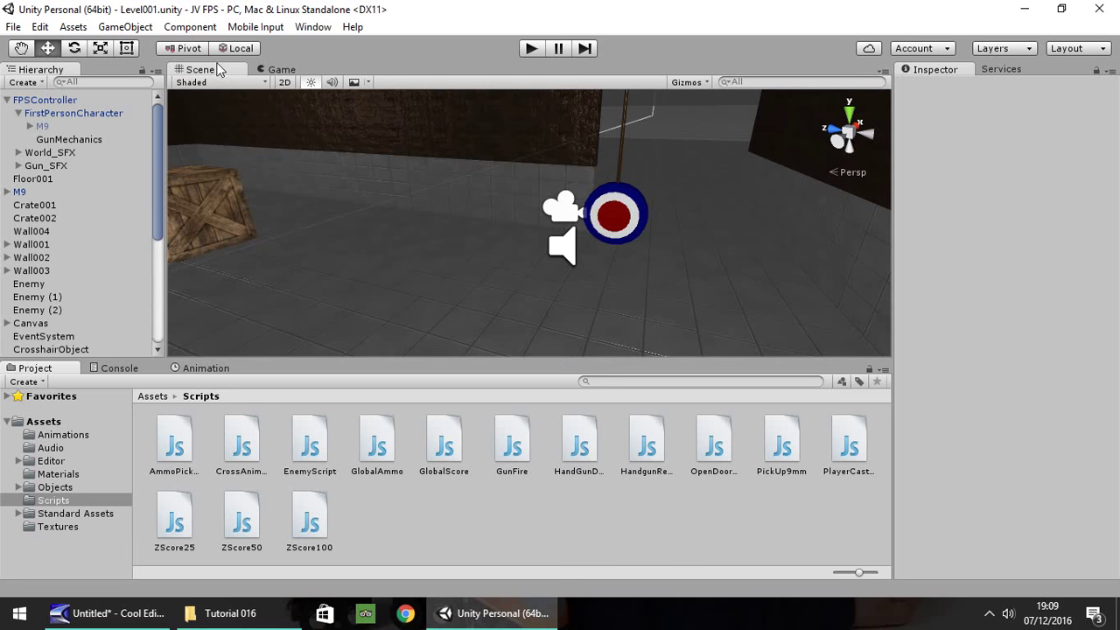
Step: Add a new UI Text element to the level's Canvas
{"action": "left_click", "coordinate": [131, 27]}
{"action": "mouse_move", "coordinate": [165, 153]}
{"action": "left_click", "coordinate": [379, 158]}
{"action": "double_click", "coordinate": [43, 351]}
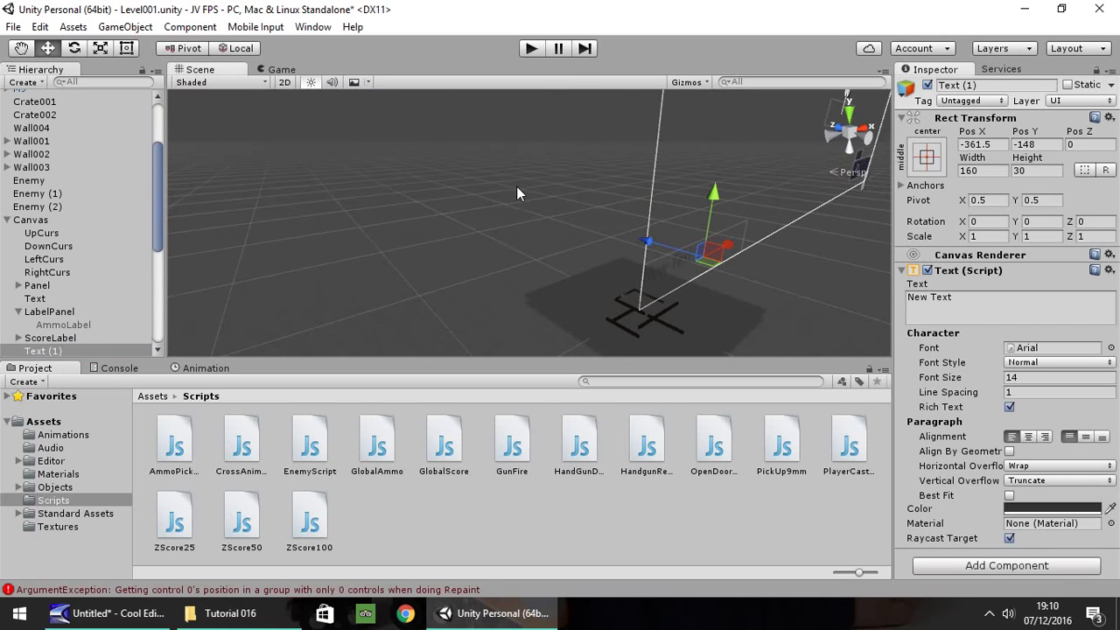
{"action": "left_click_drag", "start_coordinate": [520, 187], "coordinate": [395, 230], "text": "alt"}
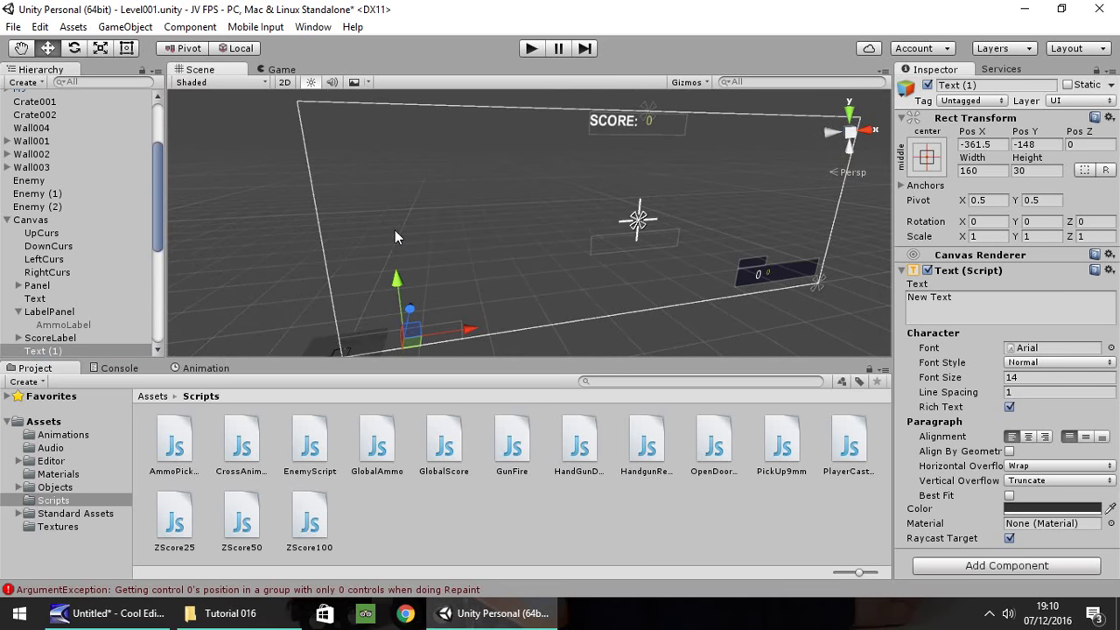
Step: Rename the new text object as ObjectivesLabel
{"action": "right_click", "coordinate": [67, 352]}
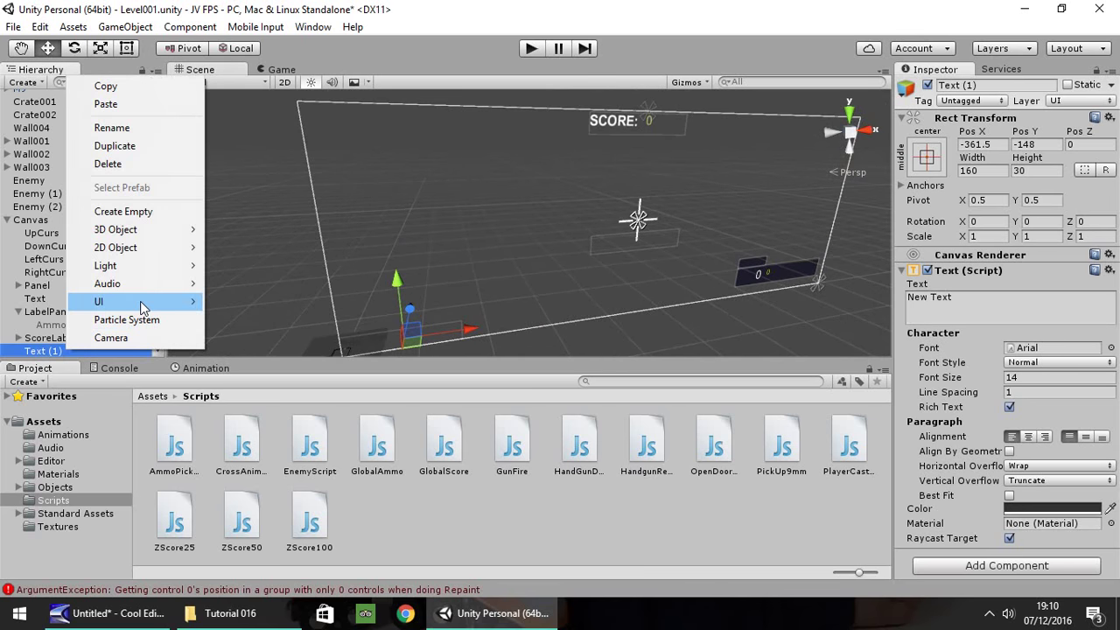
{"action": "mouse_move", "coordinate": [142, 306]}
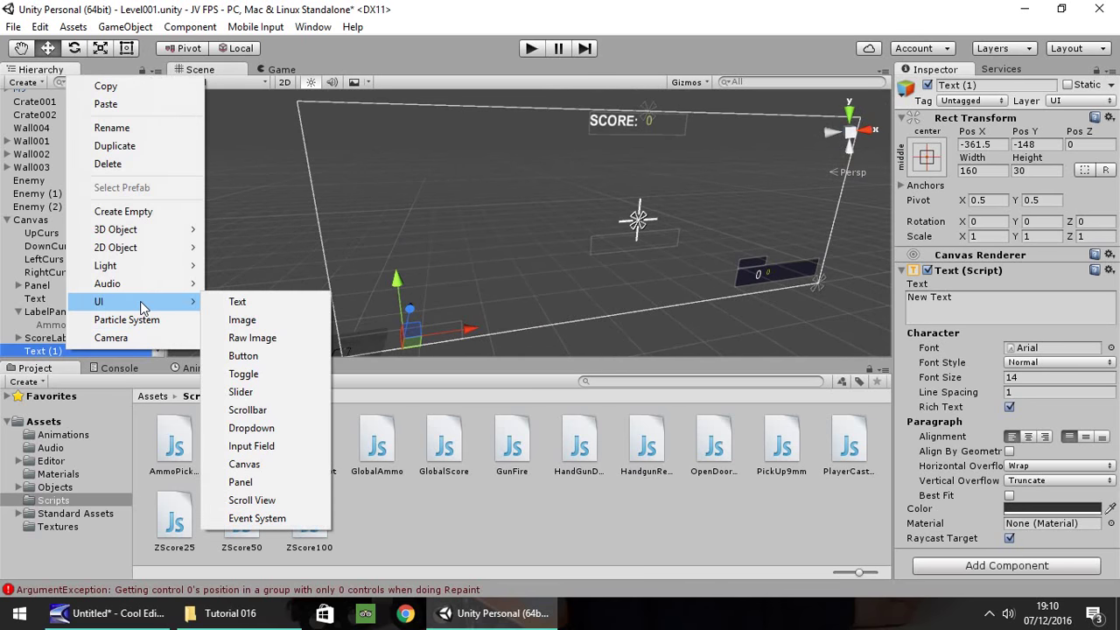
{"action": "left_click", "coordinate": [123, 127]}
{"action": "type", "text": "Objec"}
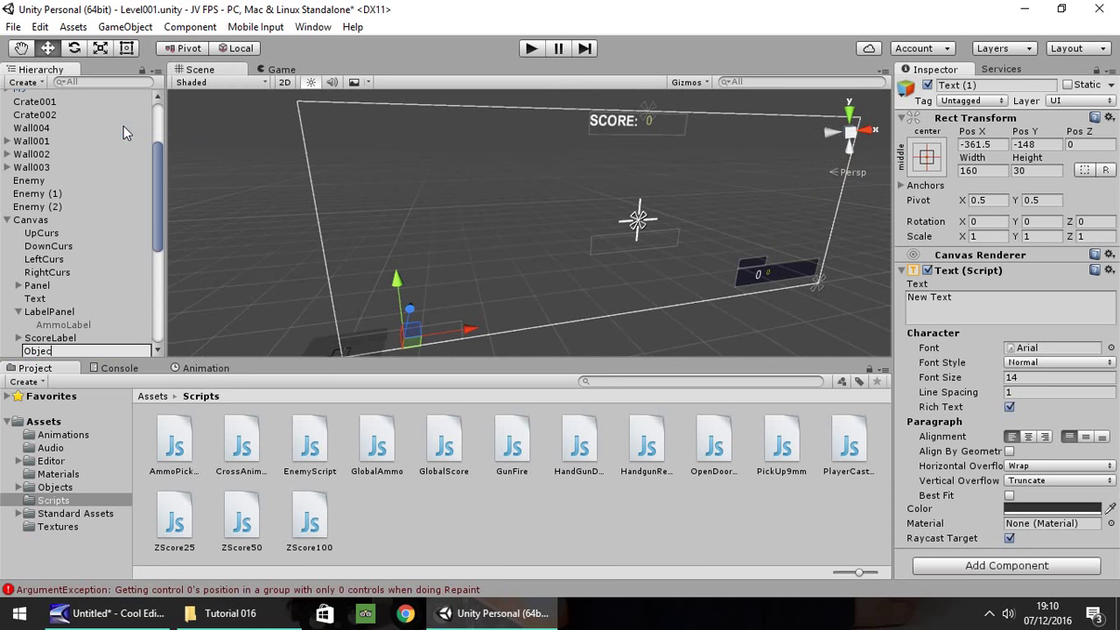
{"action": "type", "text": "tivesLabel"}
{"action": "key", "text": "Return"}
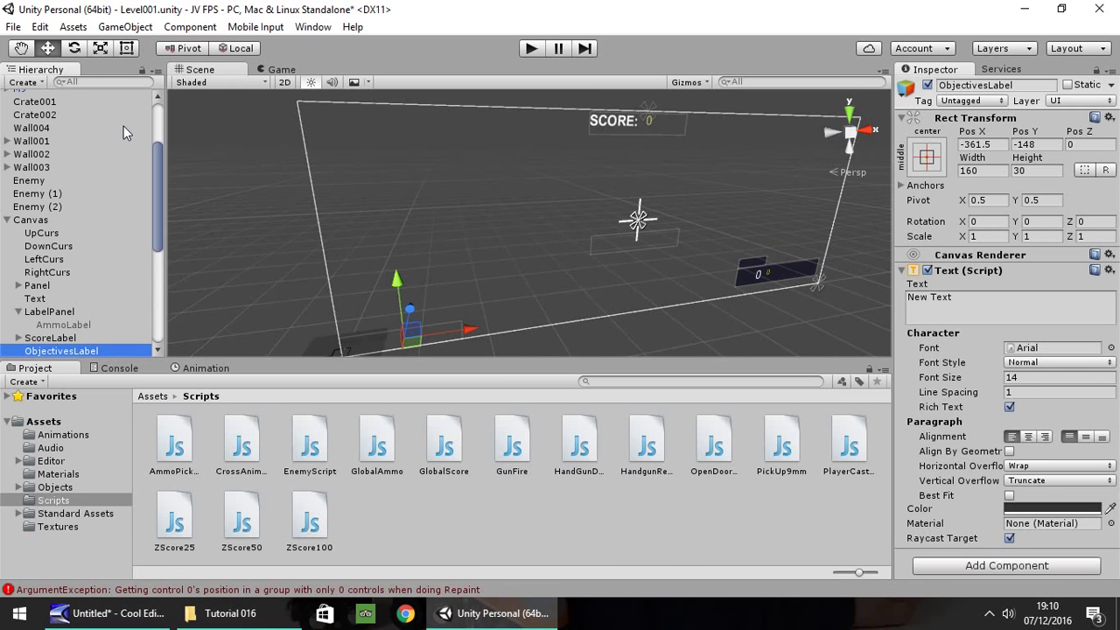
Step: Set the label's text to "Objectives:" and move it up the canvas's left edge to about X -356, Y 56
{"action": "left_click", "coordinate": [969, 306]}
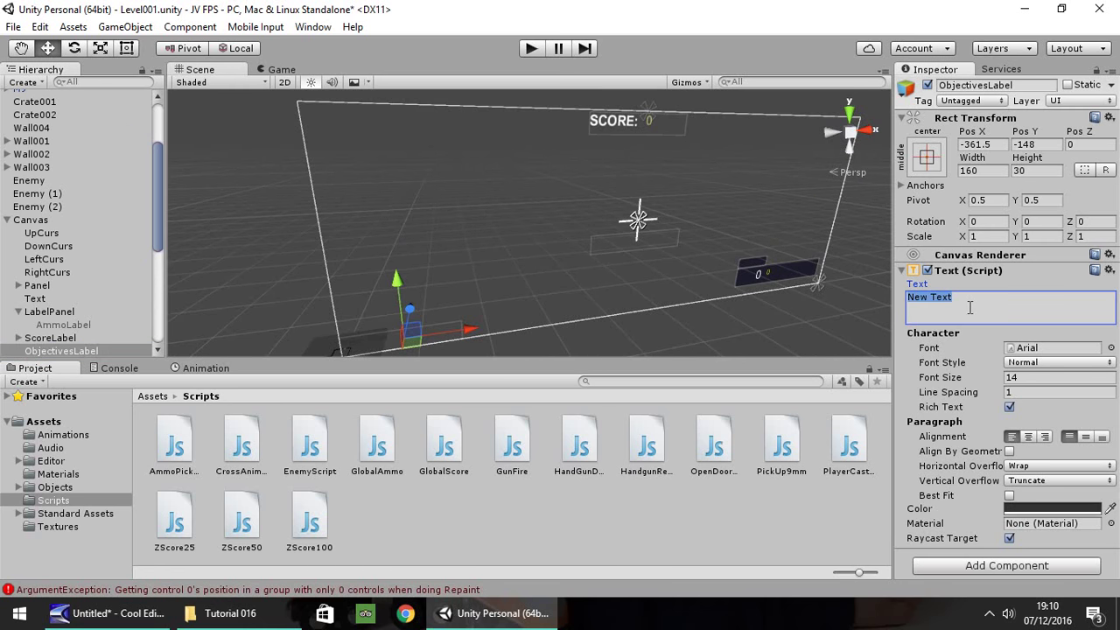
{"action": "type", "text": "Objectives:"}
{"action": "left_click", "coordinate": [126, 48]}
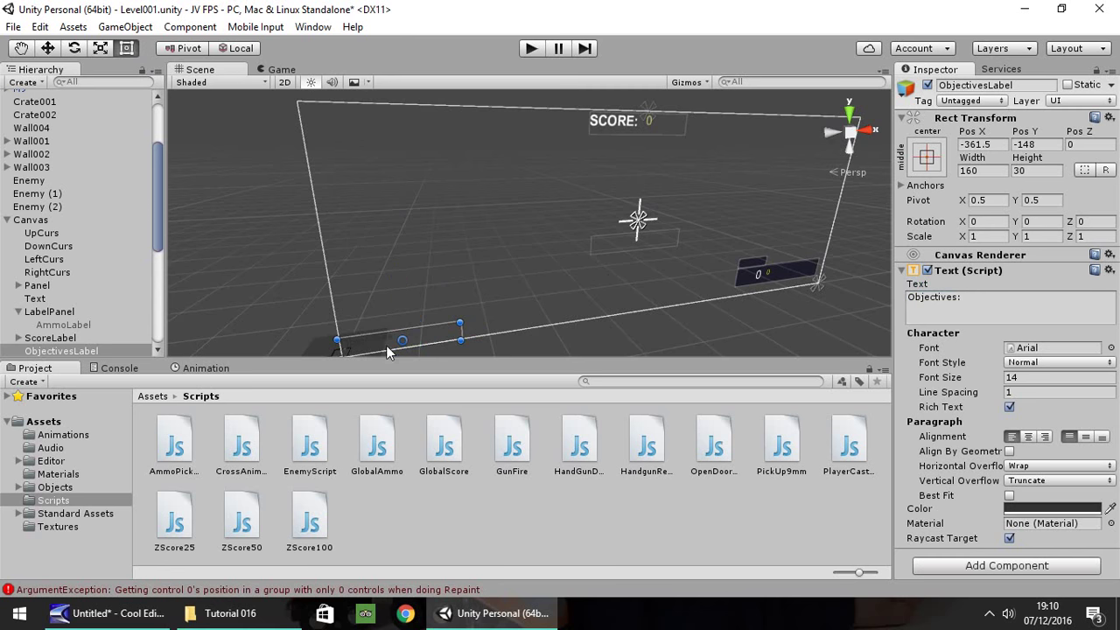
{"action": "left_click_drag", "start_coordinate": [432, 333], "coordinate": [422, 191]}
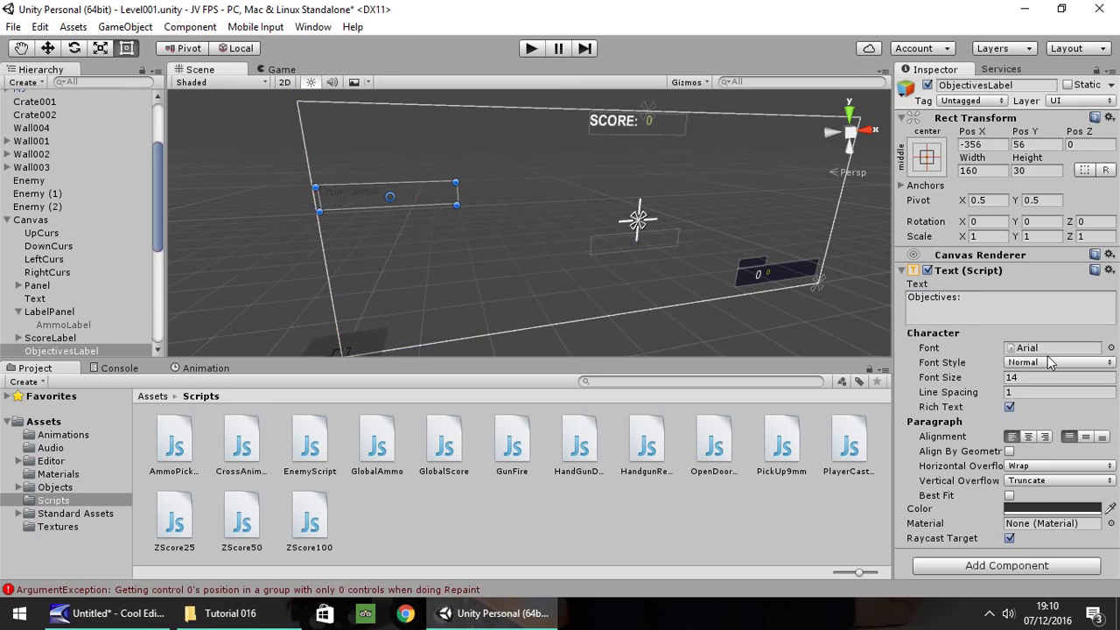
Step: Make the ObjectivesLabel text white and set its font size to 20
{"action": "left_click", "coordinate": [1048, 508]}
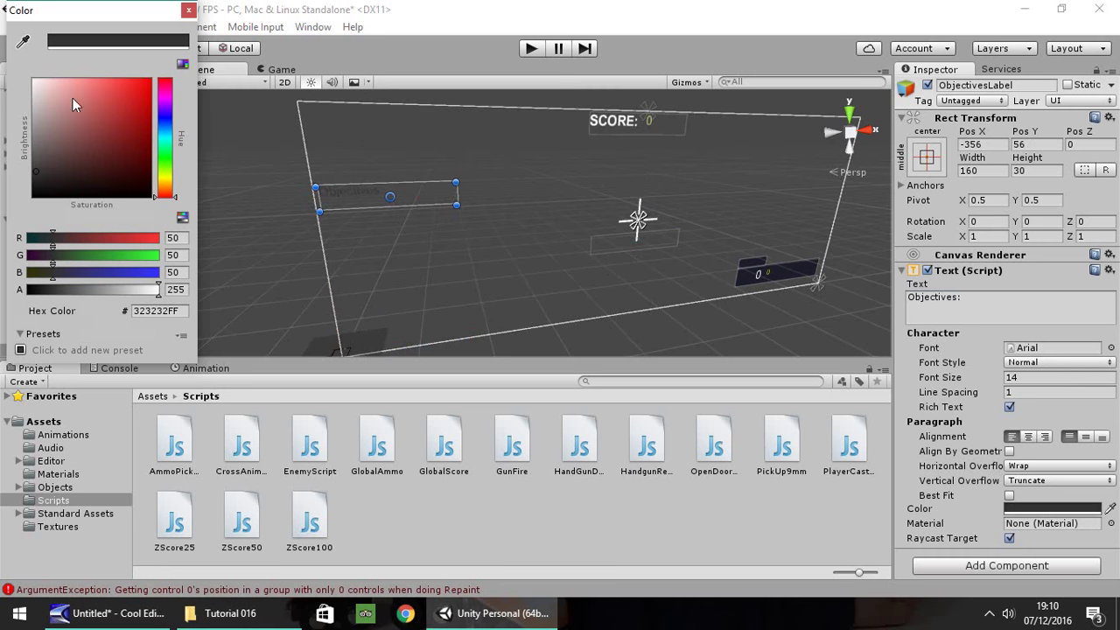
{"action": "left_click_drag", "start_coordinate": [89, 106], "coordinate": [27, 72]}
{"action": "left_click", "coordinate": [189, 10]}
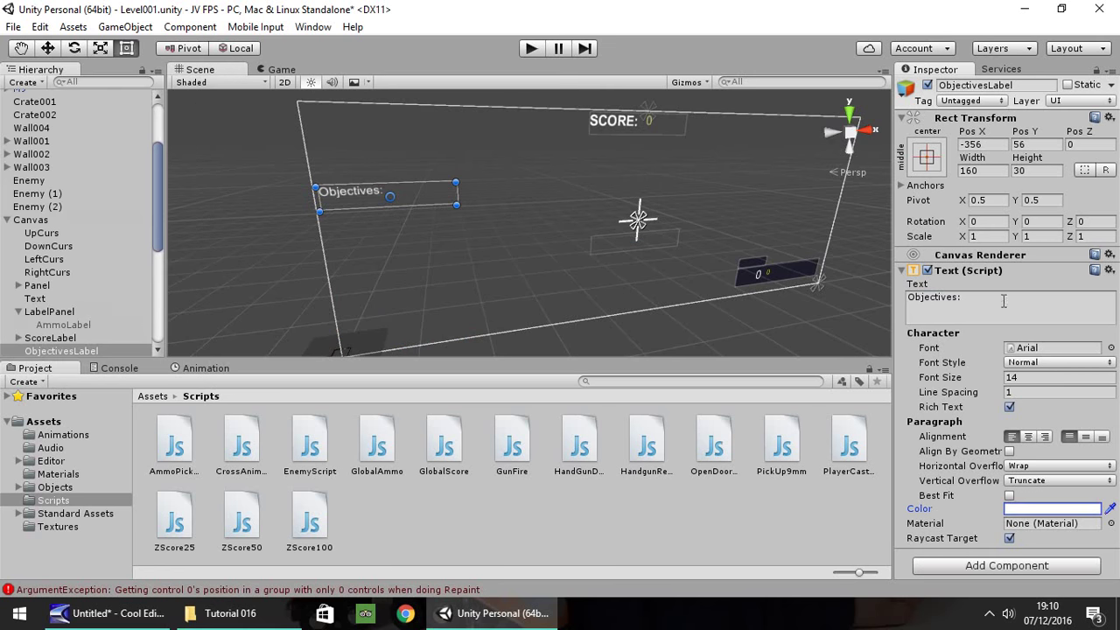
{"action": "left_click", "coordinate": [1029, 377]}
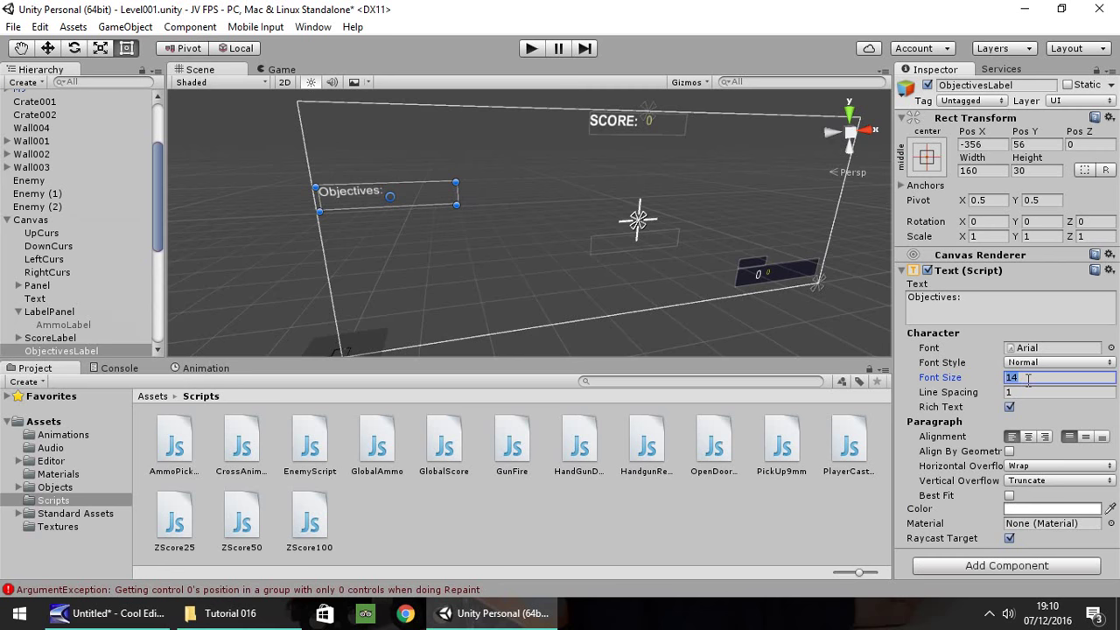
{"action": "type", "text": "20"}
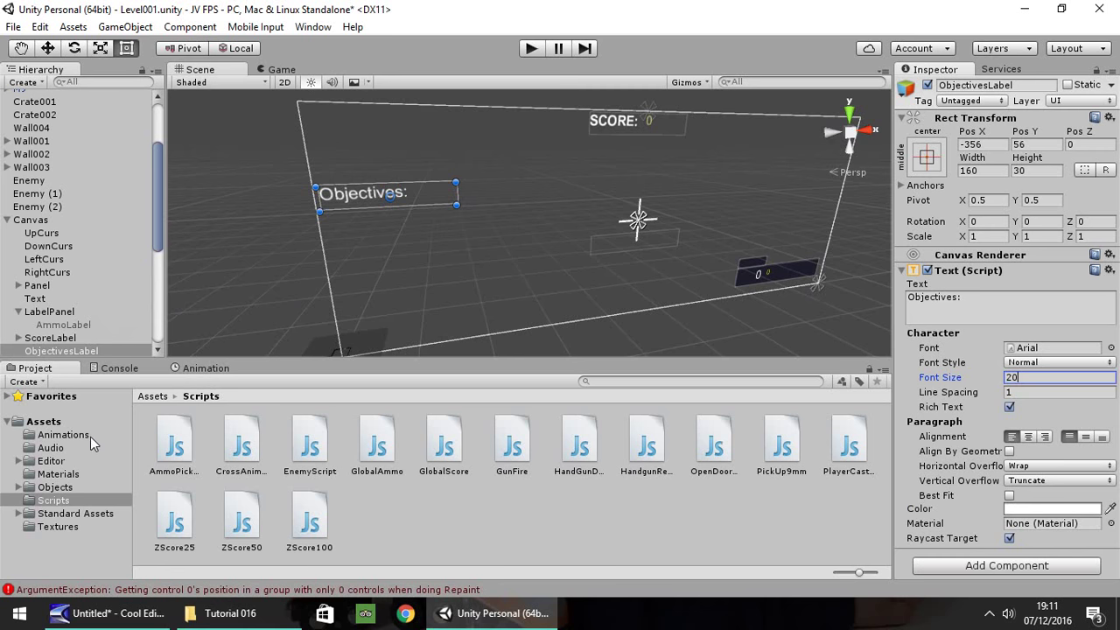
Step: Create a folder named Fonts in the project's Assets and open it
{"action": "right_click", "coordinate": [52, 427]}
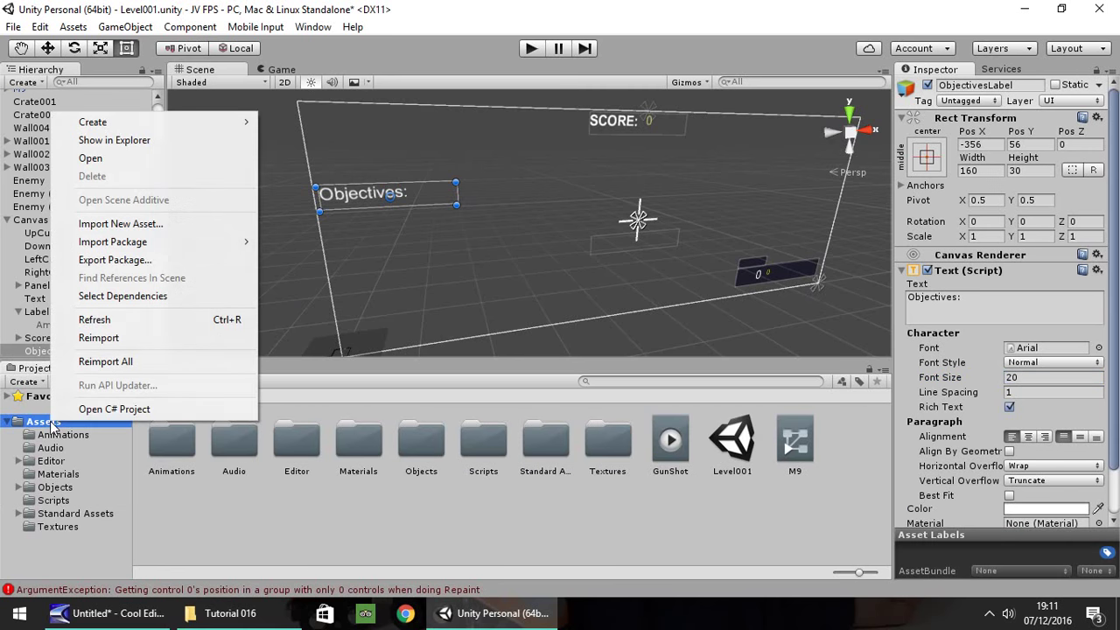
{"action": "left_click", "coordinate": [166, 127]}
{"action": "left_click", "coordinate": [320, 127]}
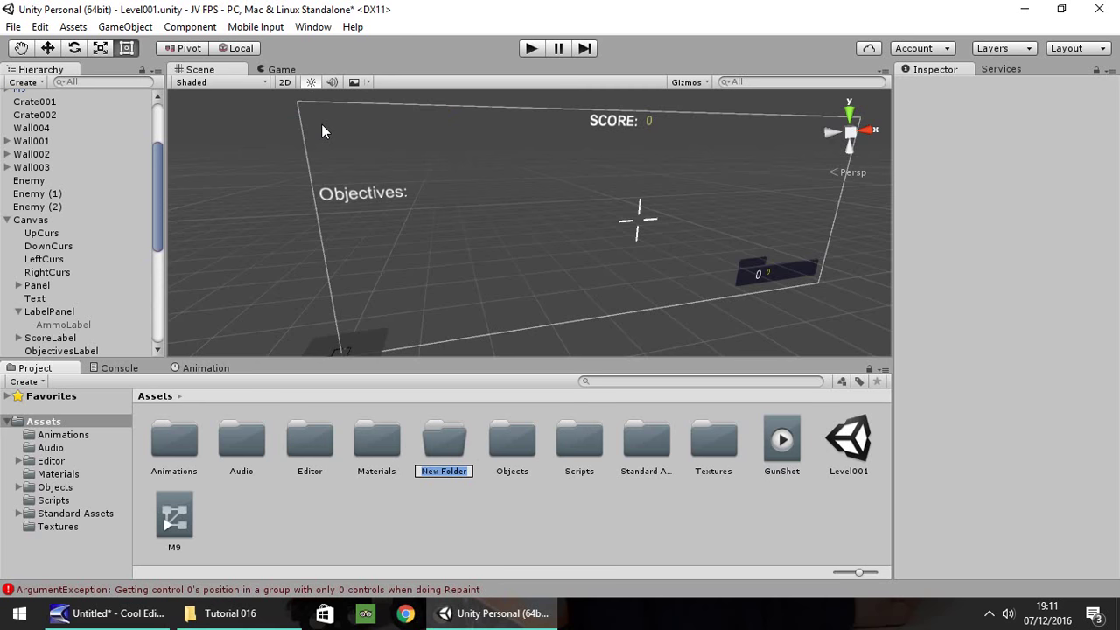
{"action": "type", "text": "Fonts"}
{"action": "key", "text": "Return"}
{"action": "key", "text": "Return"}
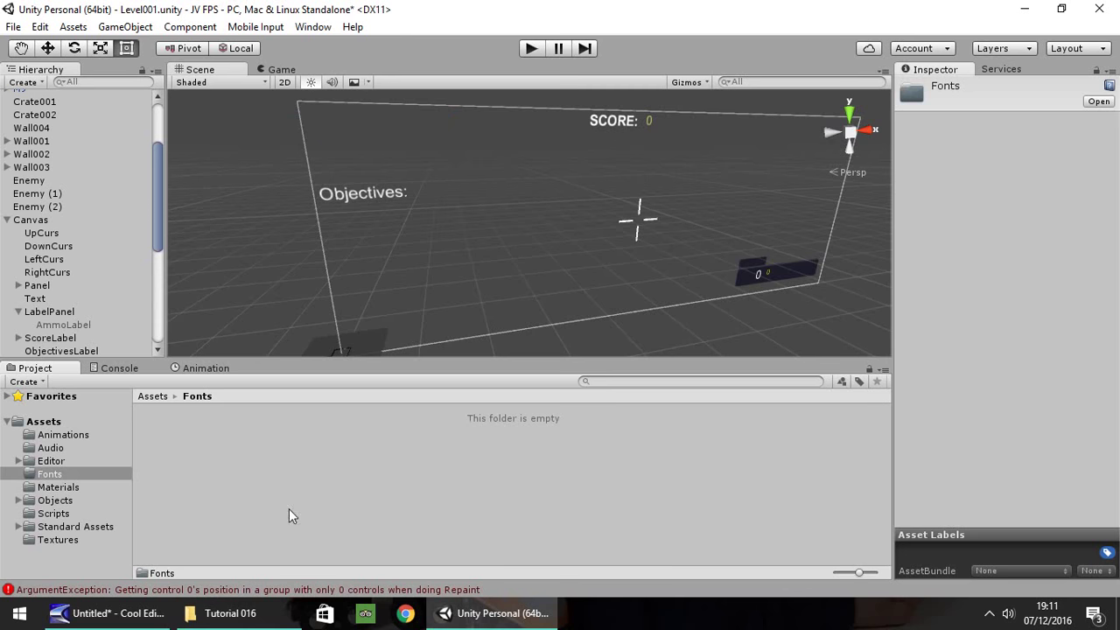
Step: Import neuropolitical rg.ttf from the Tutorial 016 folder into Fonts and apply it as ObjectivesLabel's font
{"action": "left_click", "coordinate": [231, 613]}
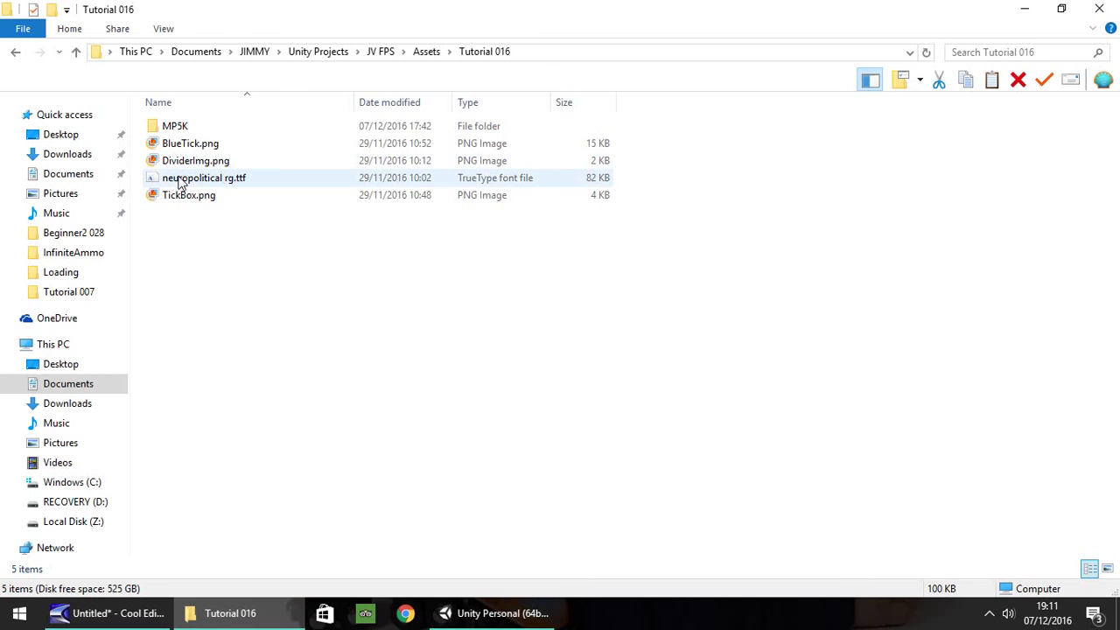
{"action": "left_click_drag", "start_coordinate": [201, 181], "coordinate": [238, 449]}
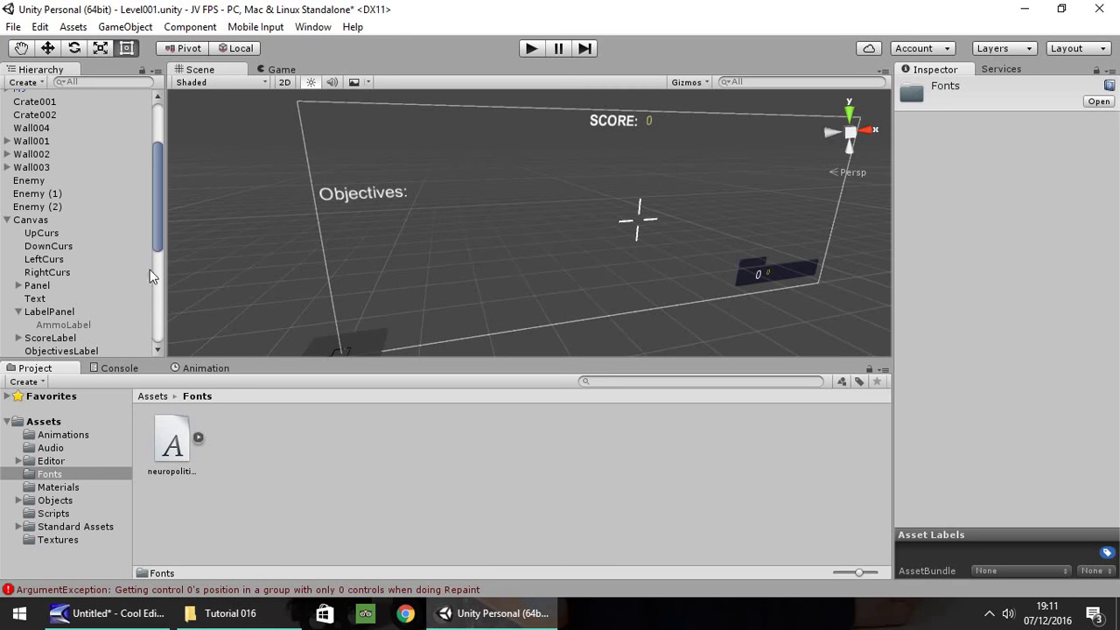
{"action": "left_click_drag", "start_coordinate": [157, 226], "coordinate": [156, 248]}
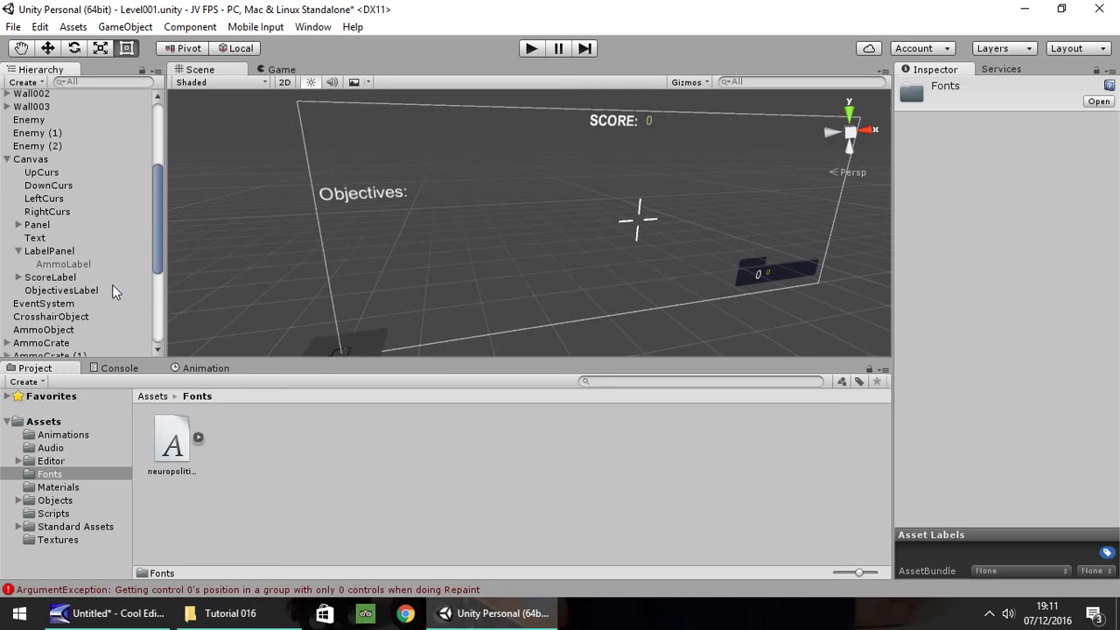
{"action": "left_click", "coordinate": [72, 291]}
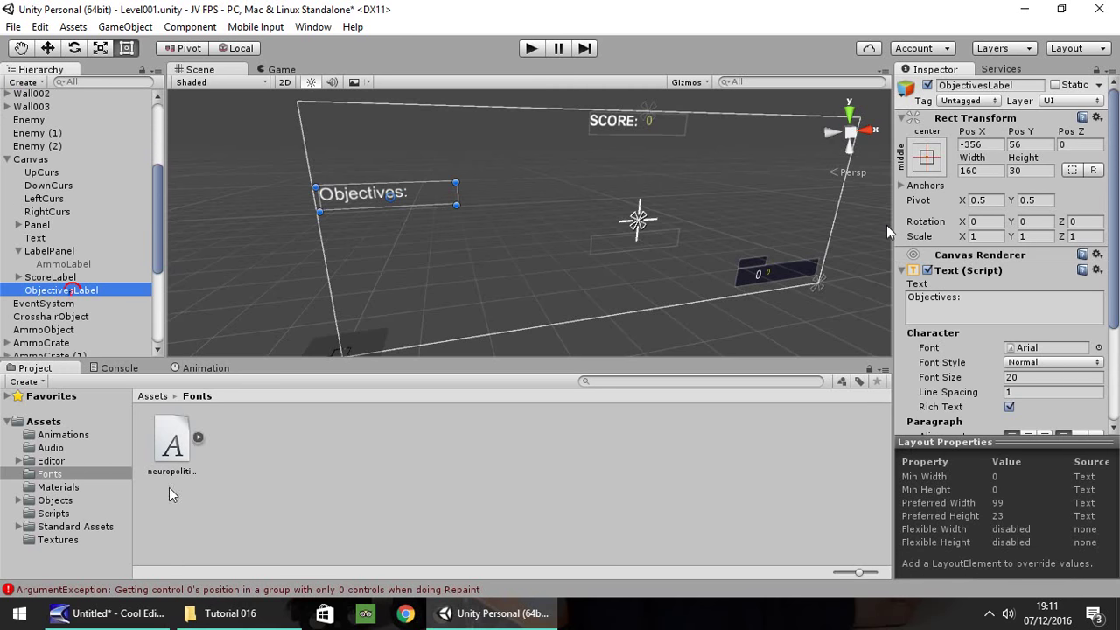
{"action": "left_click", "coordinate": [169, 446]}
{"action": "left_click_drag", "start_coordinate": [886, 225], "coordinate": [1046, 350]}
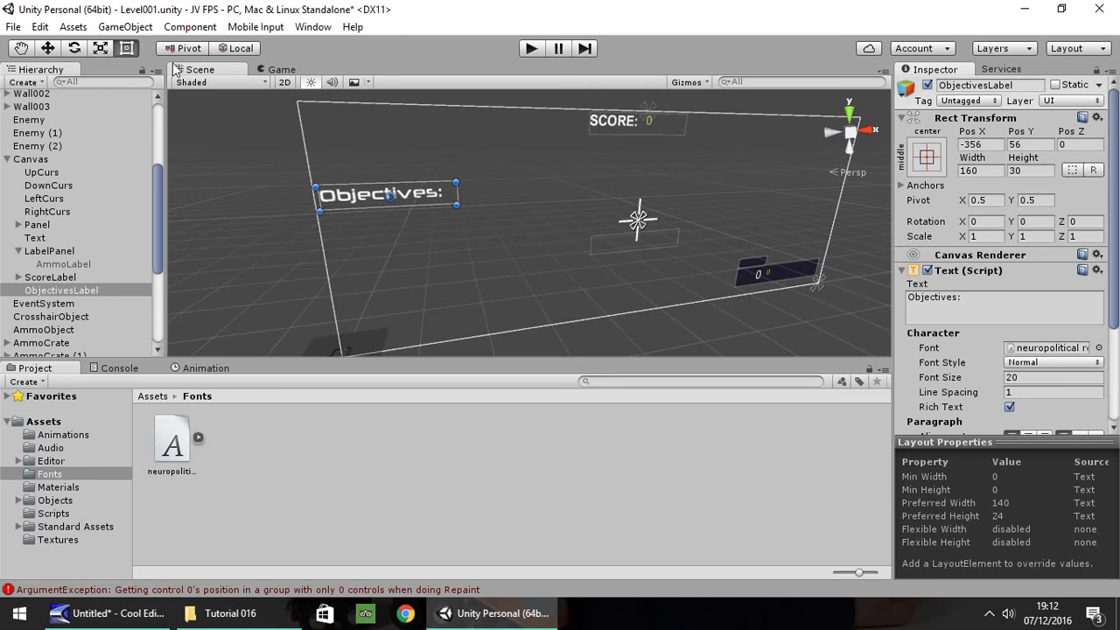
Step: Add a Raw Image under ObjectivesLabel and shape it into a thin bar about 212 by 6 directly beneath the text
{"action": "right_click", "coordinate": [61, 292]}
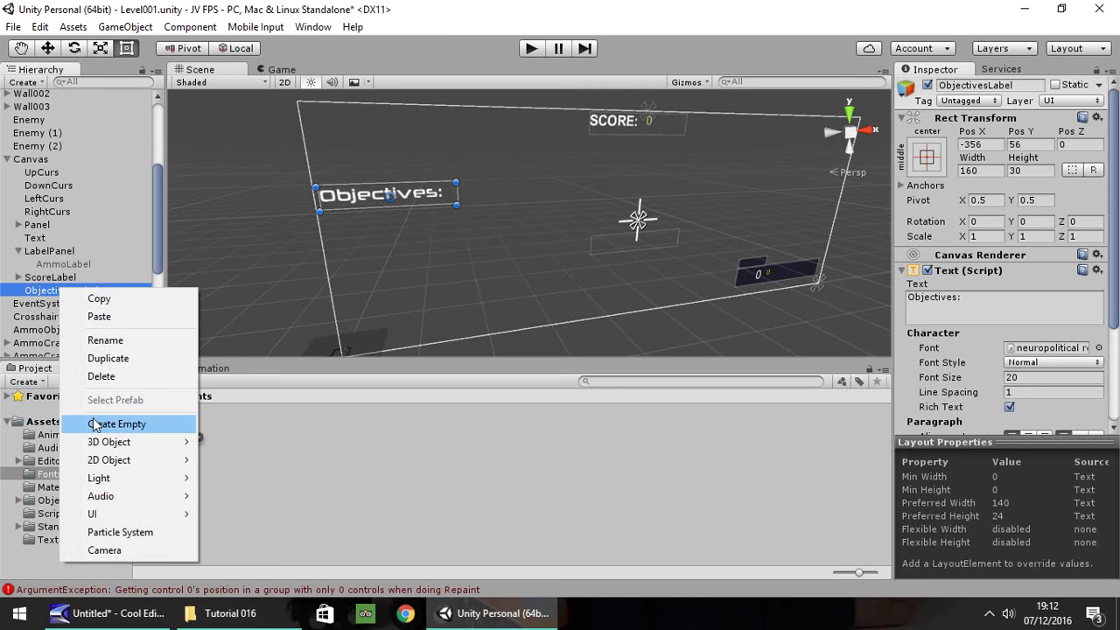
{"action": "mouse_move", "coordinate": [110, 511]}
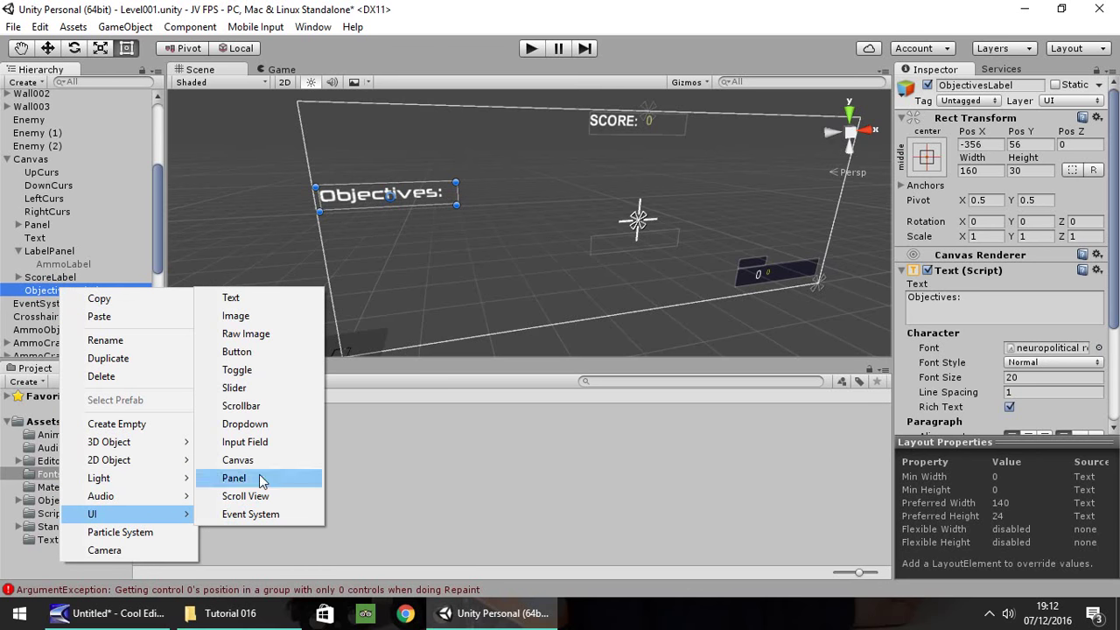
{"action": "left_click", "coordinate": [250, 333]}
{"action": "left_click_drag", "start_coordinate": [394, 176], "coordinate": [347, 241]}
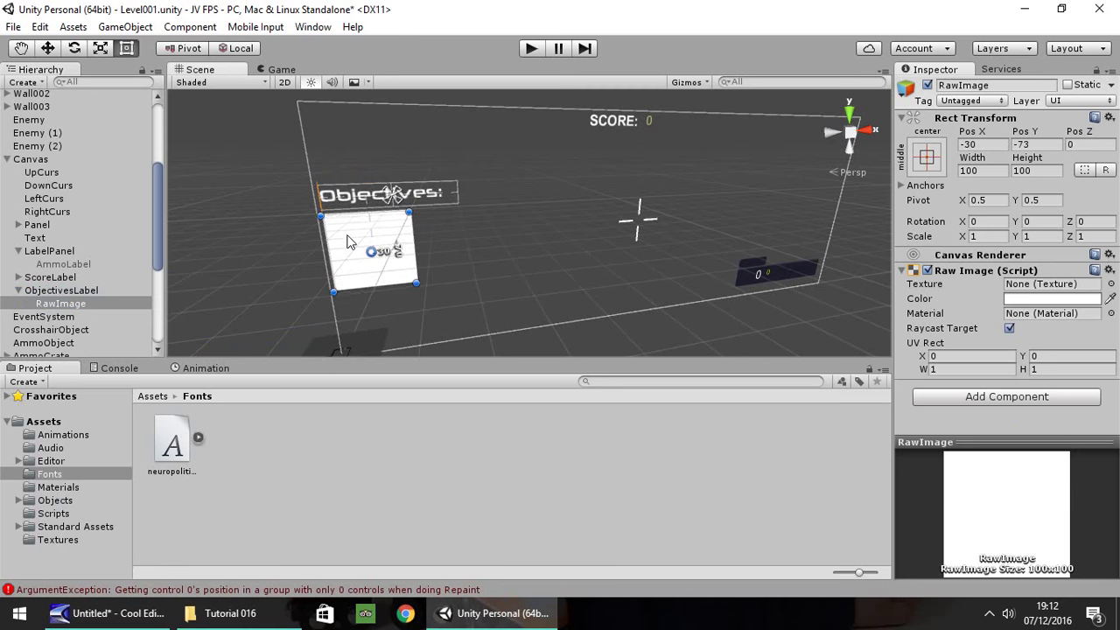
{"action": "left_click_drag", "start_coordinate": [415, 283], "coordinate": [496, 205]}
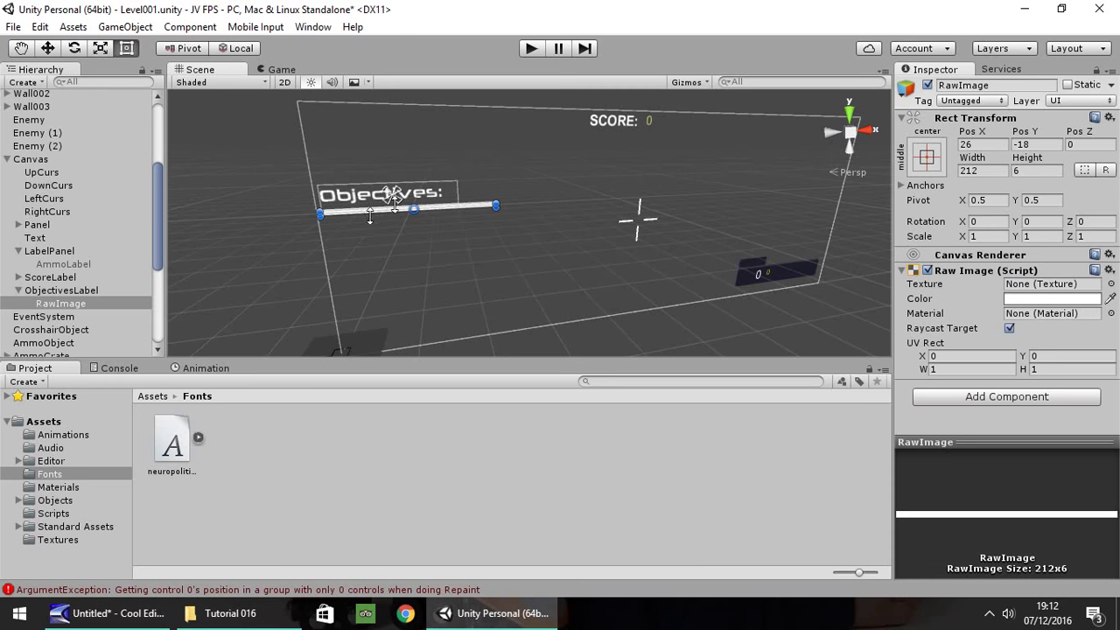
Step: Run the game to check how the objectives label and bar look, and stop it again
{"action": "left_click", "coordinate": [533, 49]}
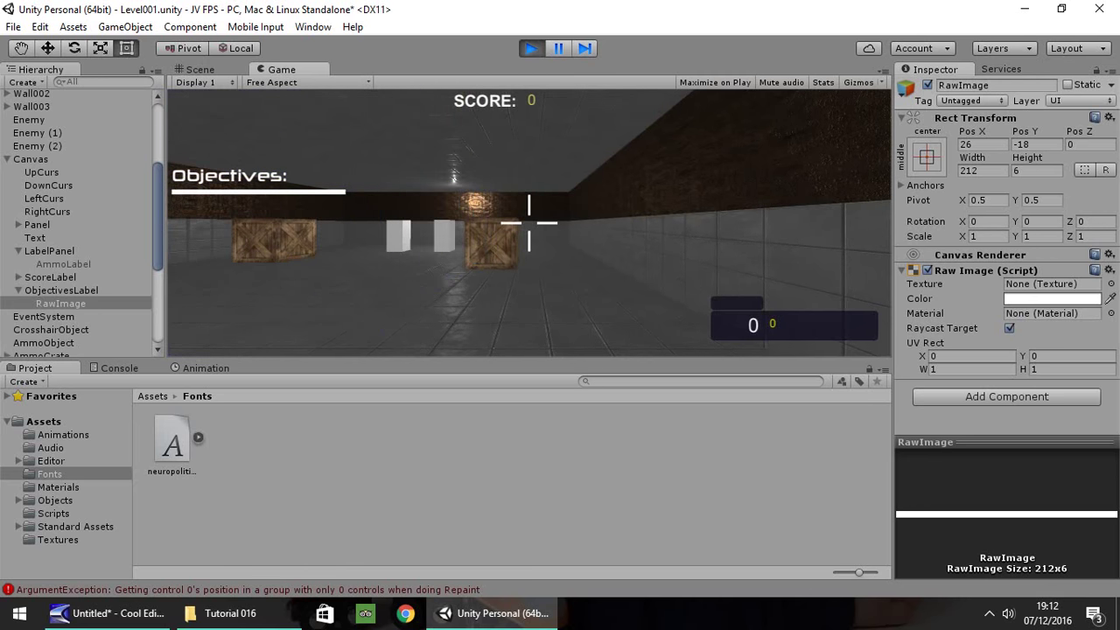
{"action": "key", "text": "ctrl+p"}
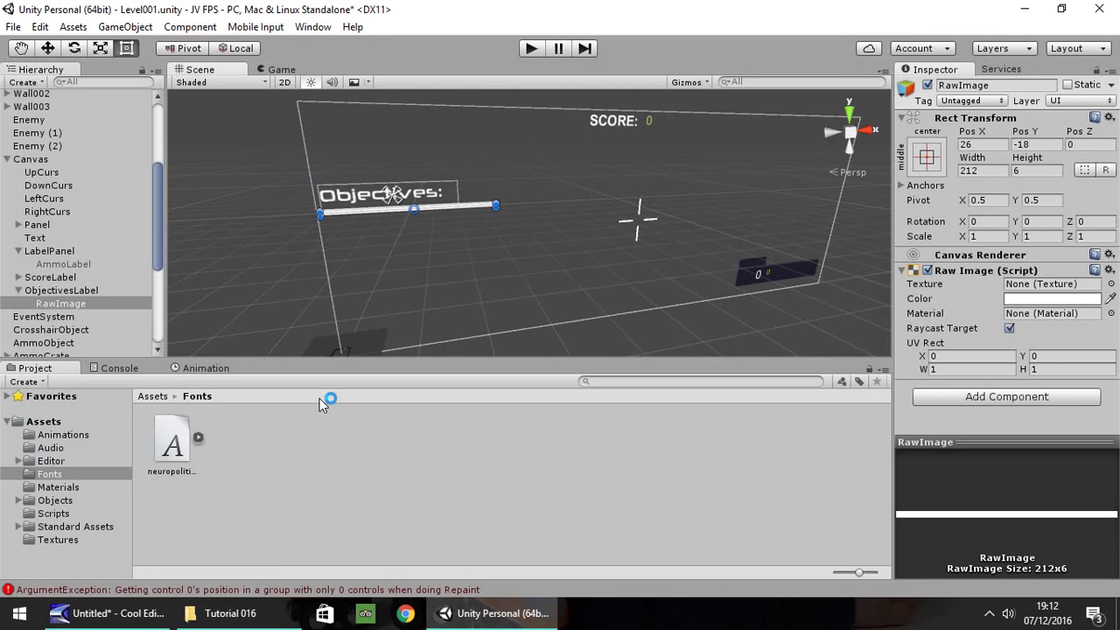
Step: Import BlueTick.png, DividerImg.png and TickBox.png from the Tutorial 016 folder into the project's Textures folder
{"action": "left_click", "coordinate": [46, 540]}
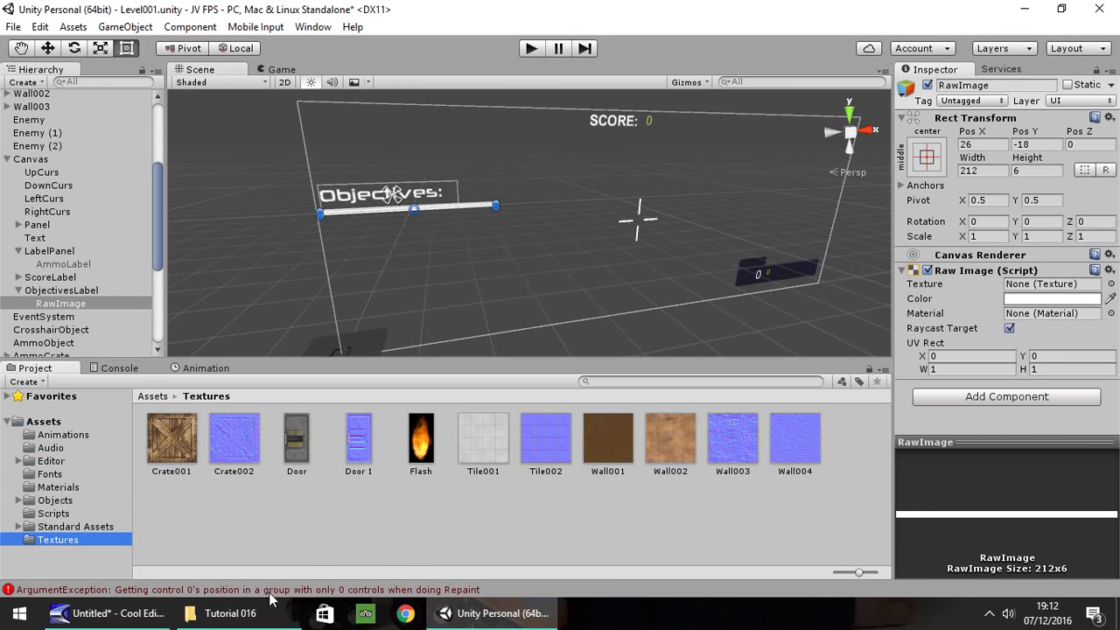
{"action": "left_click", "coordinate": [234, 613]}
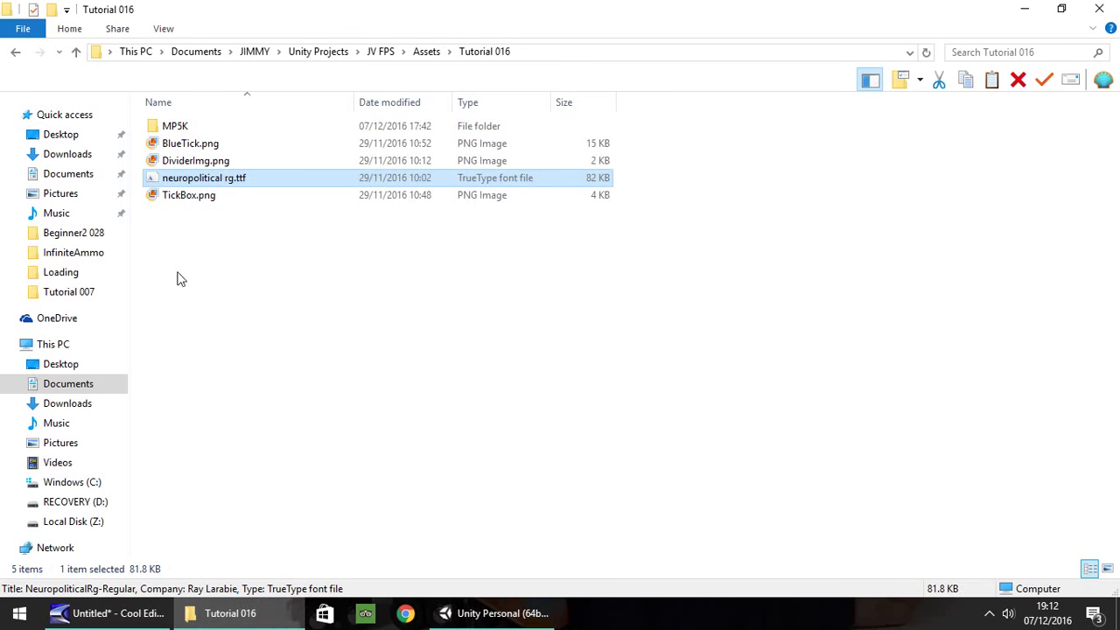
{"action": "left_click", "coordinate": [179, 199]}
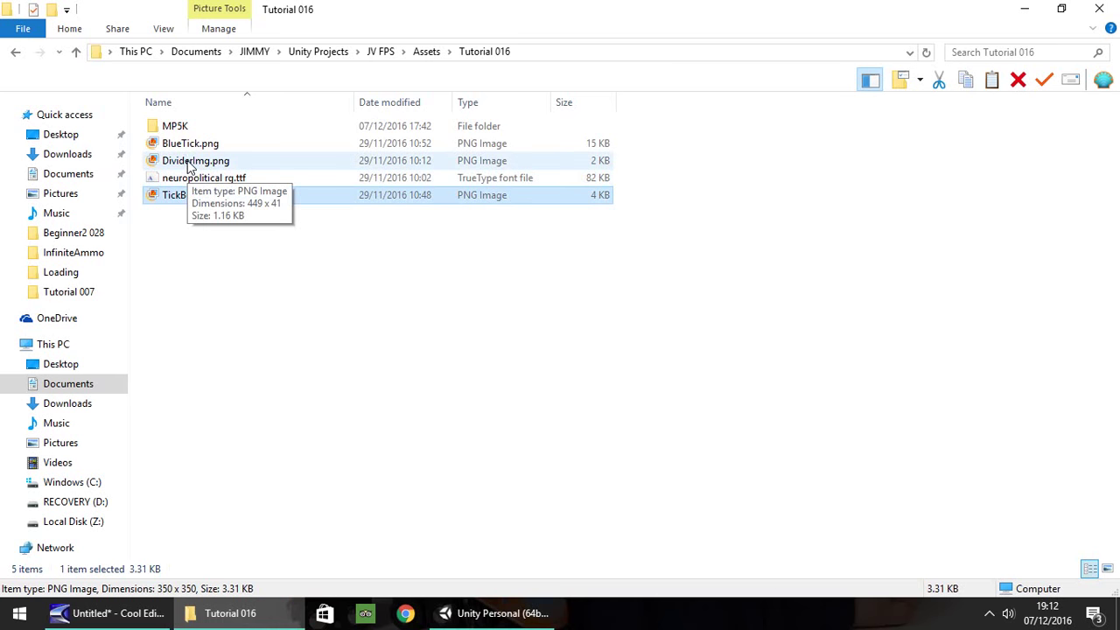
{"action": "left_click", "coordinate": [490, 613]}
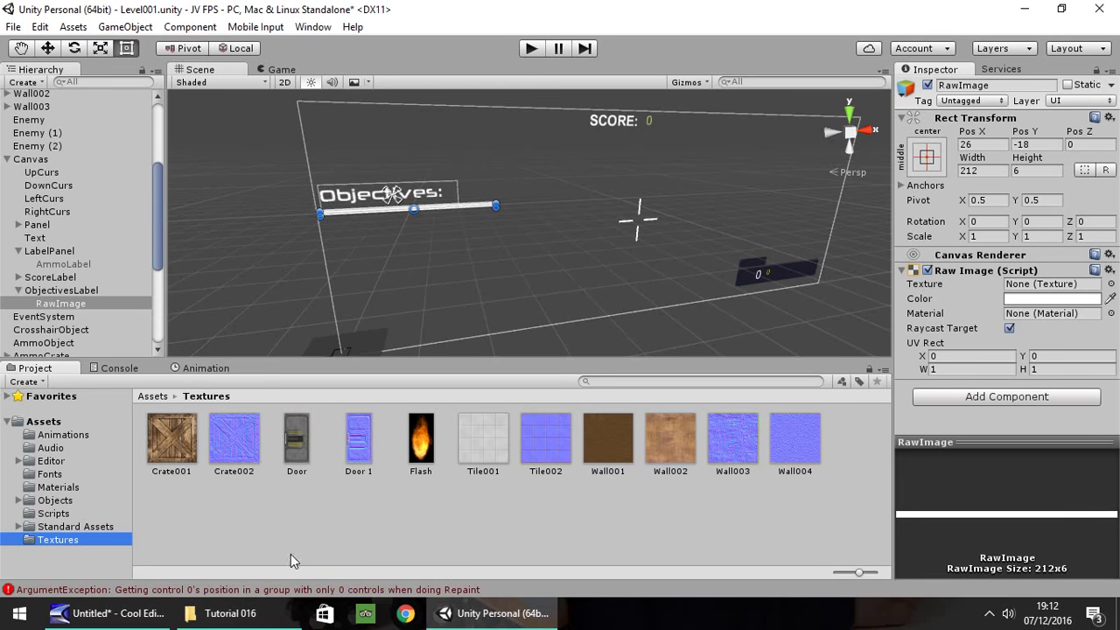
{"action": "left_click", "coordinate": [213, 615]}
{"action": "left_click", "coordinate": [204, 160]}
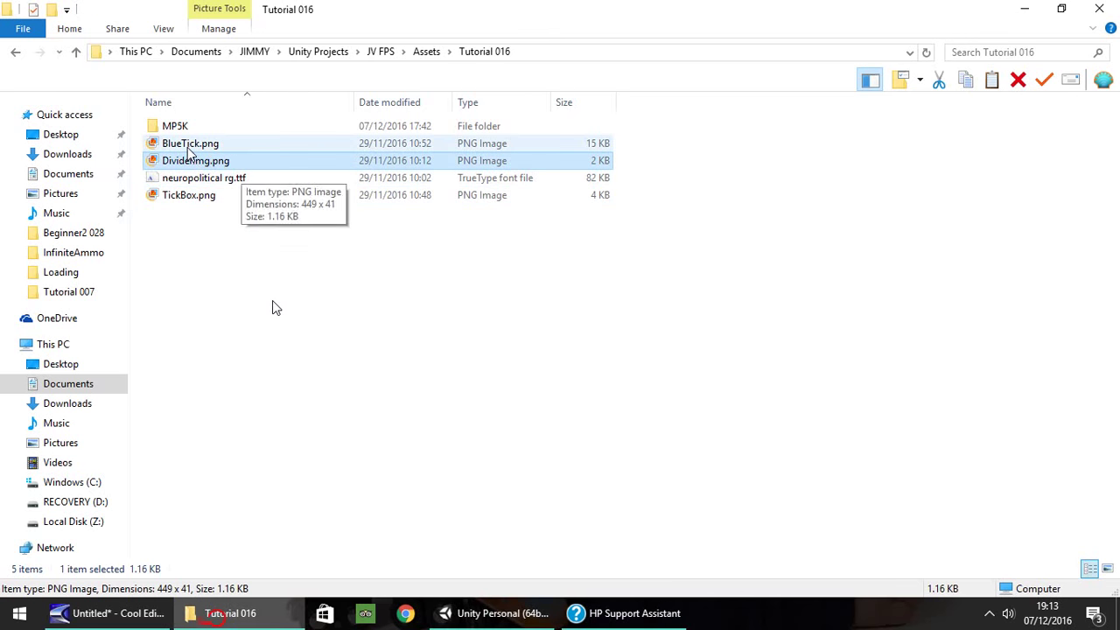
{"action": "left_click", "coordinate": [201, 221]}
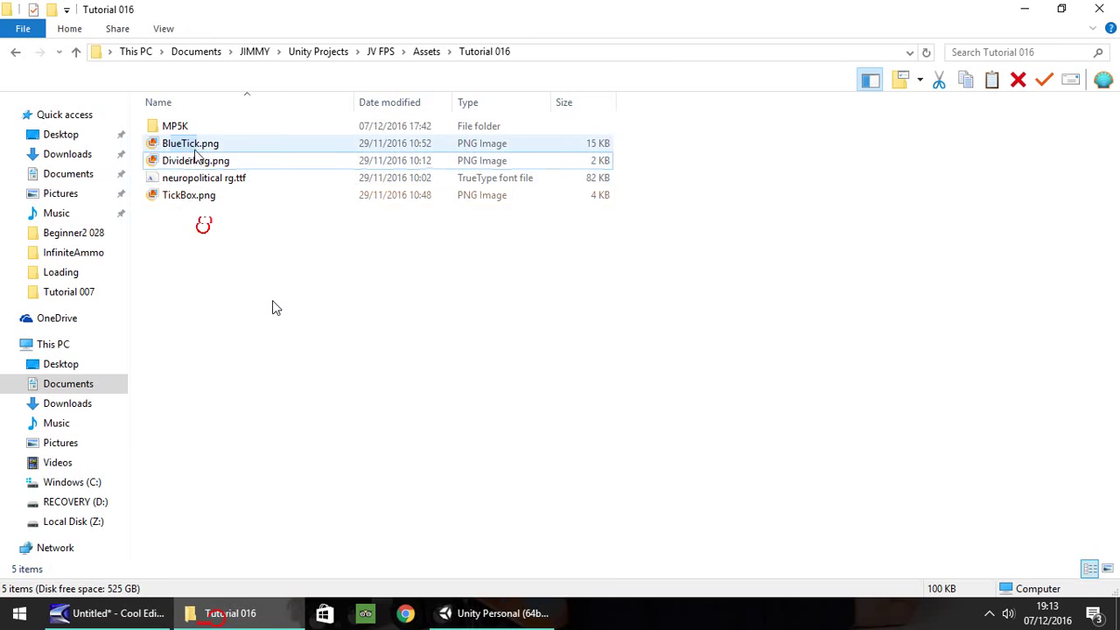
{"action": "left_click", "coordinate": [188, 160]}
{"action": "left_click", "coordinate": [189, 197], "text": "ctrl"}
{"action": "left_click_drag", "start_coordinate": [189, 199], "coordinate": [208, 515]}
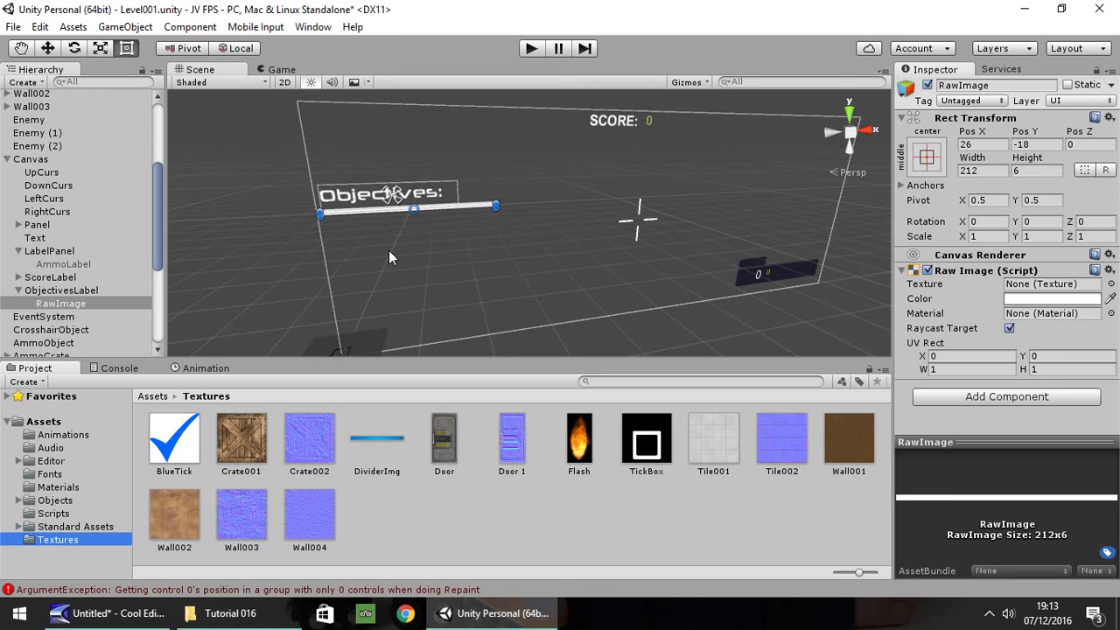
Step: Apply the DividerImg texture to the RawImage bar beneath the objectives label
{"action": "left_click", "coordinate": [63, 303]}
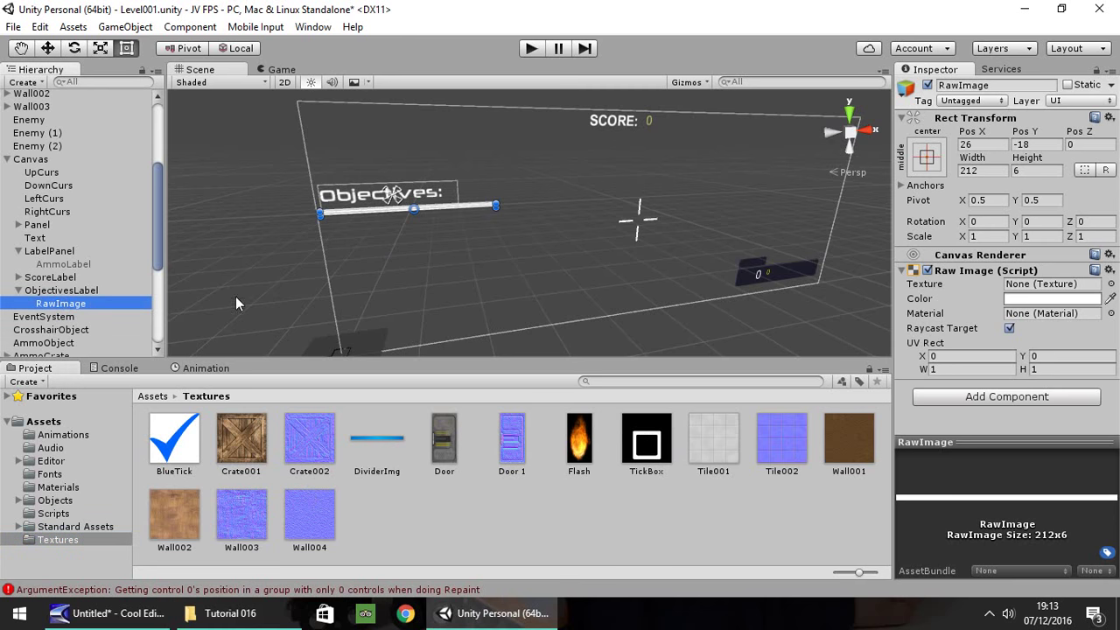
{"action": "left_click_drag", "start_coordinate": [375, 440], "coordinate": [1037, 285]}
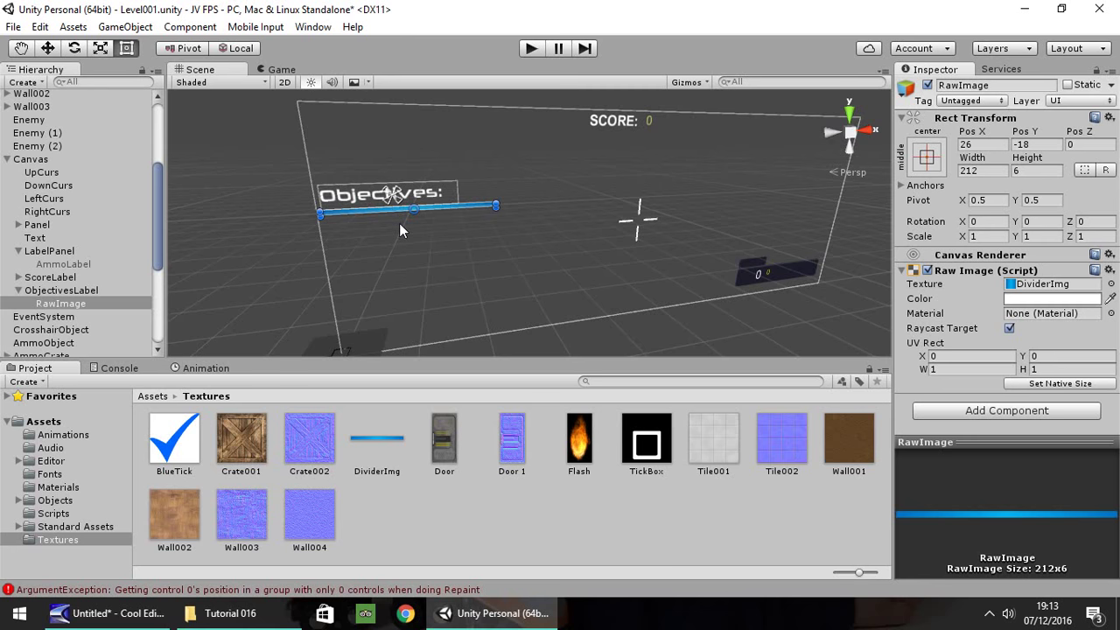
Step: Add a Text element under ObjectivesLabel reading "Pick up gun" and place it just below the divider at about X 26, Y -45
{"action": "right_click", "coordinate": [78, 291]}
{"action": "mouse_move", "coordinate": [123, 516]}
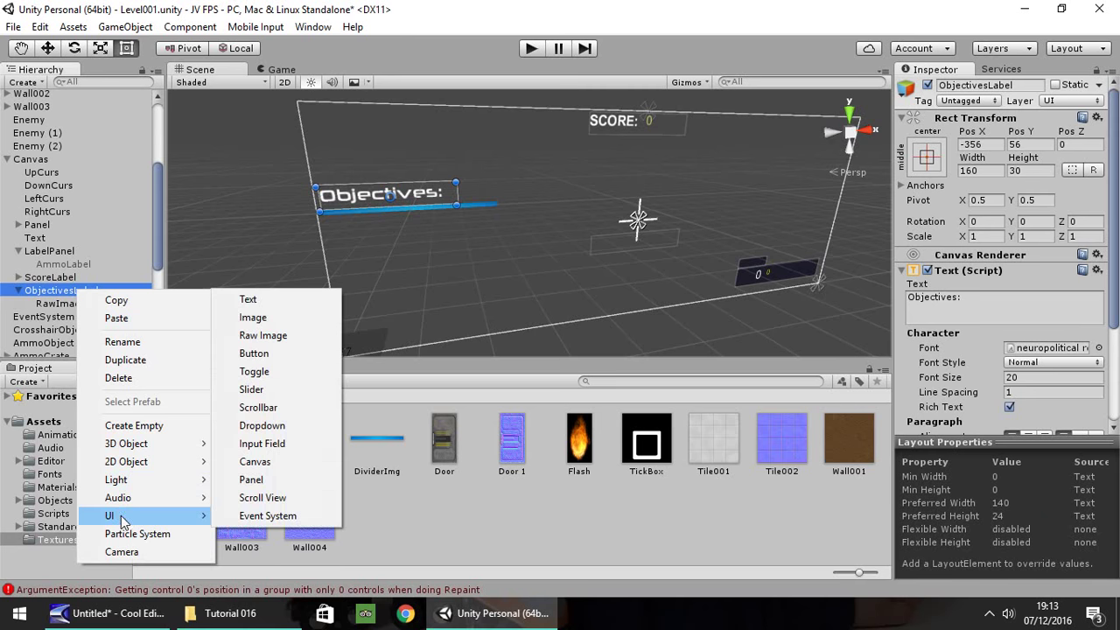
{"action": "left_click", "coordinate": [267, 299]}
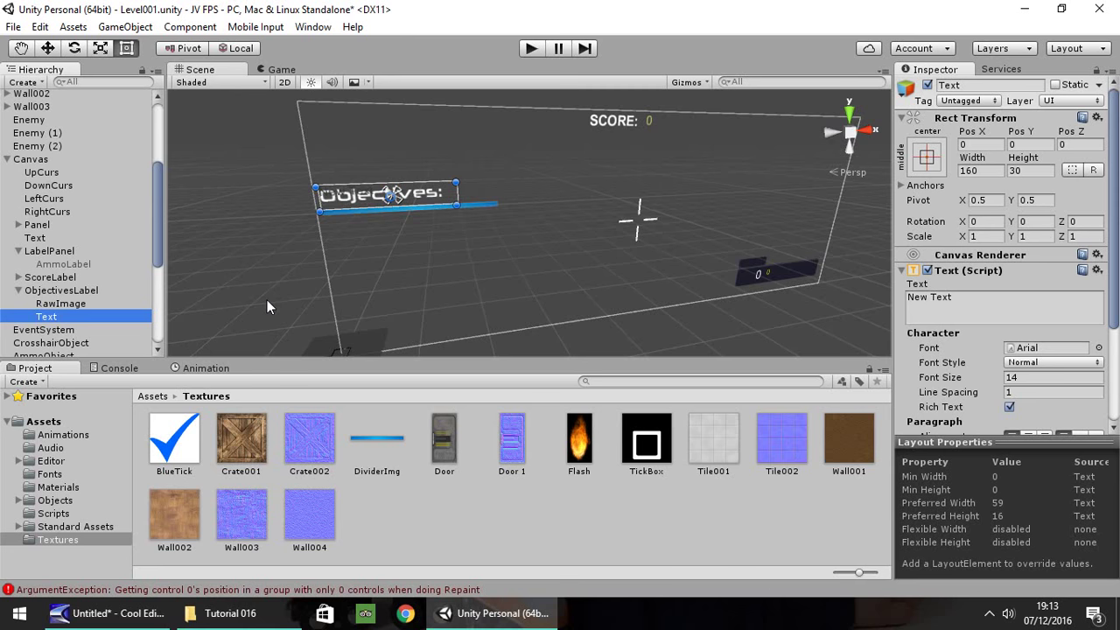
{"action": "left_click", "coordinate": [953, 298]}
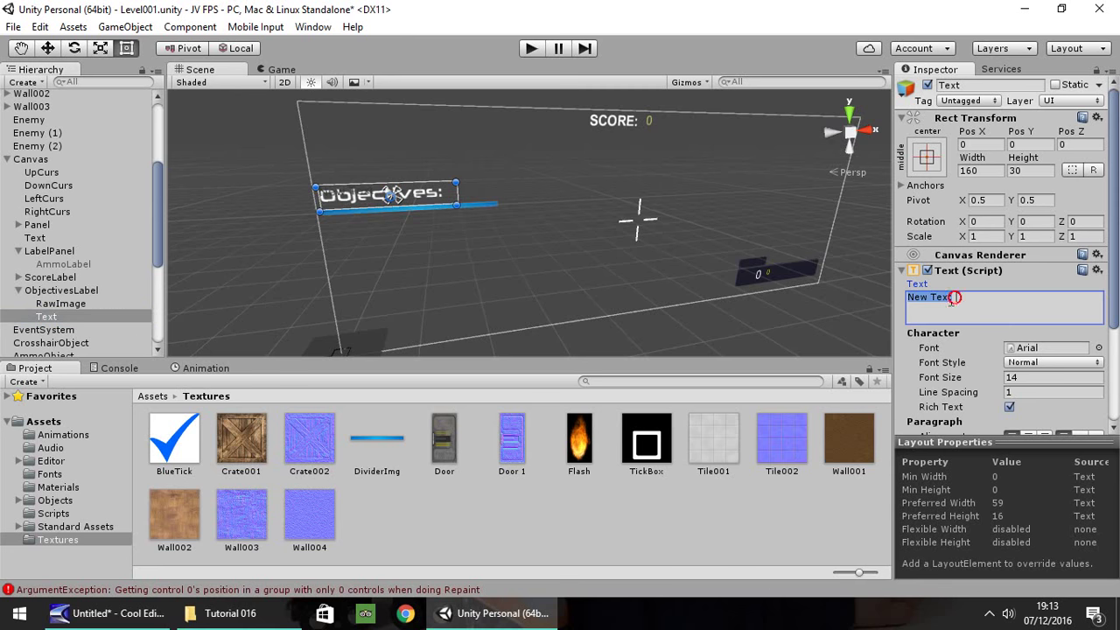
{"action": "type", "text": "Pick up gun"}
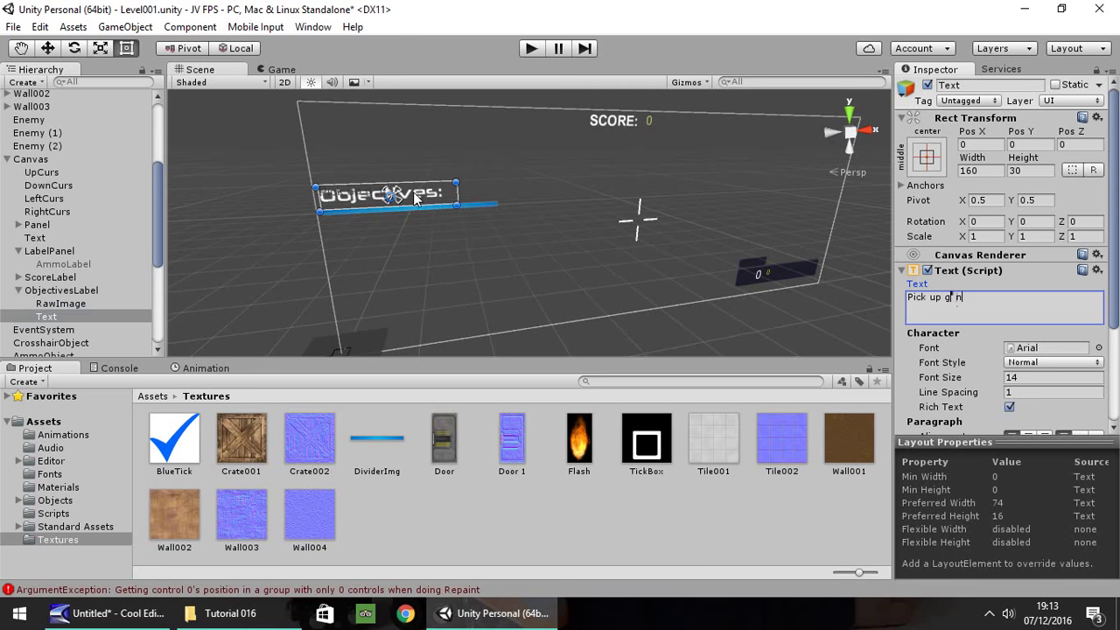
{"action": "left_click_drag", "start_coordinate": [413, 194], "coordinate": [439, 226]}
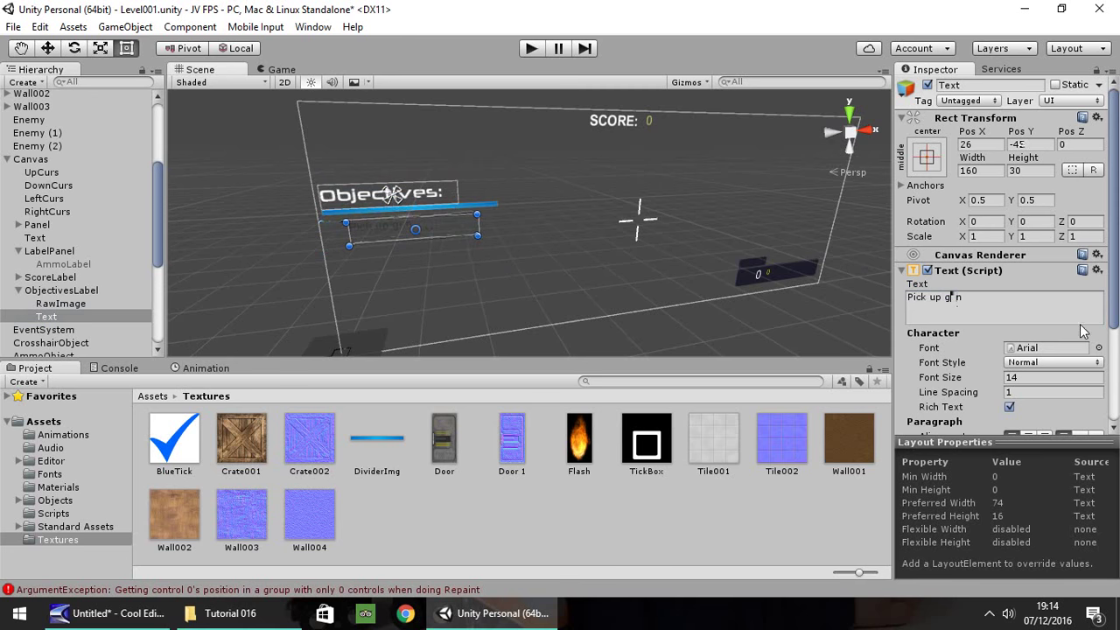
Step: Apply the neuropolitical font from the Fonts folder to the "Pick up gun" text and colour it white
{"action": "scroll", "coordinate": [1117, 271], "scroll_direction": "down", "scroll_amount": 5}
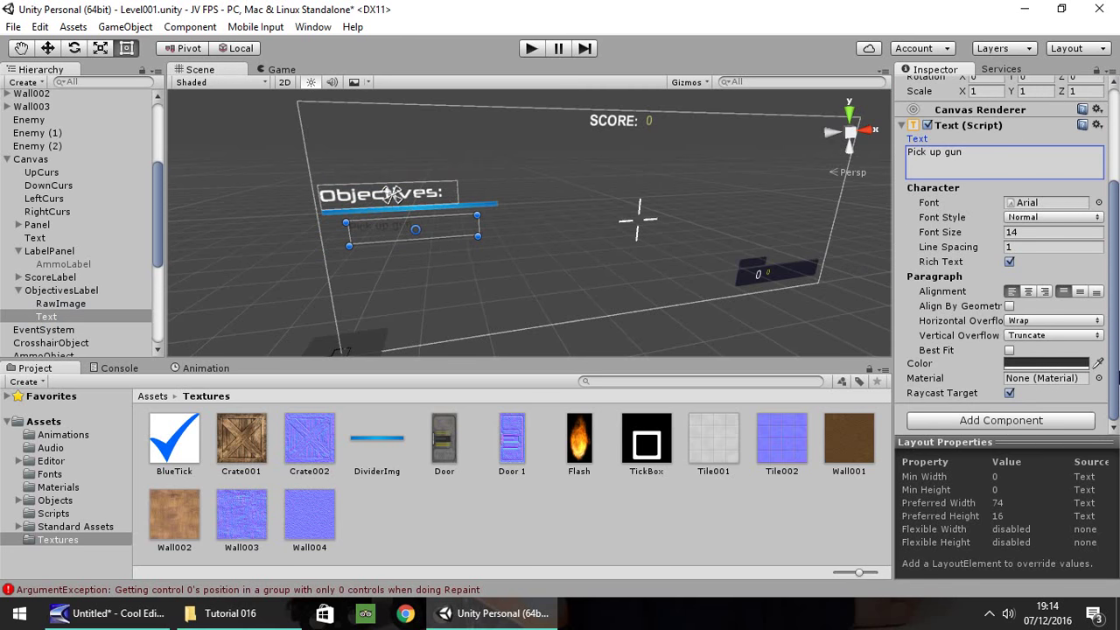
{"action": "left_click", "coordinate": [49, 473]}
{"action": "left_click_drag", "start_coordinate": [172, 446], "coordinate": [1034, 215]}
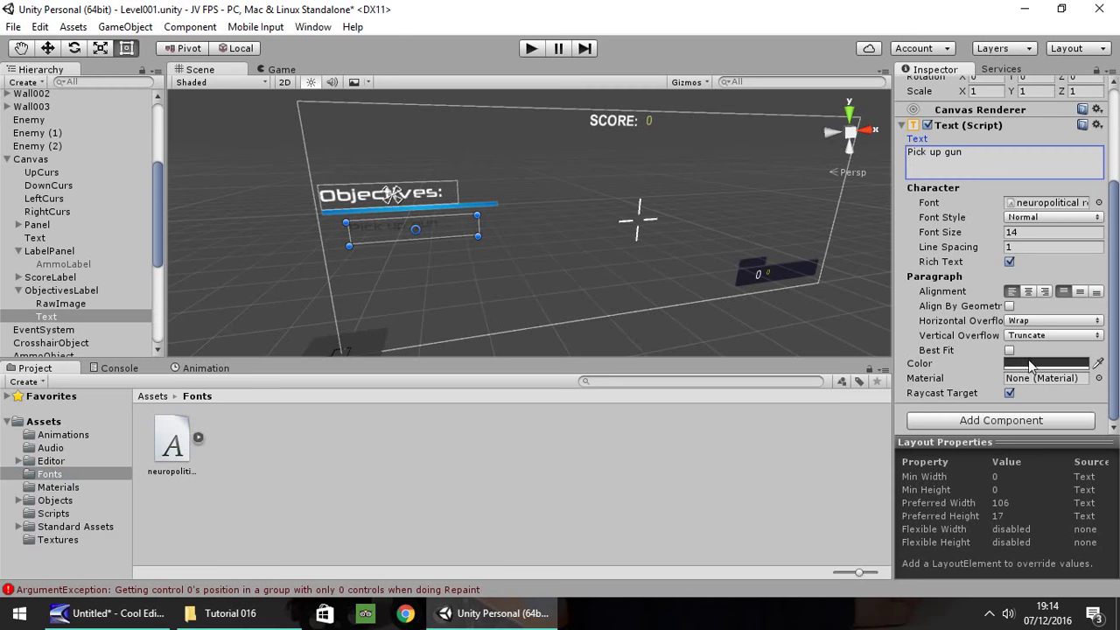
{"action": "left_click_drag", "start_coordinate": [70, 106], "coordinate": [57, 88]}
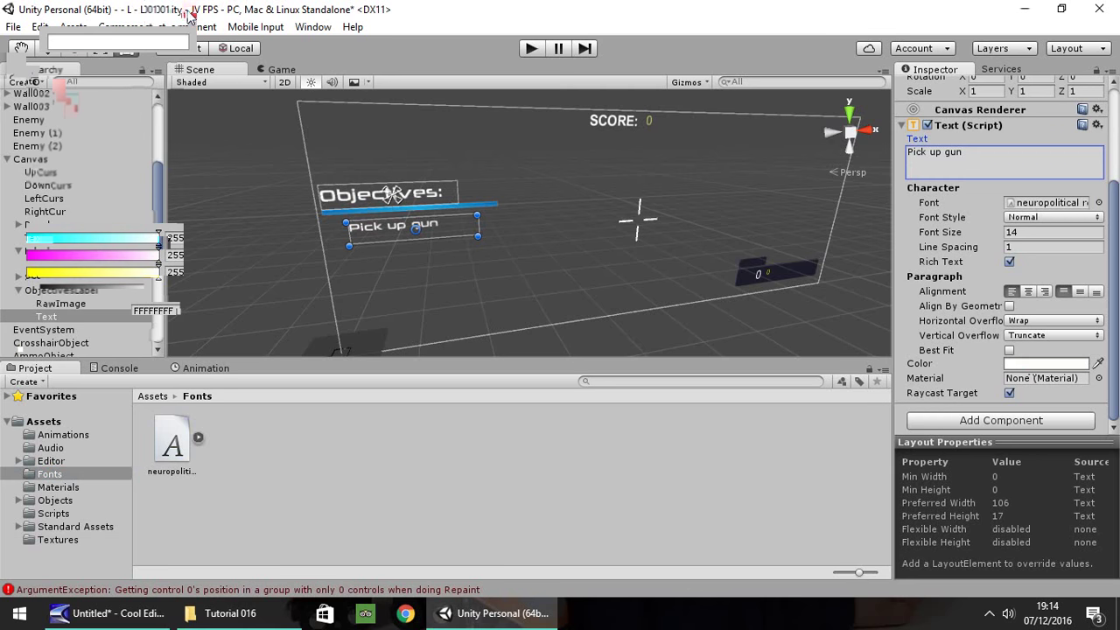
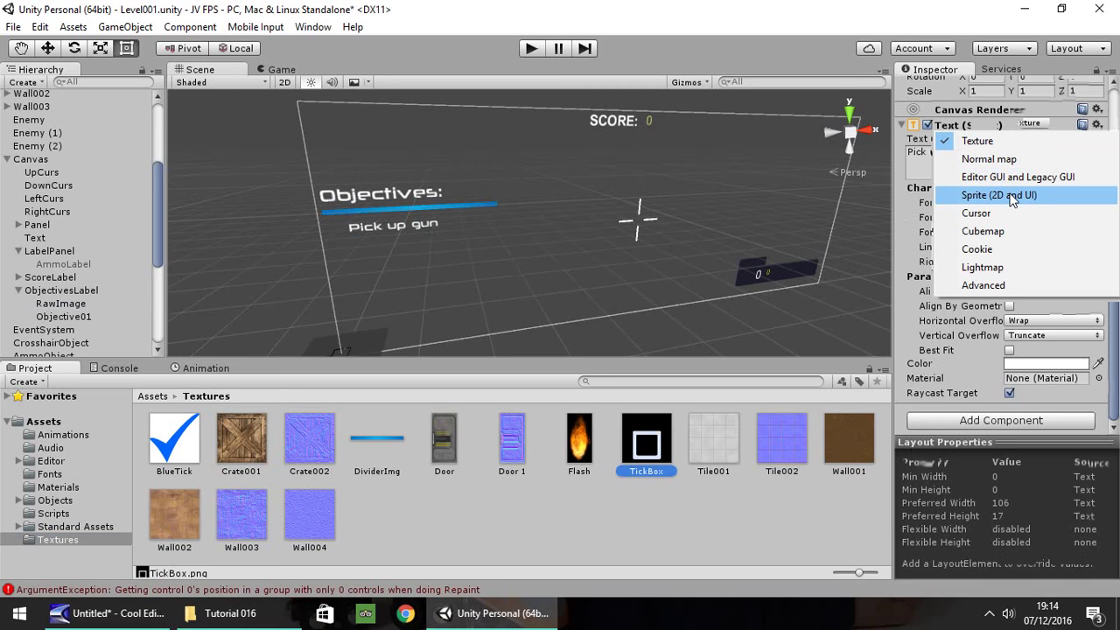
Step: Set the TickBox texture to Sprite (2D and UI) with Sprite Mode Multiple, apply the settings and open it in the Sprite Editor
{"action": "left_click", "coordinate": [1012, 198]}
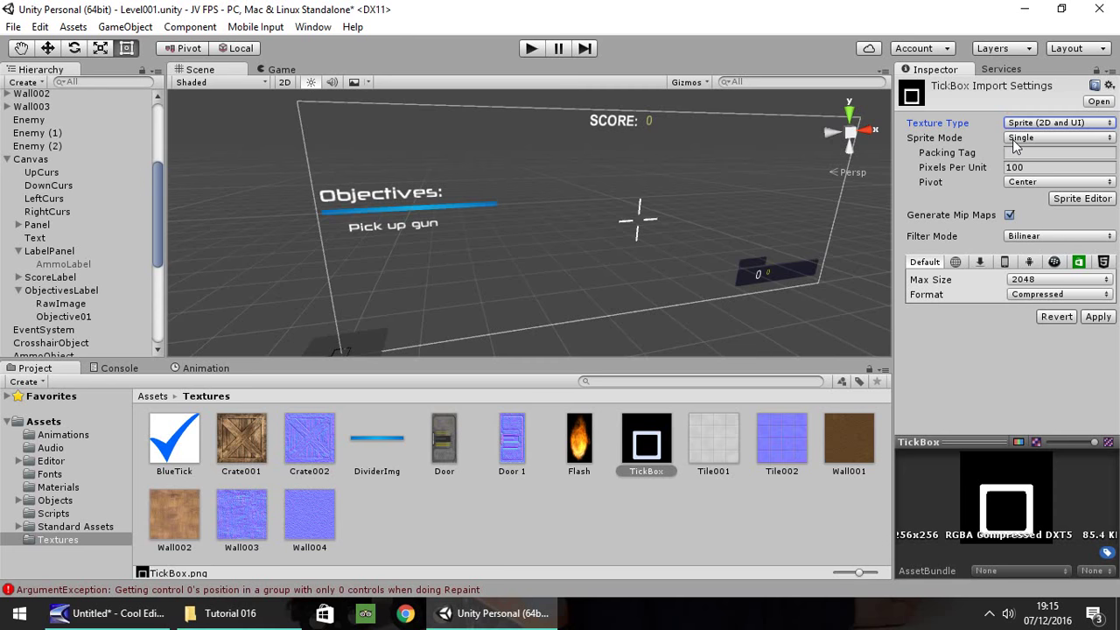
{"action": "left_click", "coordinate": [1015, 146]}
{"action": "left_click", "coordinate": [1037, 172]}
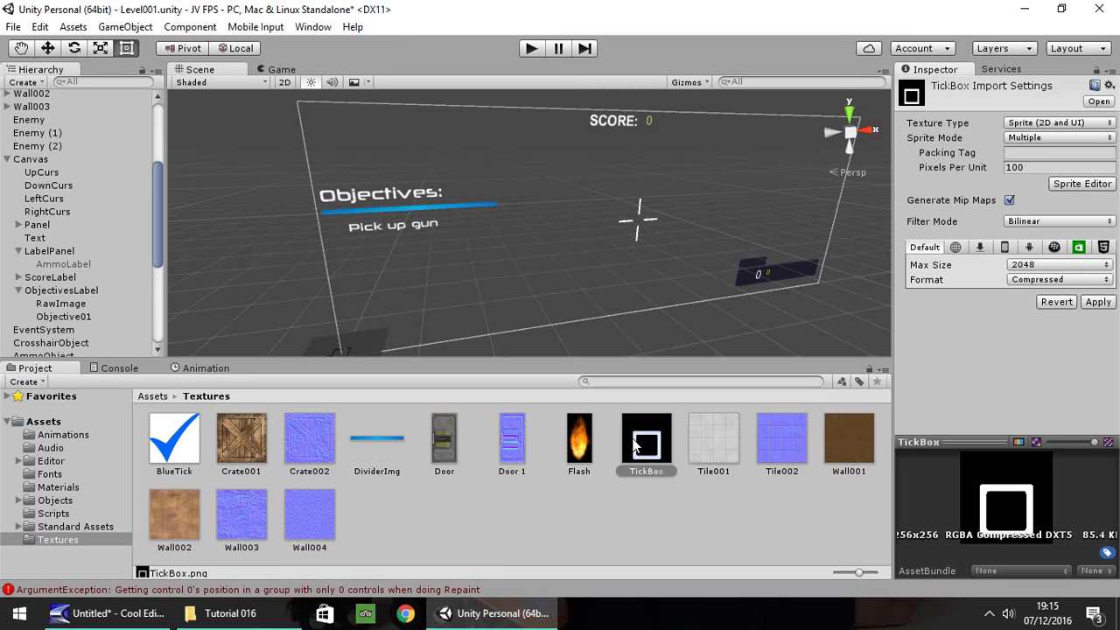
{"action": "left_click", "coordinate": [1081, 185]}
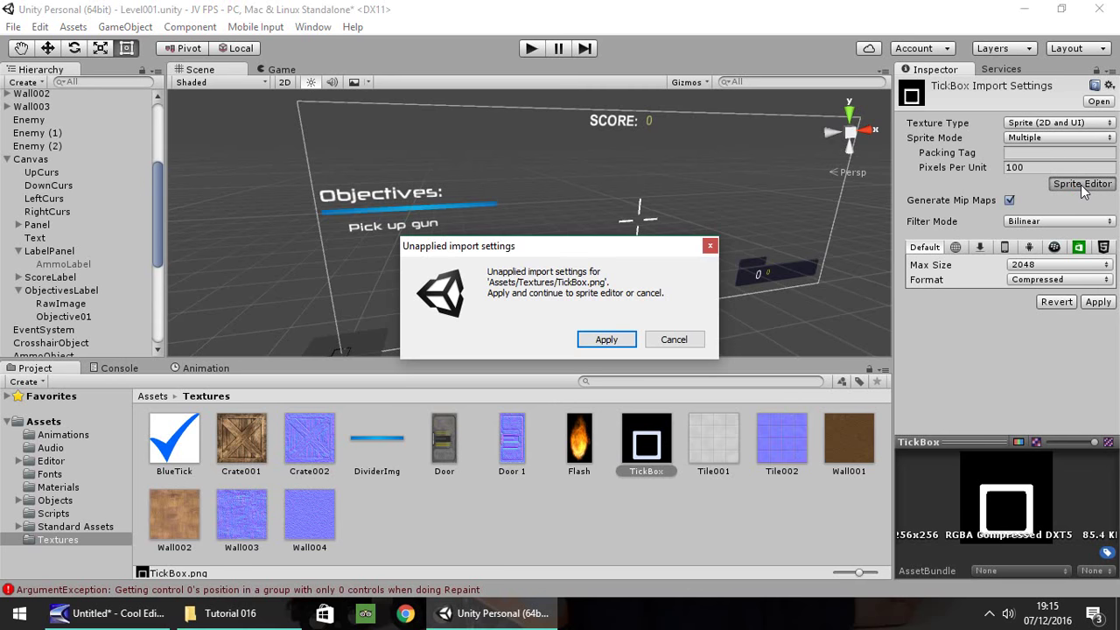
{"action": "left_click", "coordinate": [606, 339]}
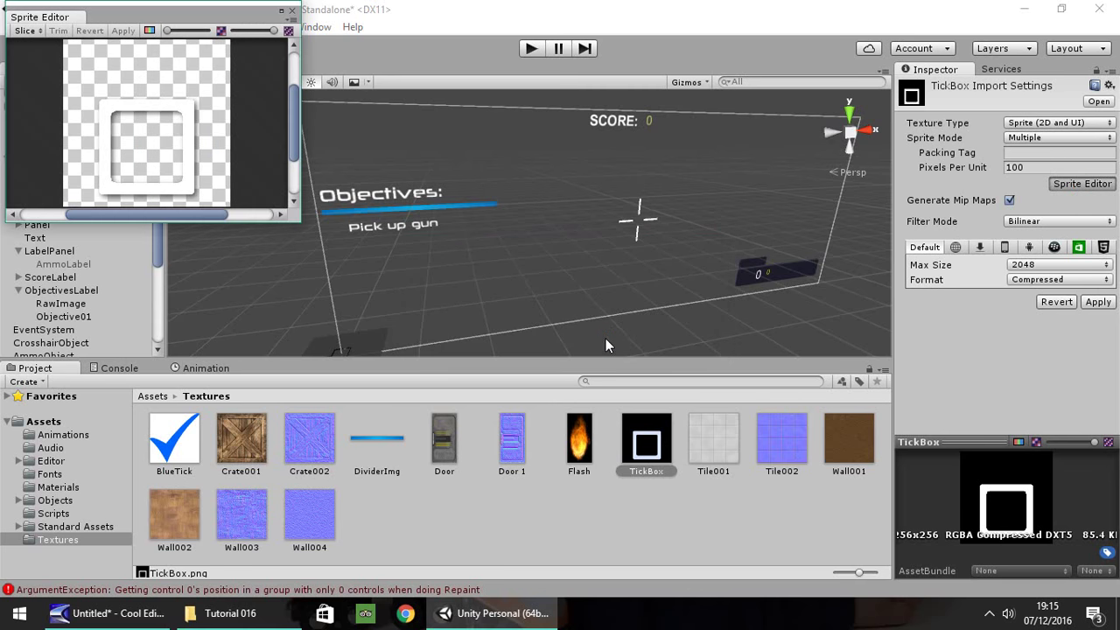
Step: Slice the TickBox sprite with type Automatic, apply the slicing, expand the texture's sprites and close the Sprite Editor
{"action": "left_click", "coordinate": [27, 30]}
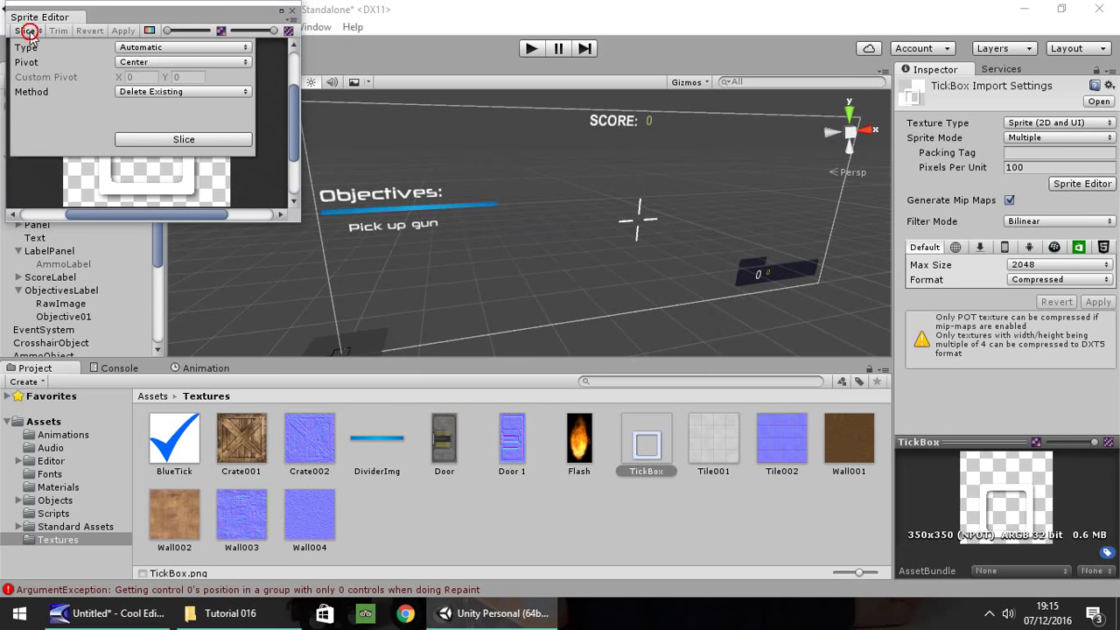
{"action": "left_click", "coordinate": [182, 139]}
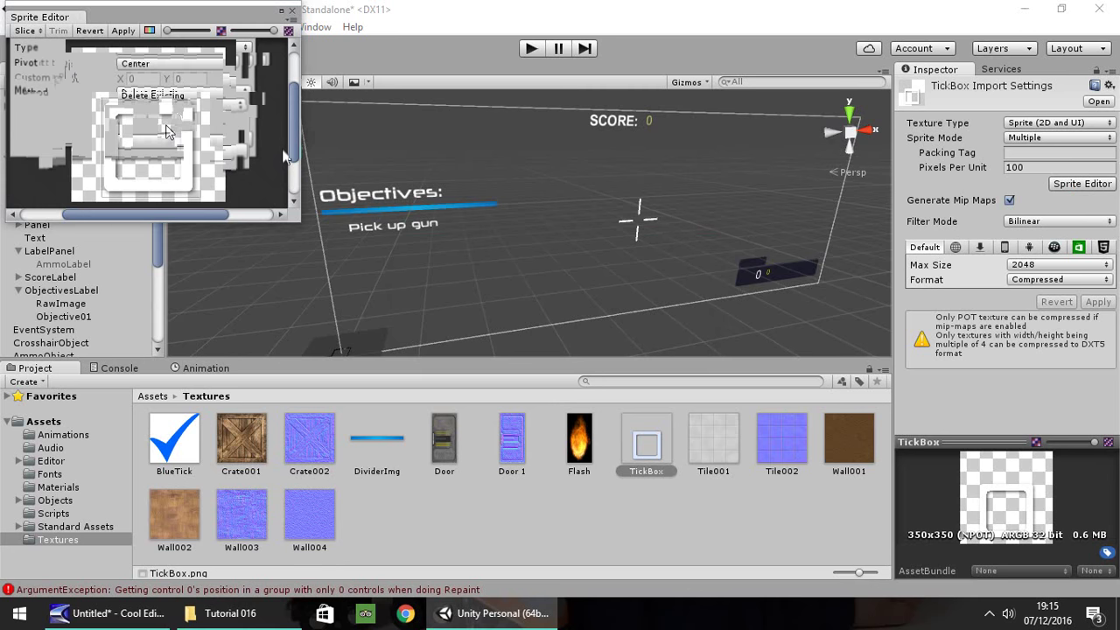
{"action": "left_click", "coordinate": [207, 105]}
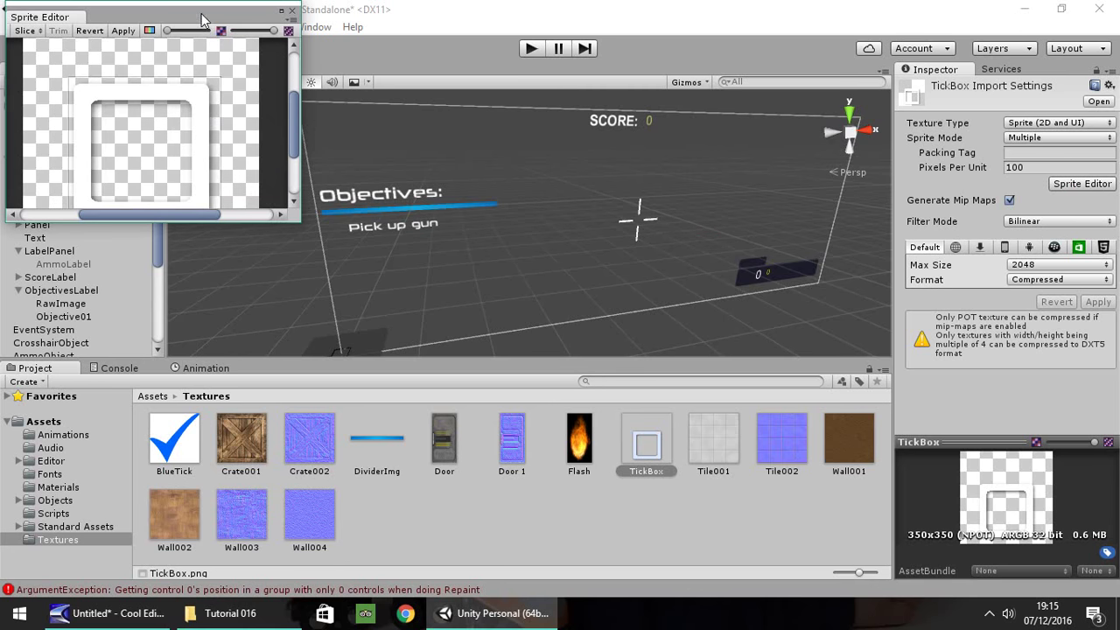
{"action": "left_click_drag", "start_coordinate": [206, 18], "coordinate": [343, 19]}
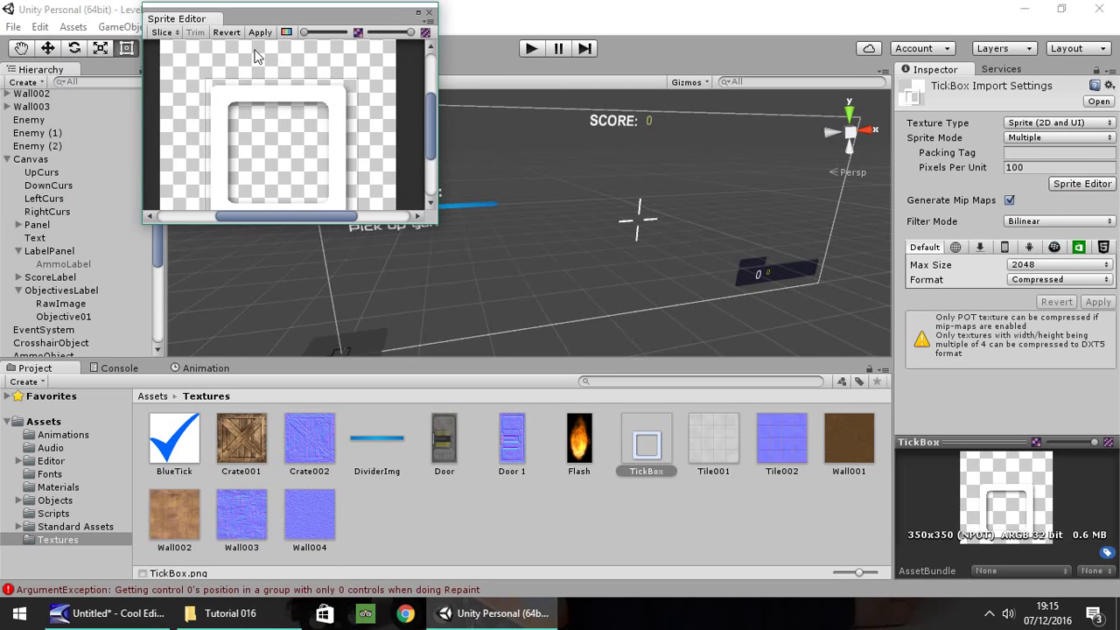
{"action": "left_click", "coordinate": [259, 33]}
{"action": "left_click", "coordinate": [674, 436]}
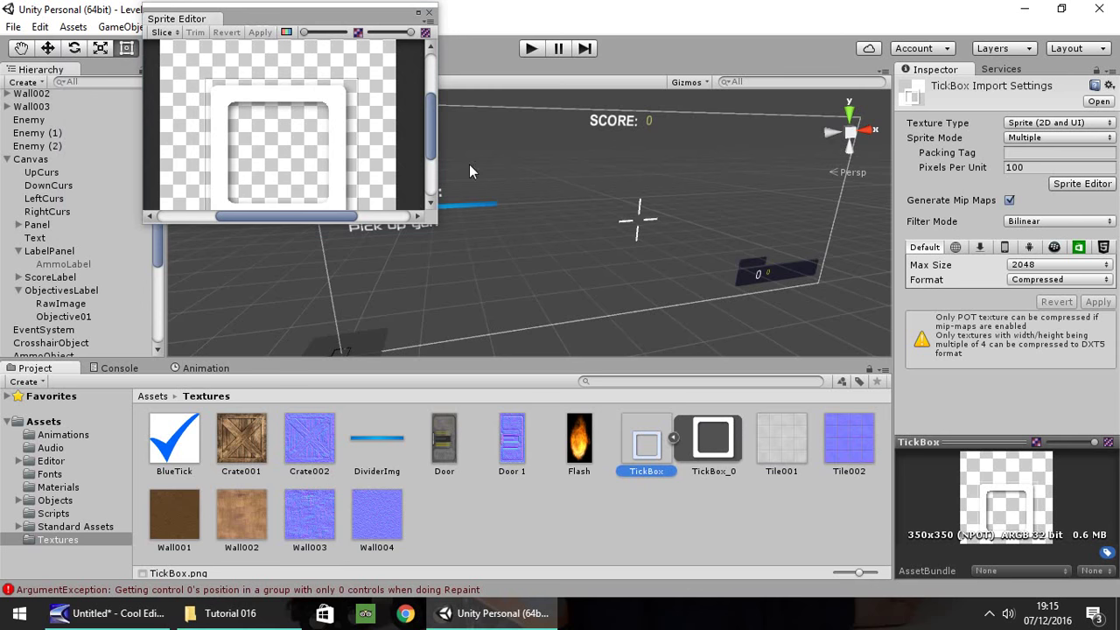
{"action": "left_click", "coordinate": [429, 13]}
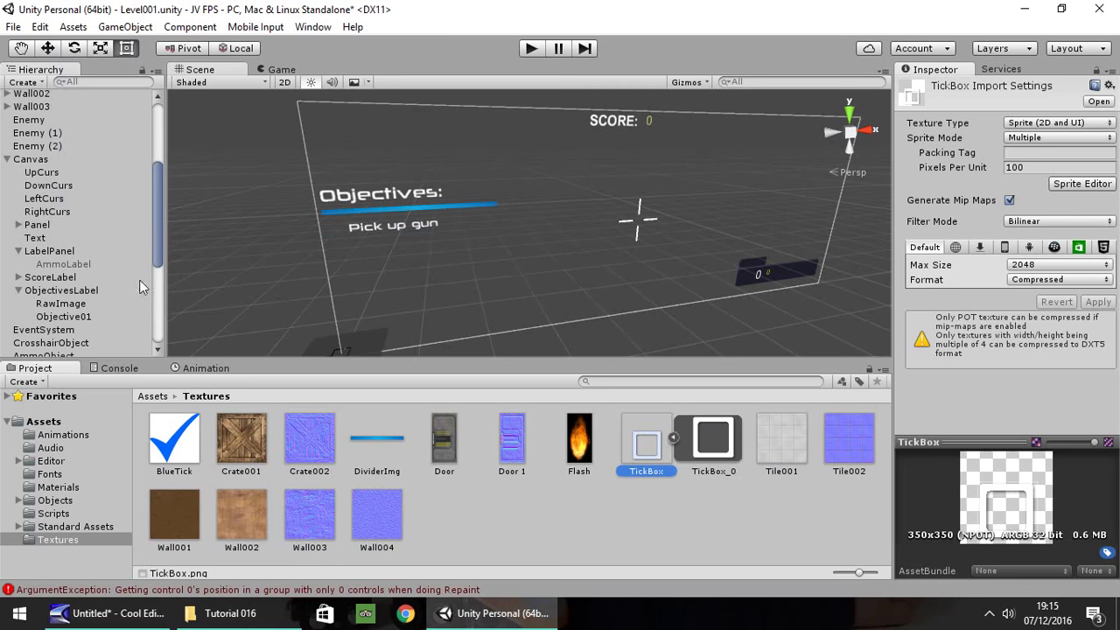
Step: Add a Raw Image under Objective01 and name it TickBox
{"action": "right_click", "coordinate": [73, 316]}
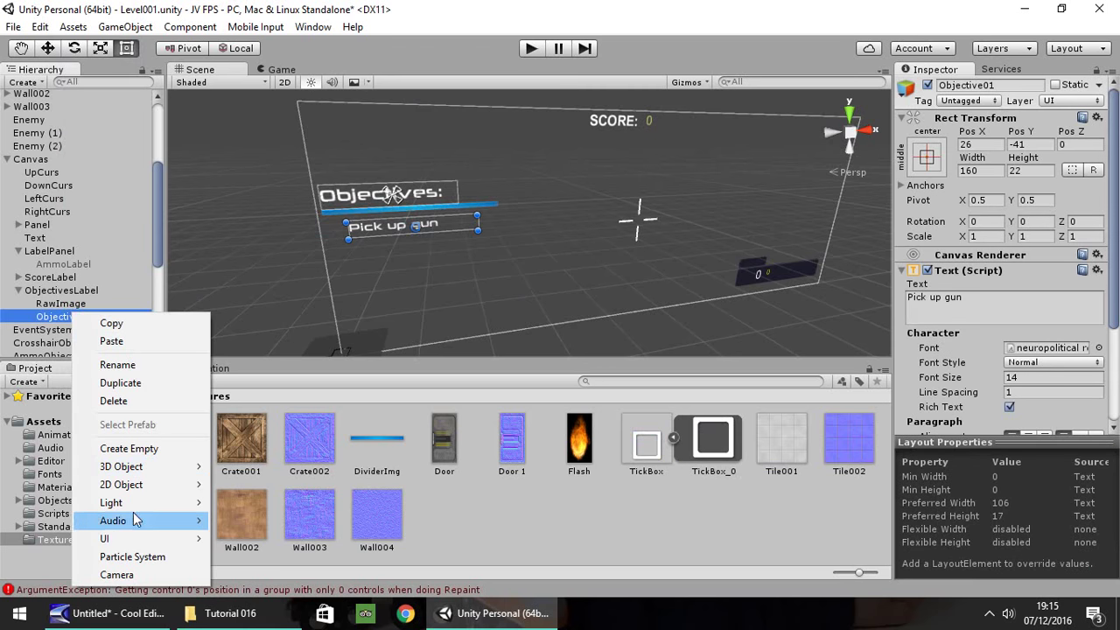
{"action": "mouse_move", "coordinate": [131, 536]}
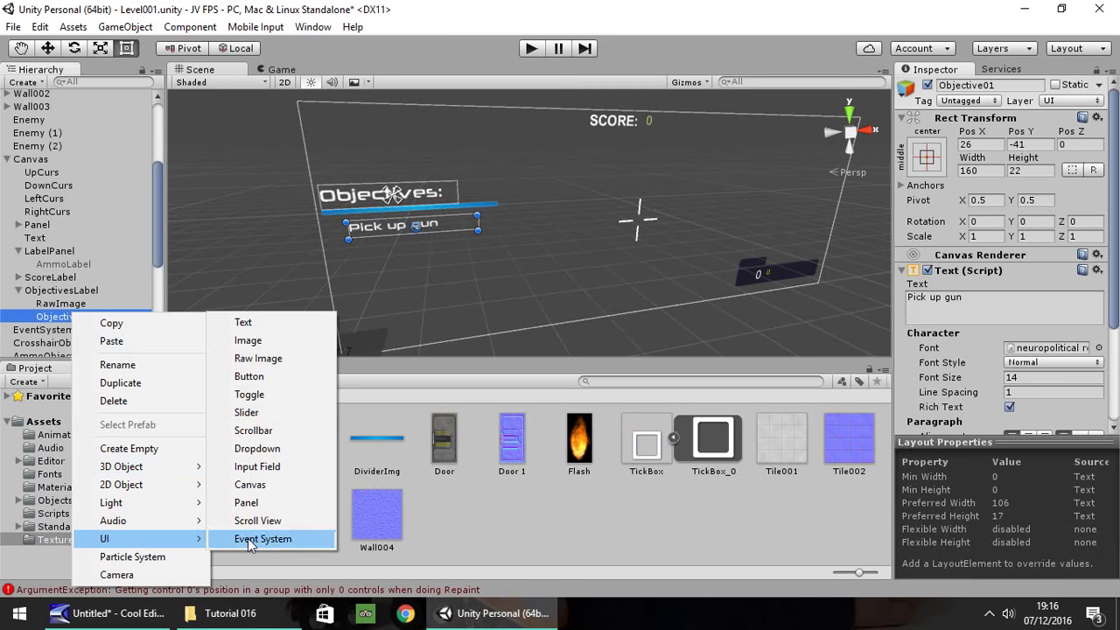
{"action": "left_click", "coordinate": [258, 358]}
{"action": "right_click", "coordinate": [87, 330]}
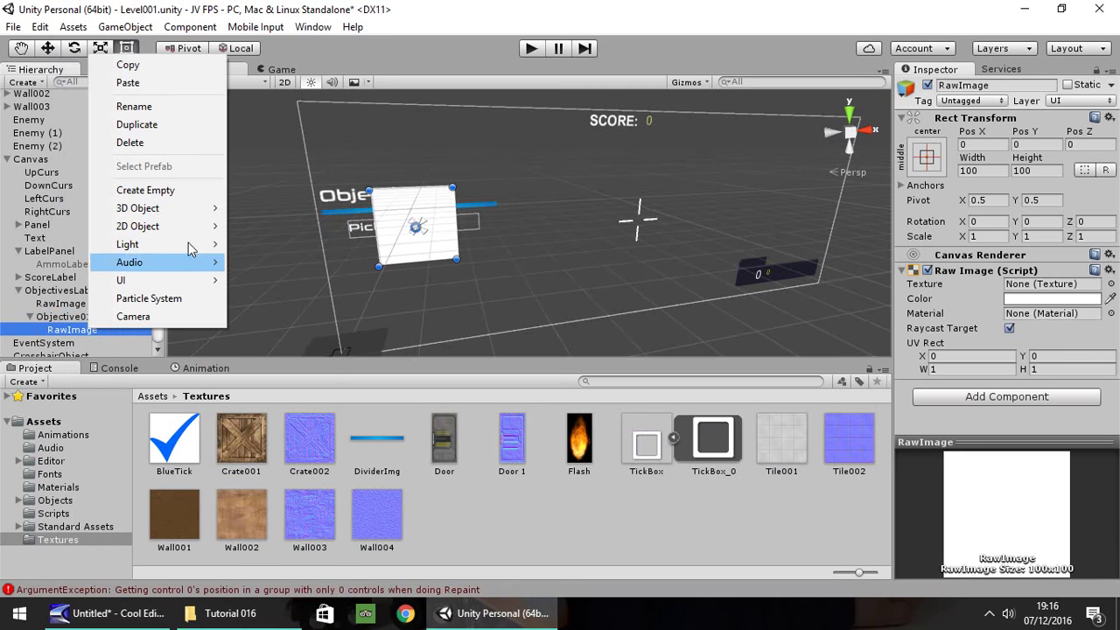
{"action": "left_click", "coordinate": [155, 107]}
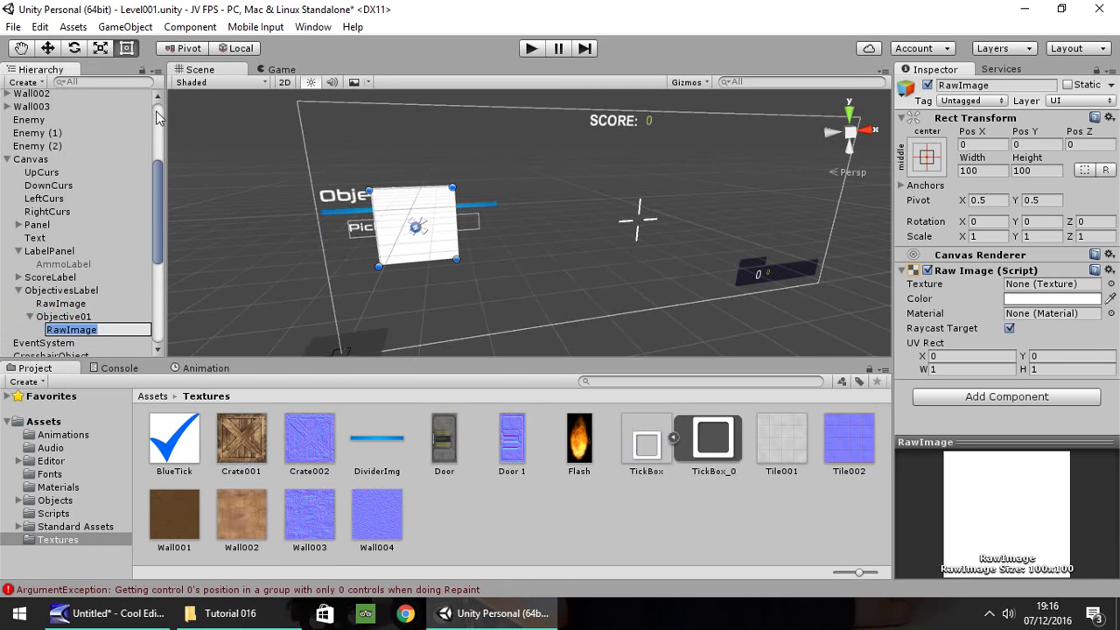
{"action": "type", "text": "TickBox"}
{"action": "key", "text": "Return"}
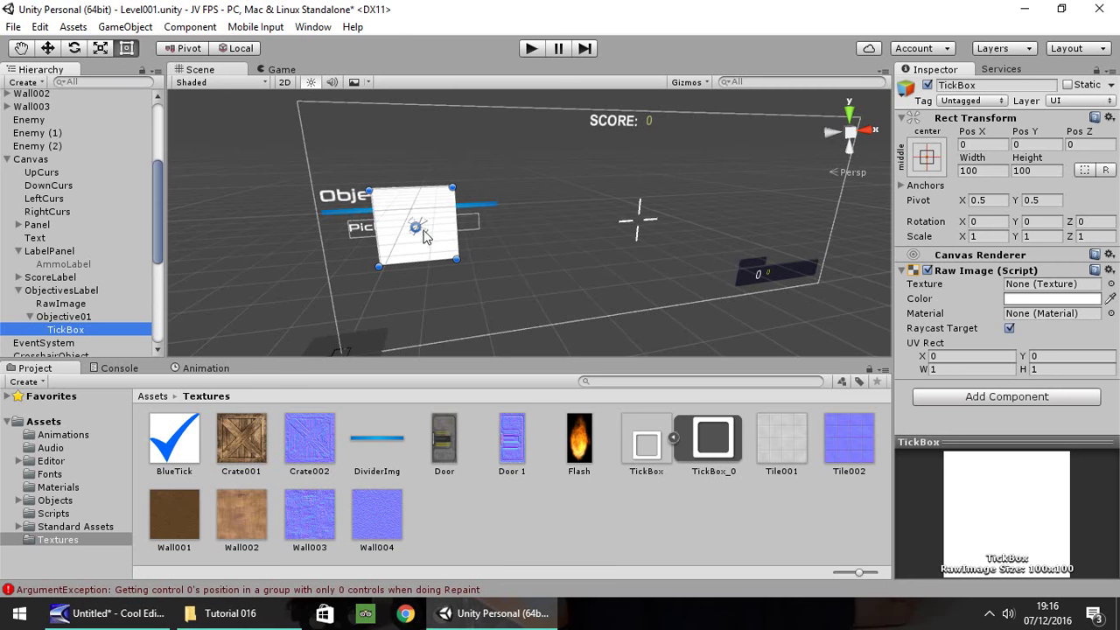
Step: Shrink the TickBox image to a small square and set its width to 30
{"action": "left_click_drag", "start_coordinate": [455, 259], "coordinate": [369, 194]}
{"action": "key", "text": "ctrl+z"}
{"action": "scroll", "coordinate": [367, 215], "scroll_direction": "up", "scroll_amount": 4}
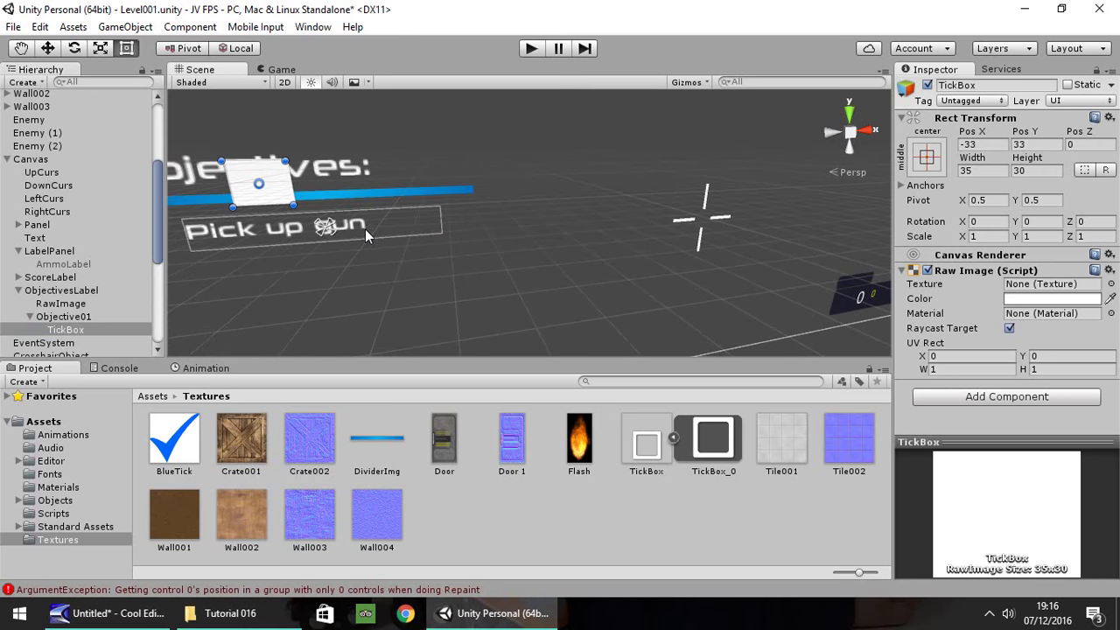
{"action": "scroll", "coordinate": [365, 229], "scroll_direction": "up", "scroll_amount": 2}
{"action": "left_click", "coordinate": [21, 49]}
{"action": "left_click_drag", "start_coordinate": [346, 144], "coordinate": [613, 162]}
{"action": "key", "text": "w"}
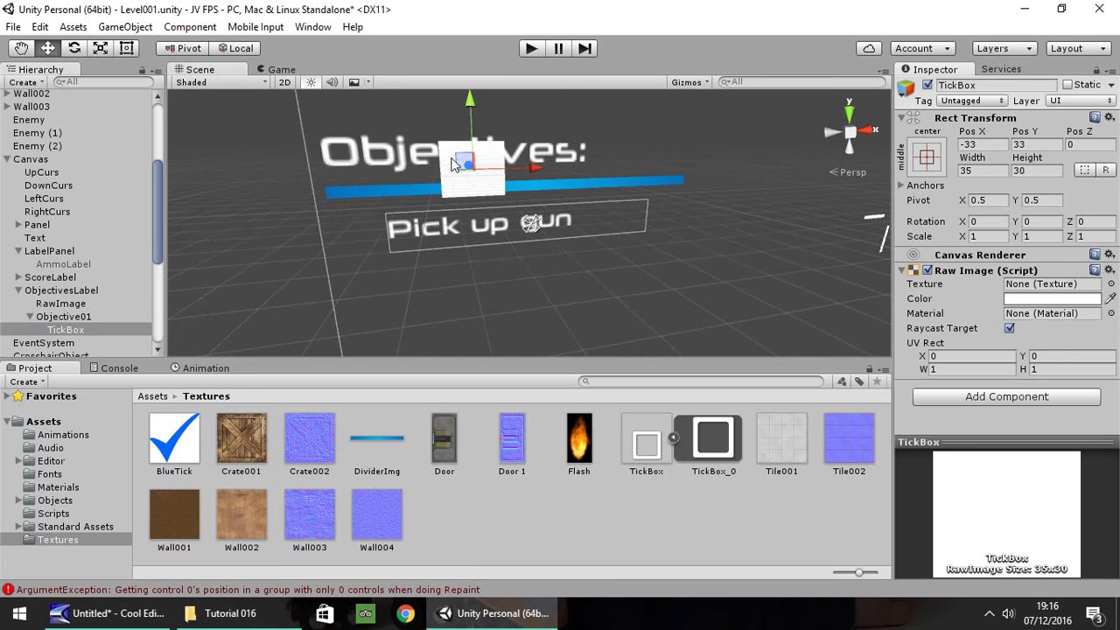
{"action": "left_click", "coordinate": [127, 48]}
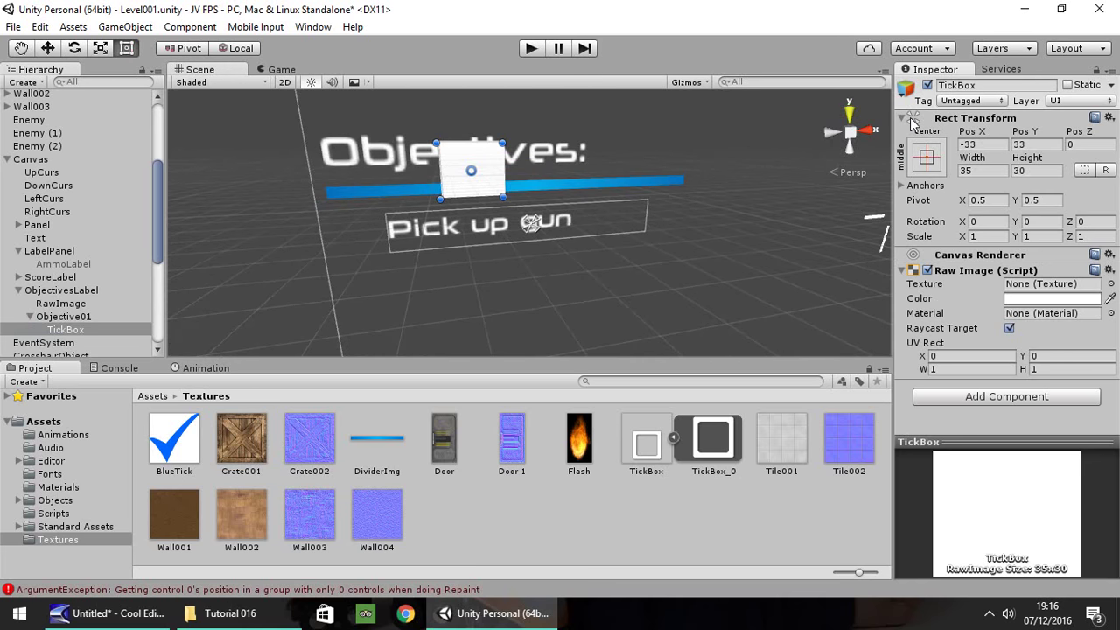
{"action": "left_click", "coordinate": [979, 170]}
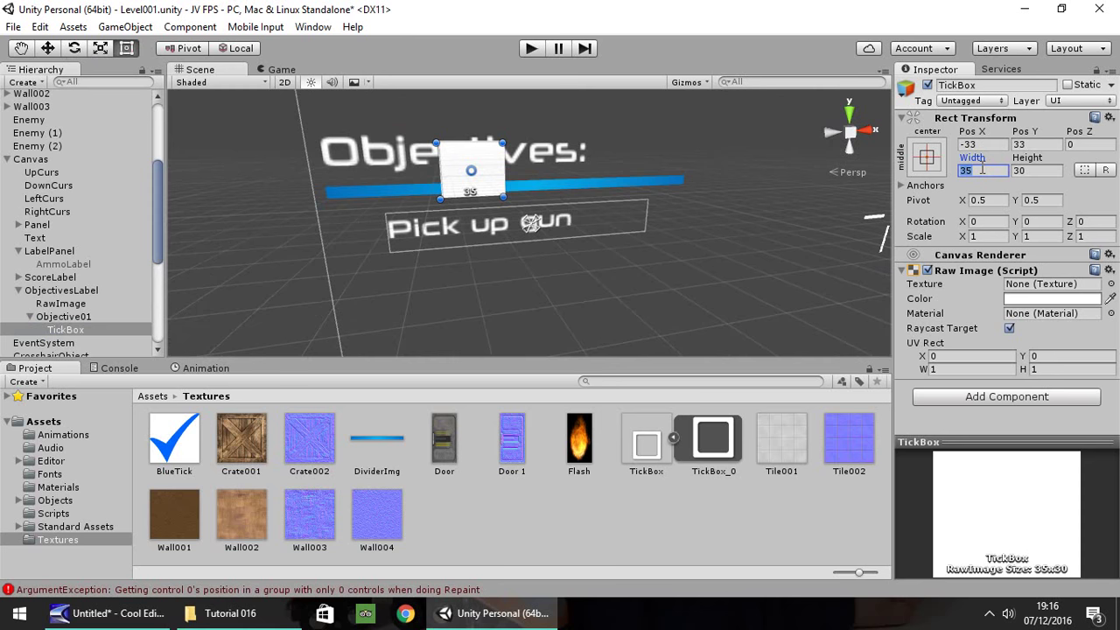
{"action": "type", "text": "30"}
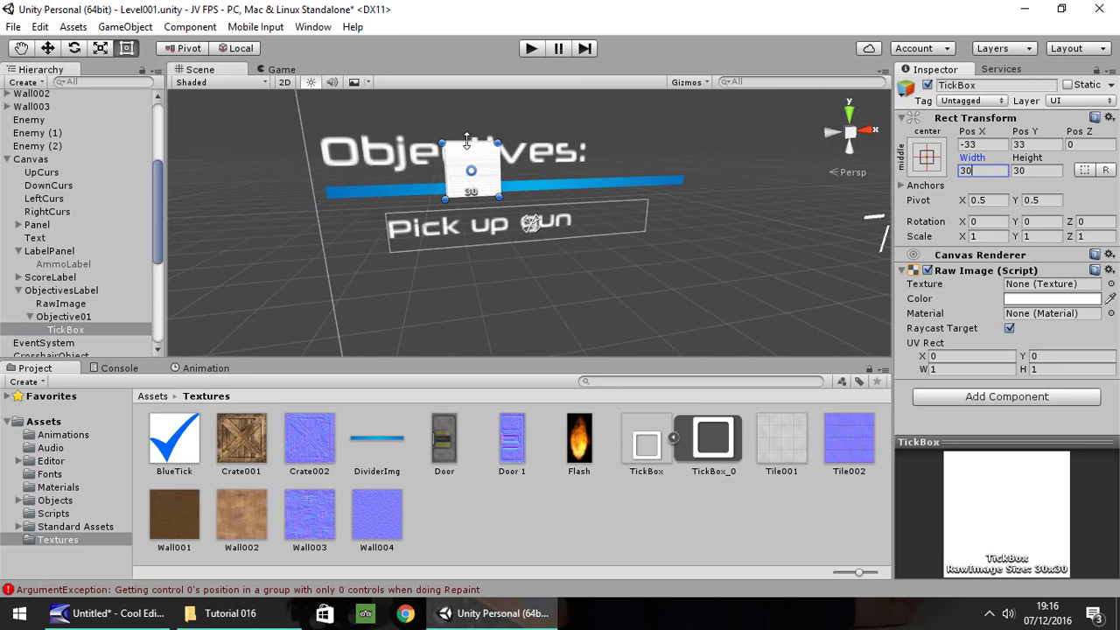
Step: Place TickBox in front of the "Pick up gun" text at about X -97, Y 0, shifting Objective01 to about X 33, Y -40
{"action": "left_click_drag", "start_coordinate": [448, 162], "coordinate": [357, 224]}
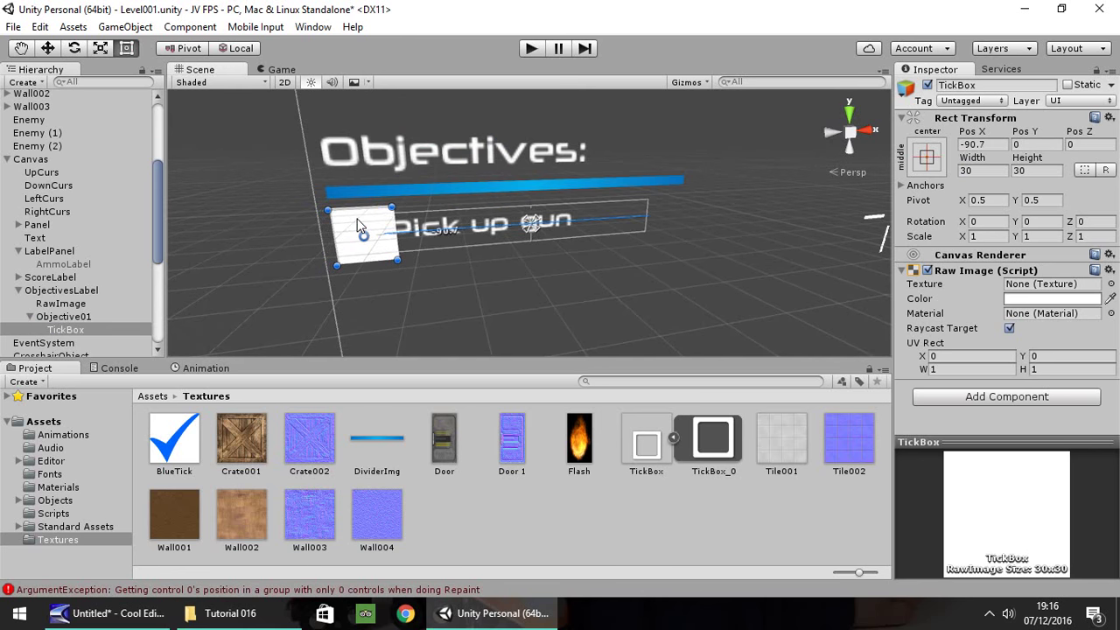
{"action": "left_click", "coordinate": [562, 232]}
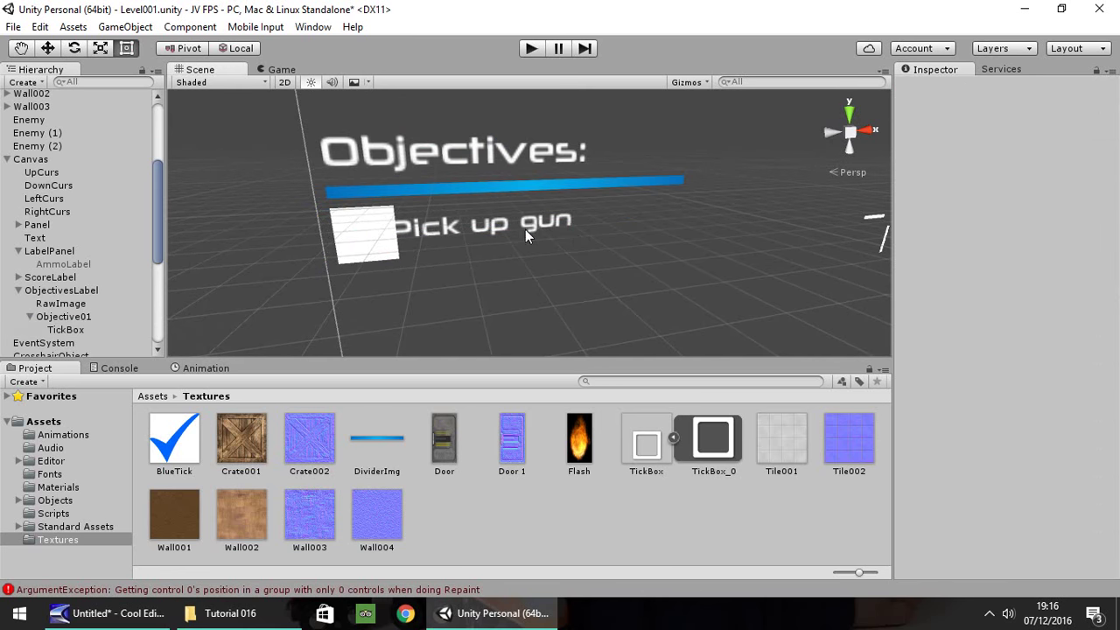
{"action": "left_click", "coordinate": [484, 225]}
{"action": "left_click_drag", "start_coordinate": [445, 230], "coordinate": [463, 227]}
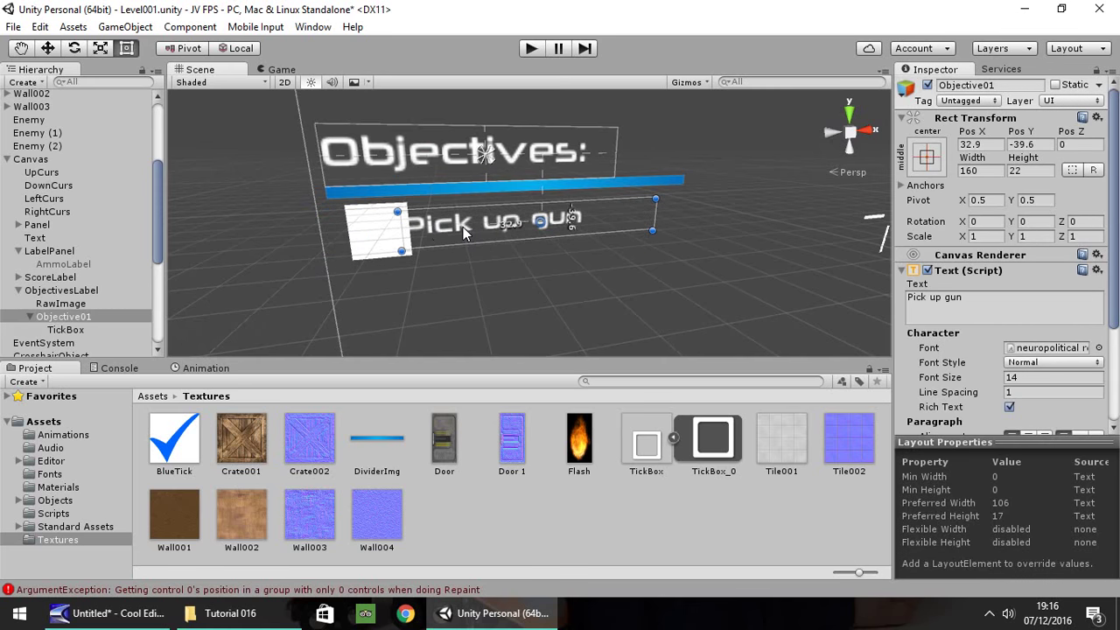
{"action": "left_click", "coordinate": [364, 234]}
{"action": "left_click_drag", "start_coordinate": [359, 233], "coordinate": [342, 234]}
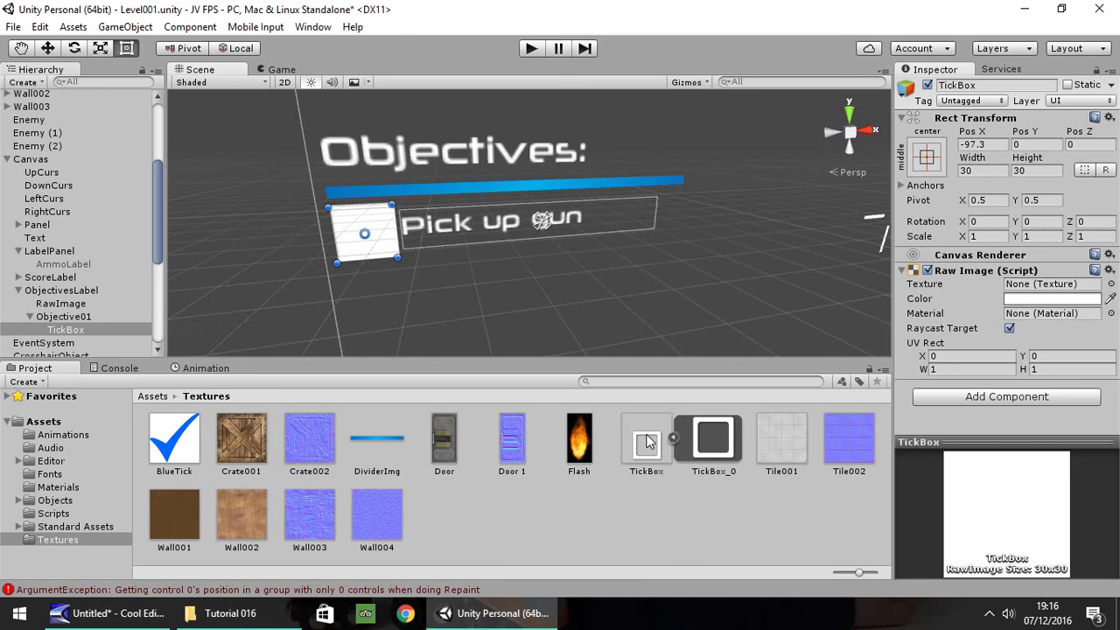
Step: Assign the sliced TickBox_0 sprite as the TickBox raw image's texture and shift the image to about X -94, Y 6
{"action": "left_click_drag", "start_coordinate": [719, 446], "coordinate": [1031, 292]}
{"action": "left_click", "coordinate": [354, 224]}
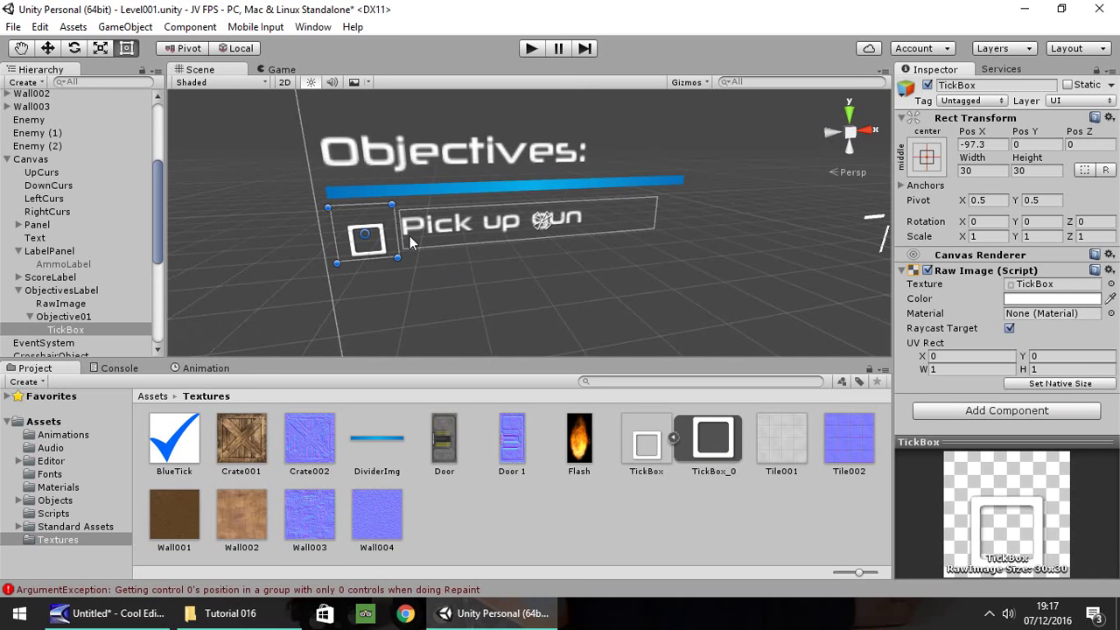
{"action": "left_click", "coordinate": [718, 441]}
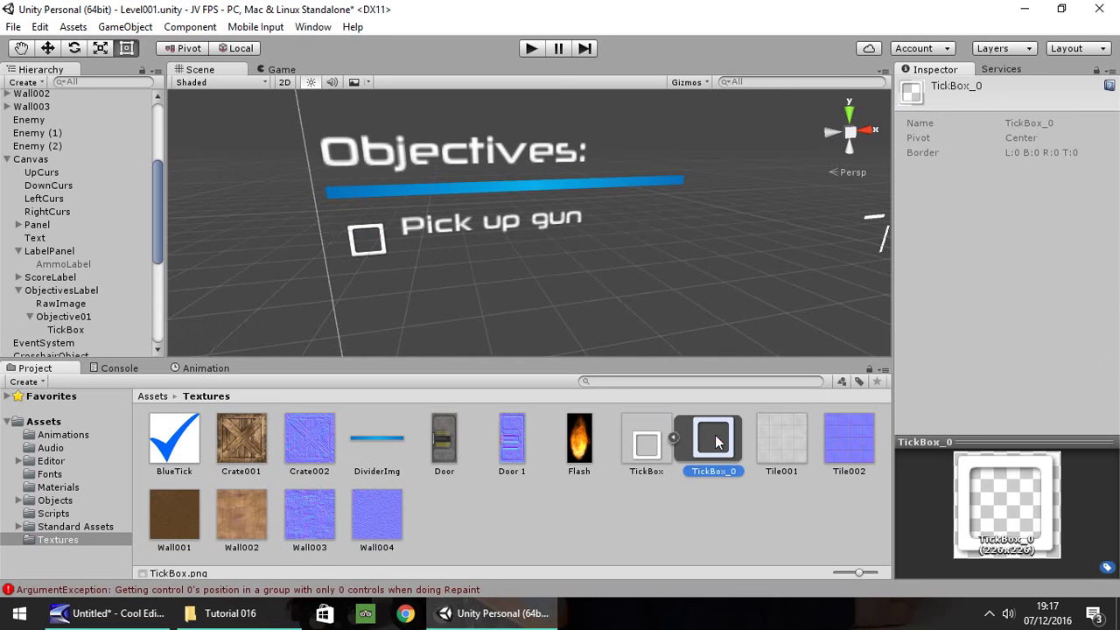
{"action": "left_click", "coordinate": [649, 448]}
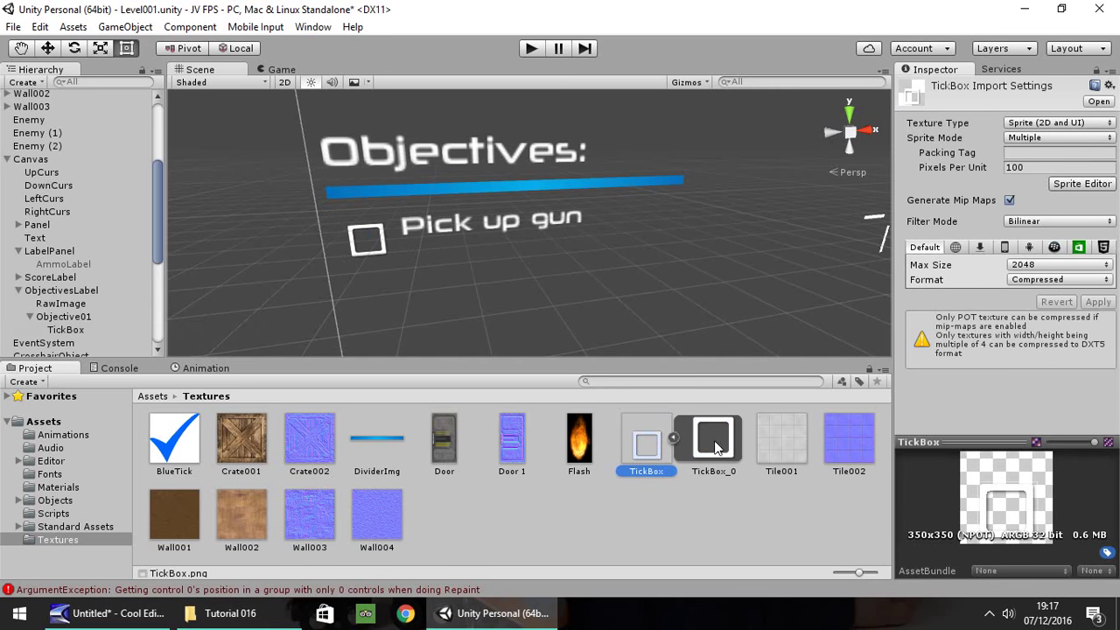
{"action": "left_click", "coordinate": [716, 445]}
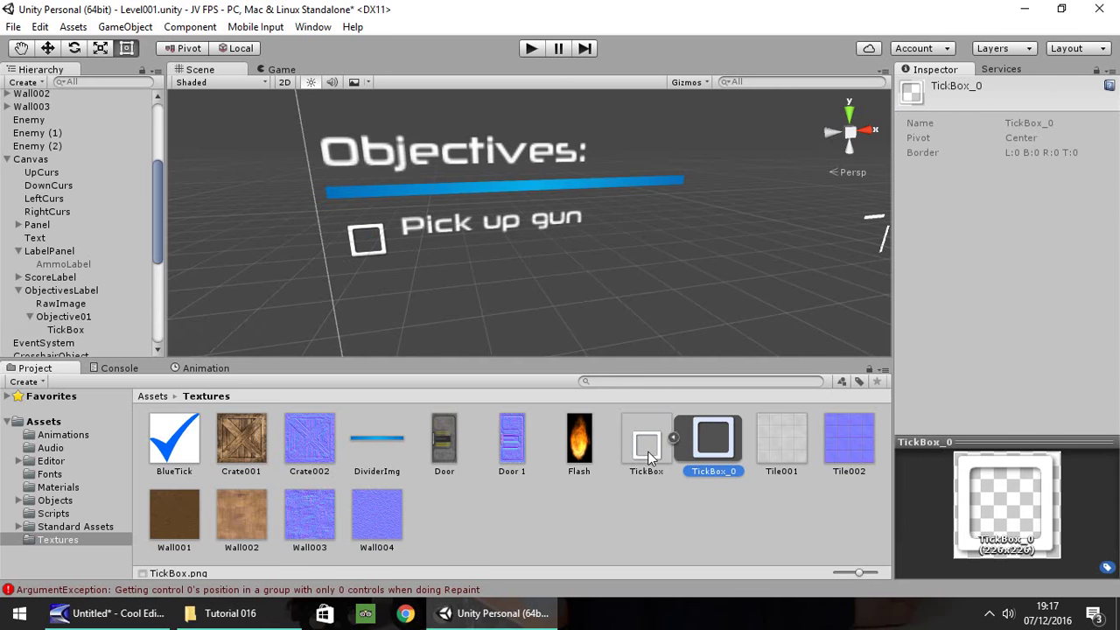
{"action": "left_click", "coordinate": [368, 240]}
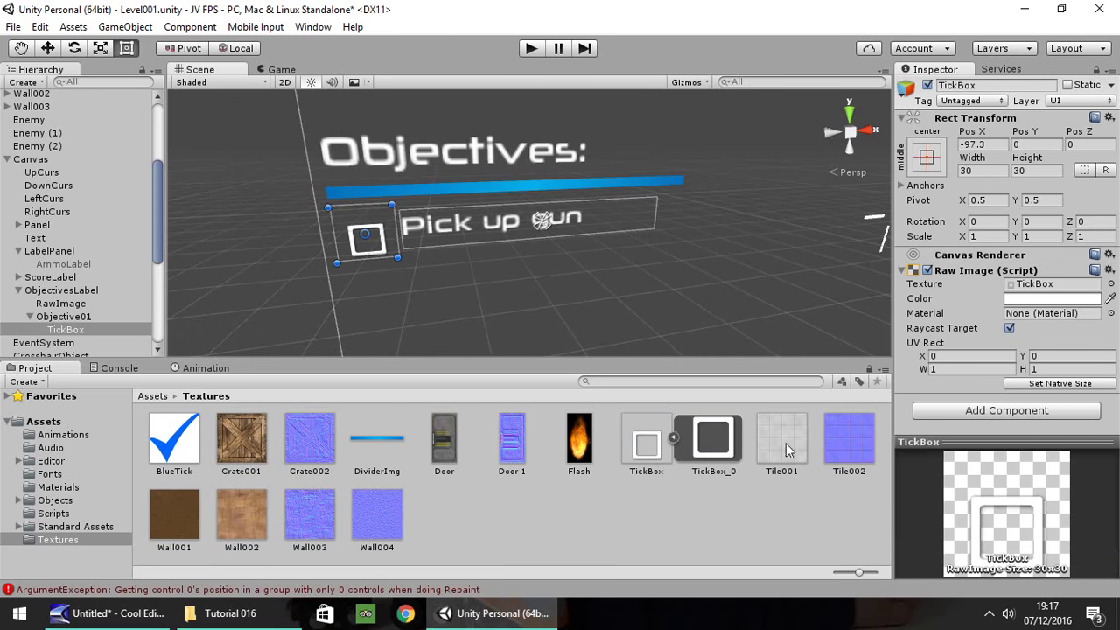
{"action": "left_click_drag", "start_coordinate": [705, 443], "coordinate": [1038, 282]}
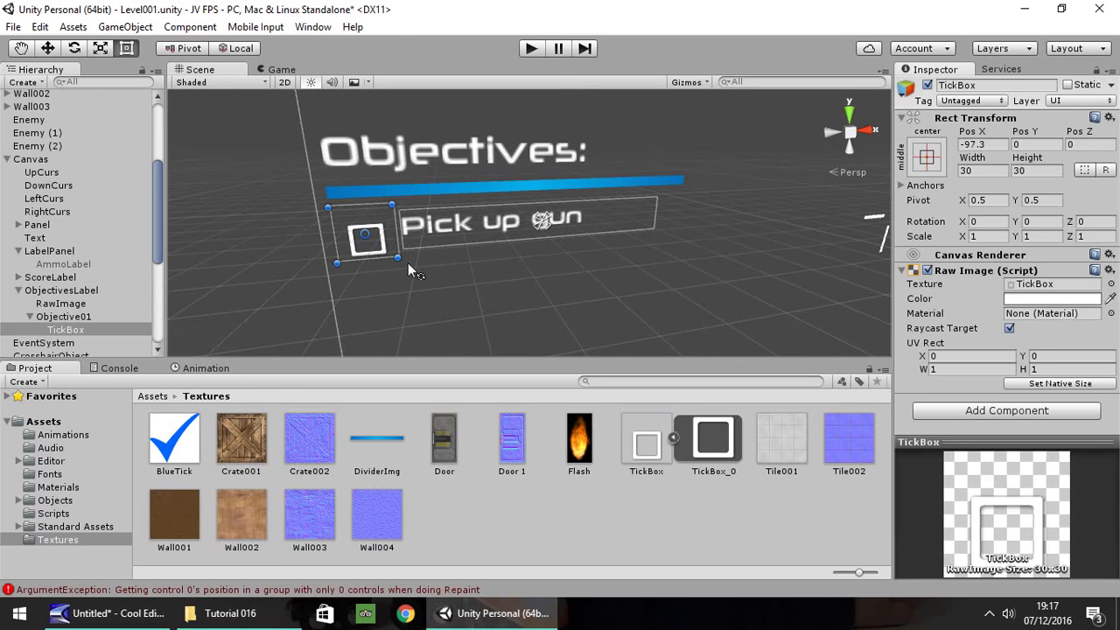
{"action": "left_click_drag", "start_coordinate": [376, 249], "coordinate": [378, 229]}
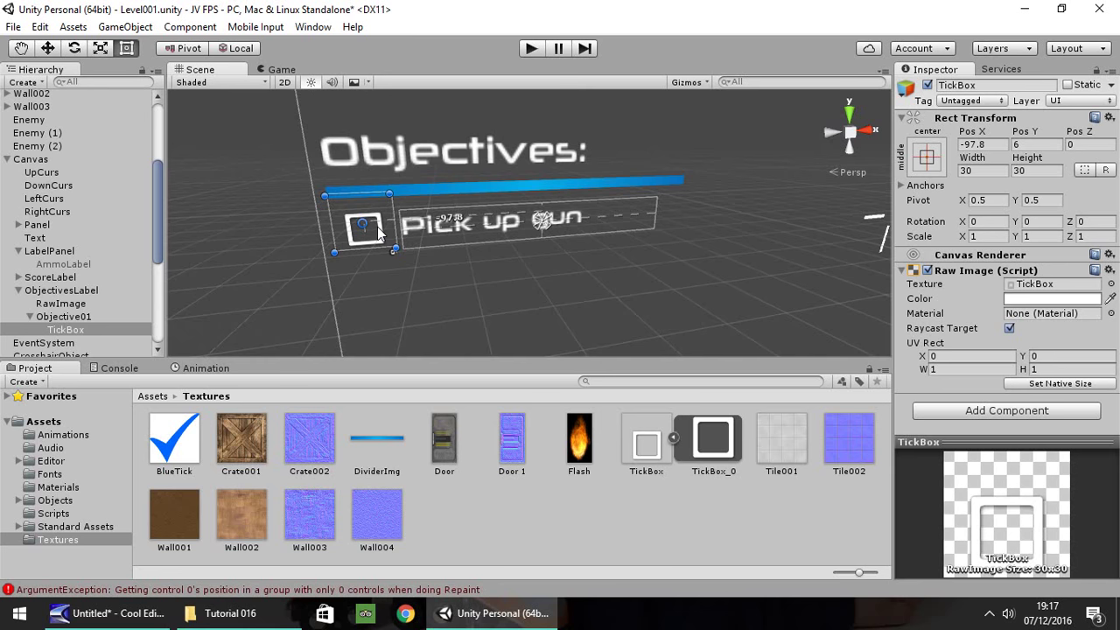
{"action": "left_click_drag", "start_coordinate": [378, 229], "coordinate": [386, 230]}
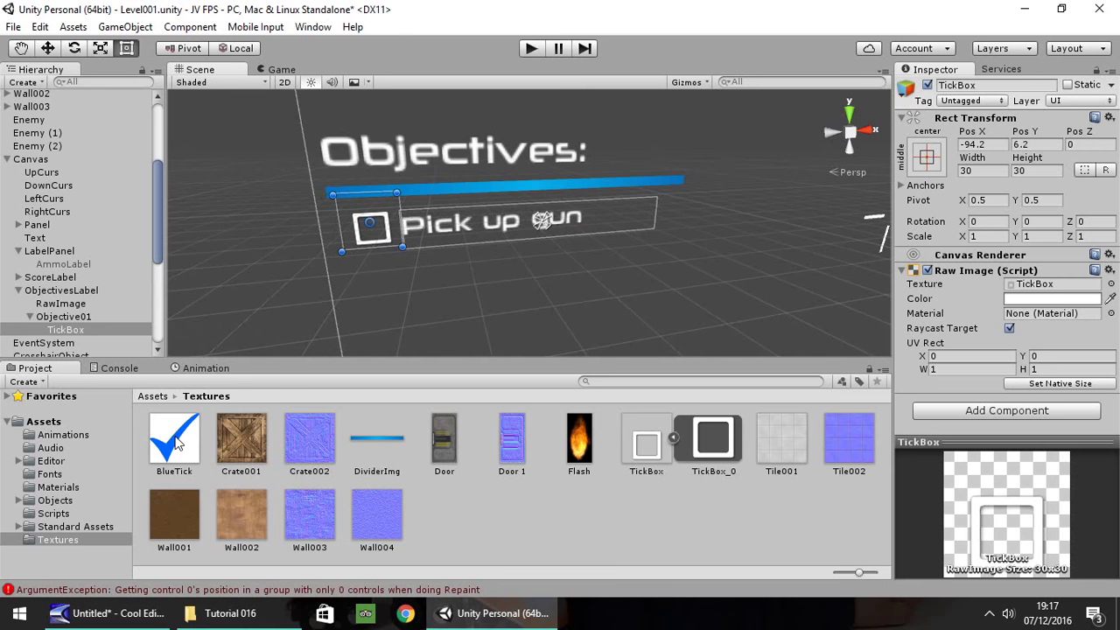
Step: Duplicate TickBox under Objective01 with the name BlueTick and give the copy the BlueTick texture
{"action": "left_click", "coordinate": [74, 328]}
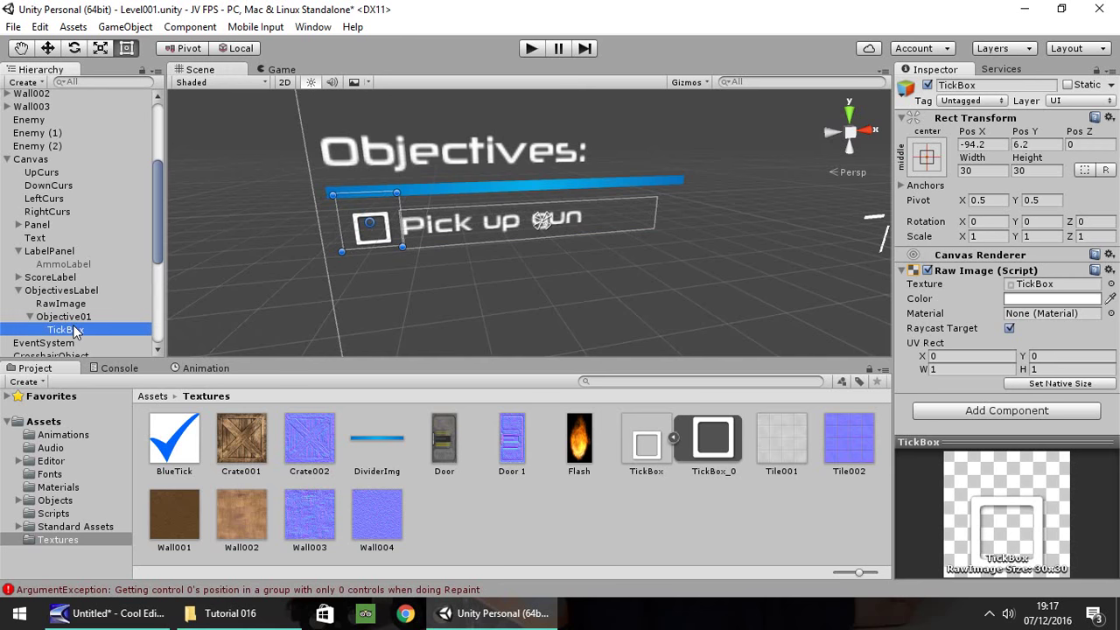
{"action": "key", "text": "ctrl+d"}
{"action": "right_click", "coordinate": [77, 342]}
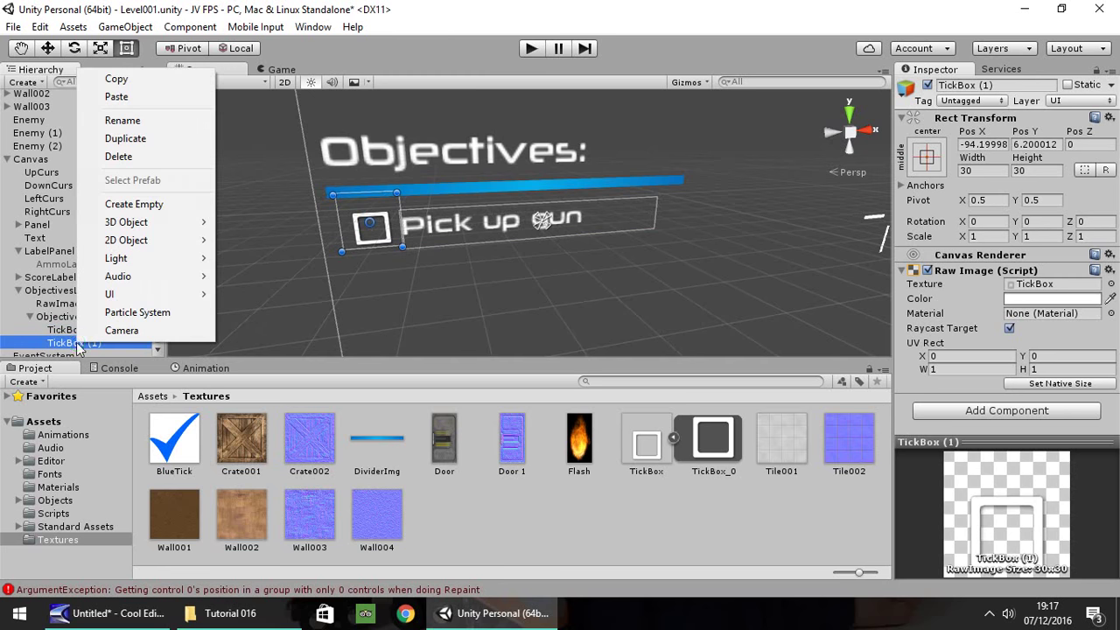
{"action": "left_click", "coordinate": [128, 122]}
{"action": "type", "text": "Bl"}
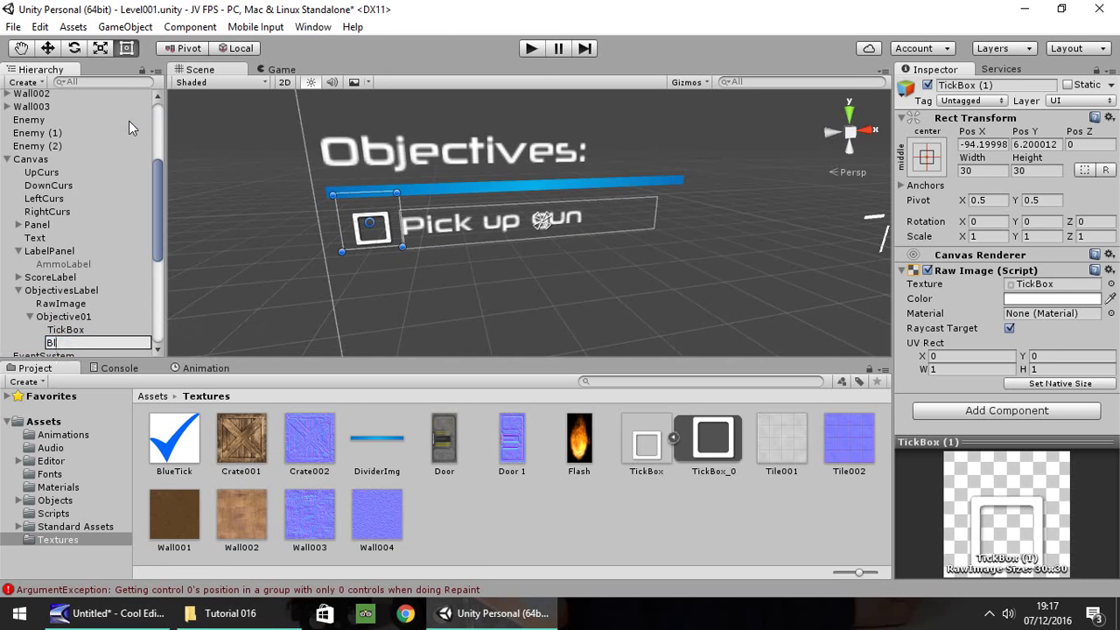
{"action": "type", "text": "ueTick"}
{"action": "key", "text": "Return"}
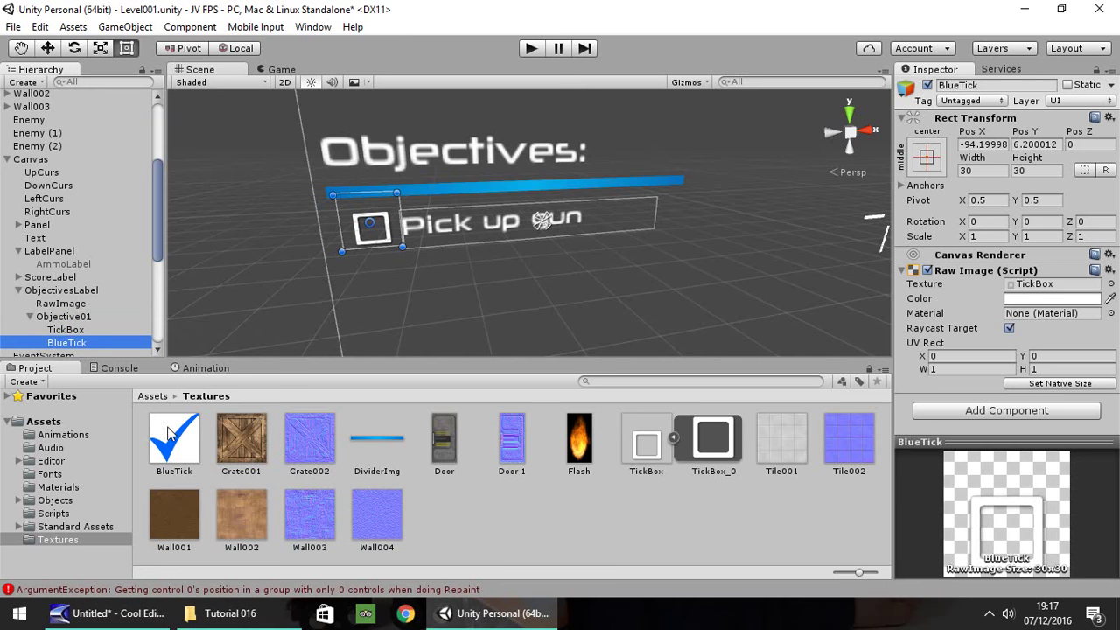
{"action": "left_click_drag", "start_coordinate": [172, 437], "coordinate": [1029, 287]}
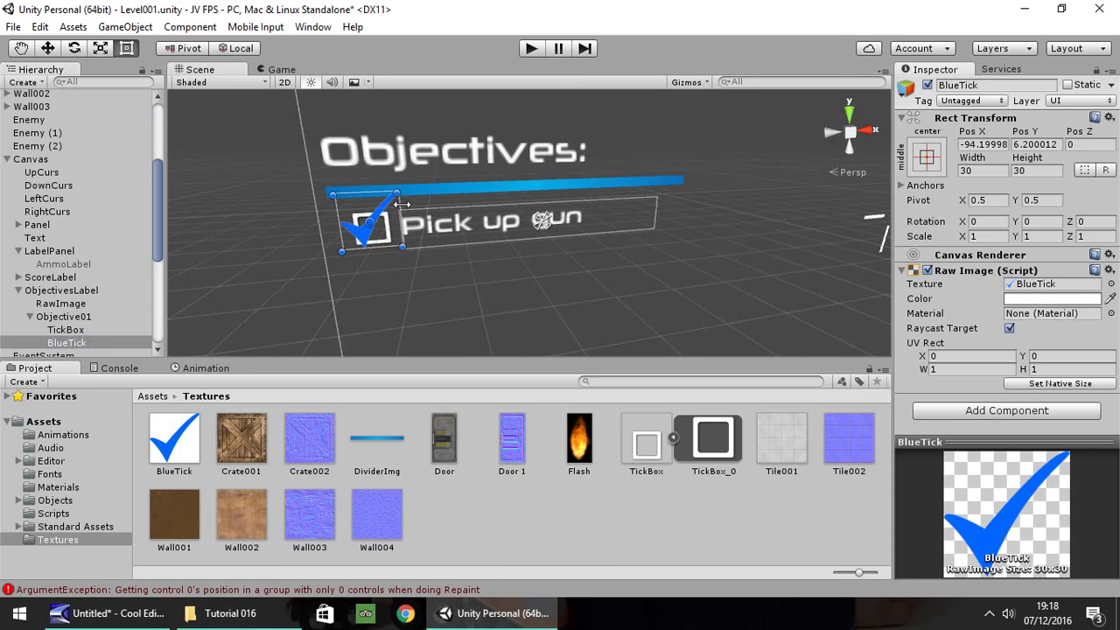
Step: Resize the BlueTick image to 20 by 20 and place it over the tick box at about X -94, Y 1
{"action": "left_click", "coordinate": [983, 172]}
{"action": "type", "text": "20"}
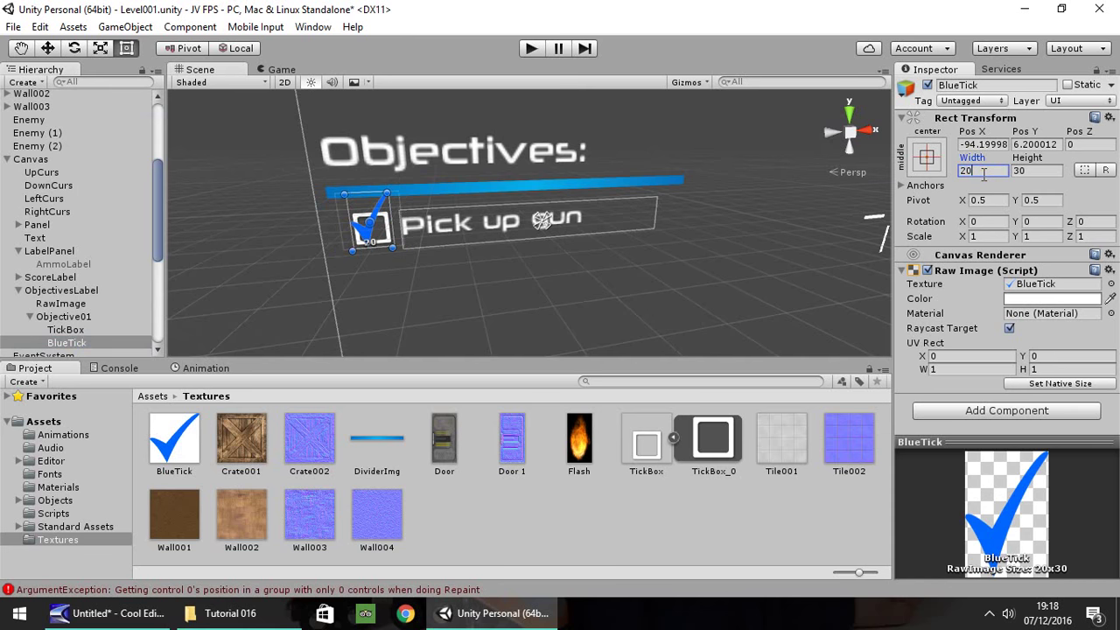
{"action": "key", "text": "Tab"}
{"action": "type", "text": "20"}
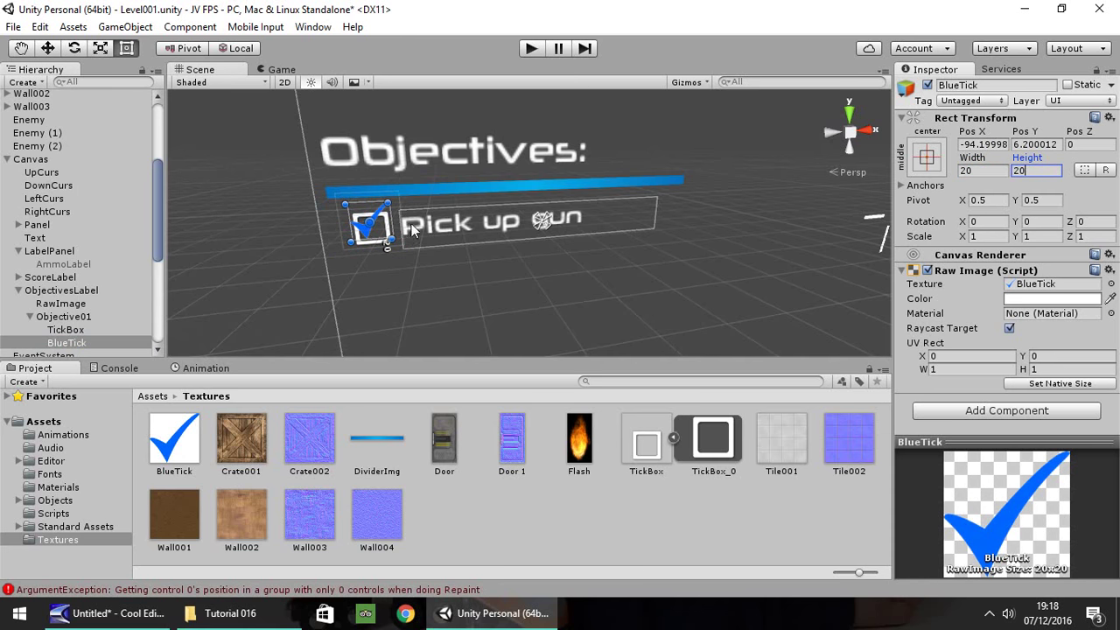
{"action": "scroll", "coordinate": [365, 247], "scroll_direction": "up", "scroll_amount": 5}
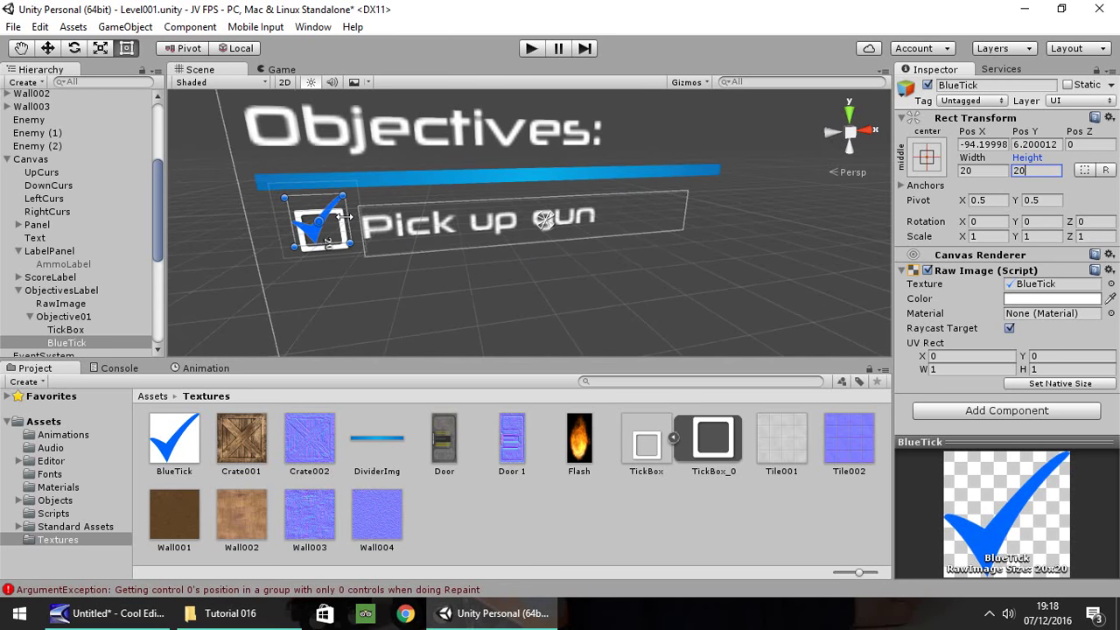
{"action": "left_click_drag", "start_coordinate": [405, 206], "coordinate": [458, 272]}
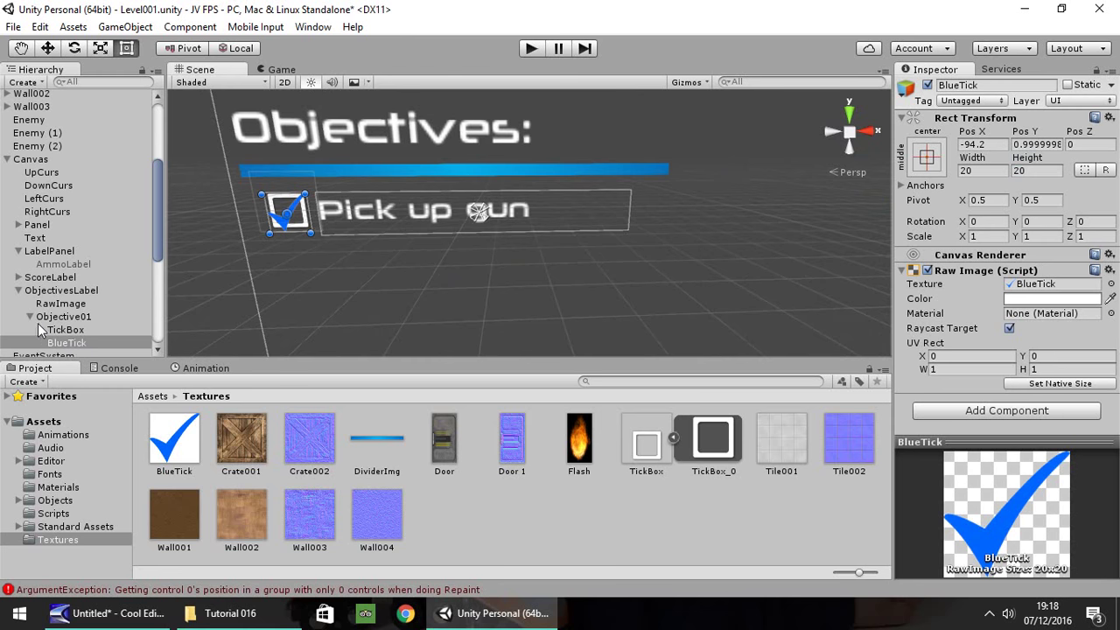
Step: Collapse Objective01 and move it with its tick images to about X 23, Y -38, closer to the divider
{"action": "left_click", "coordinate": [30, 316]}
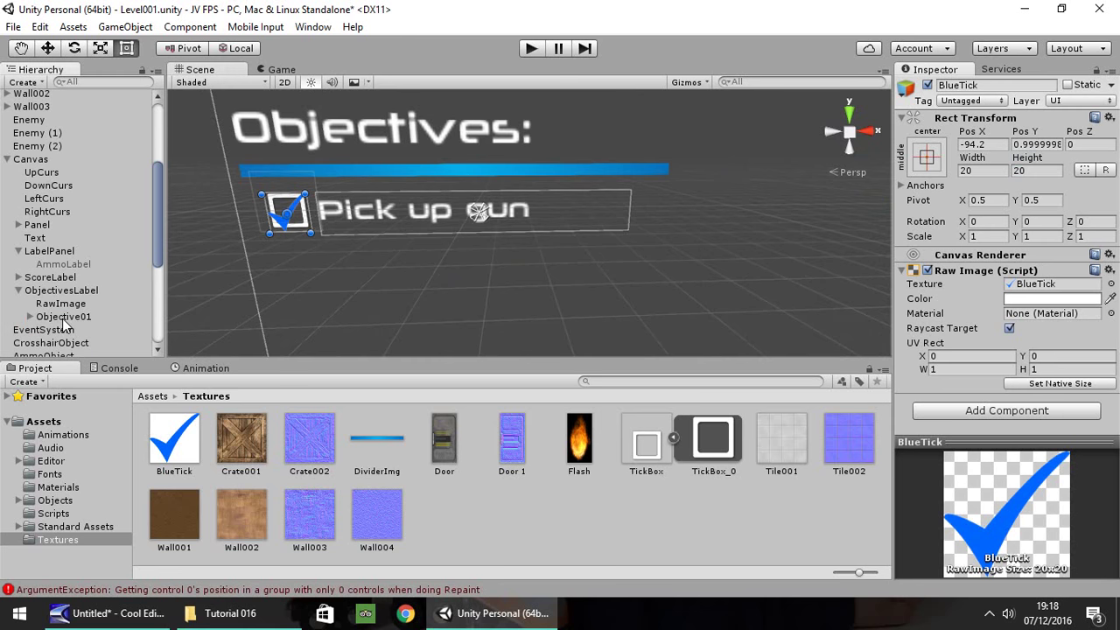
{"action": "left_click", "coordinate": [62, 319]}
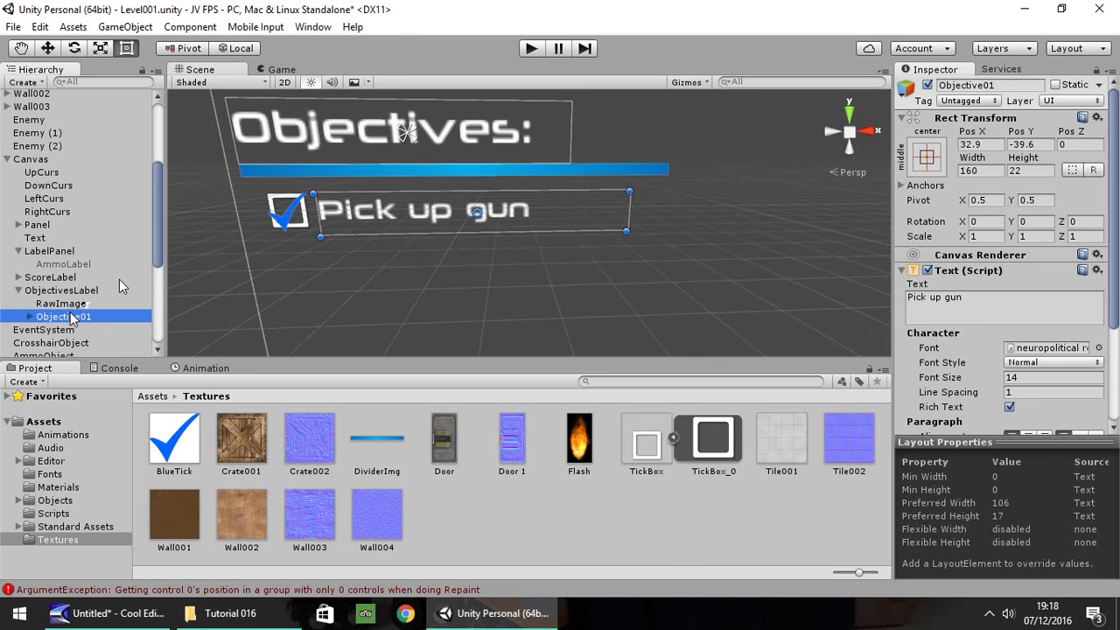
{"action": "left_click_drag", "start_coordinate": [413, 219], "coordinate": [389, 217]}
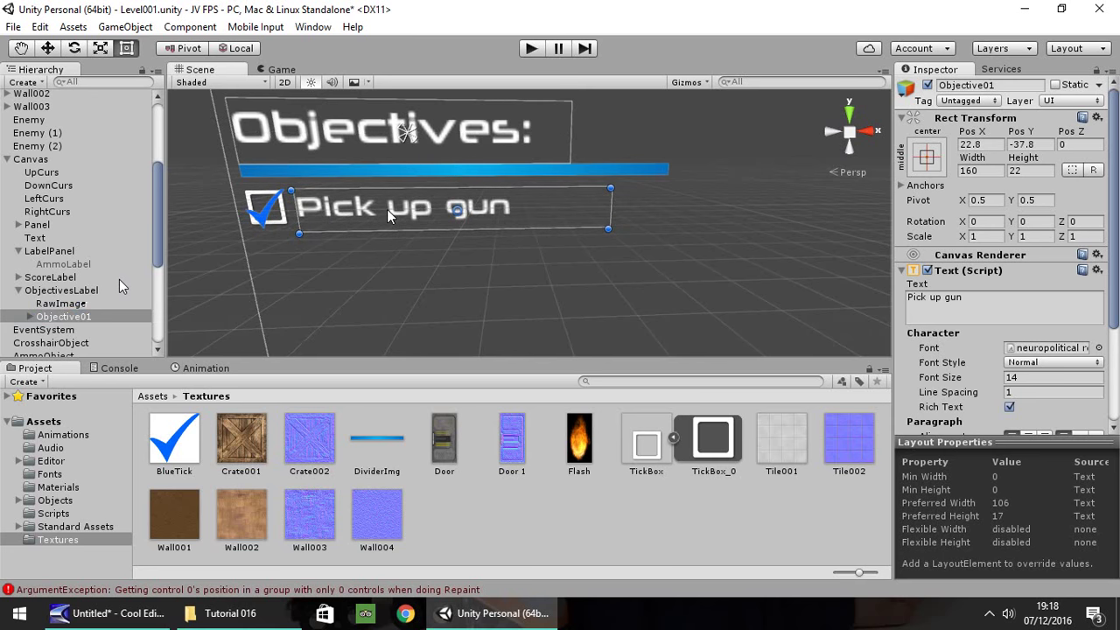
Step: Deactivate the BlueTick object under Objective01 so that only the empty tick box shows
{"action": "left_click", "coordinate": [30, 315]}
{"action": "scroll", "coordinate": [258, 246], "scroll_direction": "down", "scroll_amount": 1}
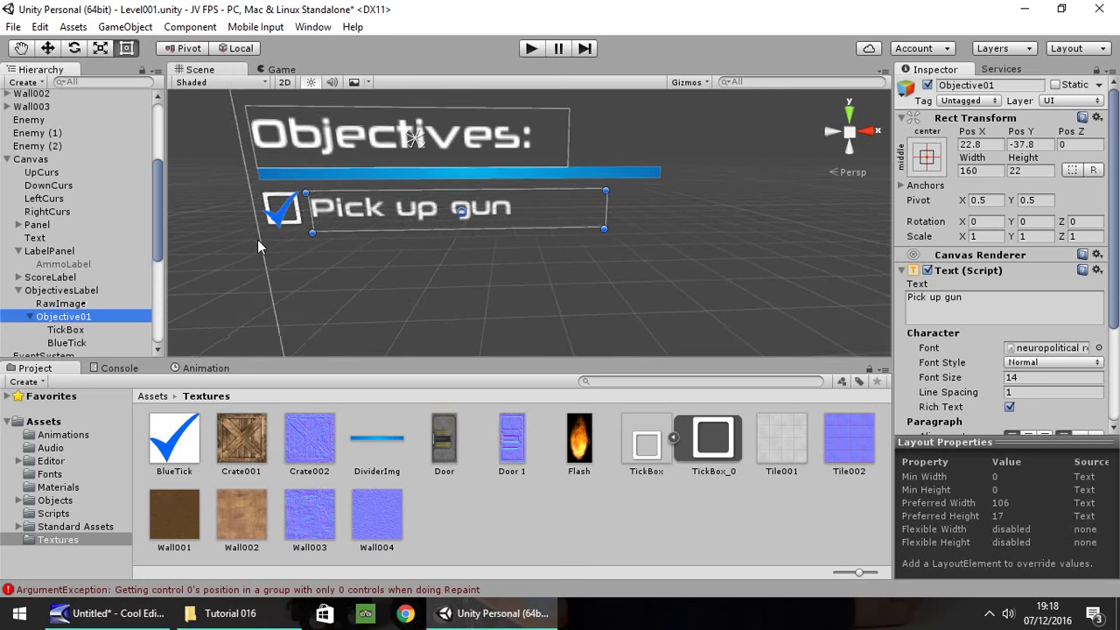
{"action": "left_click", "coordinate": [77, 343]}
{"action": "left_click", "coordinate": [927, 85]}
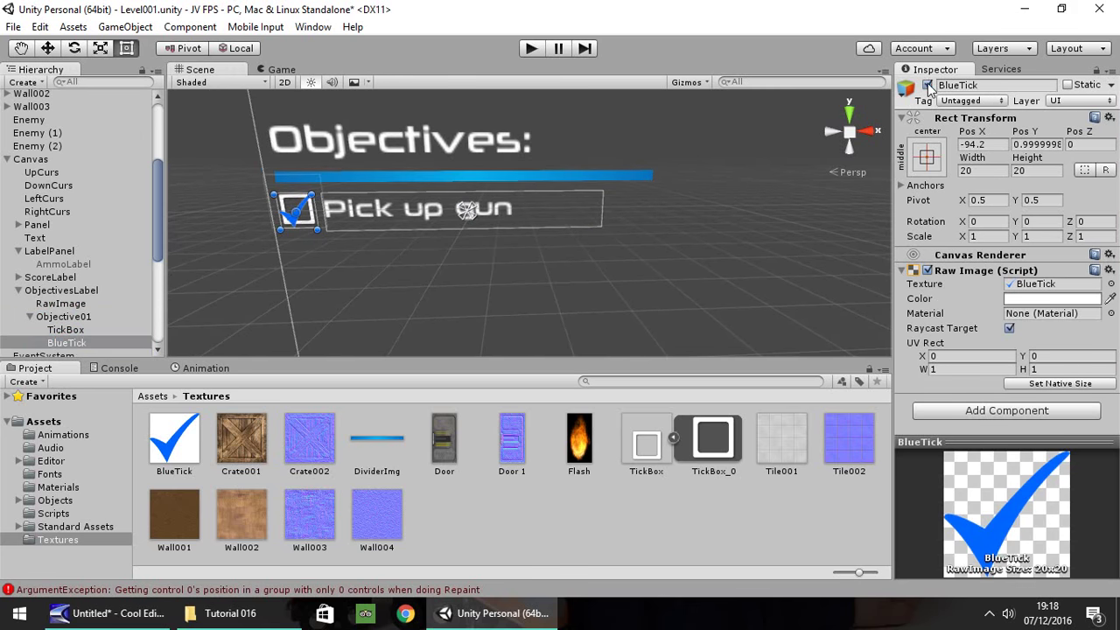
Step: Duplicate Objective01 and place the copy directly below the original at about X 23, Y -60
{"action": "left_click", "coordinate": [49, 319]}
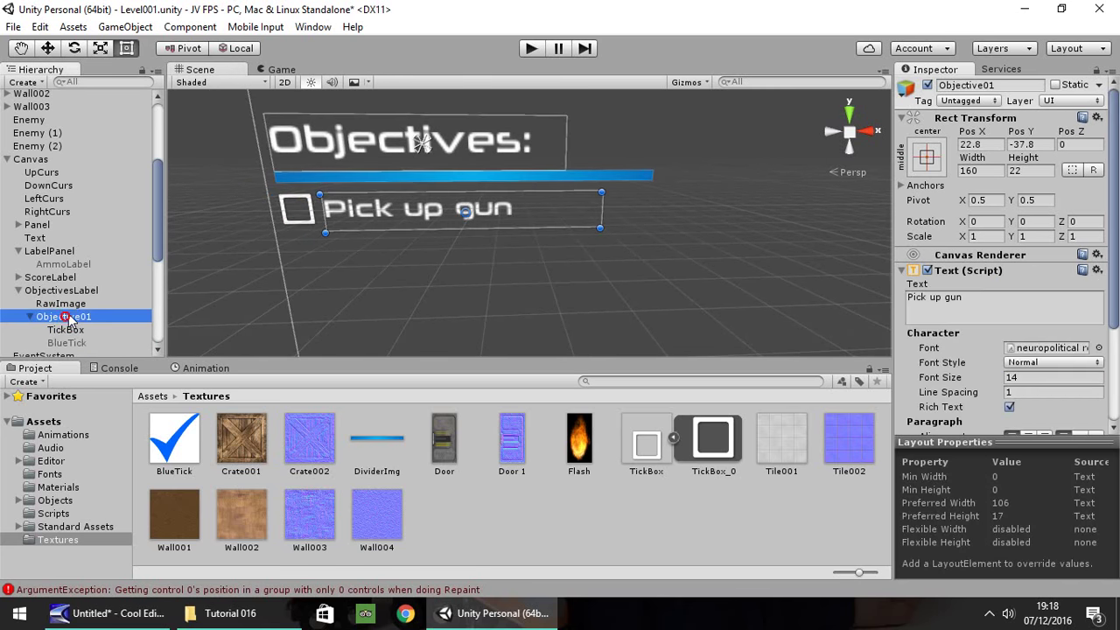
{"action": "key", "text": "ctrl+d"}
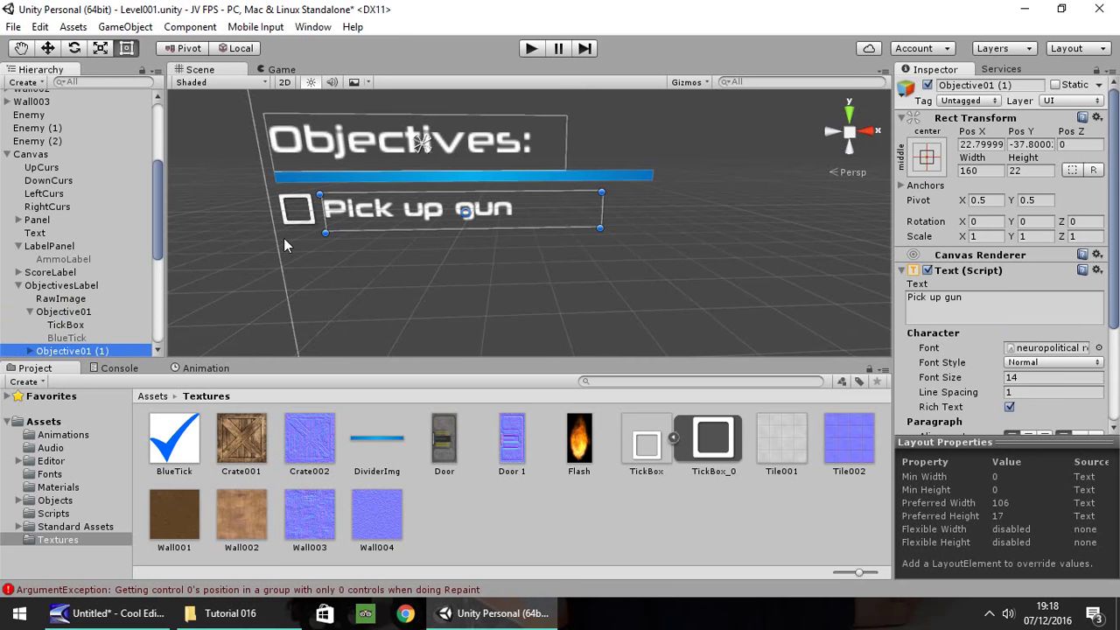
{"action": "scroll", "coordinate": [284, 238], "scroll_direction": "down", "scroll_amount": 2}
{"action": "left_click_drag", "start_coordinate": [420, 208], "coordinate": [425, 246]}
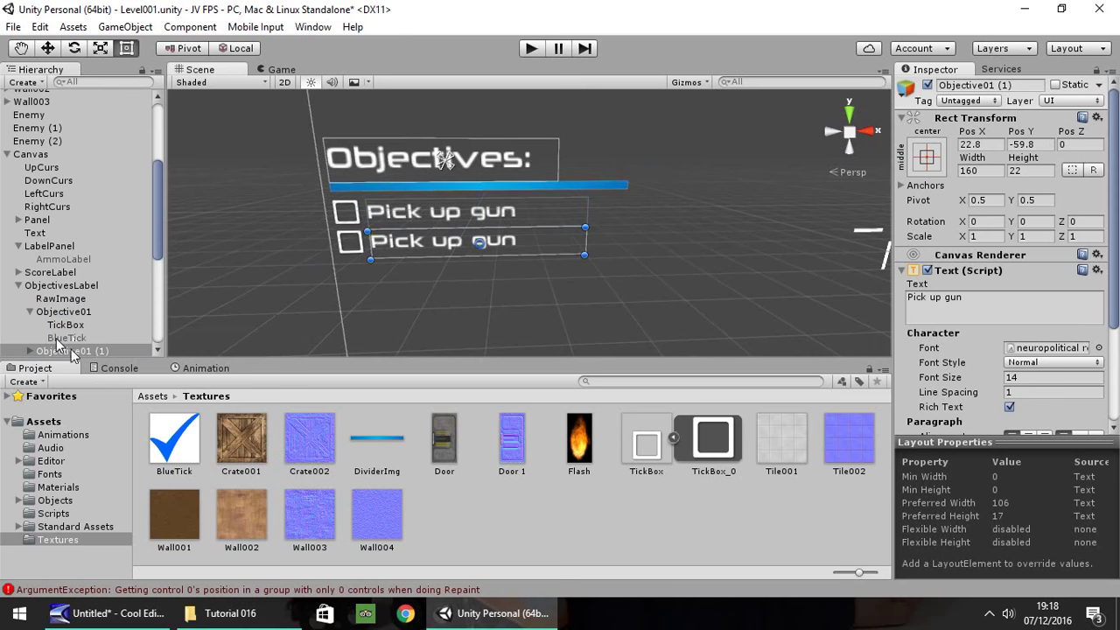
Step: Rename the duplicated objective as Objective02
{"action": "scroll", "coordinate": [72, 341], "scroll_direction": "down", "scroll_amount": 3}
{"action": "left_click", "coordinate": [98, 203]}
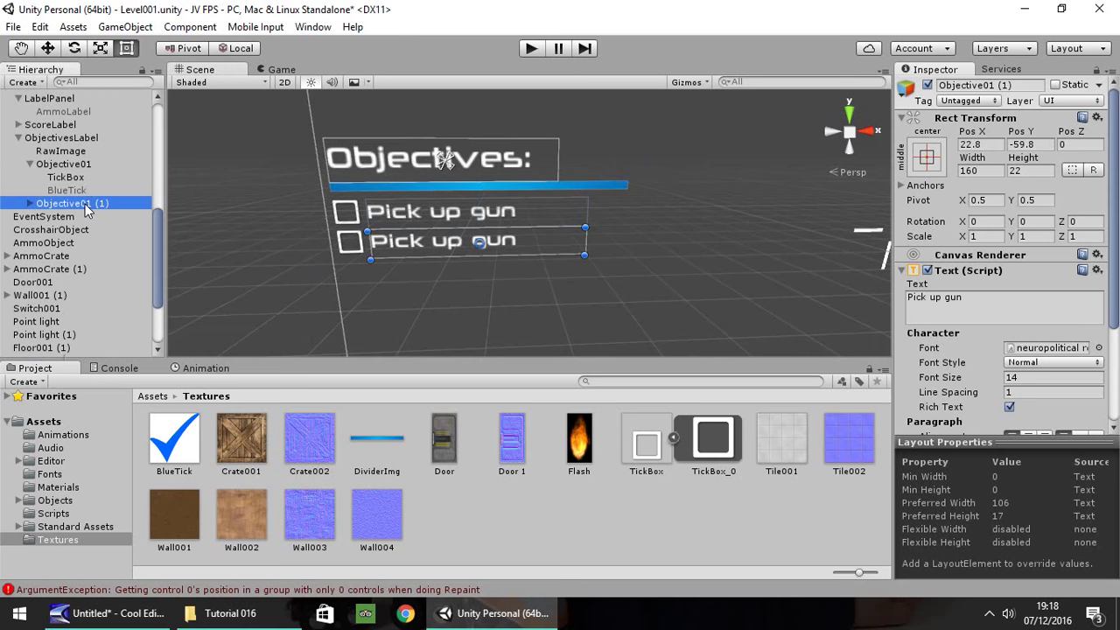
{"action": "left_click", "coordinate": [85, 204]}
{"action": "left_click_drag", "start_coordinate": [85, 204], "coordinate": [133, 207]}
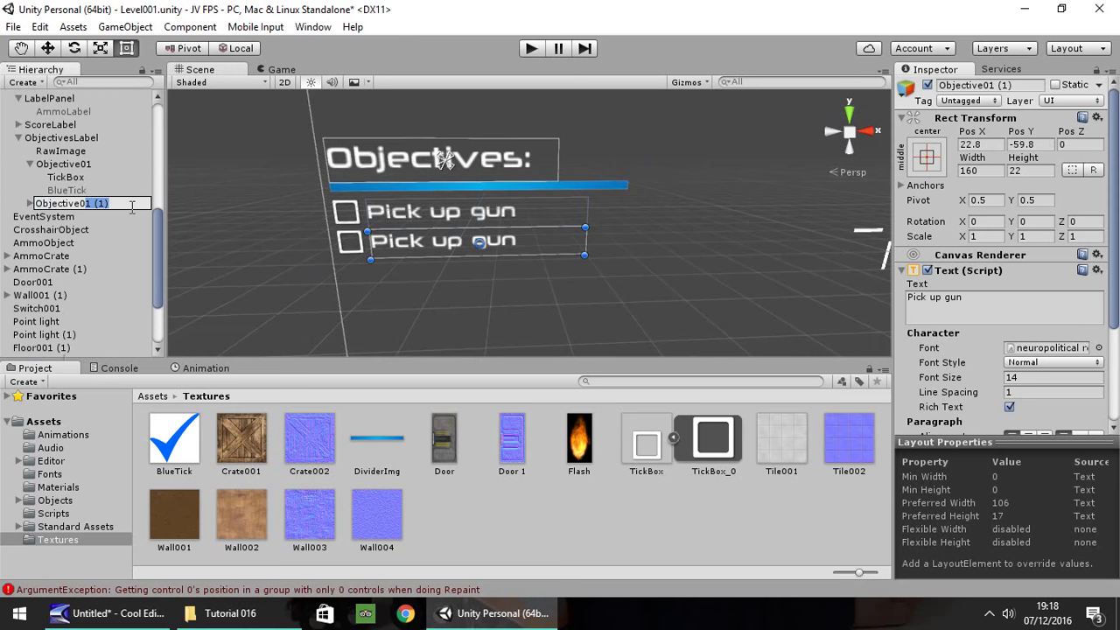
{"action": "type", "text": "2"}
{"action": "key", "text": "Return"}
Step: Expand Objective02 and change its displayed text to "Open the door"
{"action": "left_click", "coordinate": [30, 203]}
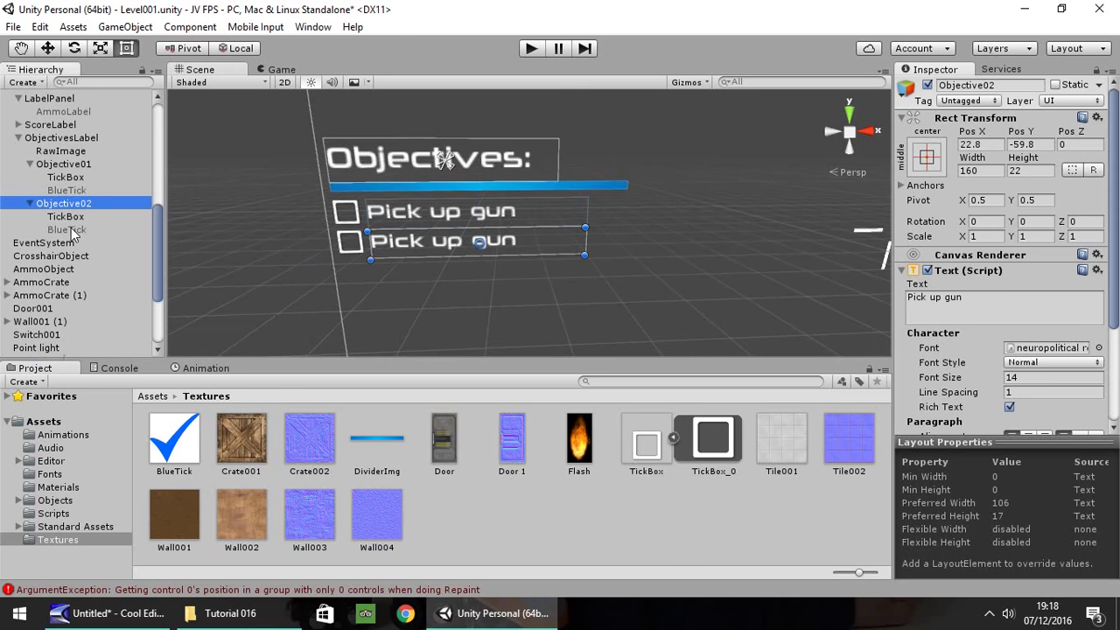
{"action": "left_click", "coordinate": [981, 304]}
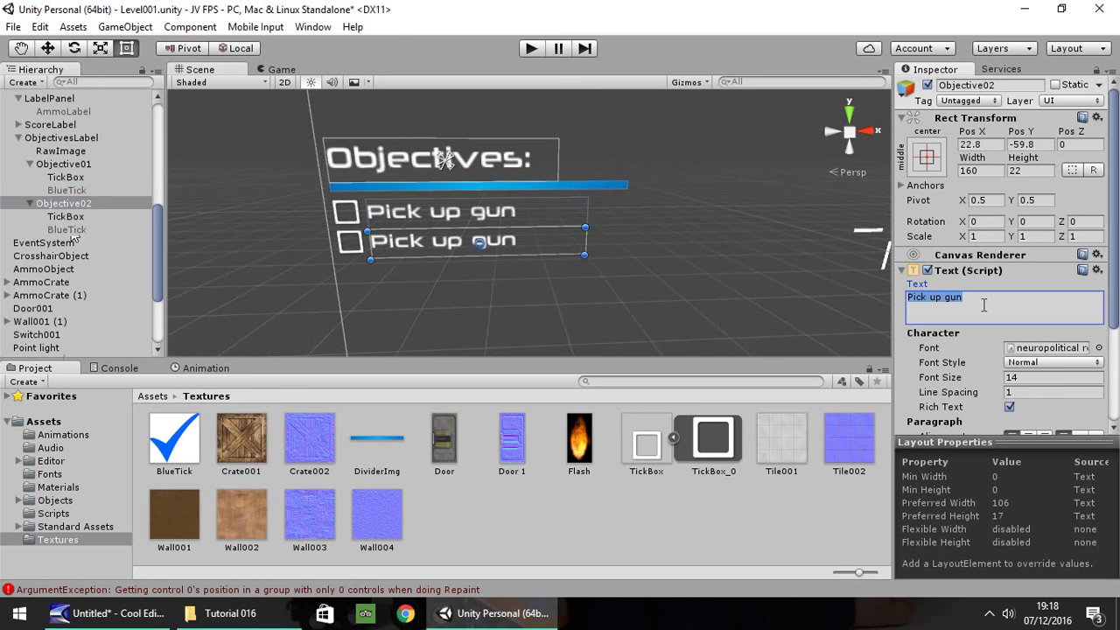
{"action": "type", "text": "Open "}
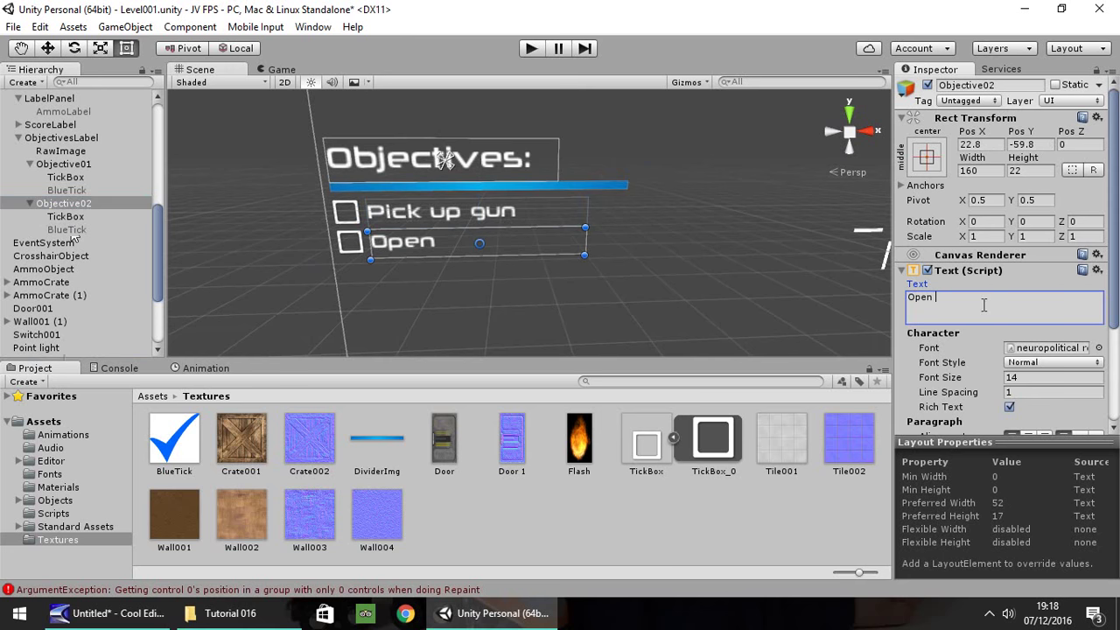
{"action": "type", "text": "the door"}
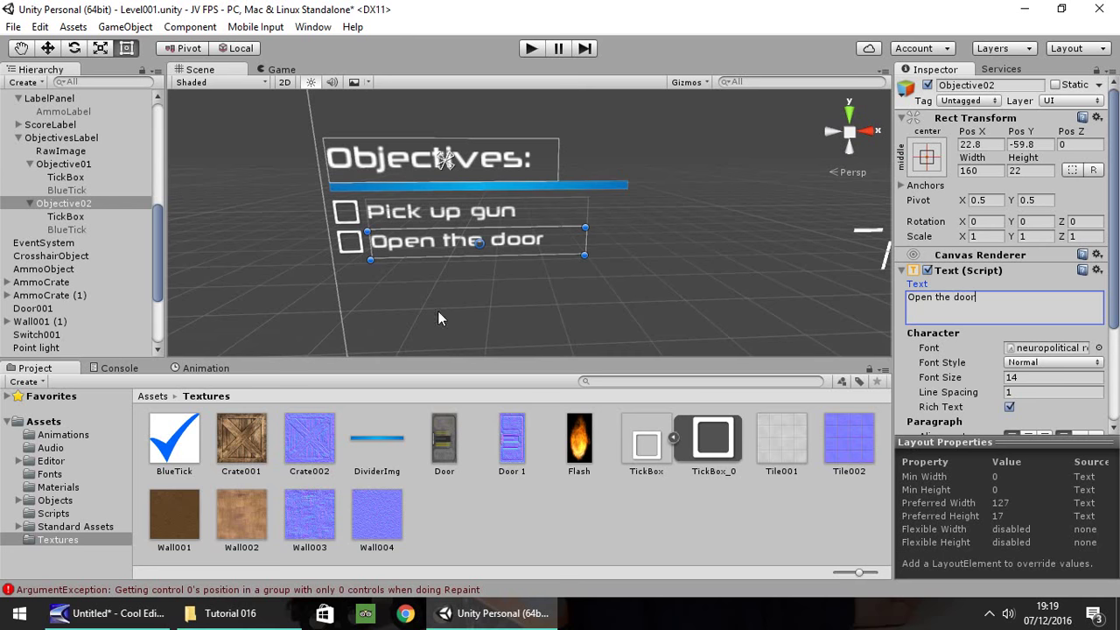
Step: Duplicate Objective02 and place the copy directly below it at about X 23, Y -82
{"action": "left_click", "coordinate": [71, 207]}
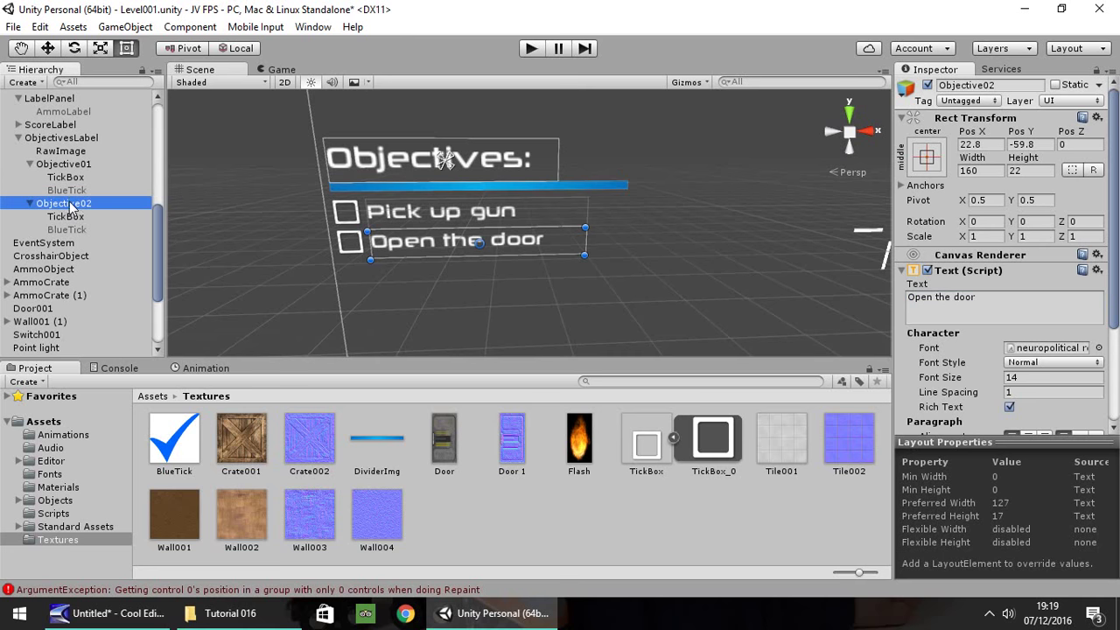
{"action": "key", "text": "ctrl+d"}
{"action": "left_click_drag", "start_coordinate": [408, 245], "coordinate": [407, 272]}
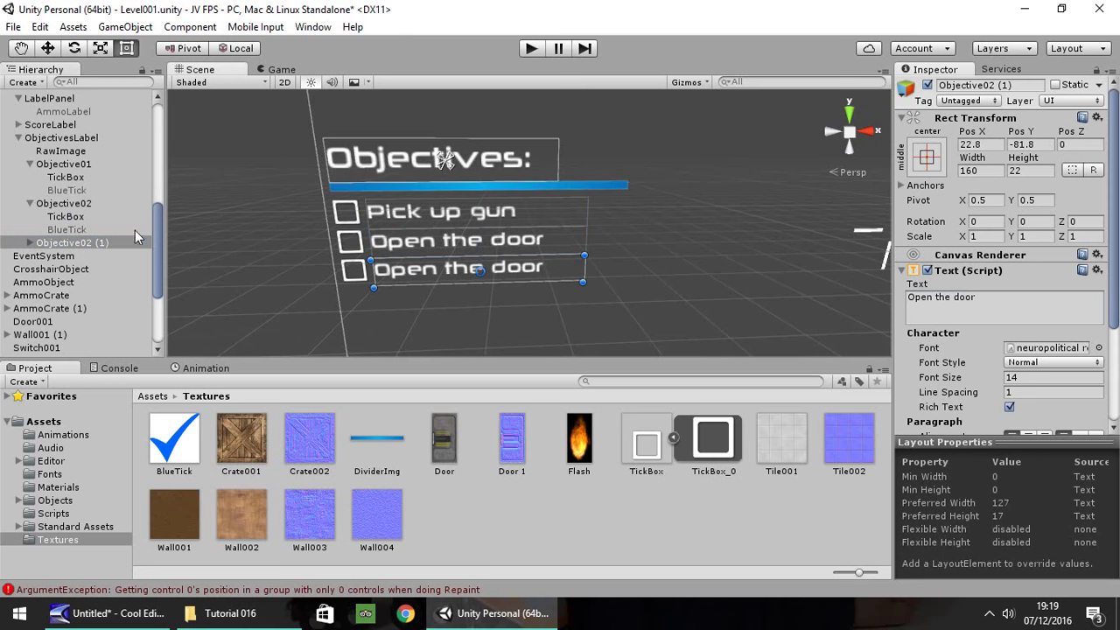
Step: Rename the copy of Objective02 as Objective03
{"action": "left_click", "coordinate": [55, 247]}
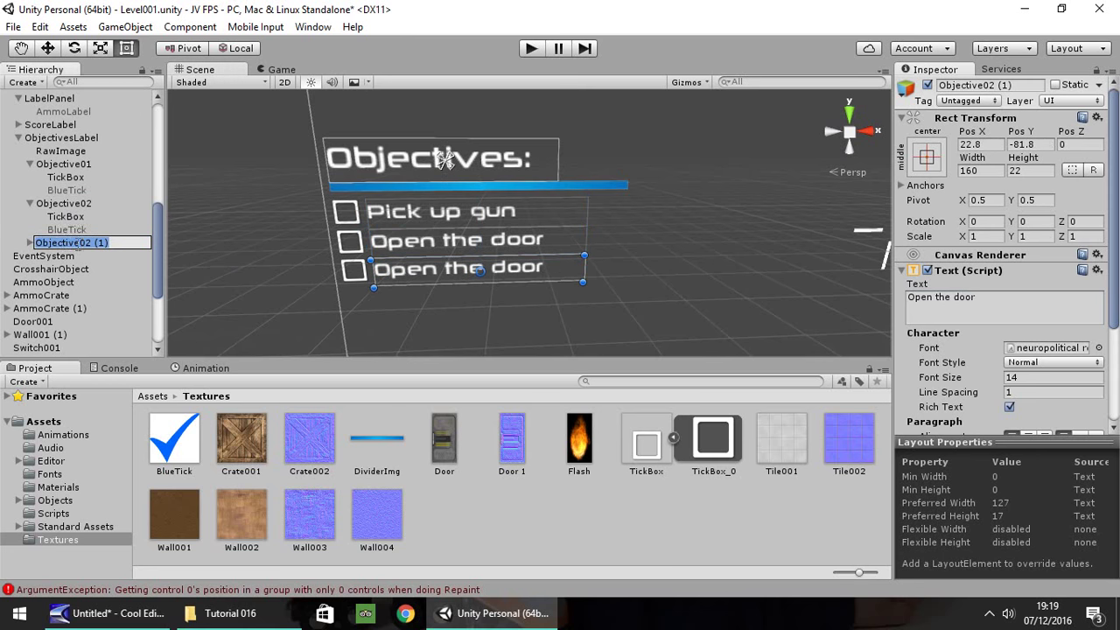
{"action": "left_click_drag", "start_coordinate": [82, 245], "coordinate": [140, 252]}
{"action": "type", "text": "3"}
{"action": "key", "text": "Return"}
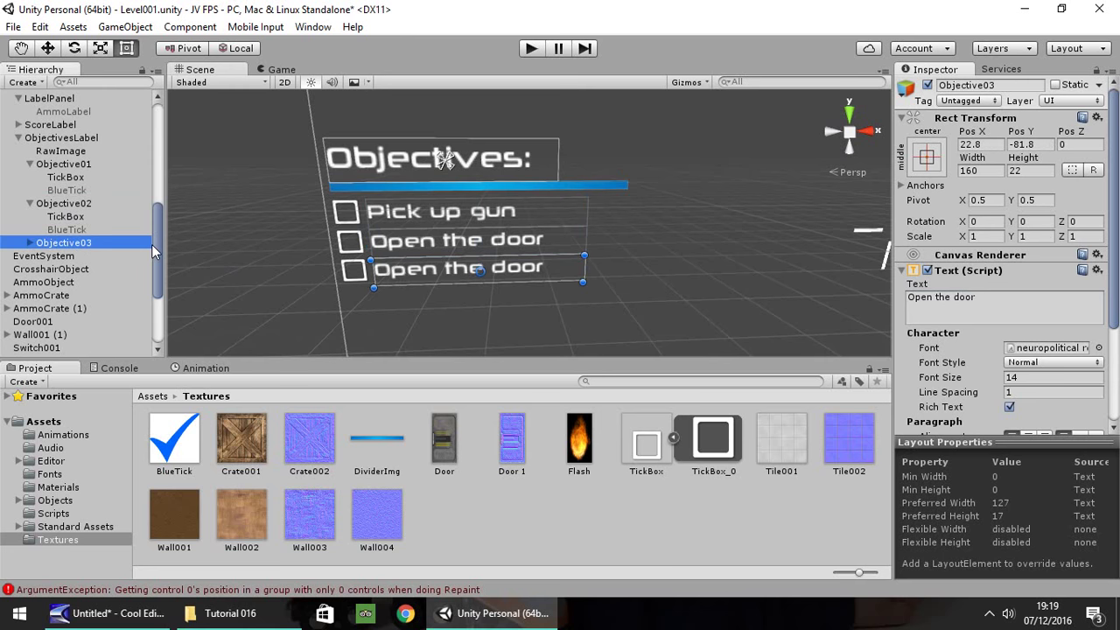
Step: Expand Objective03 and change its displayed text to "Shoot the target"
{"action": "left_click", "coordinate": [31, 242]}
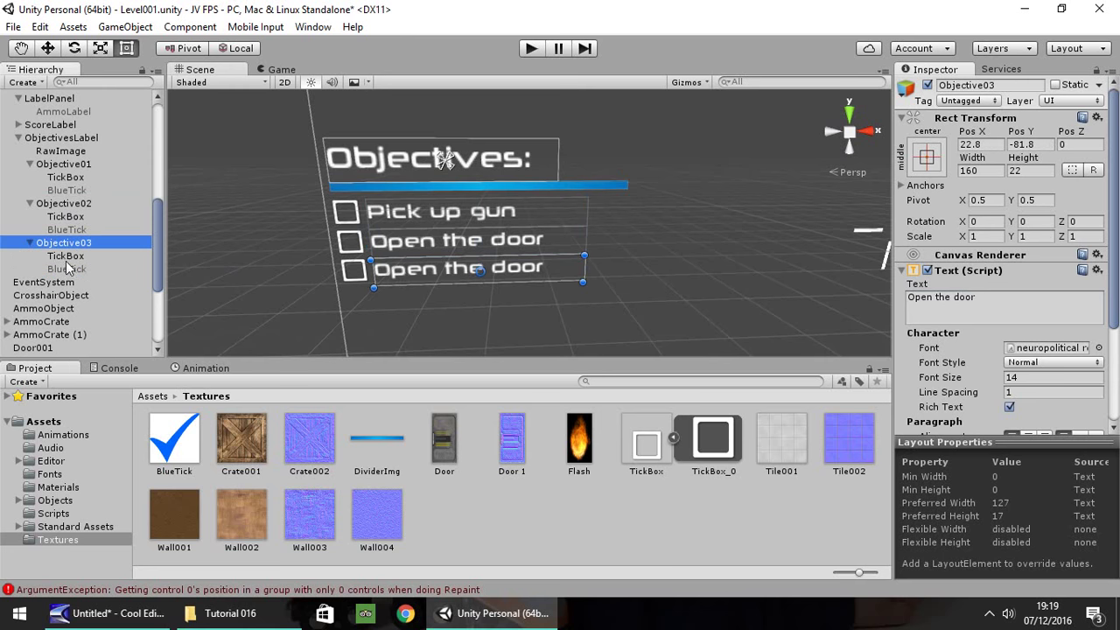
{"action": "left_click", "coordinate": [1037, 306]}
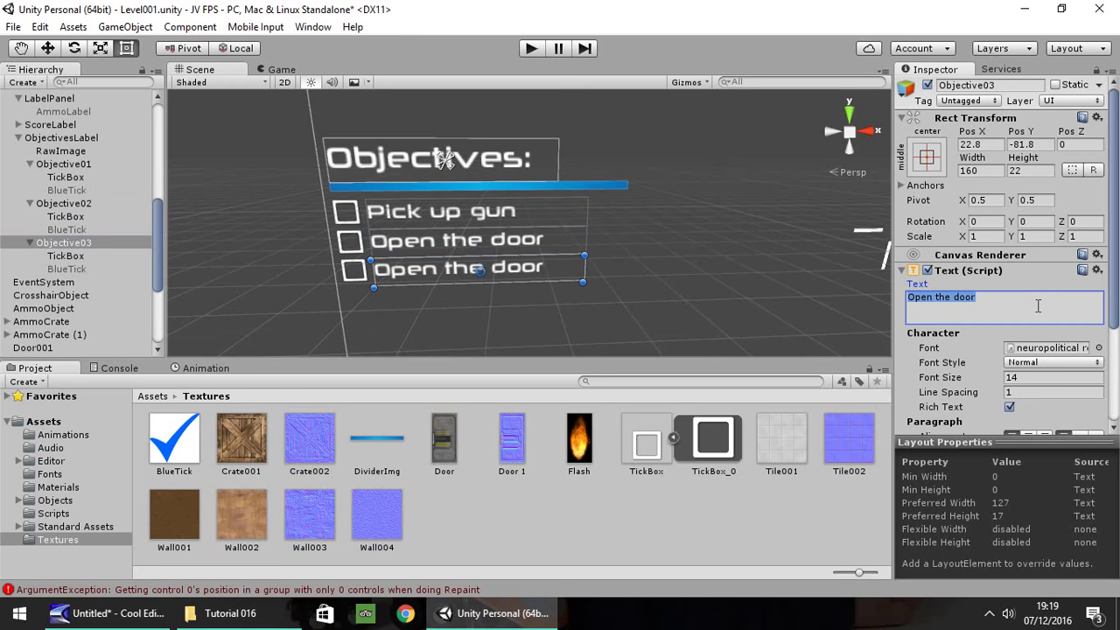
{"action": "type", "text": "Shoot "}
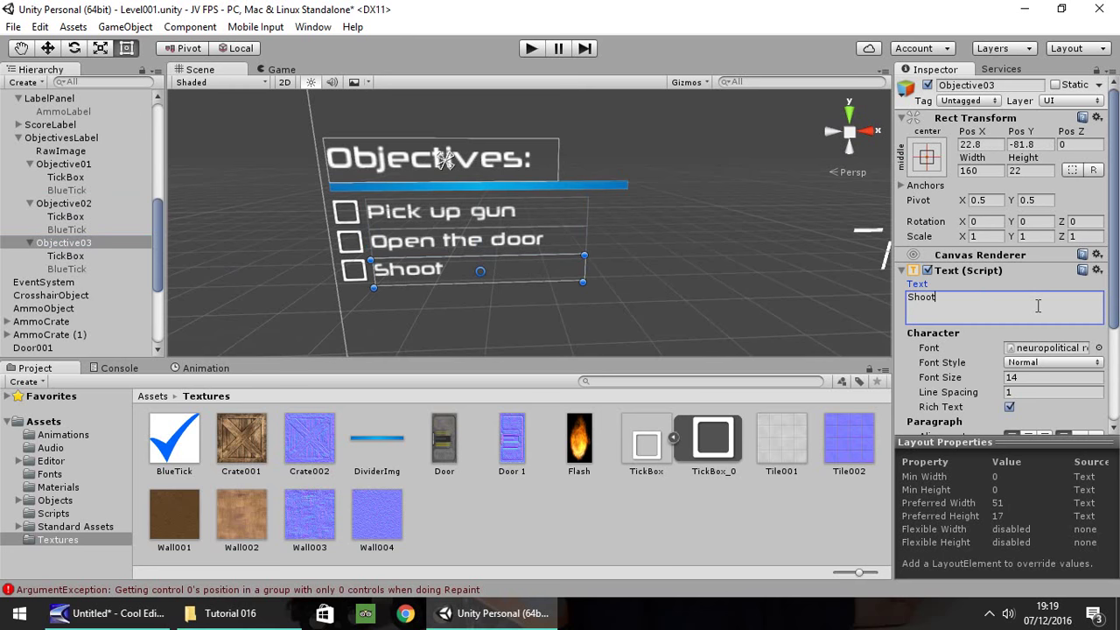
{"action": "type", "text": "the target"}
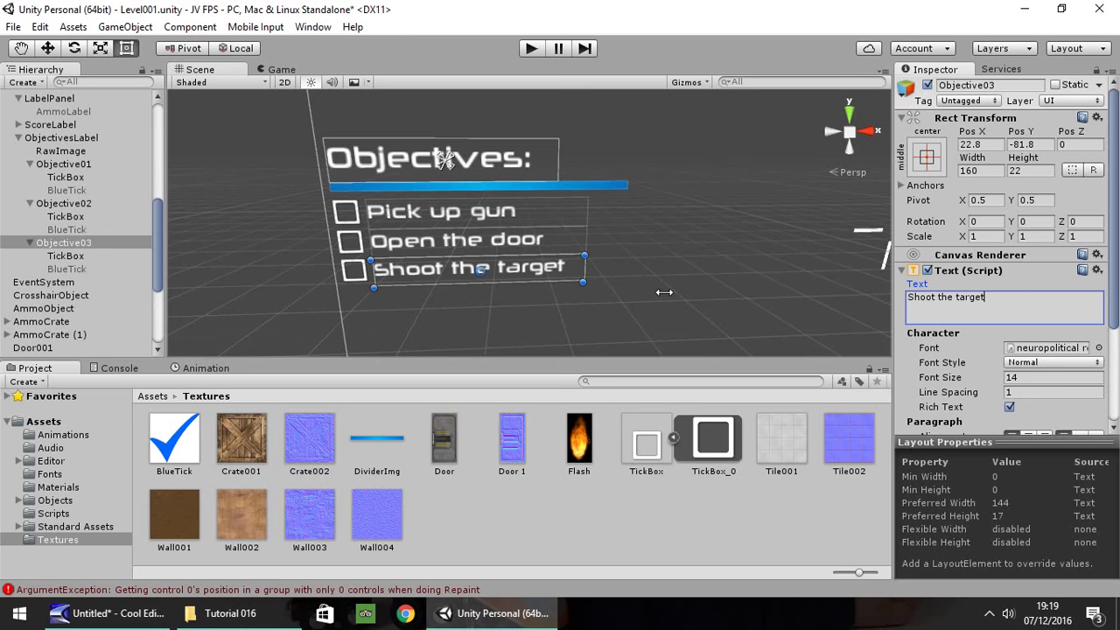
{"action": "middle_click_drag", "start_coordinate": [665, 291], "coordinate": [612, 233]}
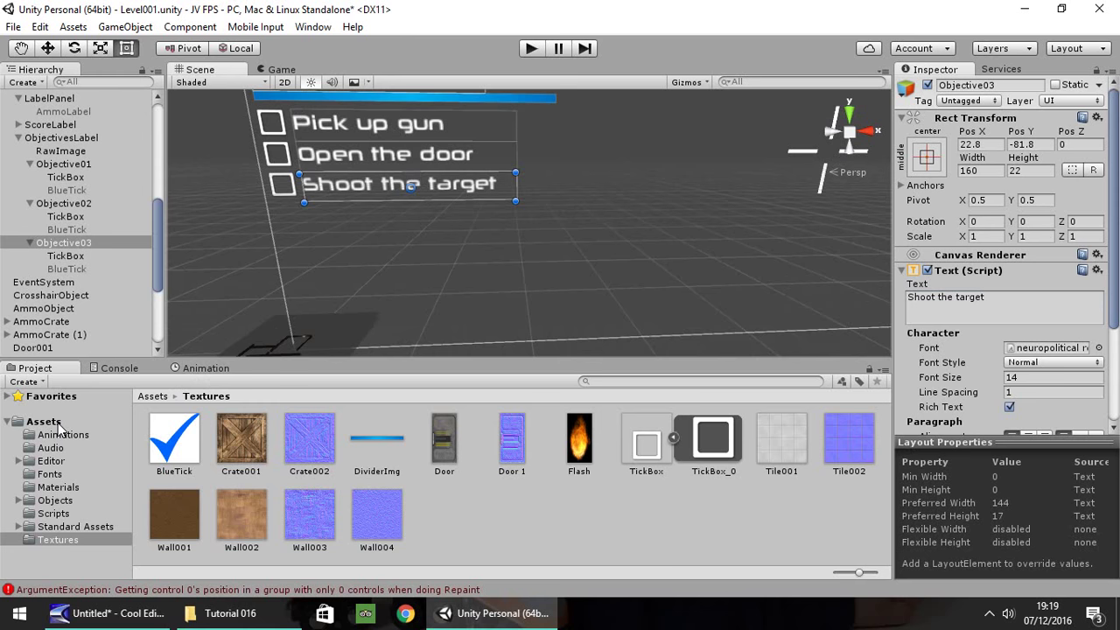
Step: Open the PickUp9mm script from the project's Scripts folder for editing
{"action": "left_click", "coordinate": [65, 515]}
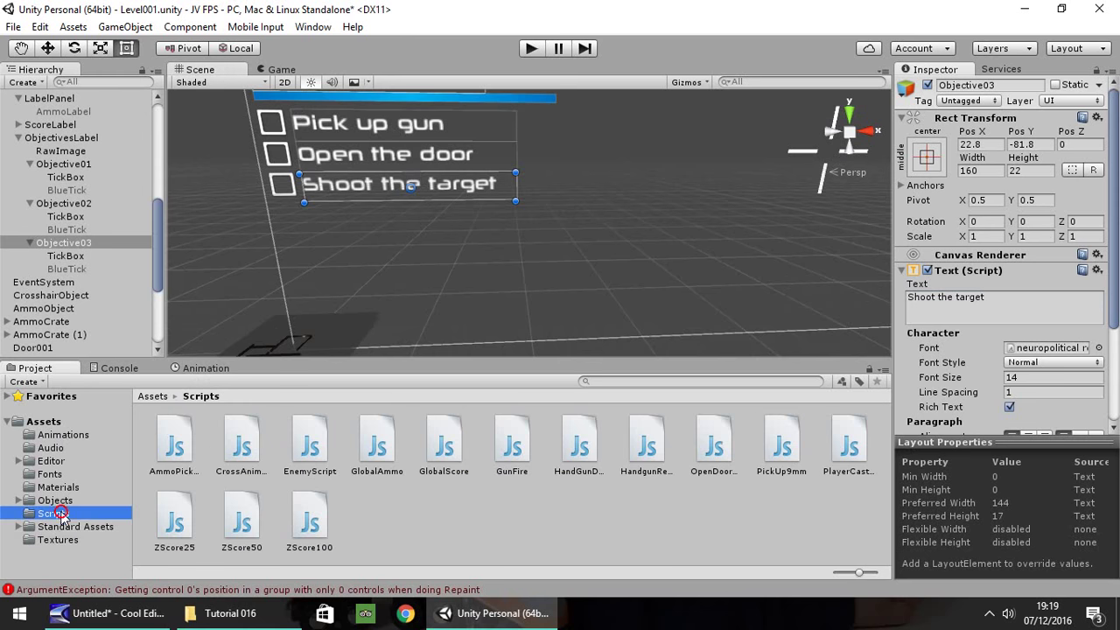
{"action": "left_click", "coordinate": [778, 447]}
{"action": "double_click", "coordinate": [777, 447]}
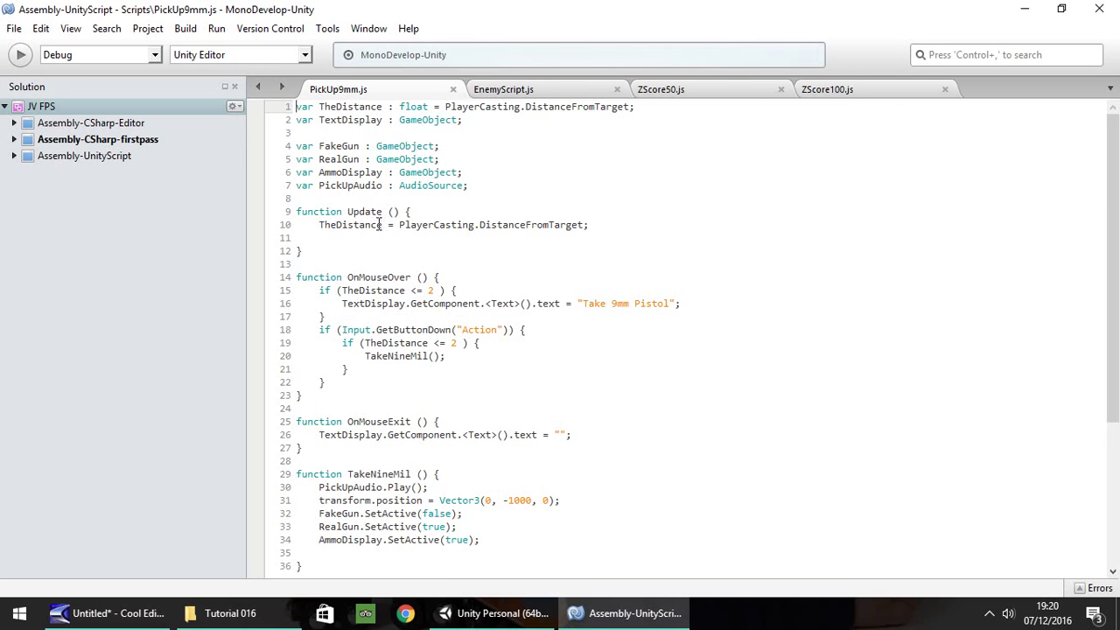
Step: Declare the variable "var ObjectiveComplete : GameObject;" below the PickUpAudio variable, separated by a blank line
{"action": "left_click", "coordinate": [495, 185]}
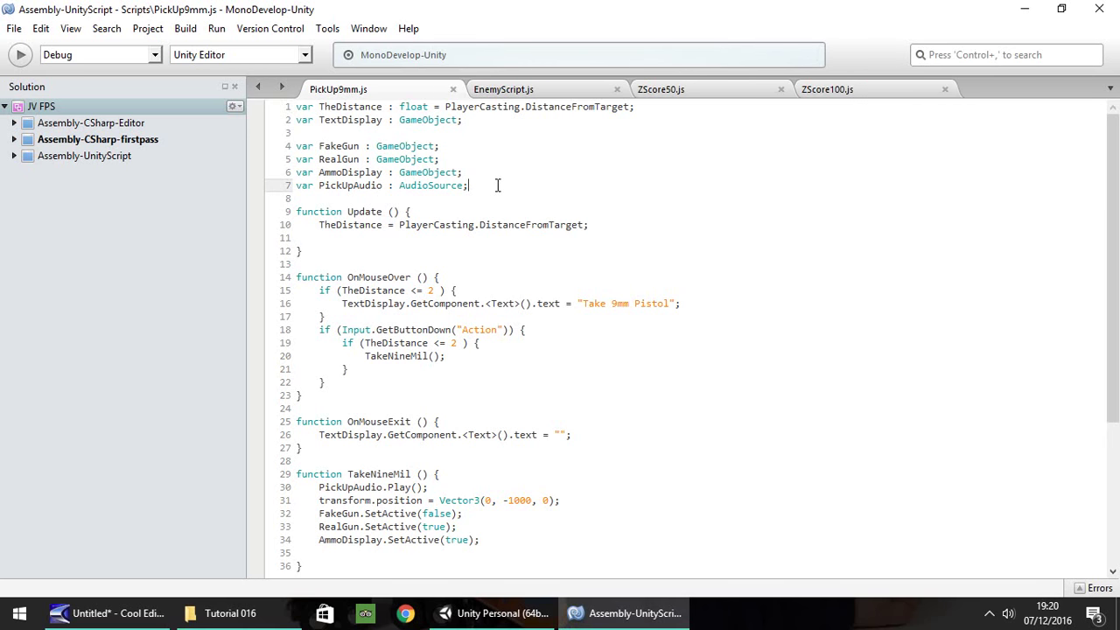
{"action": "key", "text": "Return"}
{"action": "key", "text": "Return"}
{"action": "type", "text": "var "}
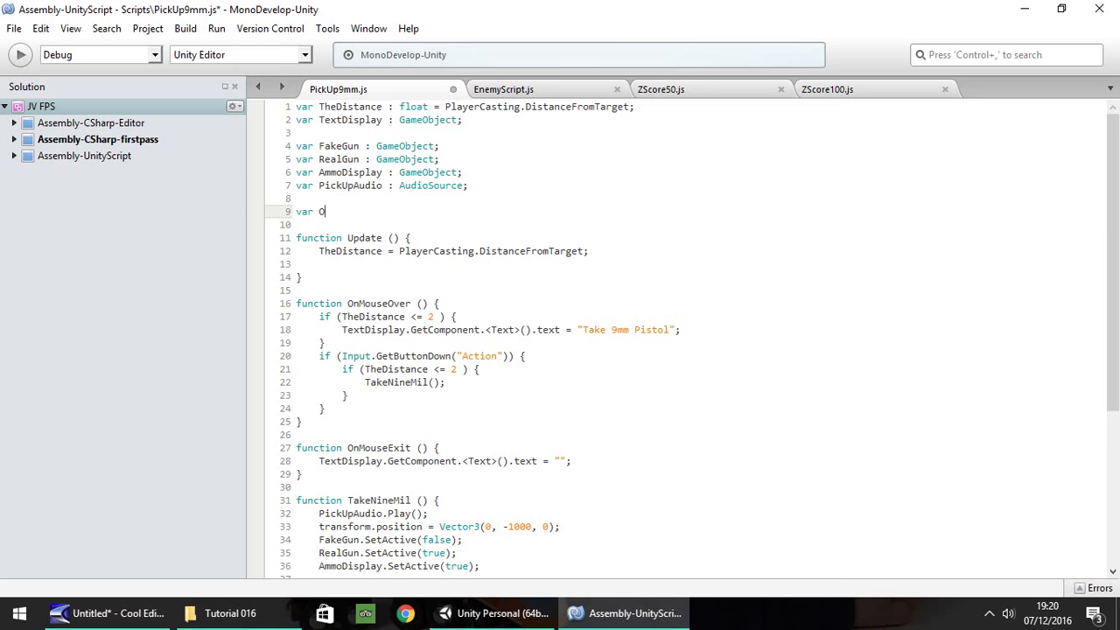
{"action": "type", "text": "ObjectiveComplete : GameObject"}
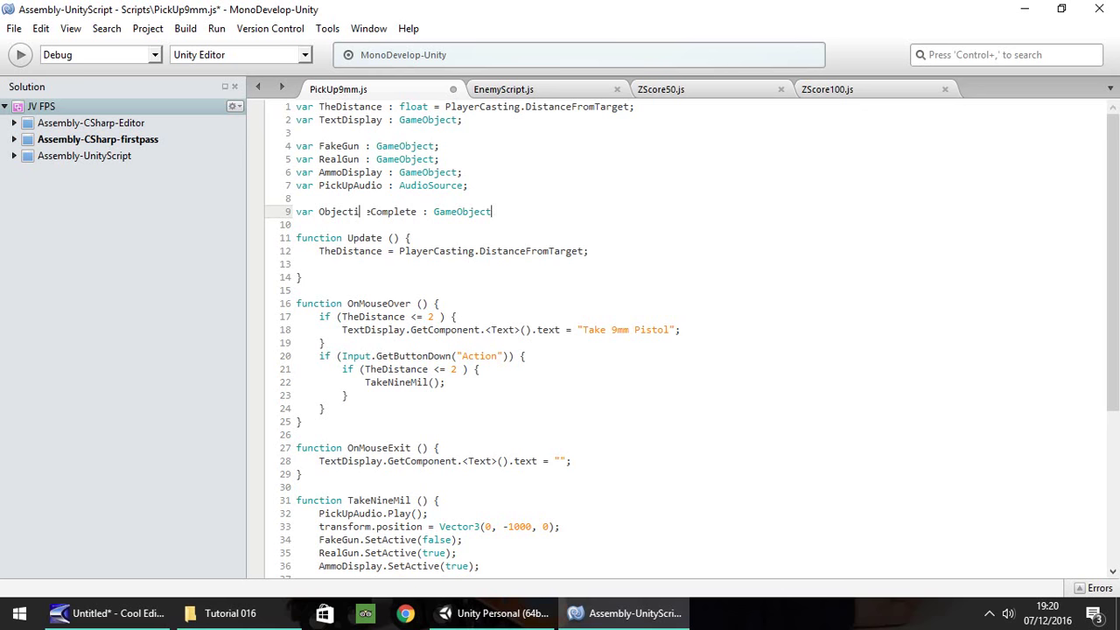
{"action": "type", "text": ";"}
Step: Add "ObjectiveComplete.SetActive(true);" directly after the TakeNineMil() call in OnMouseOver and save the script
{"action": "scroll", "coordinate": [434, 288], "scroll_direction": "down", "scroll_amount": 3}
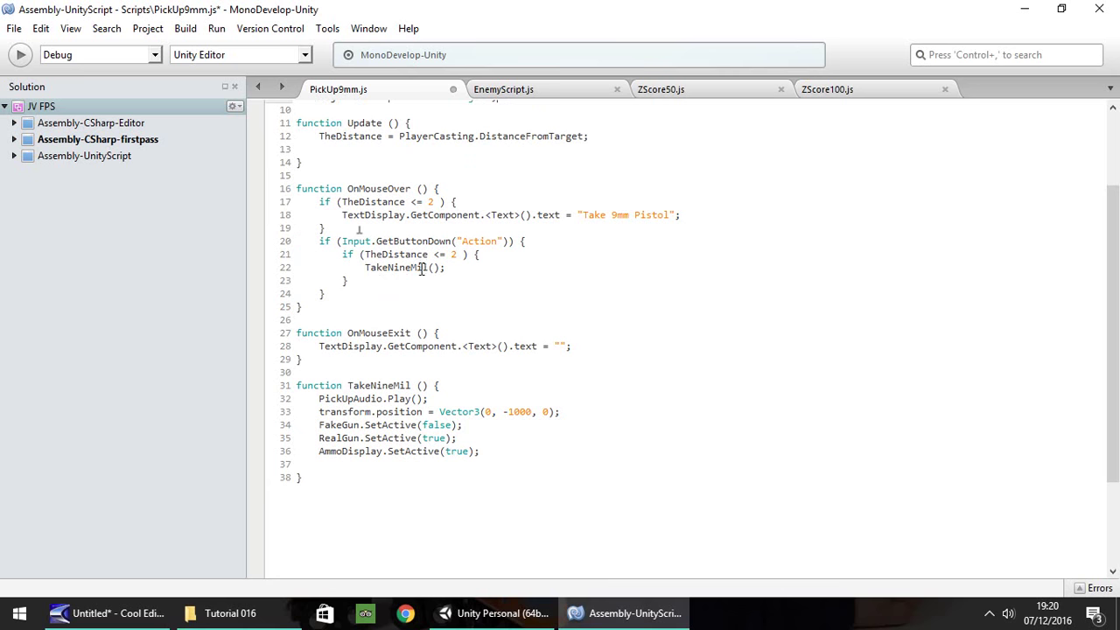
{"action": "left_click", "coordinate": [422, 269]}
{"action": "key", "text": "Left"}
{"action": "key", "text": "Left"}
{"action": "key", "text": "Left"}
{"action": "key", "text": "Left"}
{"action": "key", "text": "Left"}
{"action": "key", "text": "Left"}
{"action": "key", "text": "Left"}
{"action": "key", "text": "Left"}
{"action": "key", "text": "Left"}
{"action": "key", "text": "Left"}
{"action": "left_click", "coordinate": [458, 267]}
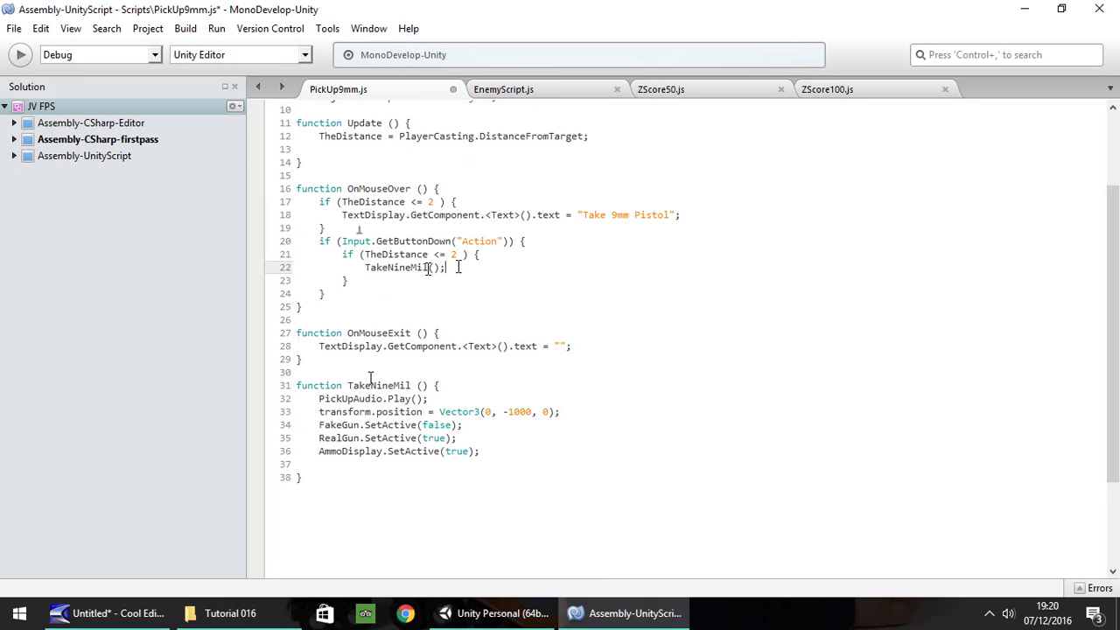
{"action": "key", "text": "Return"}
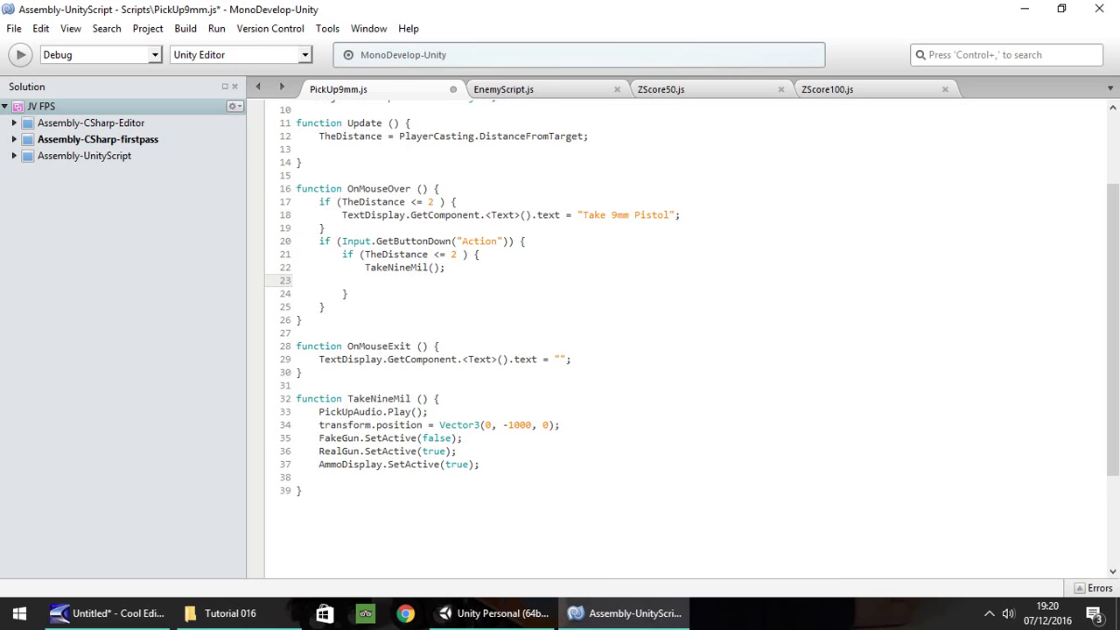
{"action": "type", "text": "ObjectiveComplete.SetActive"}
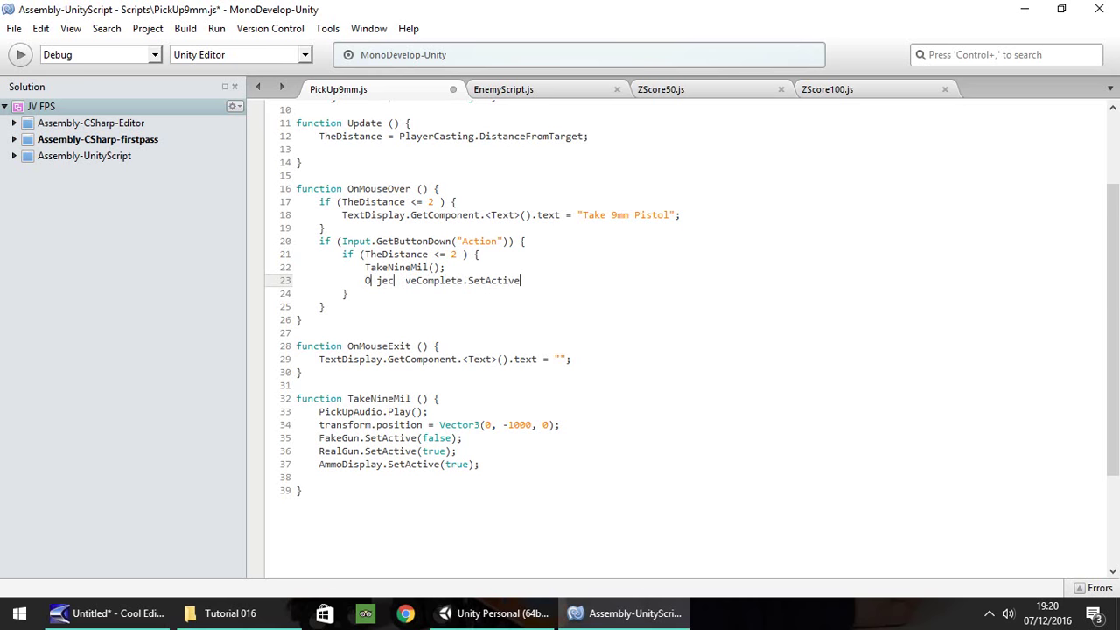
{"action": "type", "text": "(true);"}
{"action": "key", "text": "ctrl+s"}
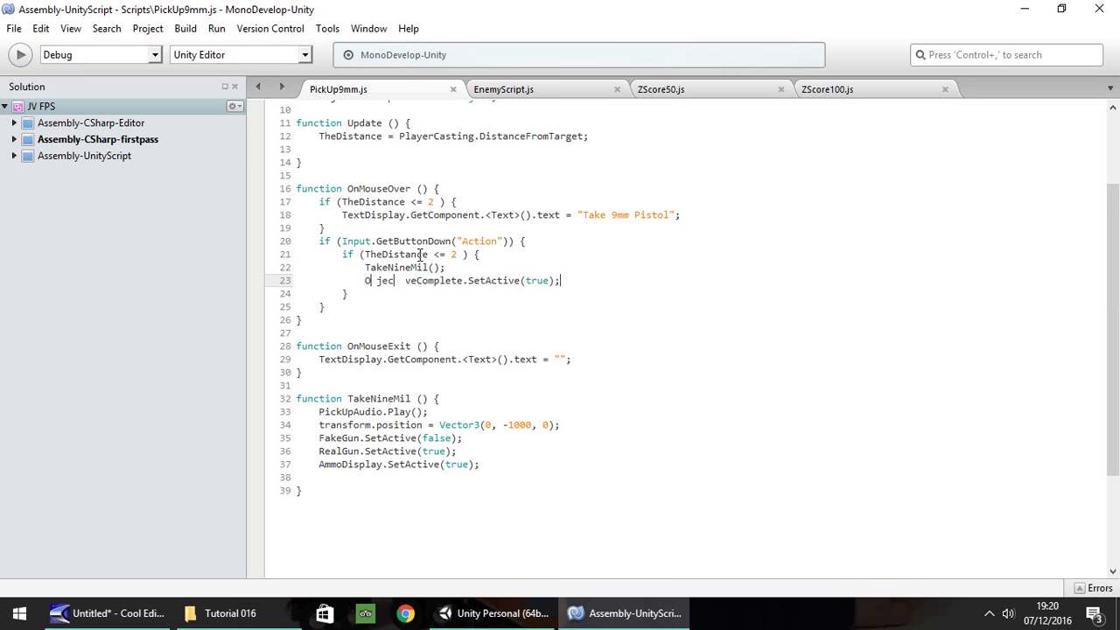
Step: Switch back to Unity and select the PickUp9mmTrigger object in the scene hierarchy
{"action": "left_click", "coordinate": [499, 613]}
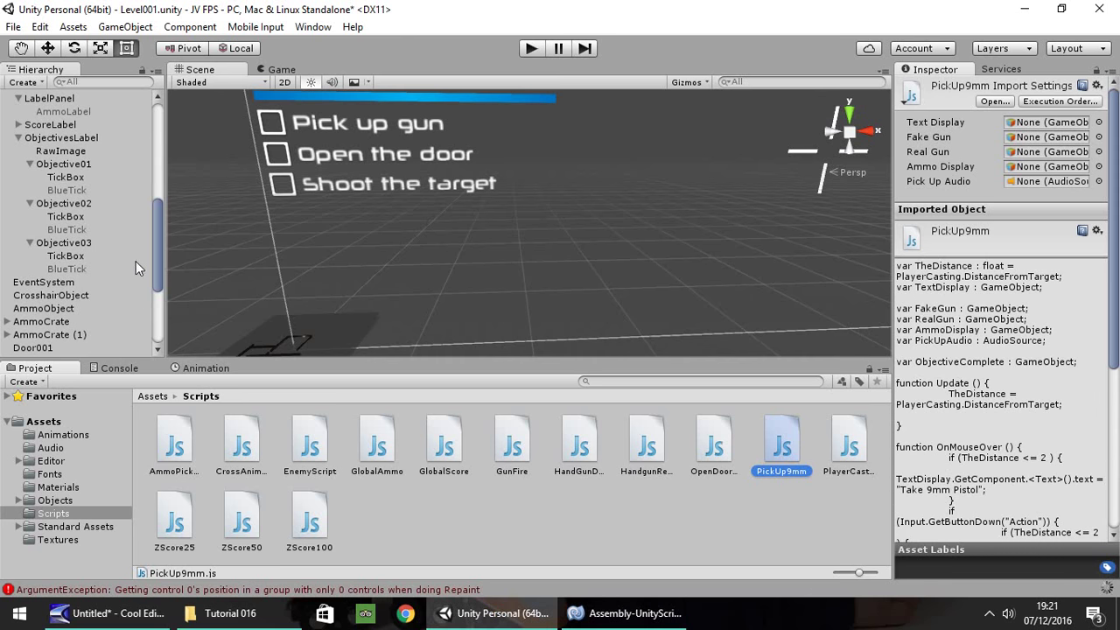
{"action": "scroll", "coordinate": [136, 263], "scroll_direction": "down", "scroll_amount": 5}
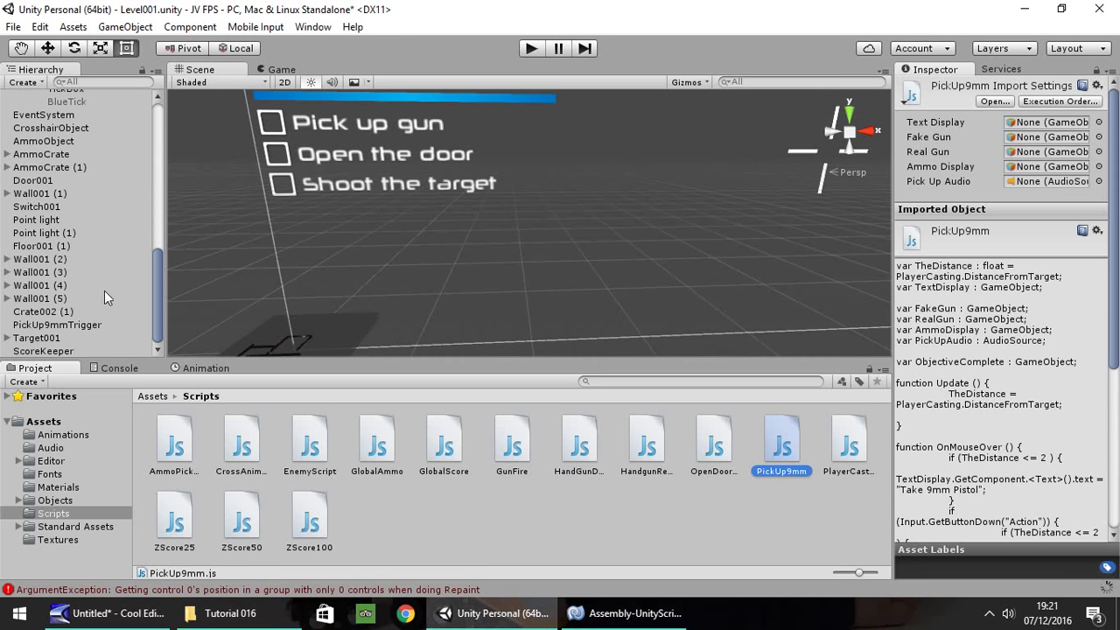
{"action": "left_click", "coordinate": [70, 325]}
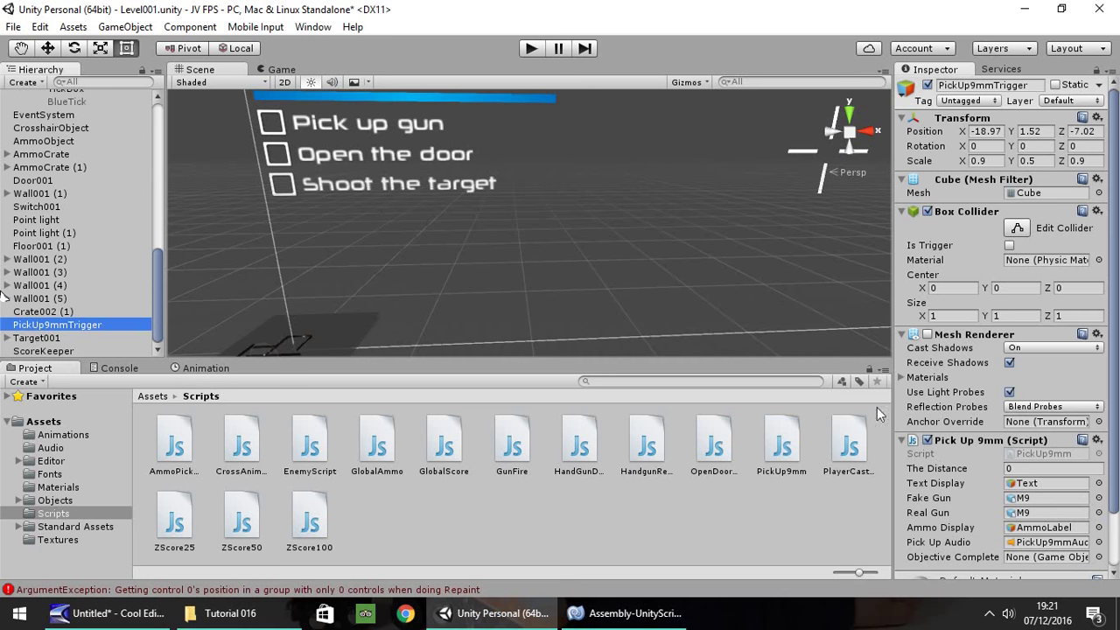
{"action": "left_click_drag", "start_coordinate": [1115, 257], "coordinate": [1116, 314]}
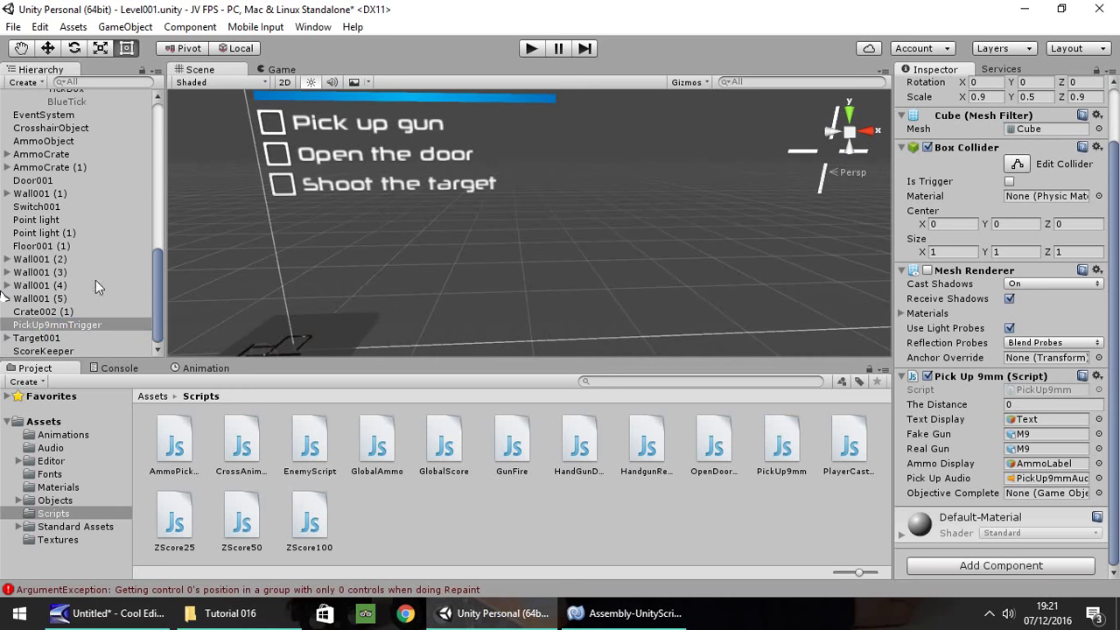
{"action": "left_click", "coordinate": [48, 312]}
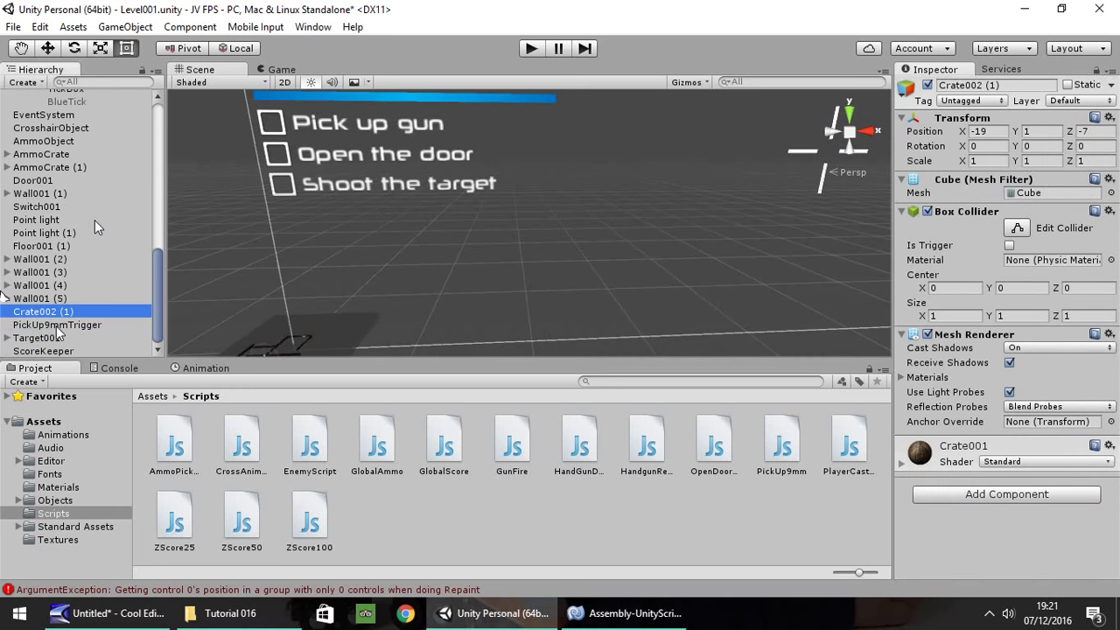
{"action": "left_click", "coordinate": [56, 326]}
{"action": "left_click", "coordinate": [77, 287]}
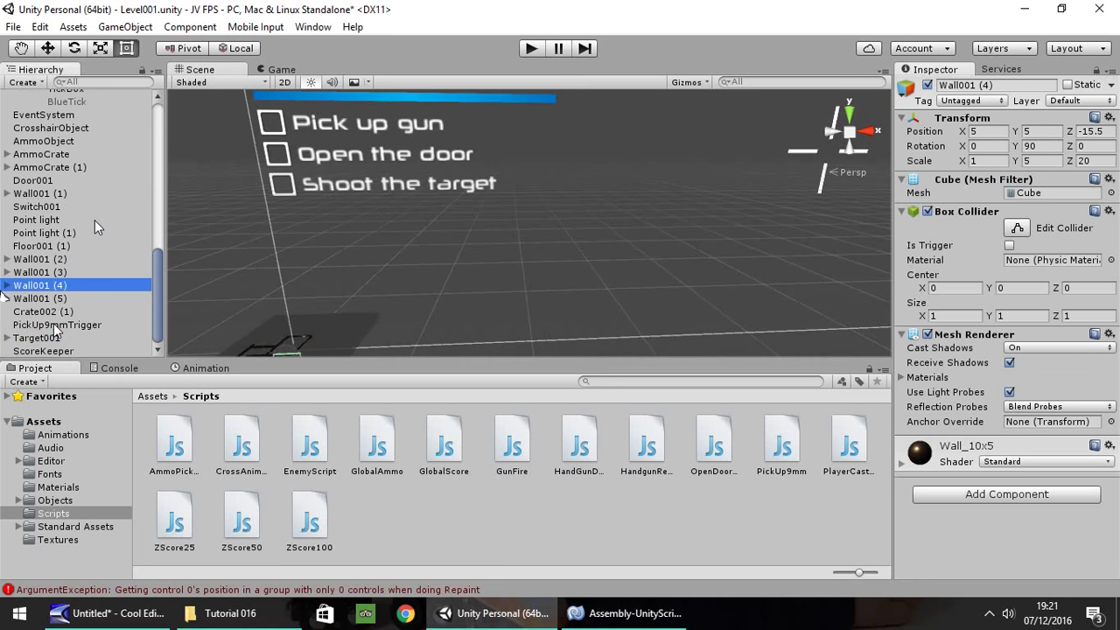
{"action": "left_click", "coordinate": [54, 325]}
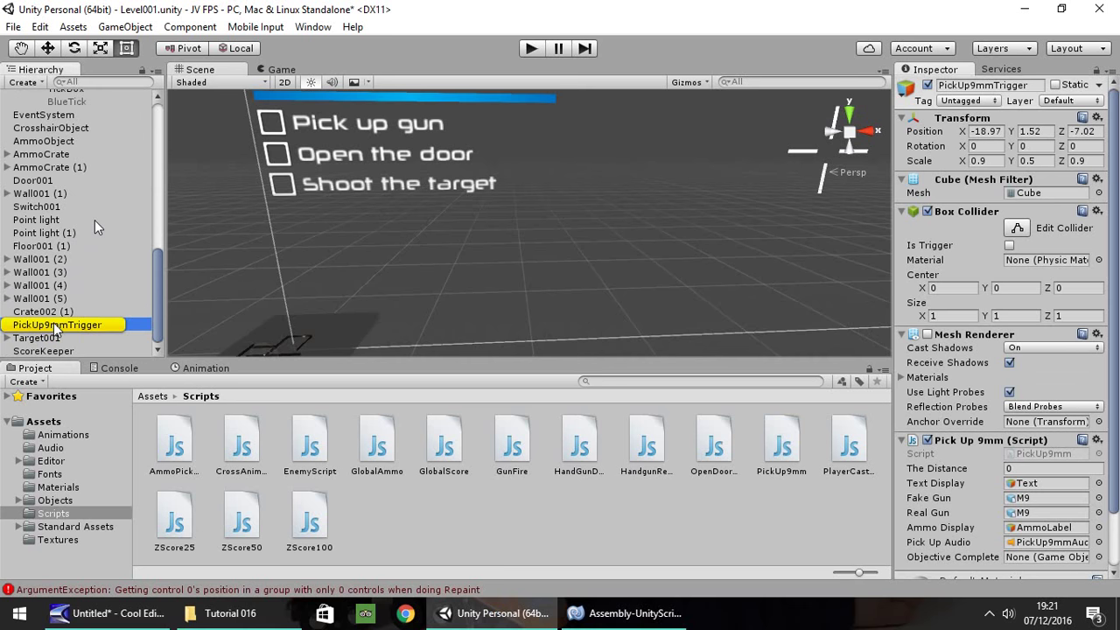
Step: Frame PickUp9mmTrigger closely in the scene view with the Move tool active to inspect the gun pickup on its crate
{"action": "scroll", "coordinate": [96, 227], "scroll_direction": "up", "scroll_amount": 5}
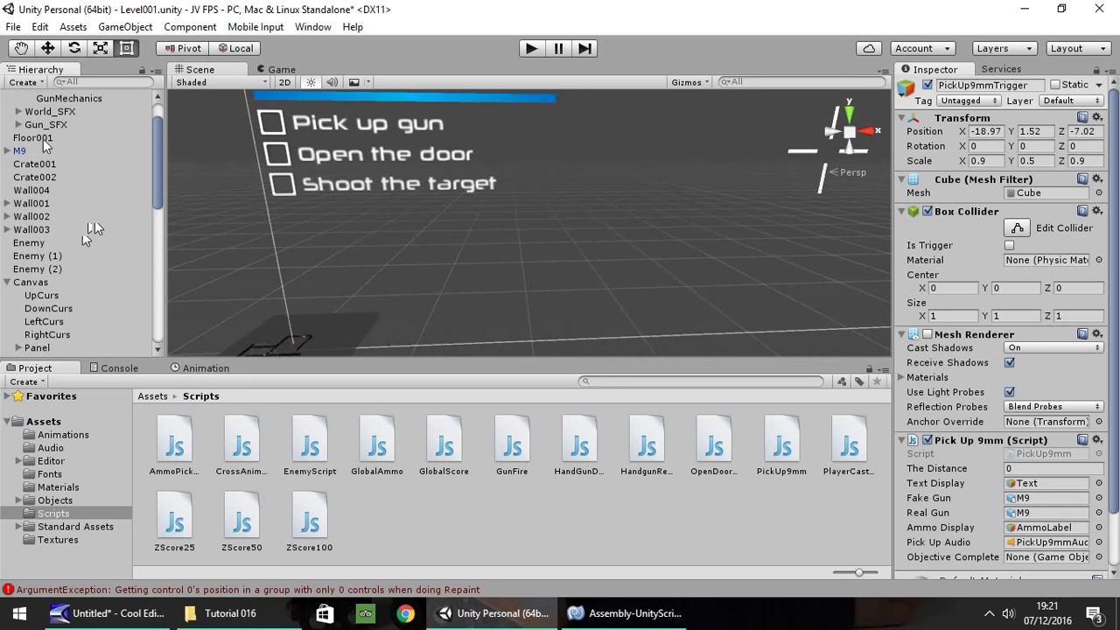
{"action": "key", "text": "f"}
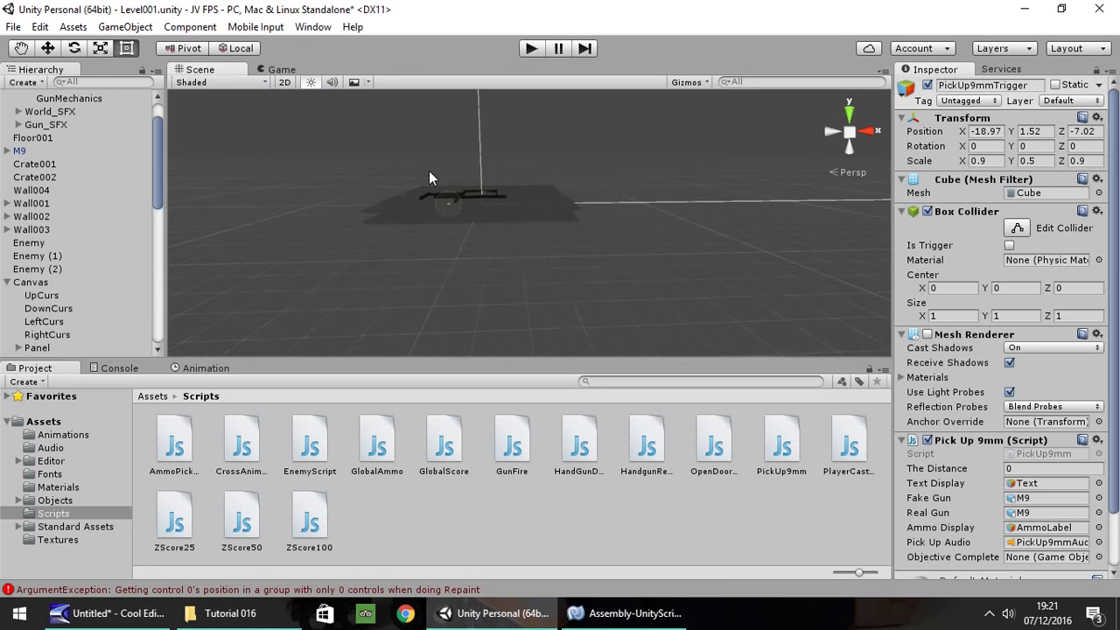
{"action": "scroll", "coordinate": [525, 219], "scroll_direction": "up", "scroll_amount": 8}
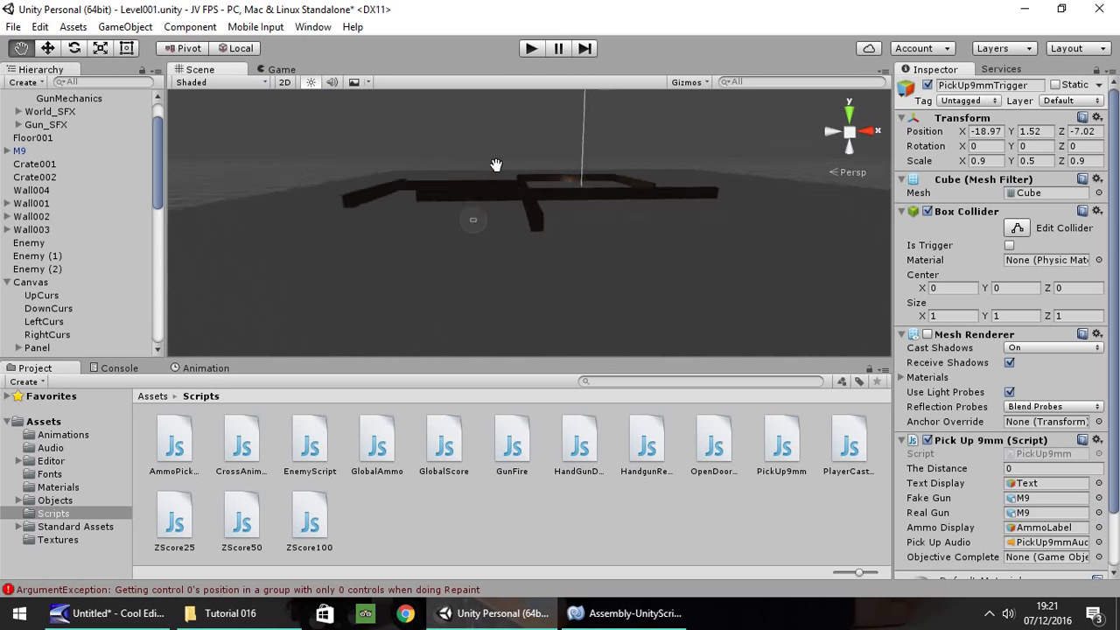
{"action": "scroll", "coordinate": [491, 120], "scroll_direction": "up", "scroll_amount": 6}
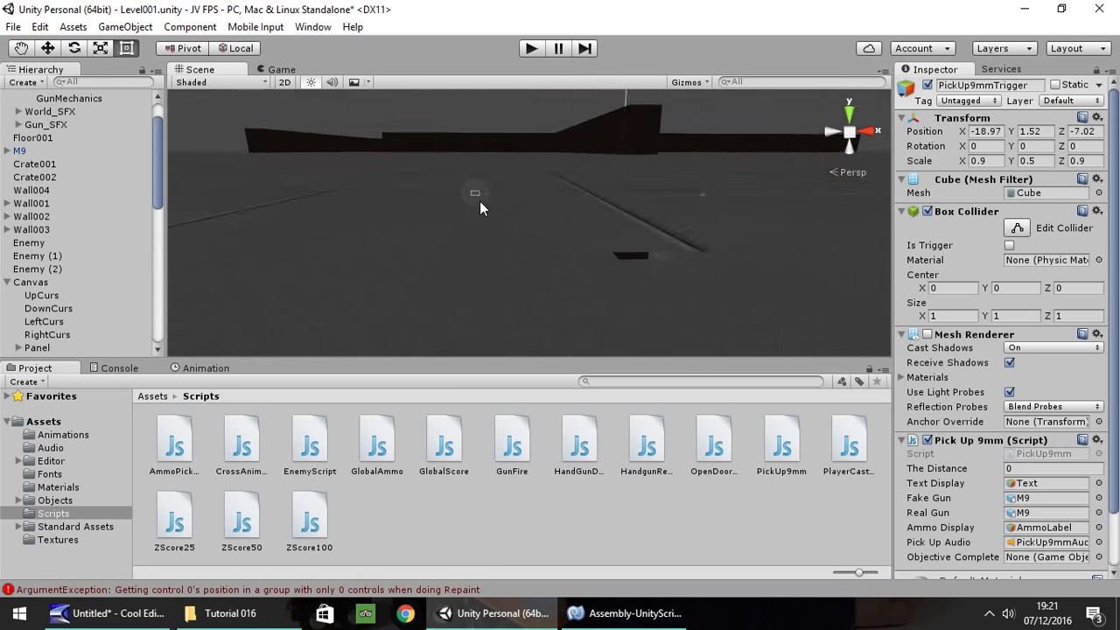
{"action": "scroll", "coordinate": [478, 207], "scroll_direction": "down", "scroll_amount": 6}
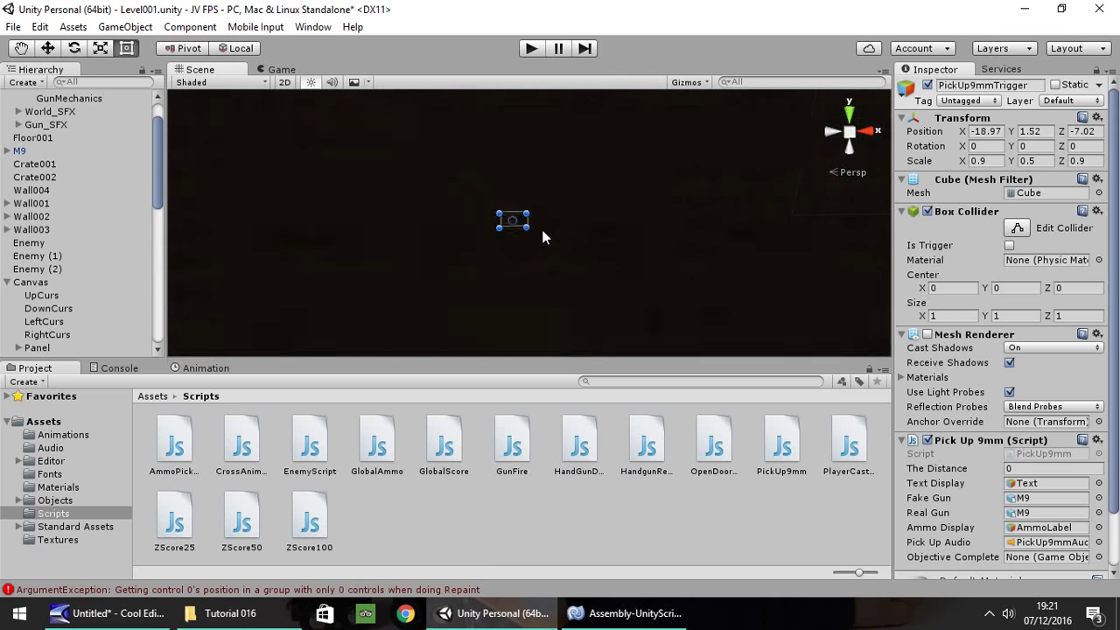
{"action": "left_click", "coordinate": [48, 49]}
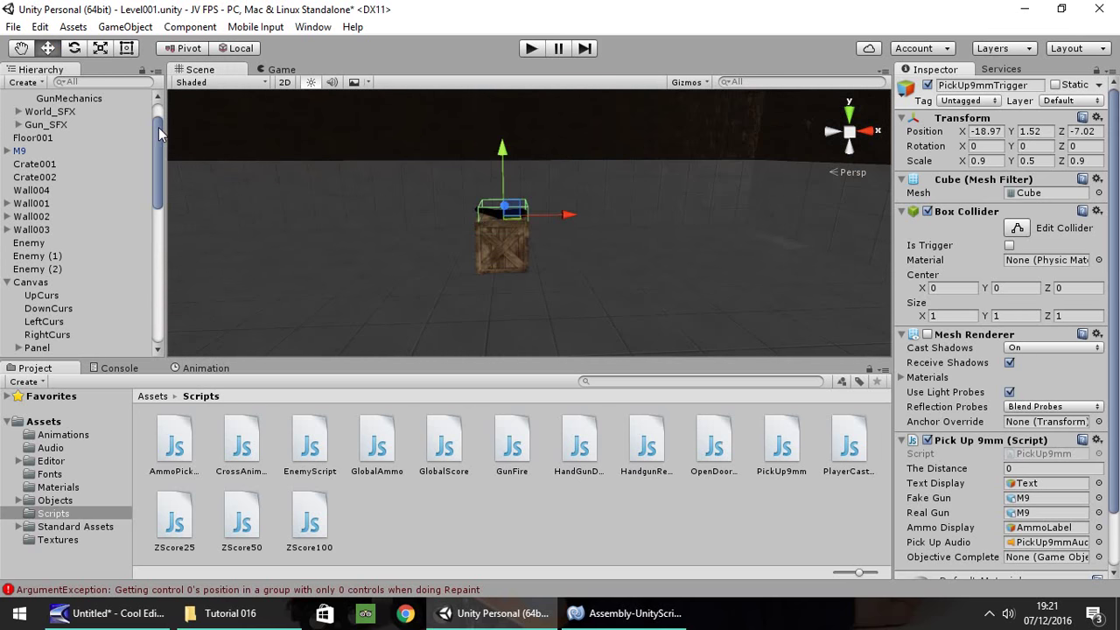
{"action": "left_click_drag", "start_coordinate": [160, 133], "coordinate": [161, 273]}
{"action": "double_click", "coordinate": [83, 324]}
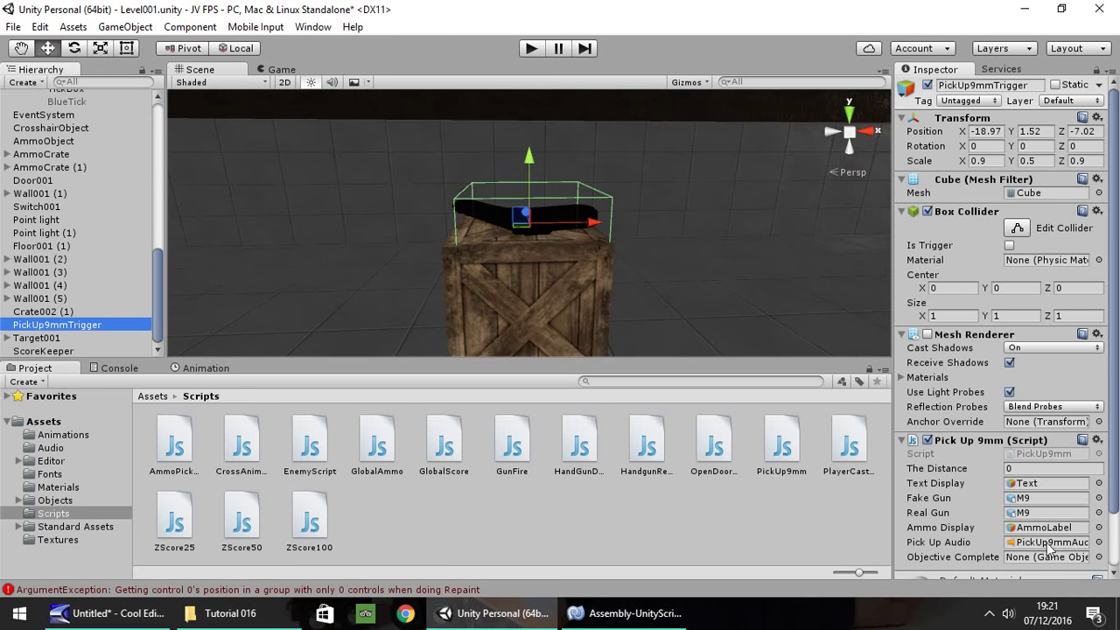
Step: Assign Objective01's BlueTick to the Objective Complete slot of PickUp9mmTrigger's Pick Up 9mm script and save the scene
{"action": "scroll", "coordinate": [92, 151], "scroll_direction": "up", "scroll_amount": 3}
{"action": "scroll", "coordinate": [93, 151], "scroll_direction": "up", "scroll_amount": 3}
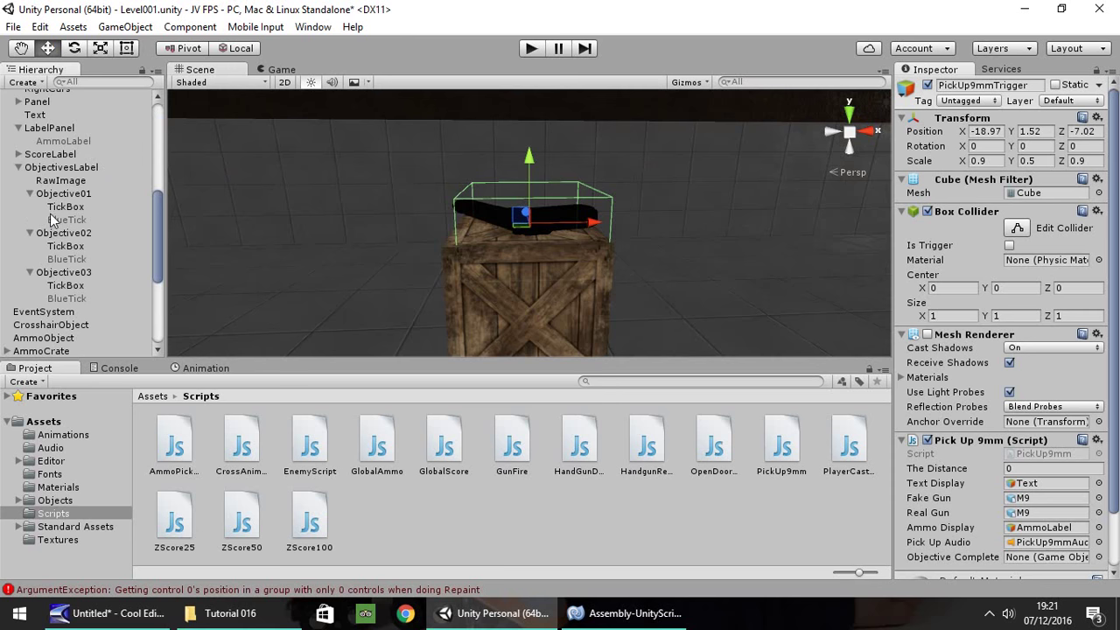
{"action": "left_click_drag", "start_coordinate": [70, 224], "coordinate": [1050, 557]}
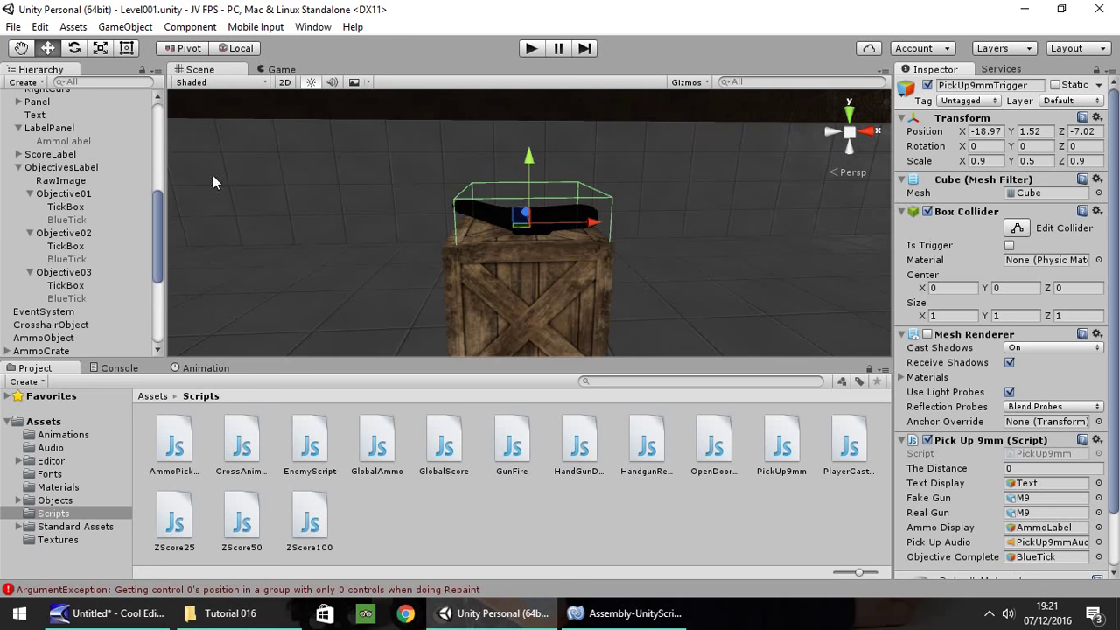
Step: Play-test the level by walking to the crate and taking the 9mm pistol to check the first objective's tick, and stop the game
{"action": "left_click", "coordinate": [531, 50]}
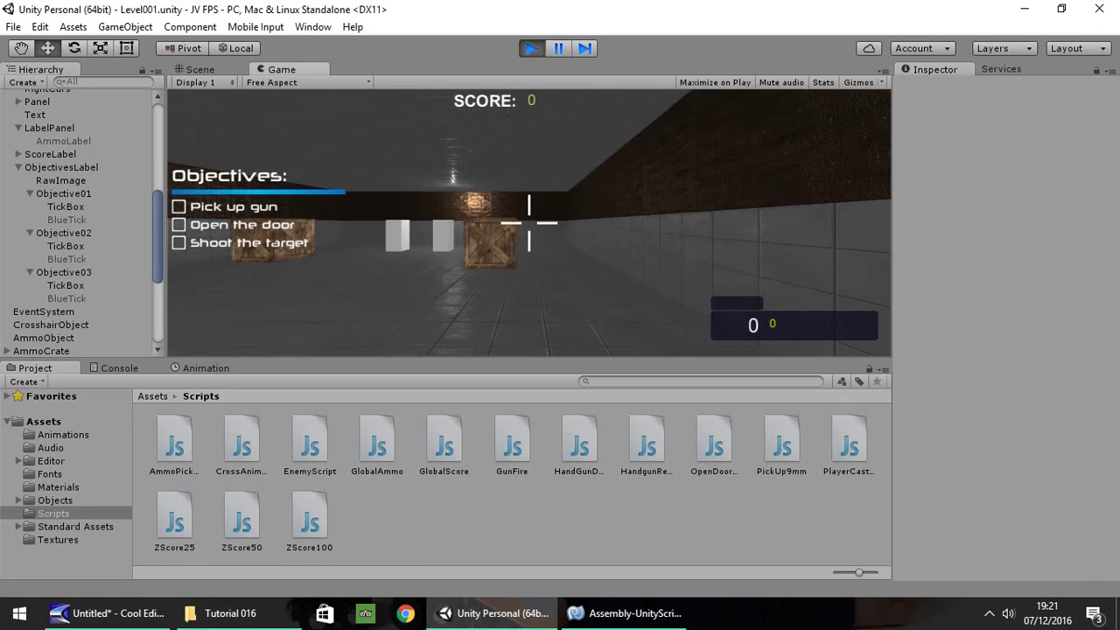
{"action": "key", "text": "w"}
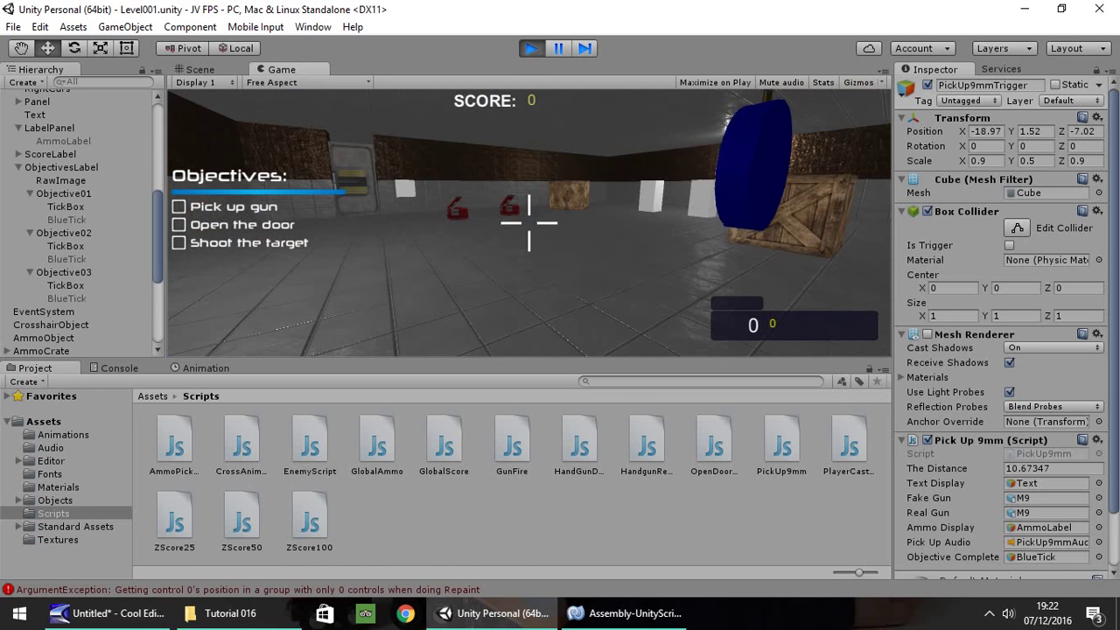
{"action": "key", "text": "w"}
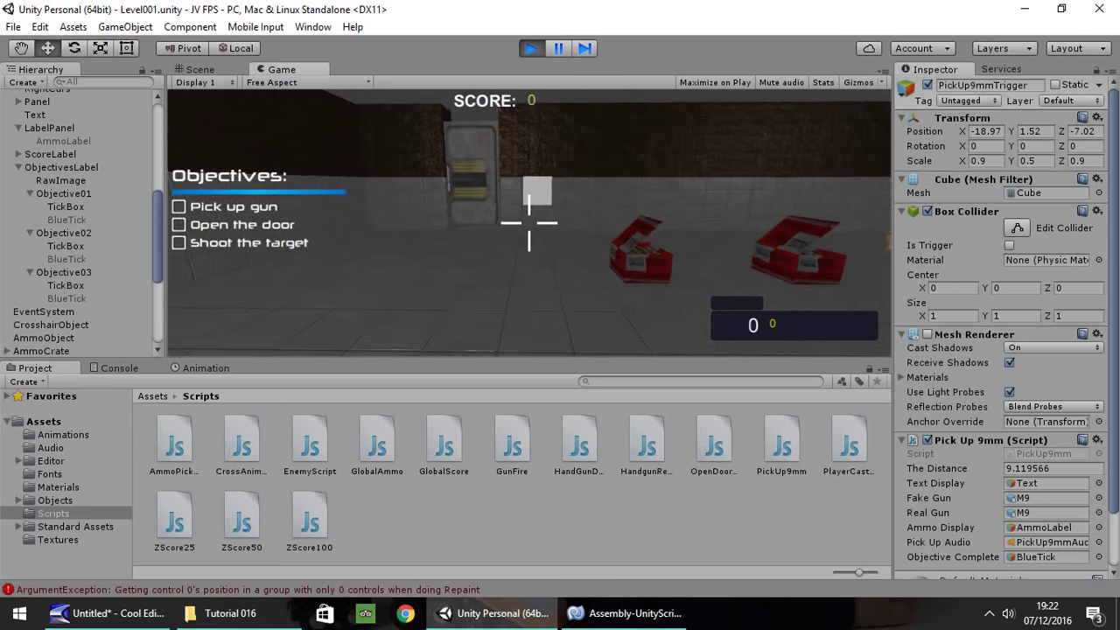
{"action": "key", "text": "w"}
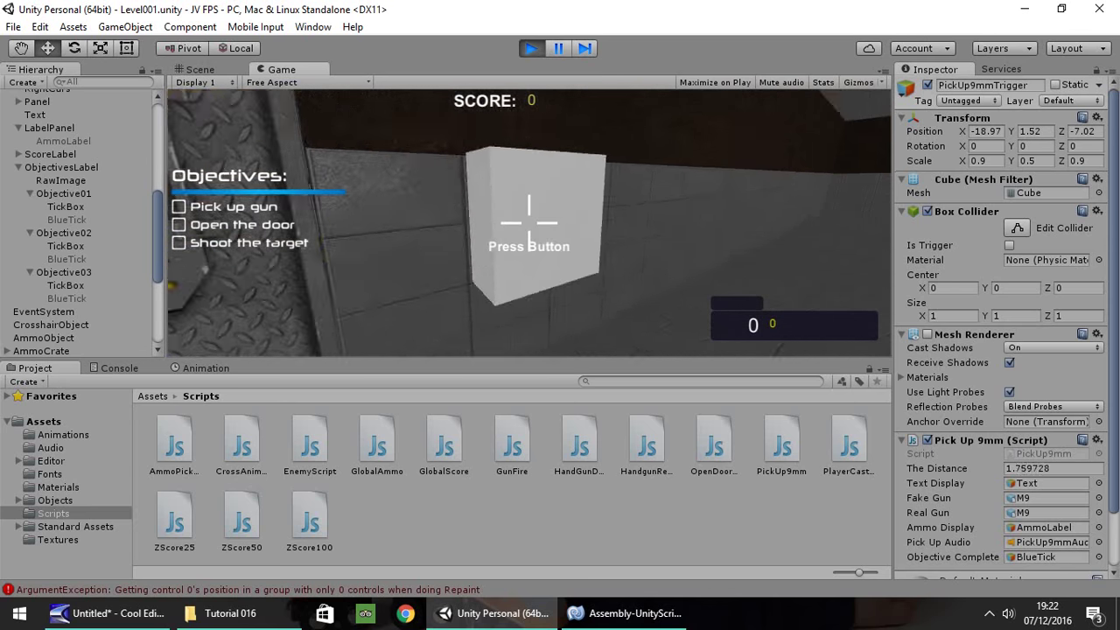
{"action": "key", "text": "w"}
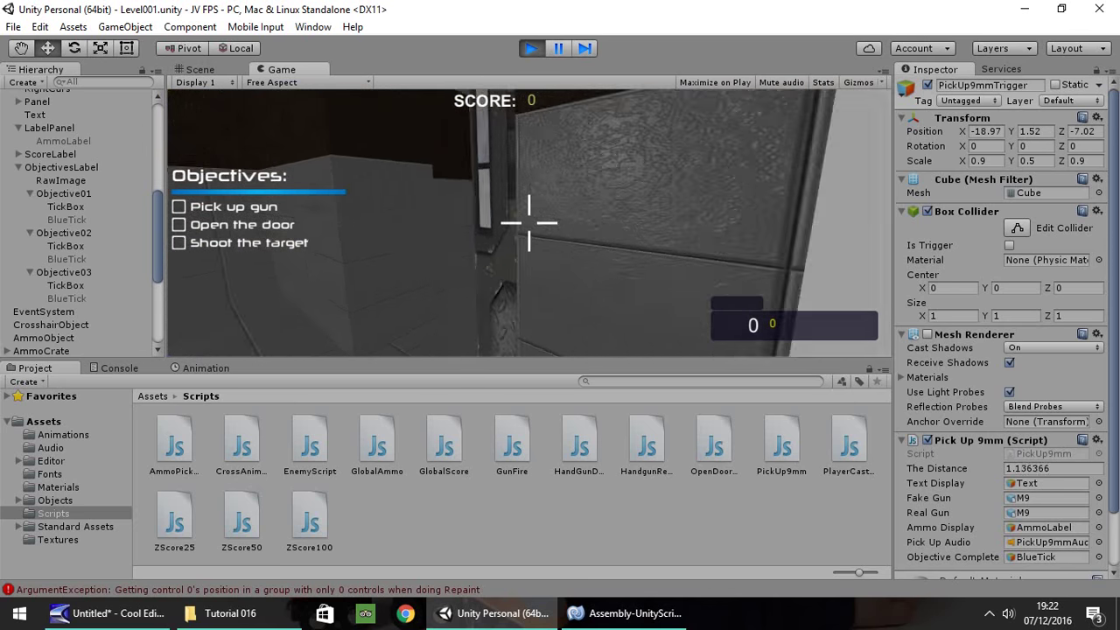
{"action": "key", "text": "w"}
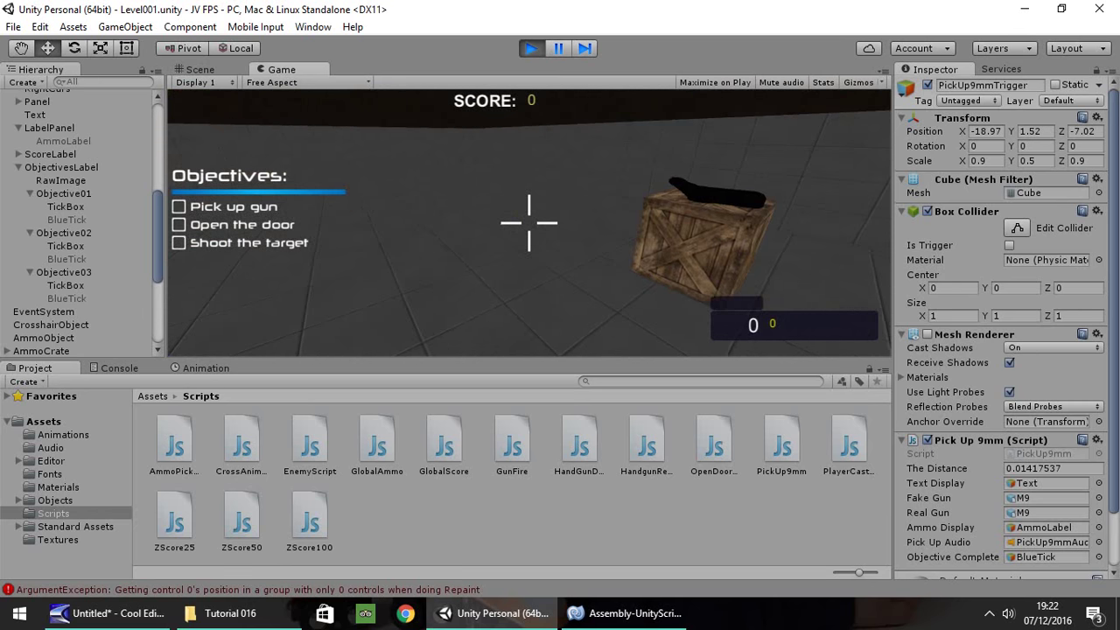
{"action": "key", "text": "s"}
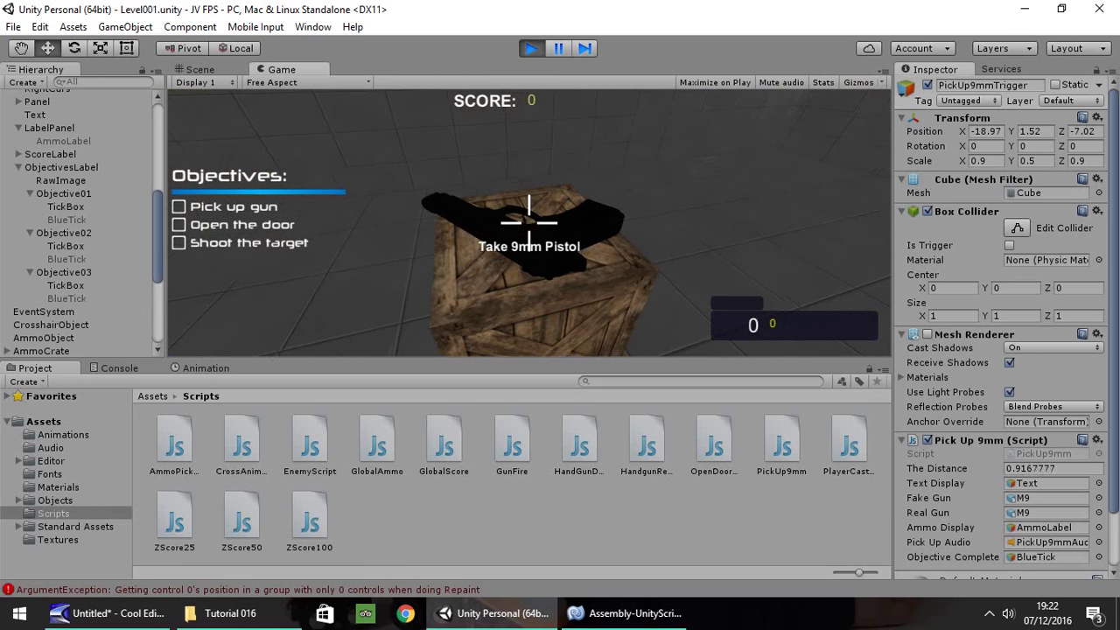
{"action": "key", "text": "e"}
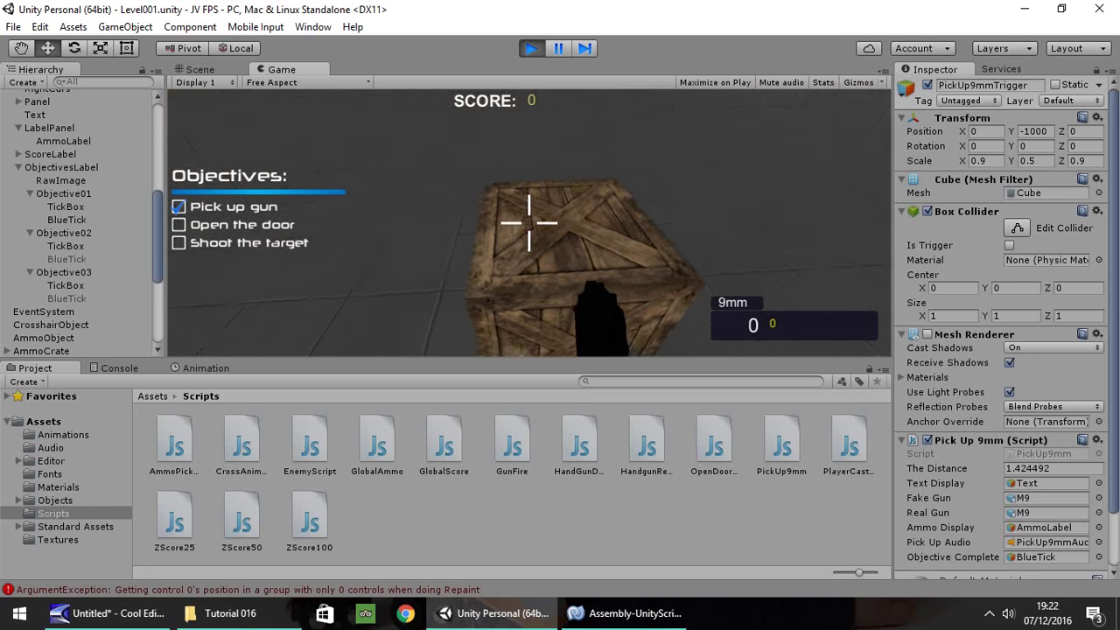
{"action": "key", "text": "s"}
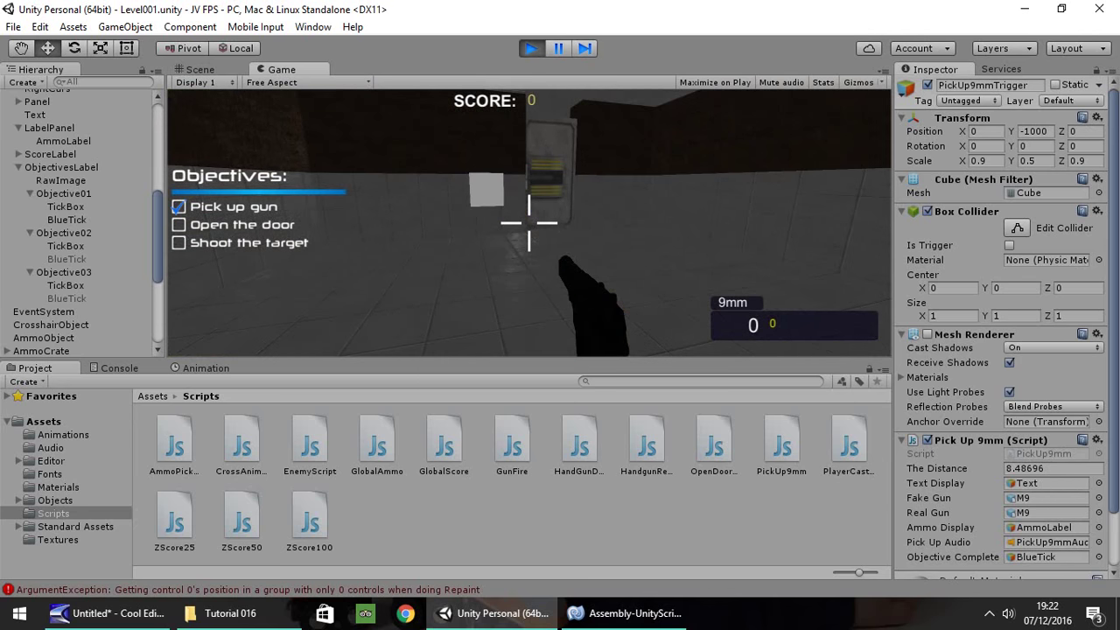
{"action": "key", "text": "ctrl+p"}
Step: Find the door switch near the FPSController in the scene, select Switch001 and open its OpenDoor001 script in MonoDevelop
{"action": "scroll", "coordinate": [304, 280], "scroll_direction": "down", "scroll_amount": 6}
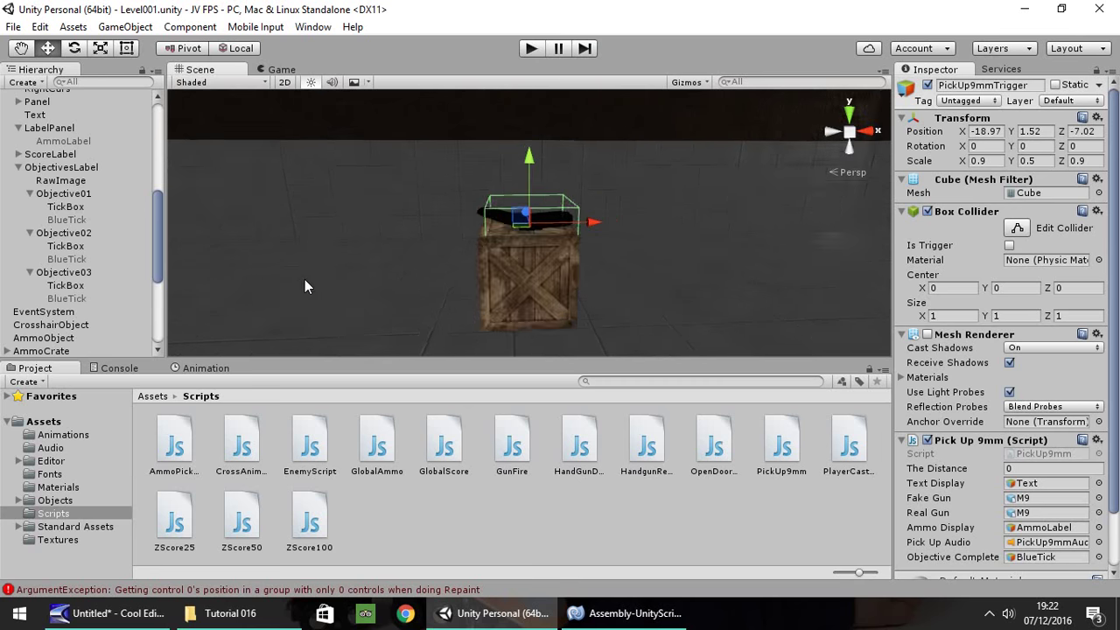
{"action": "middle_click_drag", "start_coordinate": [688, 280], "coordinate": [452, 241]}
{"action": "right_click_drag", "start_coordinate": [452, 241], "coordinate": [527, 272]}
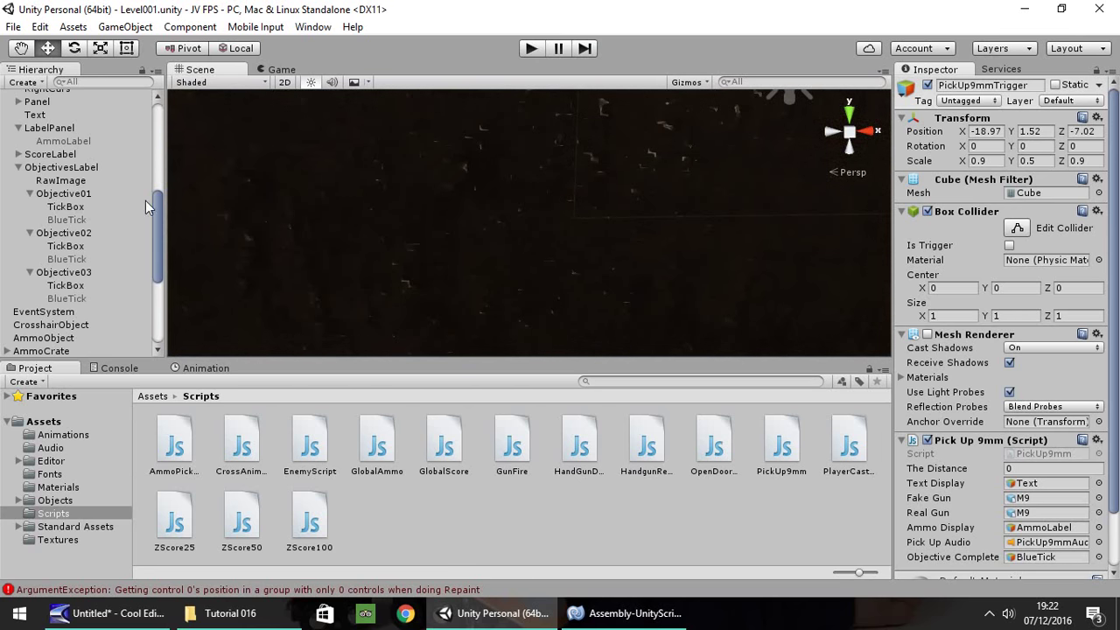
{"action": "scroll", "coordinate": [114, 175], "scroll_direction": "up", "scroll_amount": 8}
{"action": "double_click", "coordinate": [44, 100]}
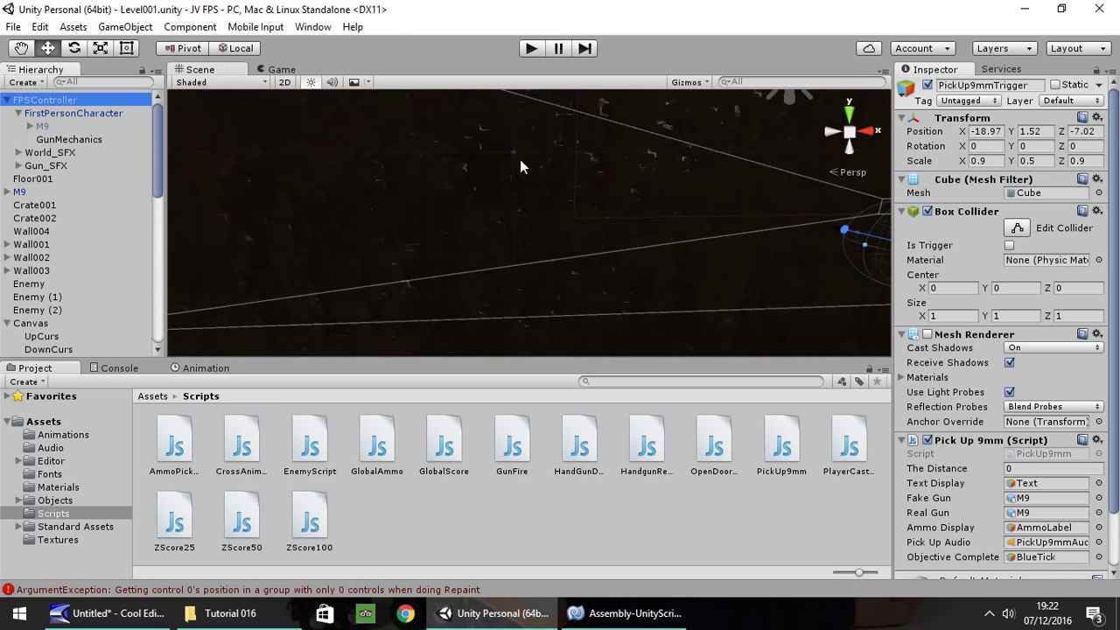
{"action": "left_click_drag", "start_coordinate": [707, 246], "coordinate": [105, 244]}
{"action": "key", "text": "f"}
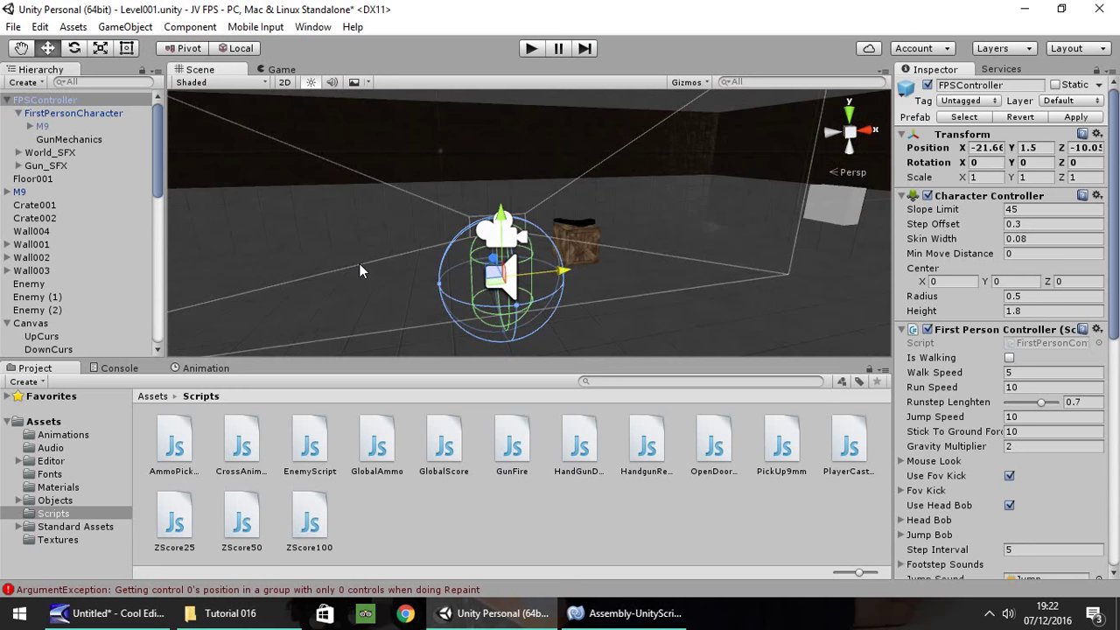
{"action": "left_click", "coordinate": [828, 215]}
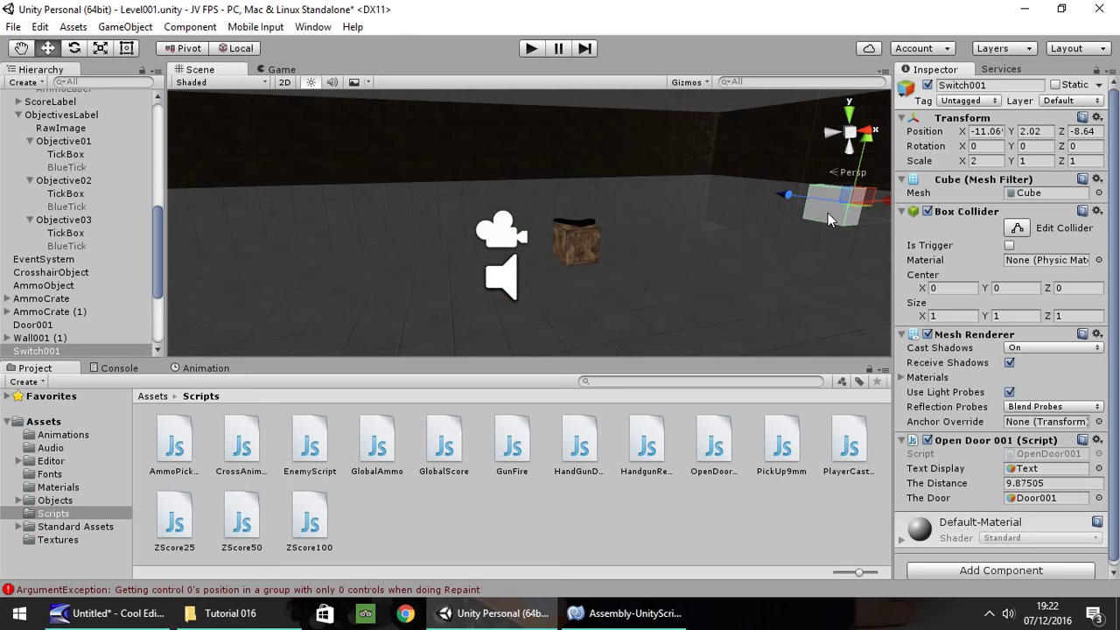
{"action": "left_click", "coordinate": [1053, 454]}
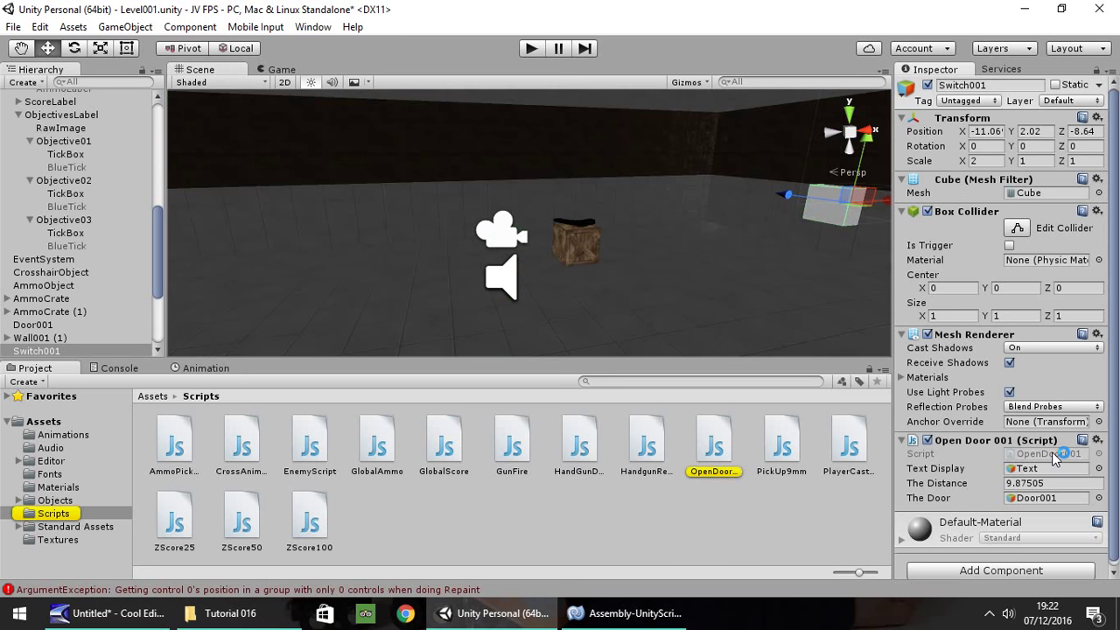
{"action": "double_click", "coordinate": [1052, 461]}
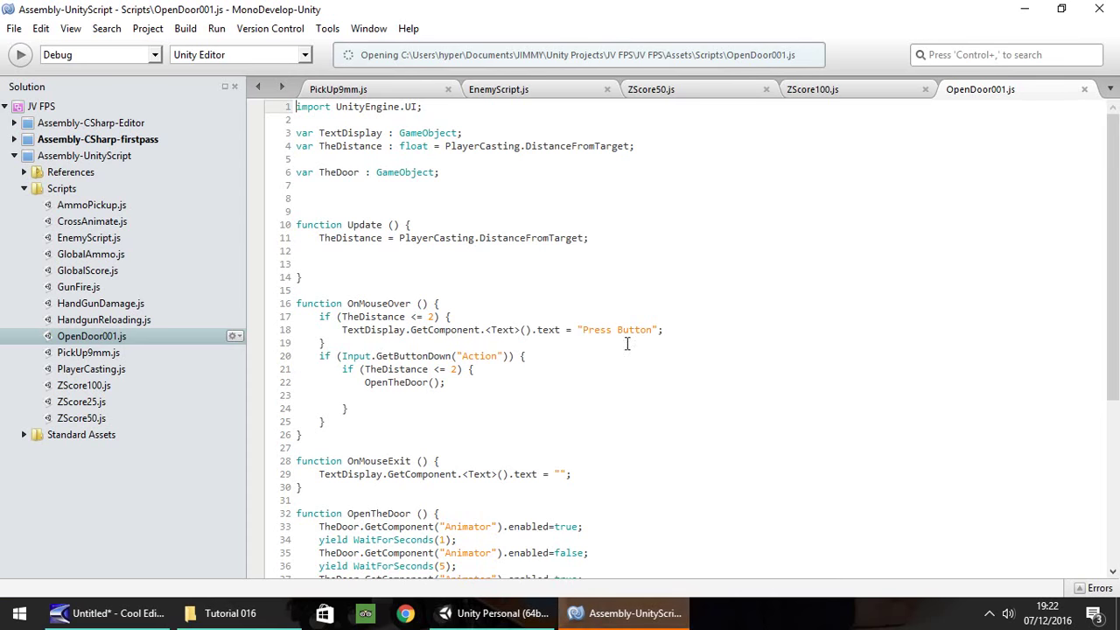
Step: Declare "var ObjectiveComplete : GameObject;" below the TheDoor variable in OpenDoor001.js
{"action": "left_click", "coordinate": [441, 175]}
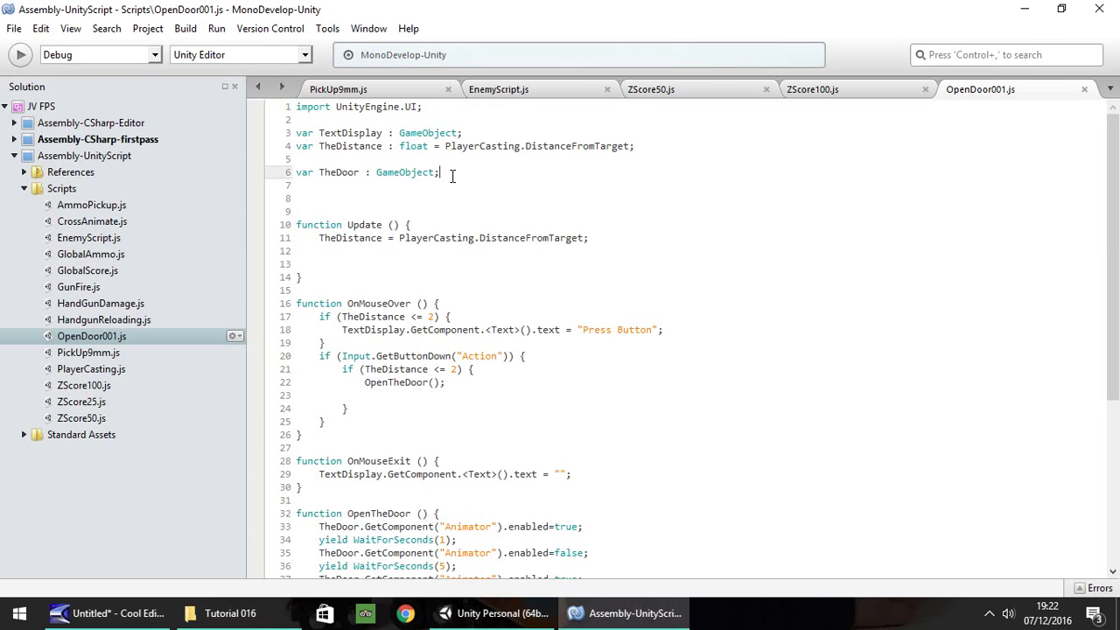
{"action": "key", "text": "Return"}
{"action": "key", "text": "Return"}
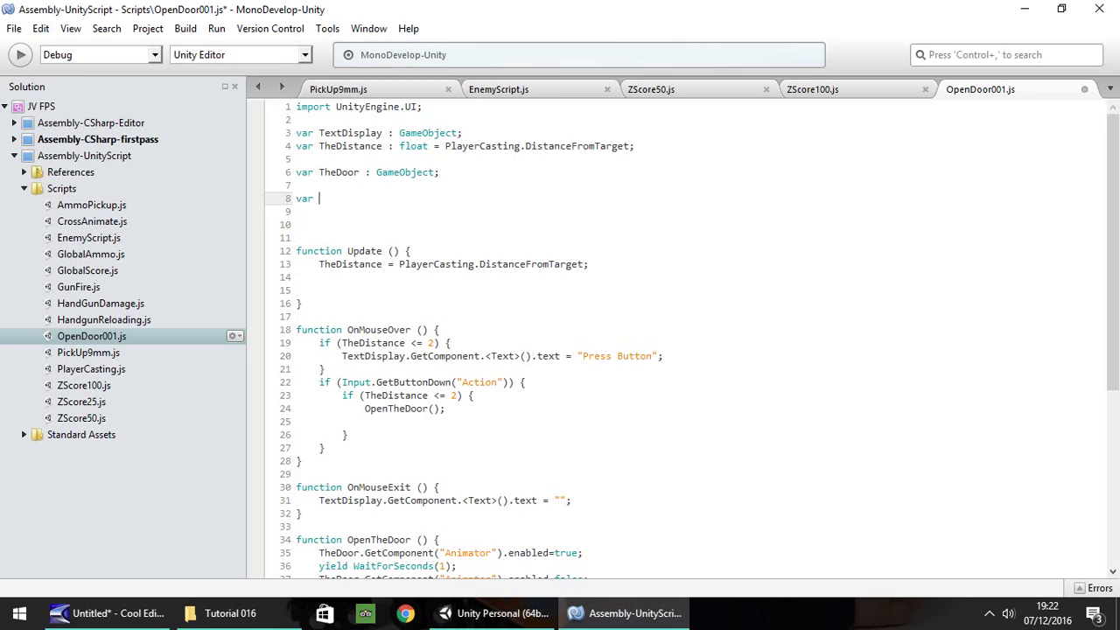
{"action": "type", "text": "var ObjectiveComplete"}
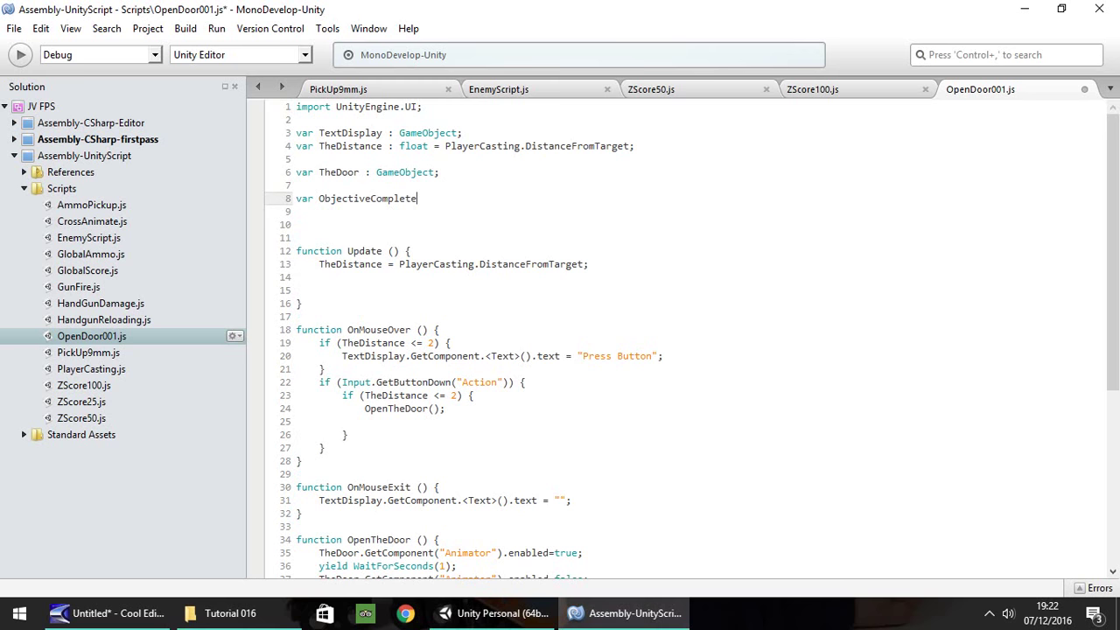
{"action": "type", "text": " : GameObject;"}
Step: Add "ObjectiveComplete.SetActive(true);" directly after the OpenTheDoor() call in OnMouseOver and save the script
{"action": "left_click", "coordinate": [460, 408]}
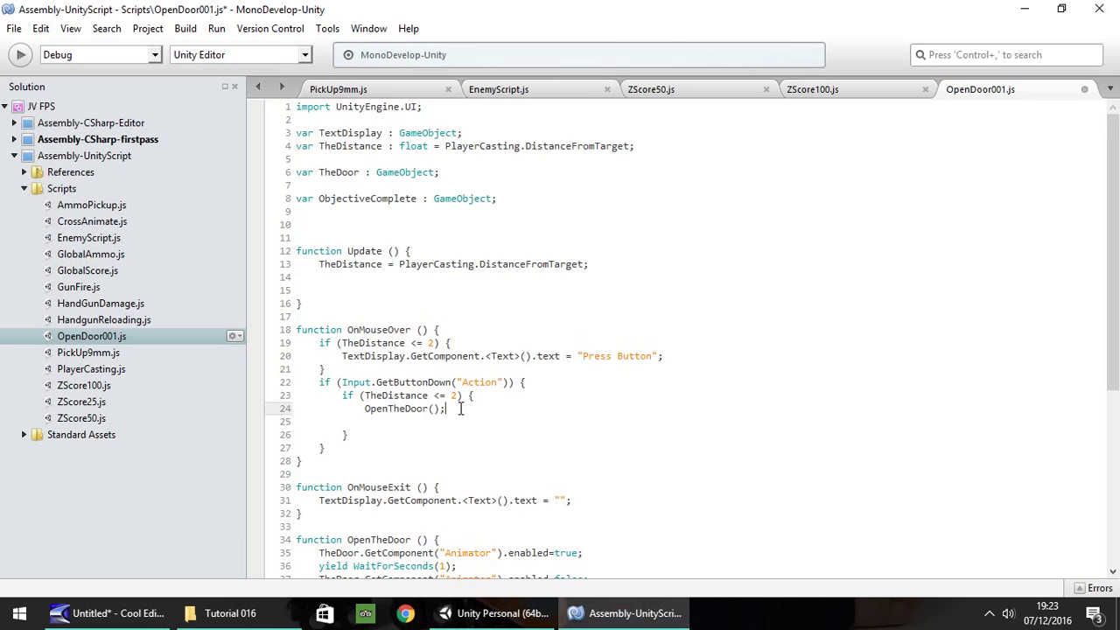
{"action": "key", "text": "Return"}
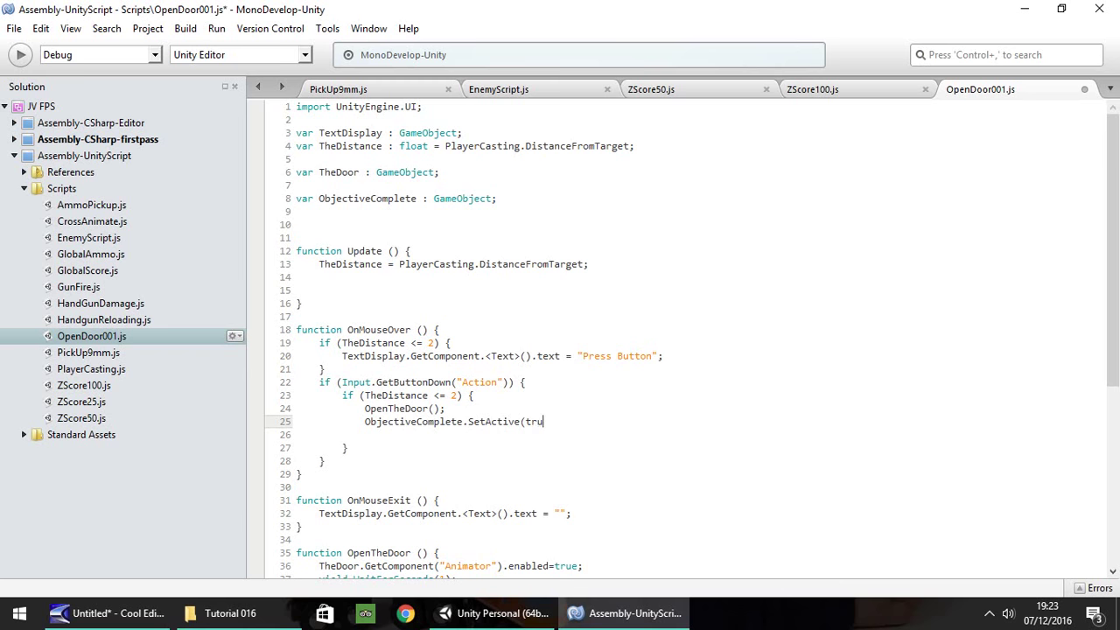
{"action": "type", "text": "e);"}
{"action": "left_click", "coordinate": [503, 616]}
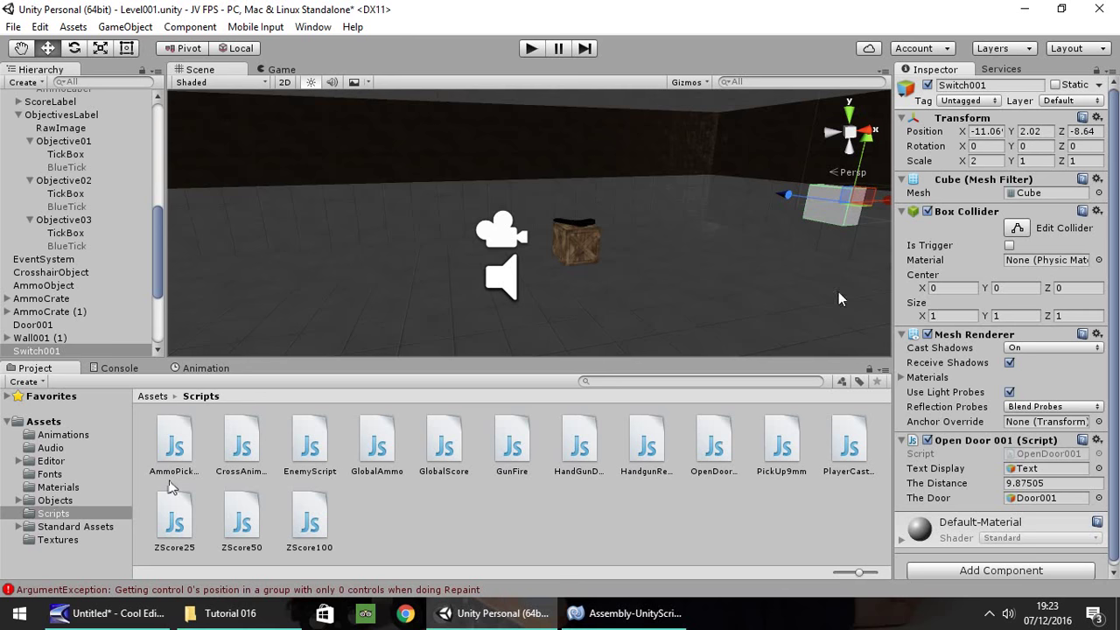
{"action": "left_click", "coordinate": [574, 604]}
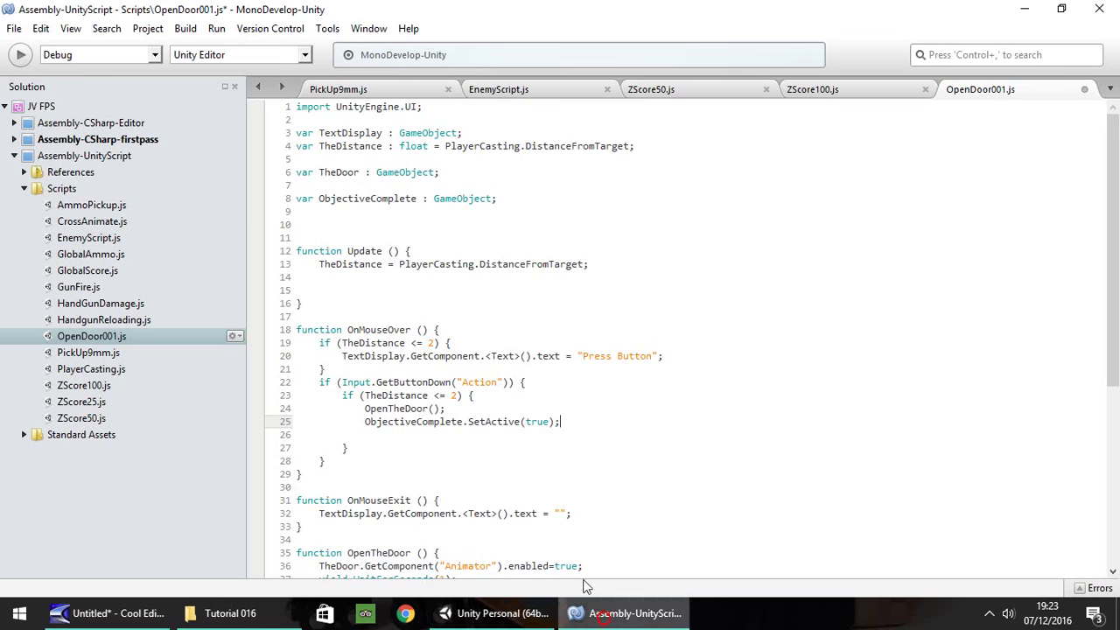
{"action": "left_click", "coordinate": [483, 293]}
{"action": "key", "text": "ctrl+s"}
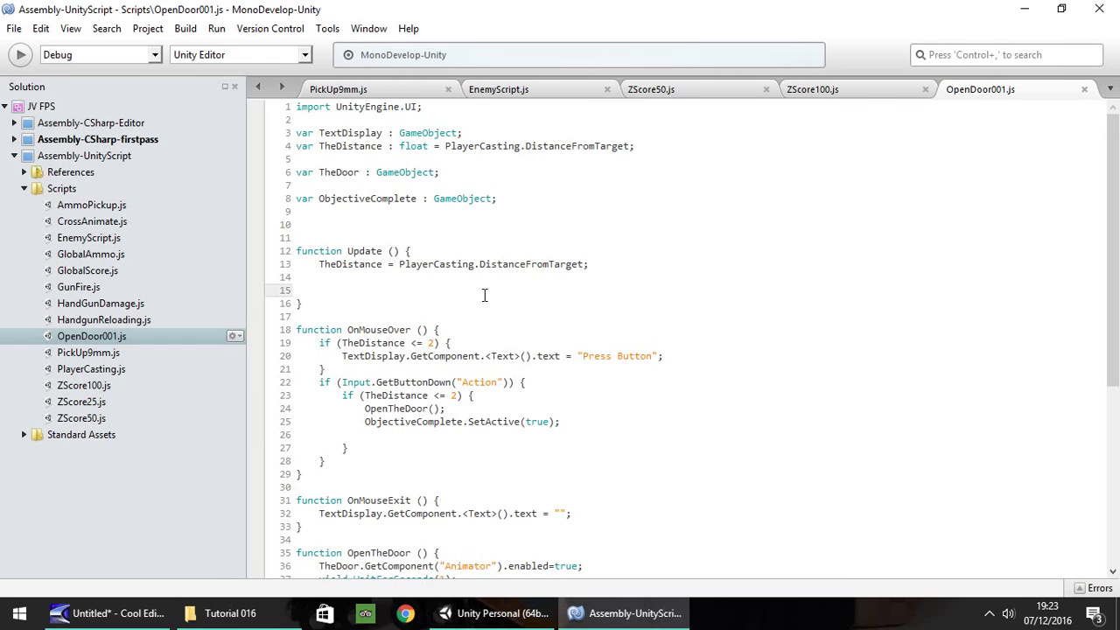
Step: Switch back to Unity and assign Objective02's BlueTick to the Objective Complete slot of Switch001's Open Door 001 script
{"action": "left_click", "coordinate": [494, 613]}
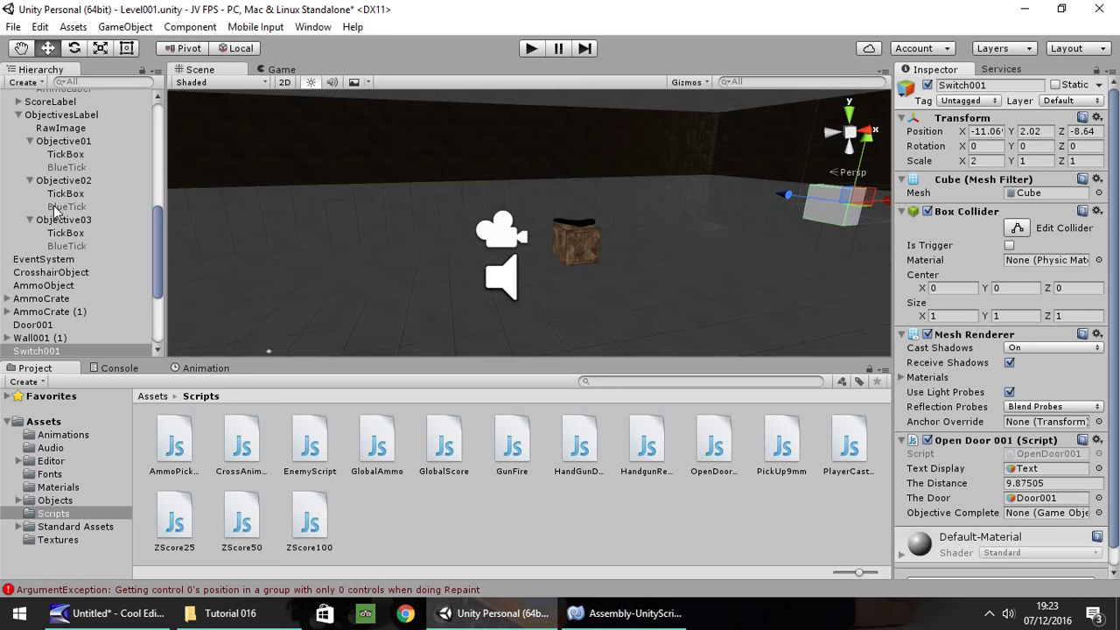
{"action": "left_click_drag", "start_coordinate": [54, 210], "coordinate": [1050, 513]}
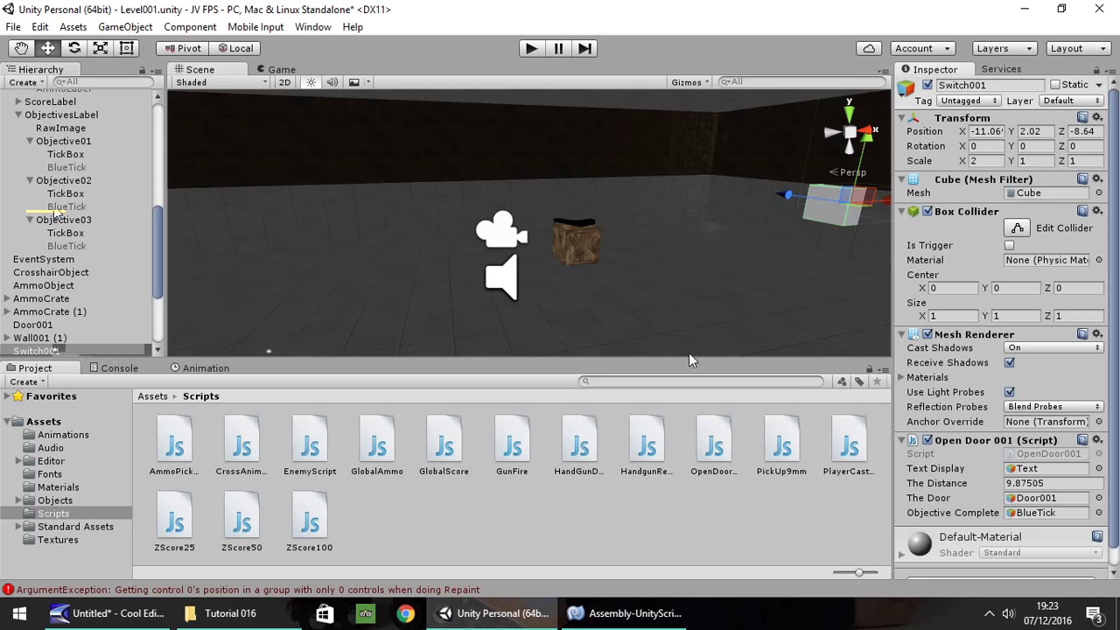
Step: Find the shooting target in the scene and examine which scoring scripts are attached to Target001 and its child rings
{"action": "right_click_drag", "start_coordinate": [628, 305], "coordinate": [773, 306]}
{"action": "right_click_drag", "start_coordinate": [723, 248], "coordinate": [615, 220]}
{"action": "left_click", "coordinate": [615, 218]}
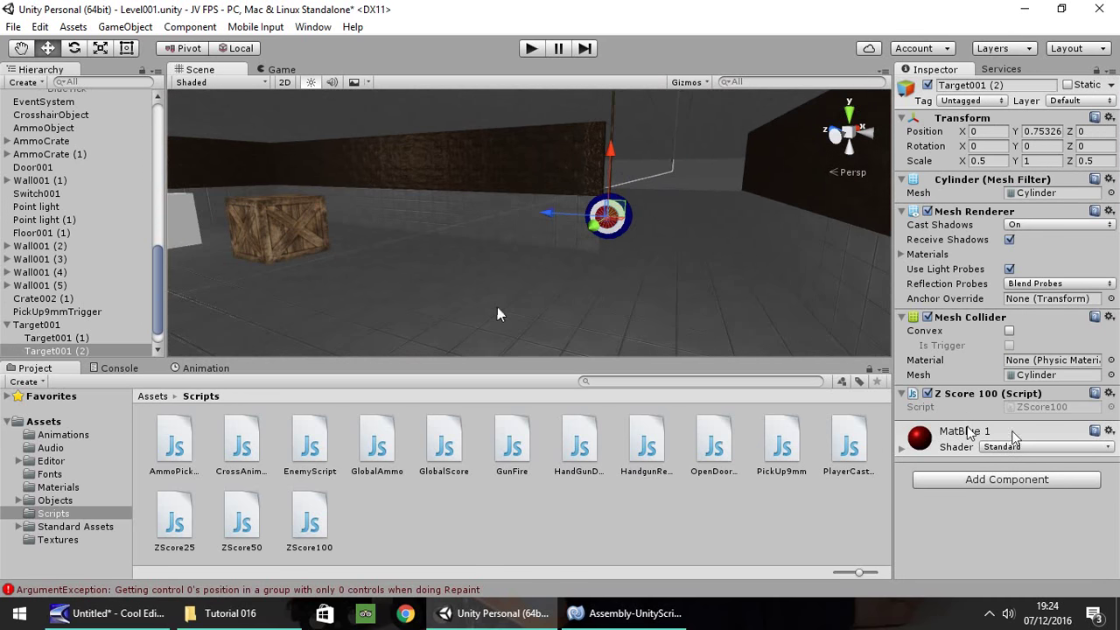
{"action": "left_click", "coordinate": [56, 338]}
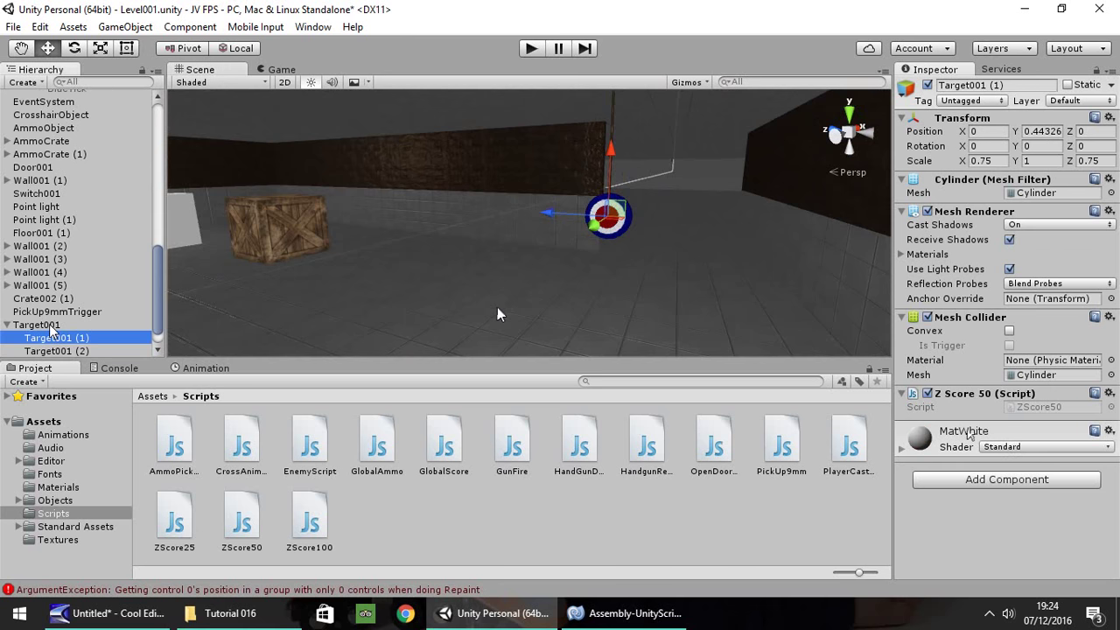
{"action": "left_click", "coordinate": [44, 325]}
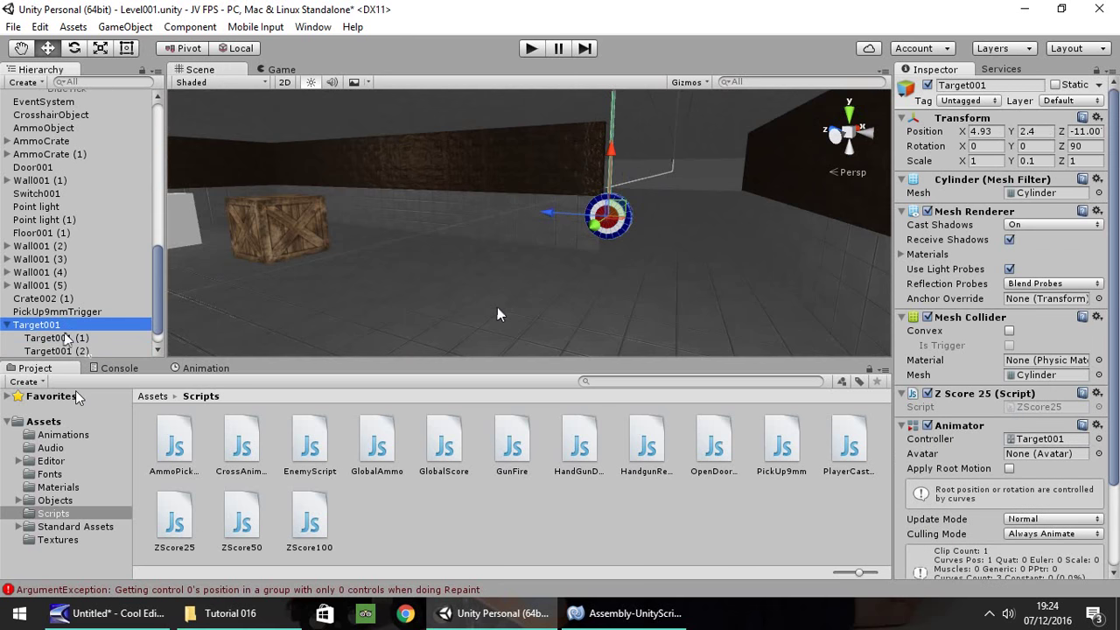
{"action": "left_click_drag", "start_coordinate": [65, 340], "coordinate": [65, 340]}
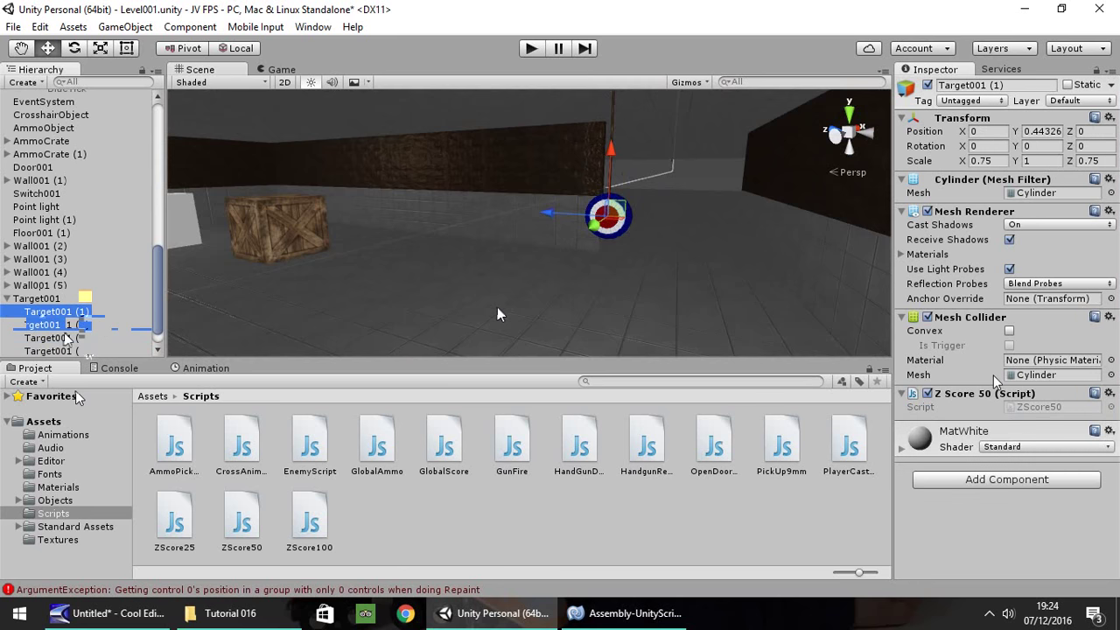
{"action": "left_click", "coordinate": [1018, 408]}
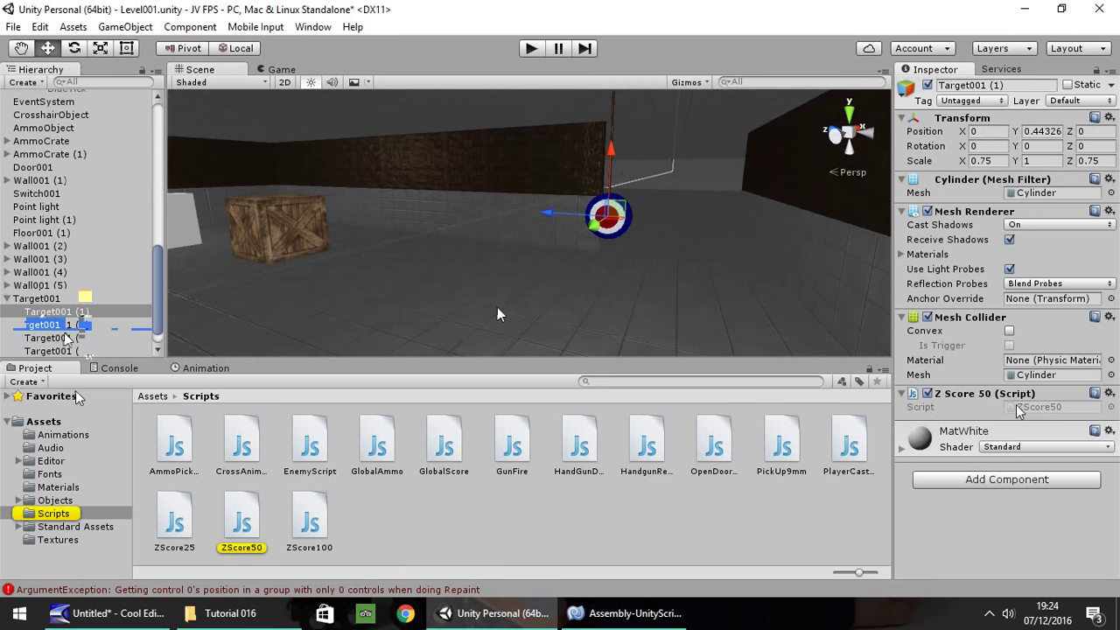
Step: Open the ZScore25 script in MonoDevelop and declare "var ObjectiveComplete : GameObject;" above the DeductPoints function
{"action": "left_click", "coordinate": [175, 522]}
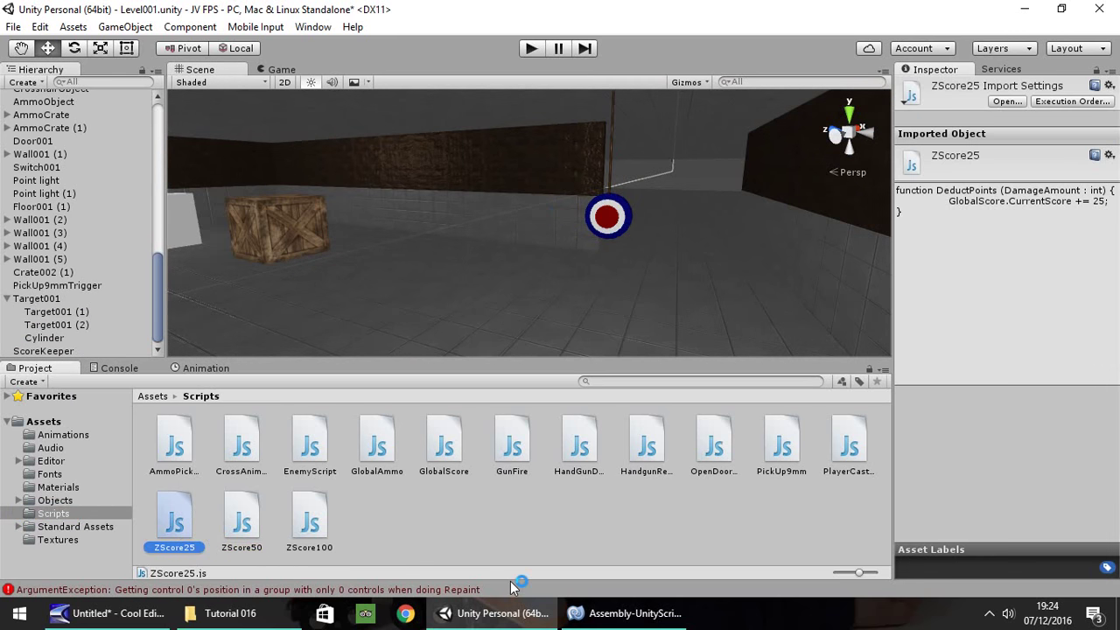
{"action": "left_click", "coordinate": [625, 612]}
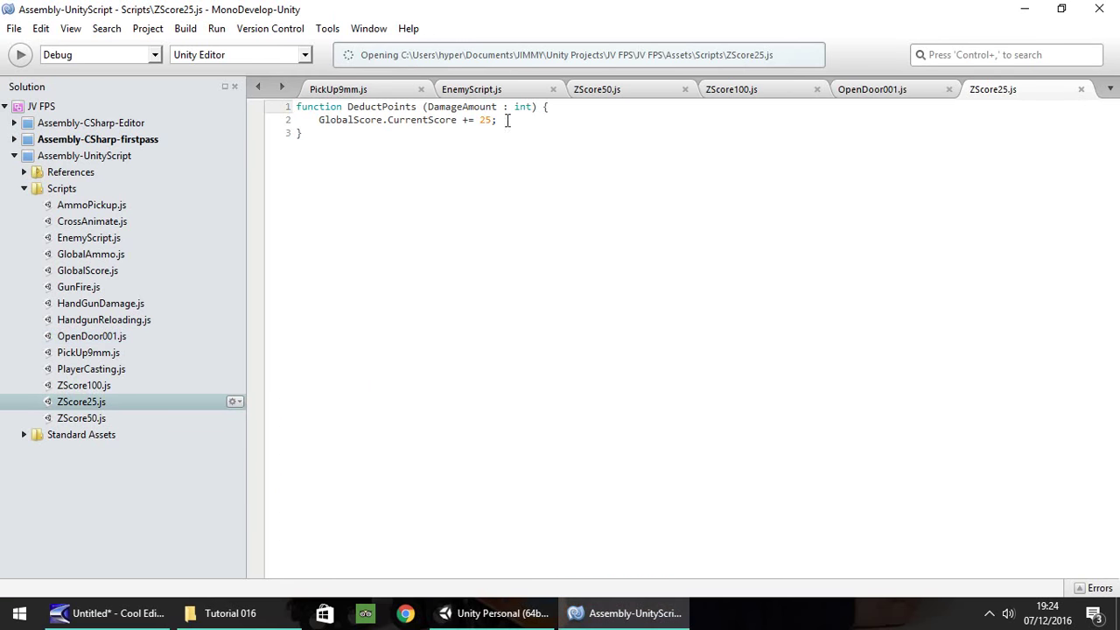
{"action": "left_click", "coordinate": [298, 107]}
{"action": "key", "text": "Return"}
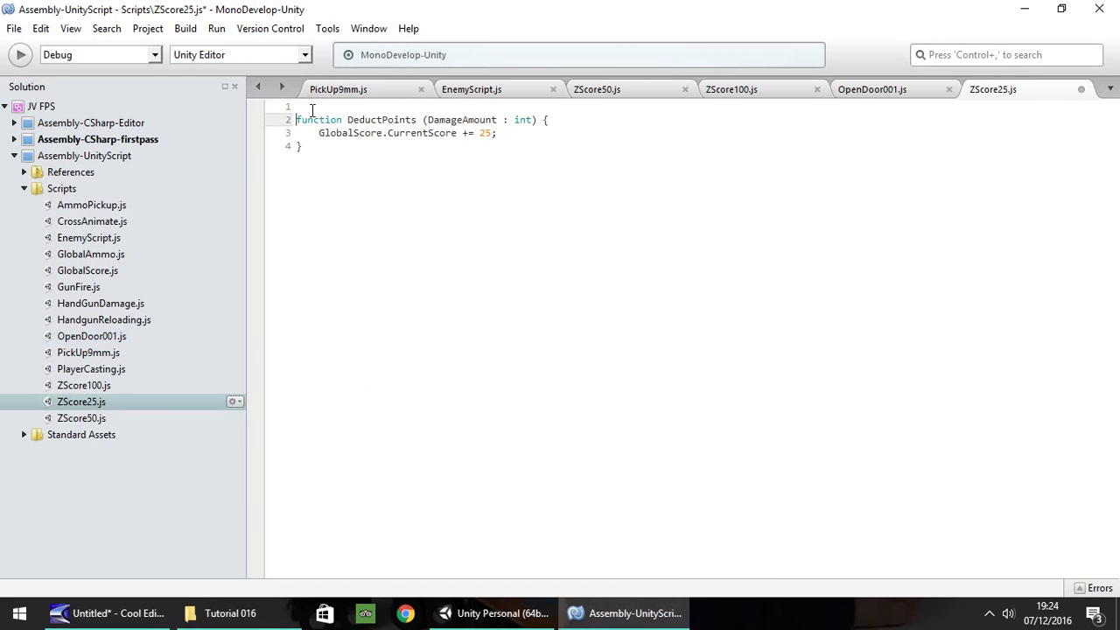
{"action": "key", "text": "Return"}
{"action": "left_click", "coordinate": [311, 107]}
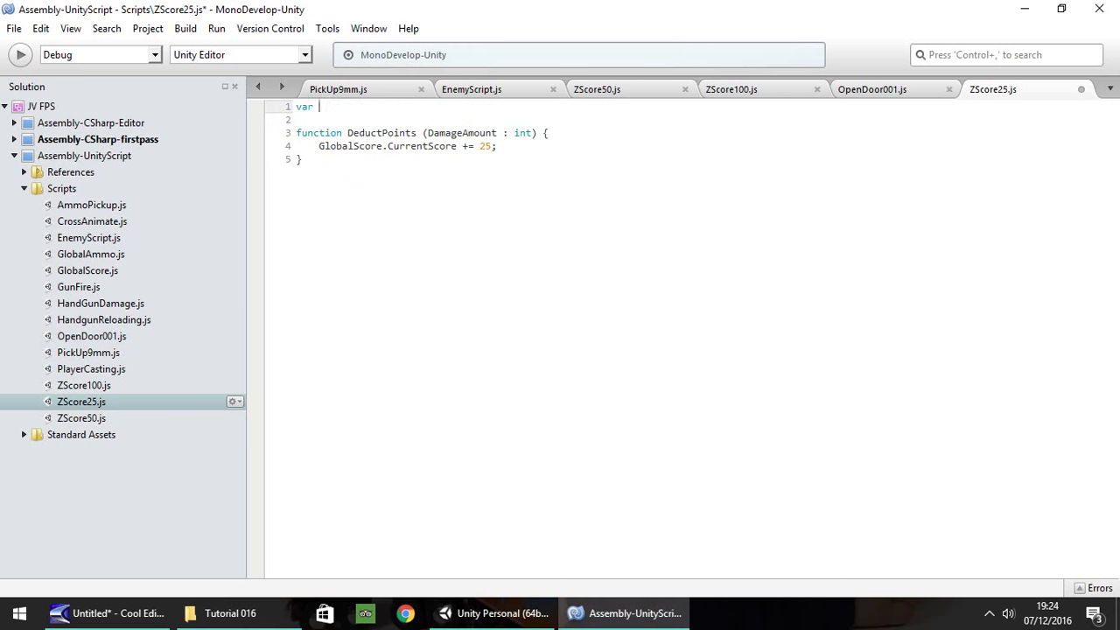
{"action": "type", "text": "var ObjectiveComplete : GameO"}
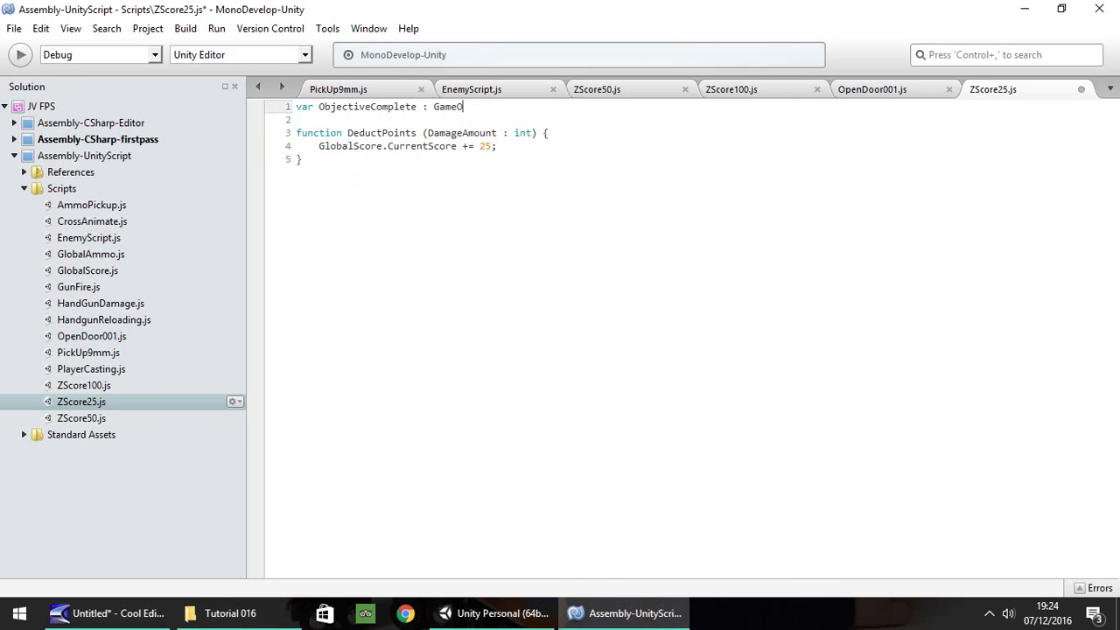
{"action": "type", "text": "bject;"}
Step: Copy the ObjectiveComplete declaration from ZScore25, open ZScore50 from Unity and paste it above the DeductPoints function
{"action": "left_click_drag", "start_coordinate": [525, 106], "coordinate": [294, 107]}
{"action": "key", "text": "ctrl+c"}
{"action": "left_click", "coordinate": [525, 612]}
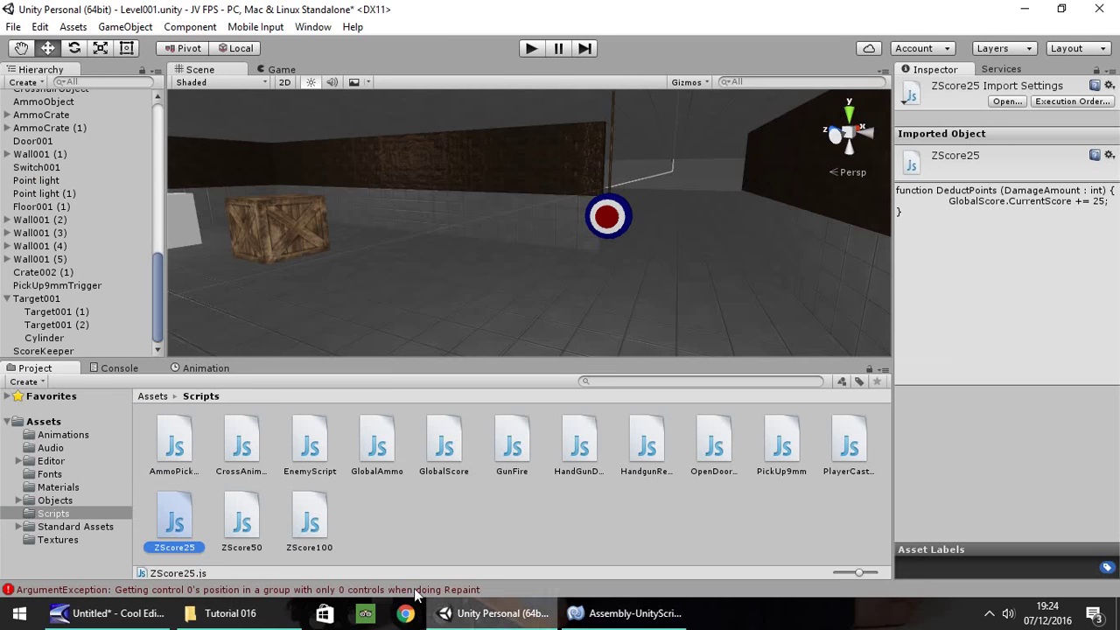
{"action": "double_click", "coordinate": [241, 524]}
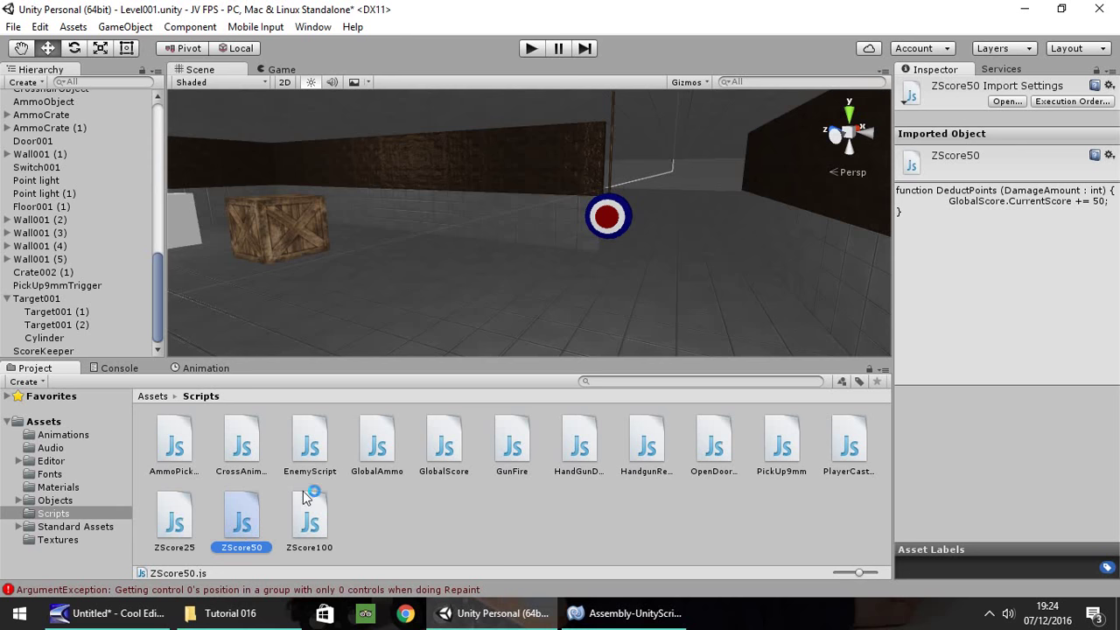
{"action": "key", "text": "Return"}
{"action": "key", "text": "Return"}
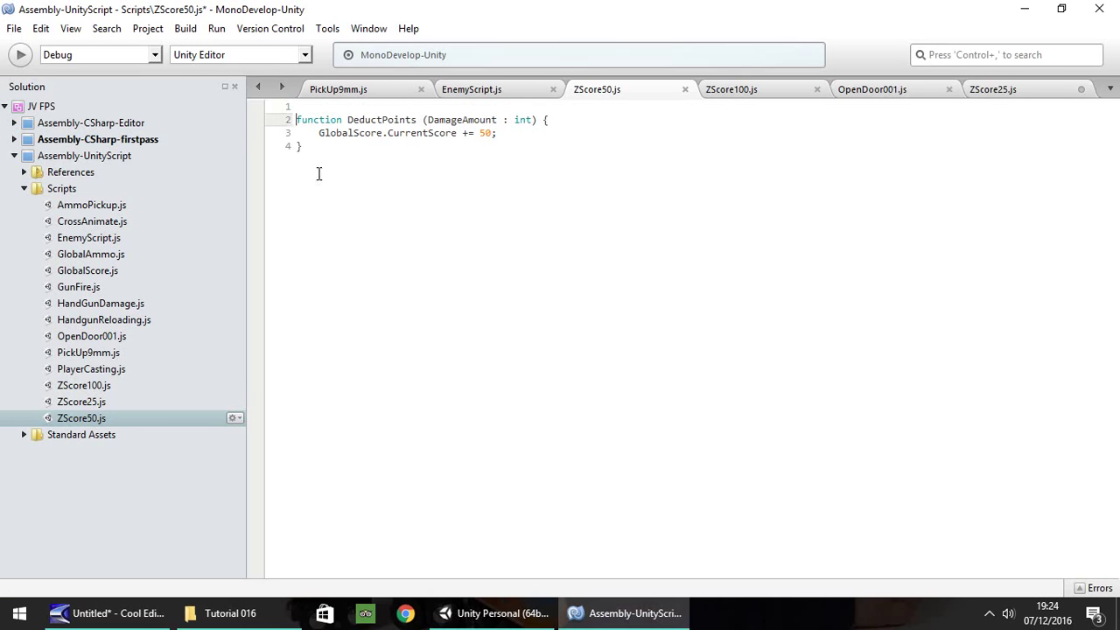
{"action": "left_click", "coordinate": [324, 106]}
{"action": "key", "text": "ctrl+v"}
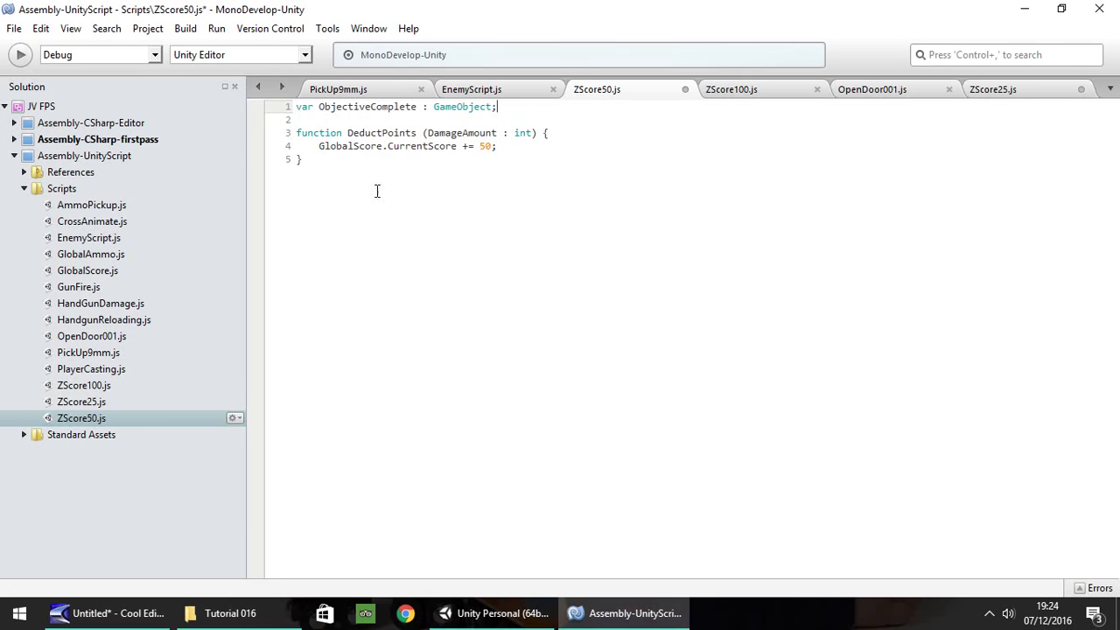
Step: Open ZScore100 from Unity's Scripts folder and paste the ObjectiveComplete declaration above its DeductPoints function
{"action": "left_click", "coordinate": [515, 613]}
{"action": "left_click", "coordinate": [318, 529]}
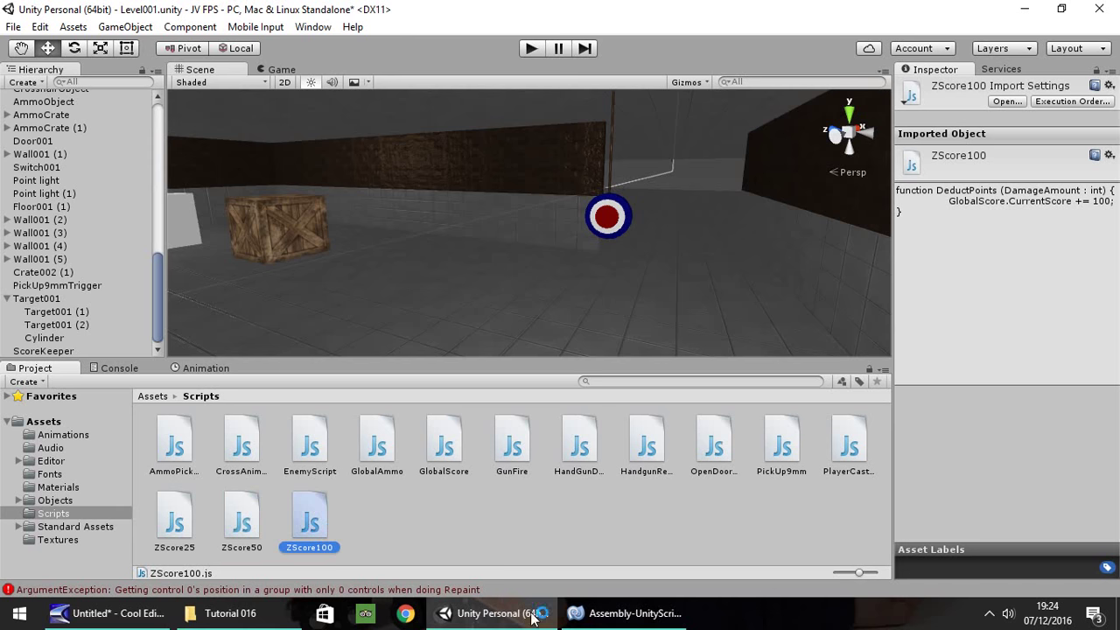
{"action": "mouse_move", "coordinate": [608, 625]}
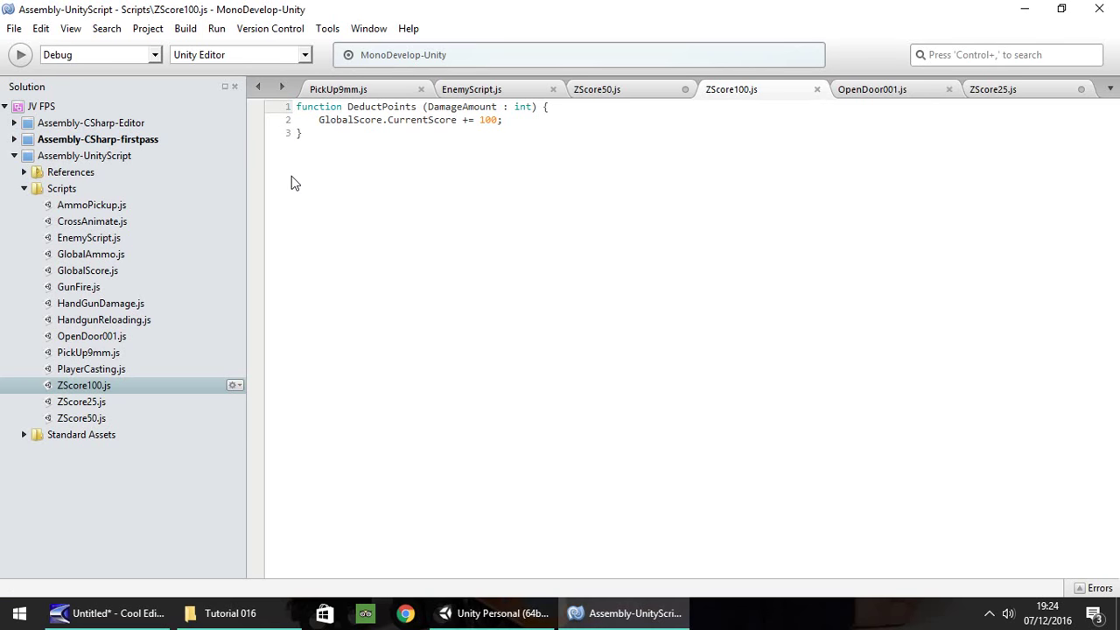
{"action": "key", "text": "Return"}
{"action": "key", "text": "Return"}
{"action": "left_click", "coordinate": [301, 106]}
{"action": "key", "text": "ctrl+v"}
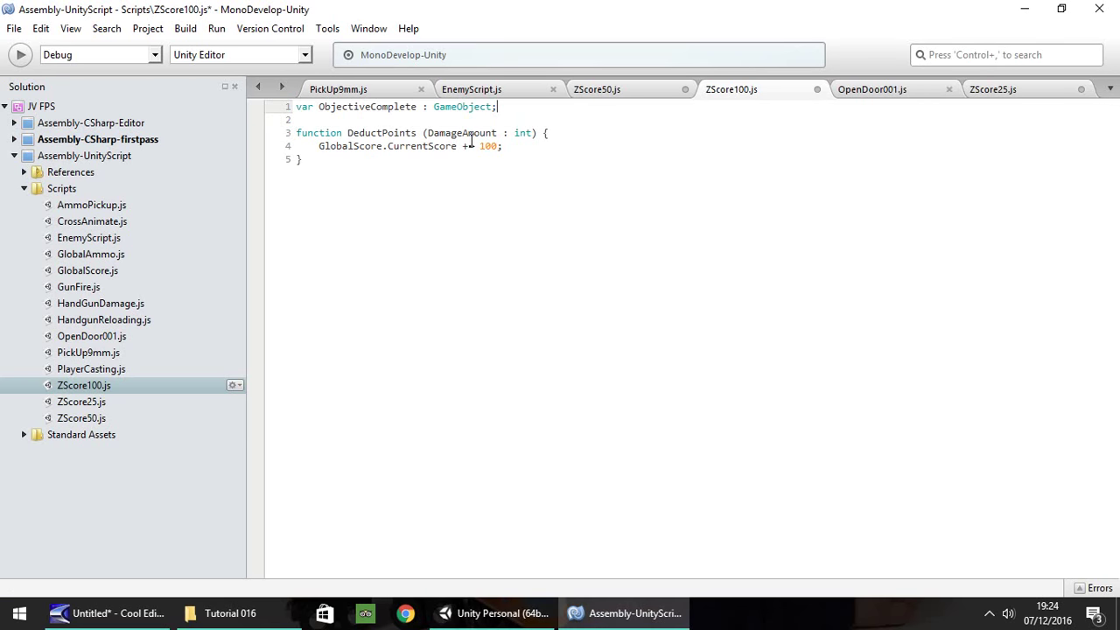
Step: Add "ObjectiveComplete.SetActive(true);" below the CurrentScore line in ZScore100's DeductPoints function
{"action": "left_click", "coordinate": [516, 148]}
{"action": "key", "text": "Return"}
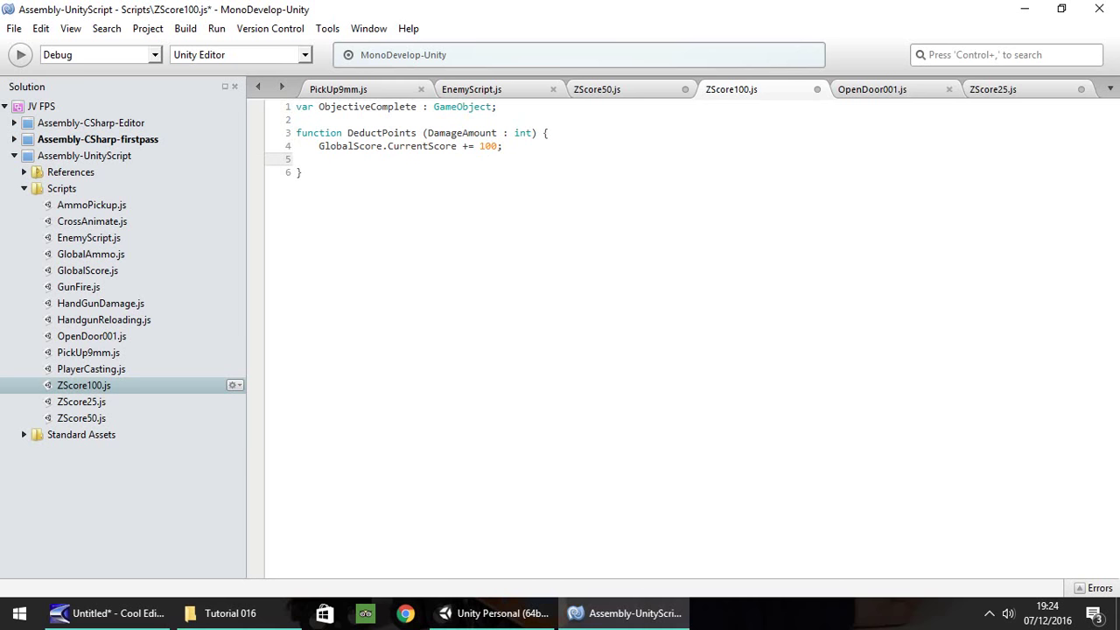
{"action": "type", "text": "ObjectiveComplete.SetActive(true);"}
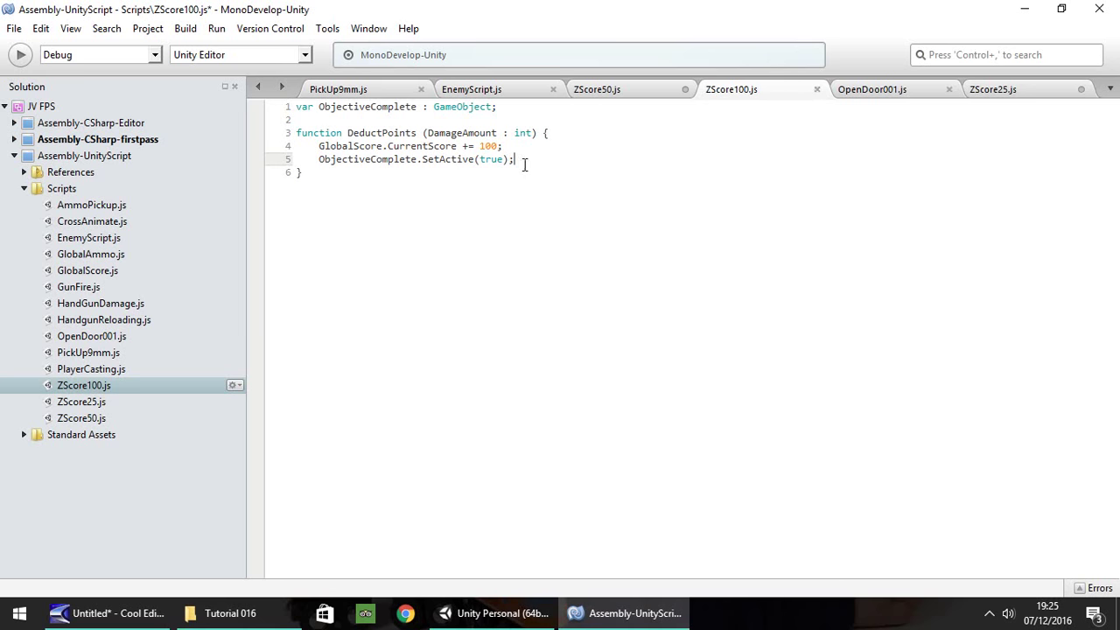
Step: Copy the SetActive line from ZScore100 into ZScore50 below its CurrentScore line and save ZScore50
{"action": "left_click_drag", "start_coordinate": [531, 164], "coordinate": [318, 159]}
{"action": "key", "text": "ctrl+c"}
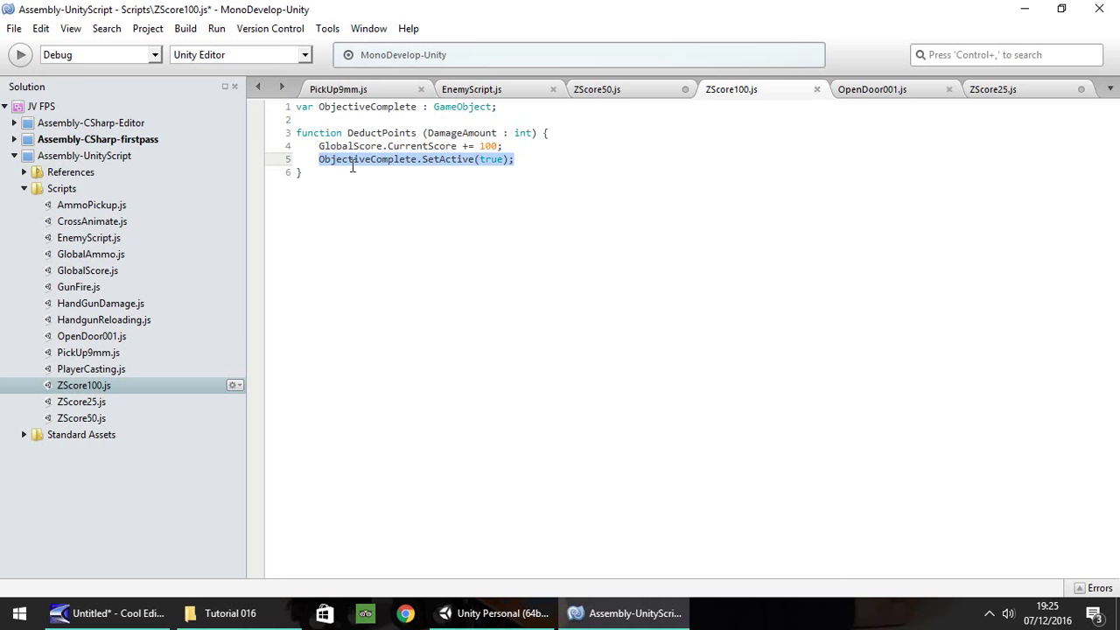
{"action": "left_click", "coordinate": [625, 91]}
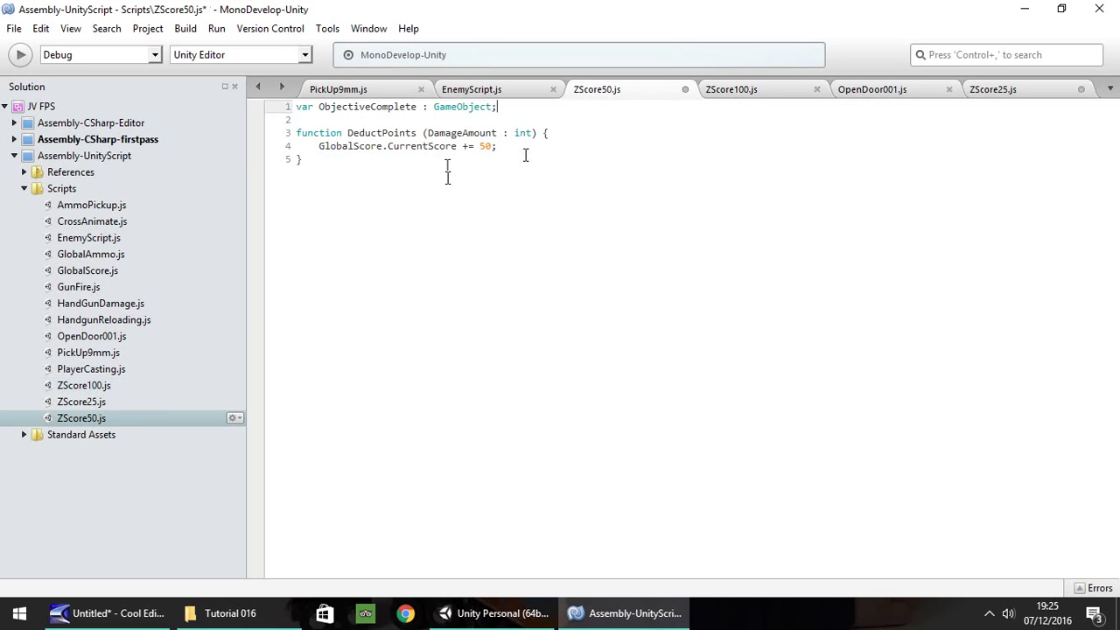
{"action": "left_click", "coordinate": [530, 145]}
{"action": "key", "text": "Return"}
{"action": "key", "text": "ctrl+v"}
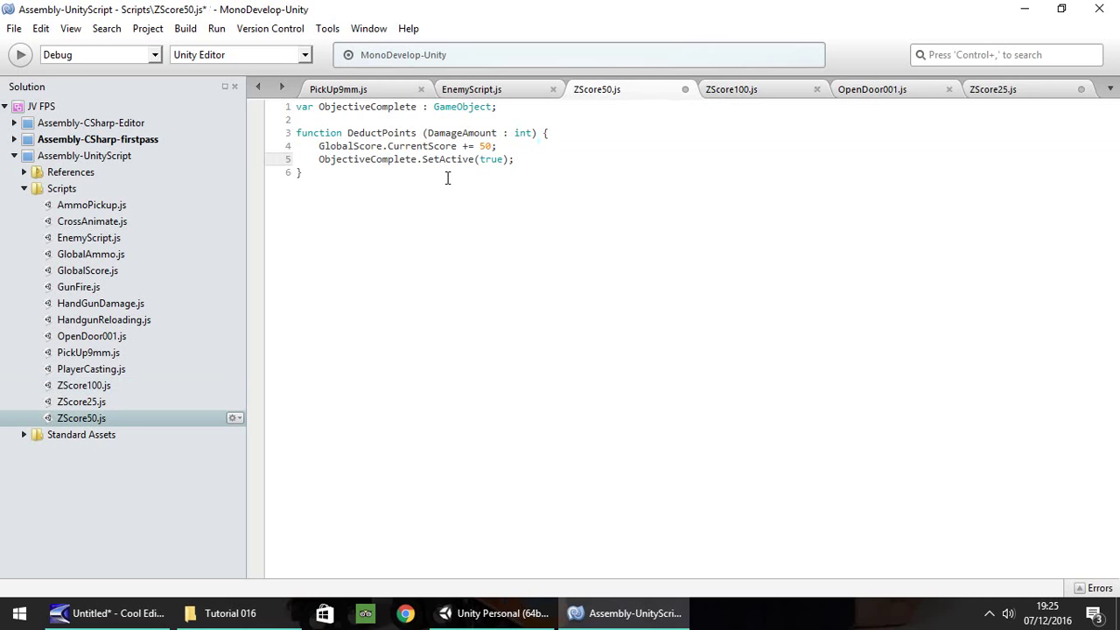
{"action": "key", "text": "ctrl+s"}
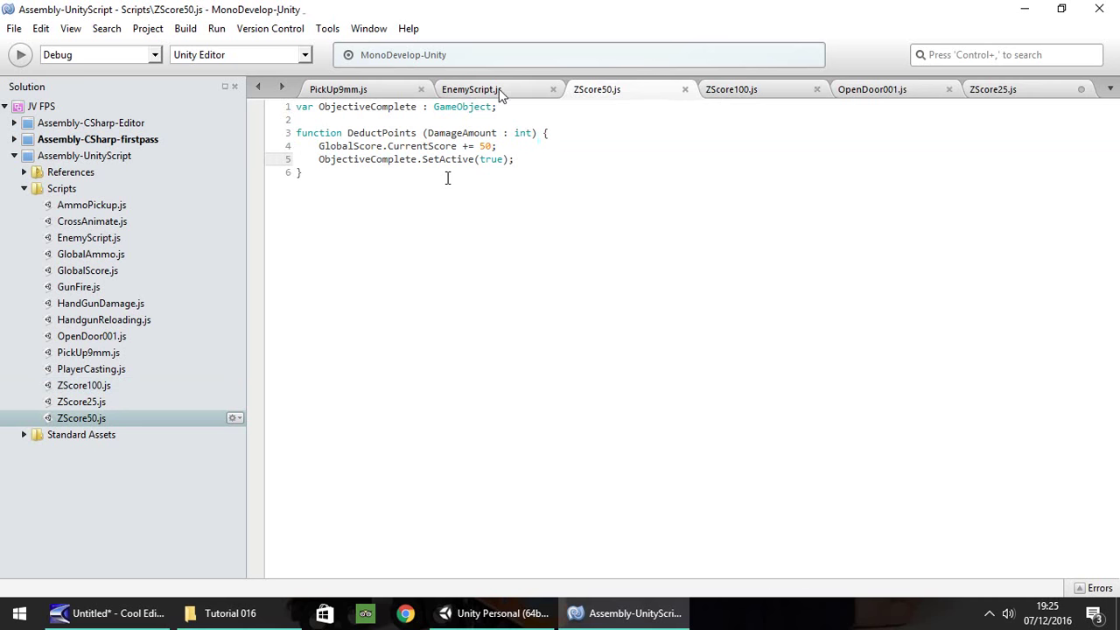
Step: Paste the copied SetActive line below the CurrentScore line in ZScore25's DeductPoints function and save the script
{"action": "left_click", "coordinate": [1012, 91]}
{"action": "left_click", "coordinate": [534, 143]}
{"action": "key", "text": "Return"}
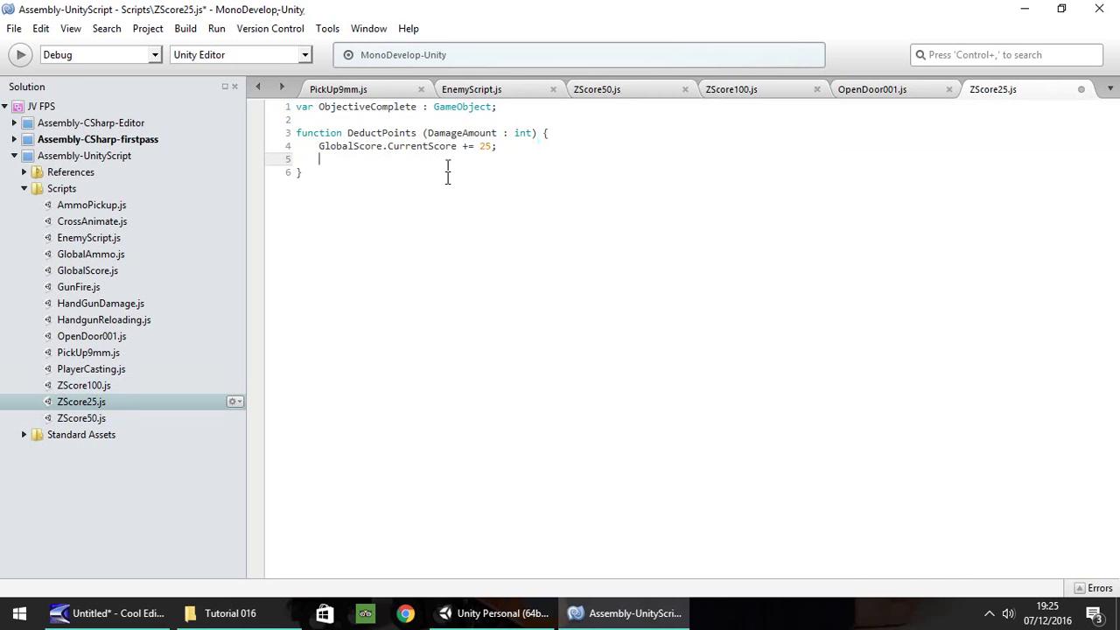
{"action": "key", "text": "ctrl+v"}
{"action": "key", "text": "ctrl+s"}
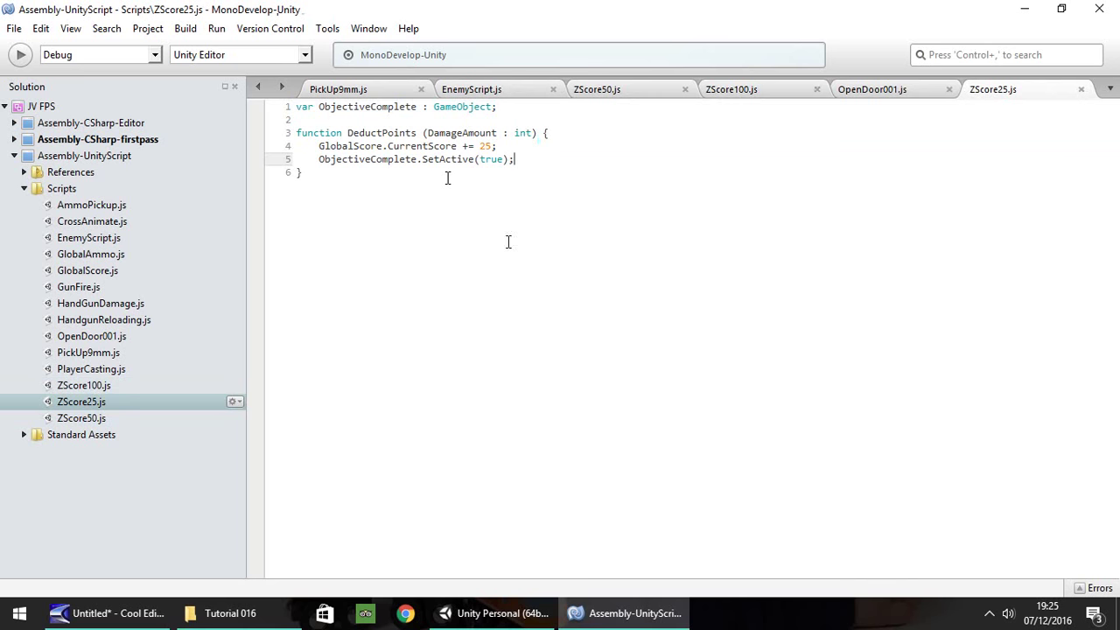
Step: Switch back to Unity and assign Objective03's BlueTick to the Objective Complete slot of Target001's Z Score 25 script
{"action": "left_click", "coordinate": [461, 616]}
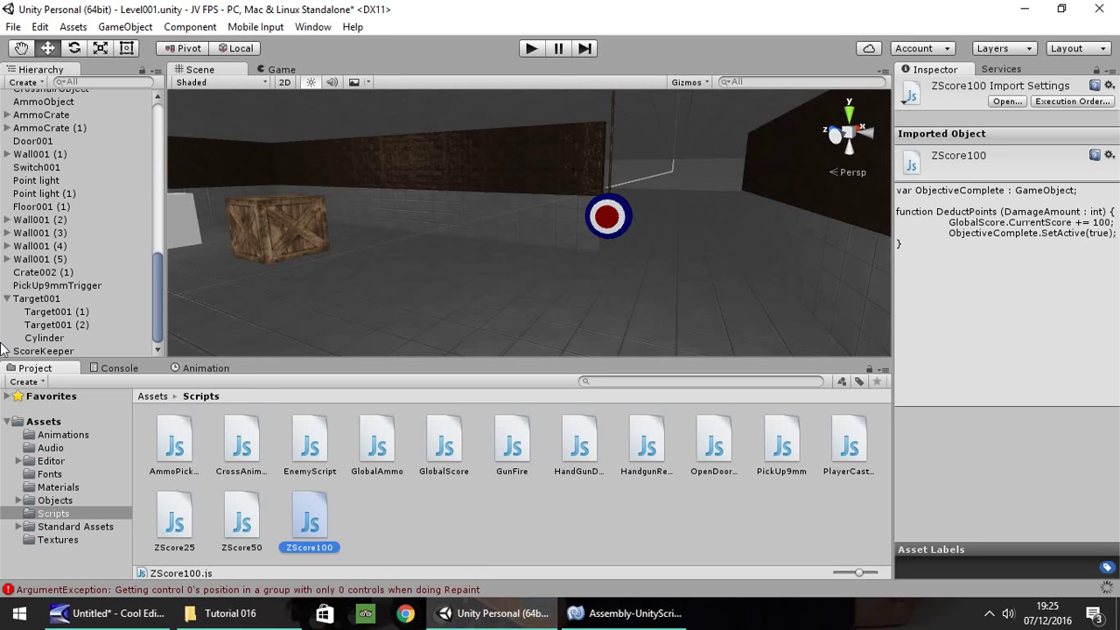
{"action": "left_click", "coordinate": [54, 299]}
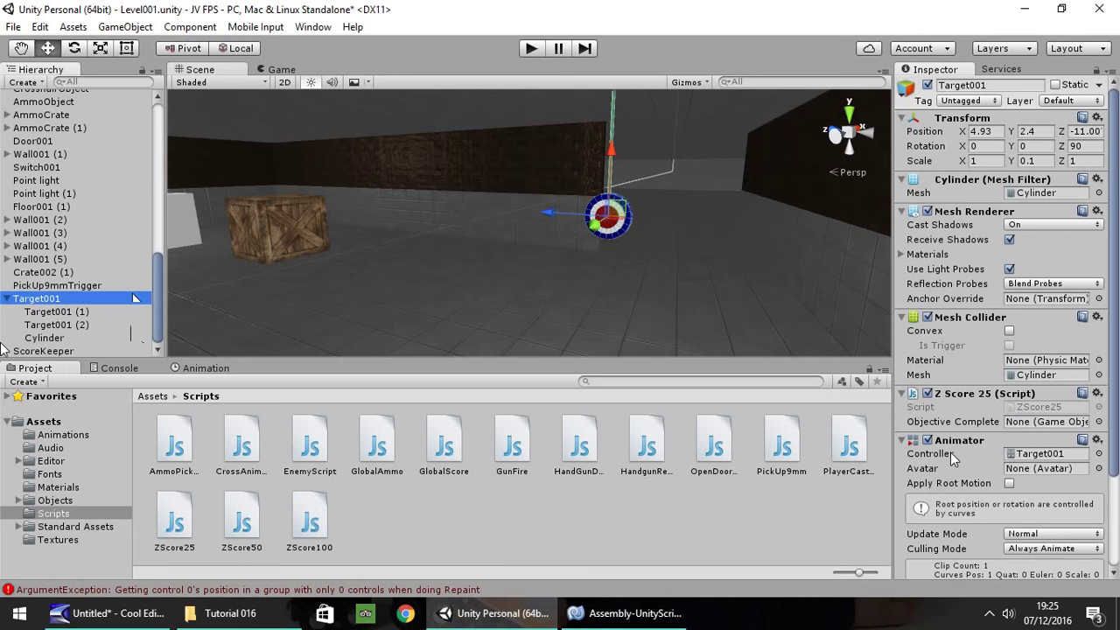
{"action": "scroll", "coordinate": [954, 460], "scroll_direction": "down", "scroll_amount": 3}
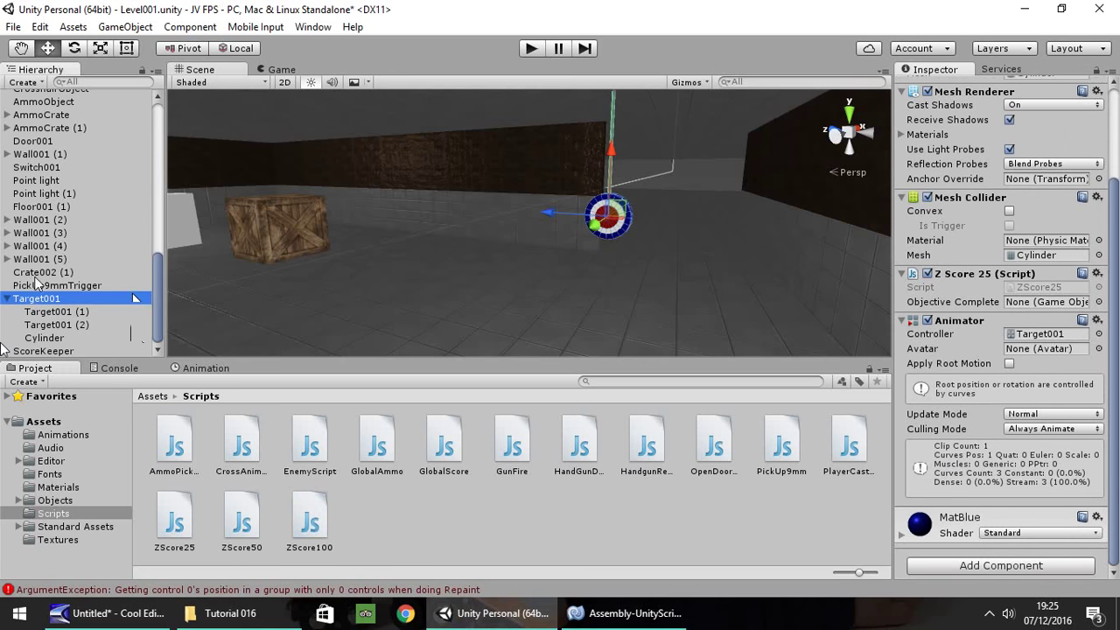
{"action": "left_click_drag", "start_coordinate": [134, 299], "coordinate": [1027, 302]}
Step: Assign Objective03's BlueTick to the Objective Complete slot of the Z Score 50 script on Target001 (1)
{"action": "scroll", "coordinate": [75, 315], "scroll_direction": "down", "scroll_amount": 5}
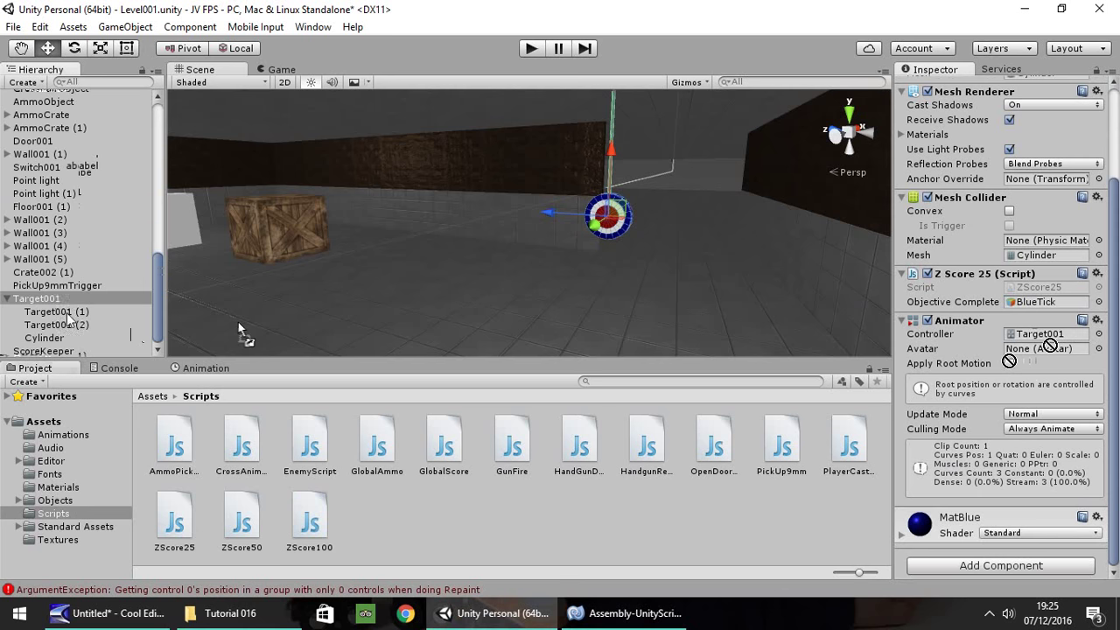
{"action": "left_click", "coordinate": [83, 312]}
{"action": "scroll", "coordinate": [83, 312], "scroll_direction": "up", "scroll_amount": 4}
{"action": "left_click_drag", "start_coordinate": [70, 222], "coordinate": [1037, 429]}
Step: Assign Objective03's BlueTick to the Objective Complete slot of the Z Score 100 script on Target001 (2)
{"action": "scroll", "coordinate": [64, 254], "scroll_direction": "down", "scroll_amount": 3}
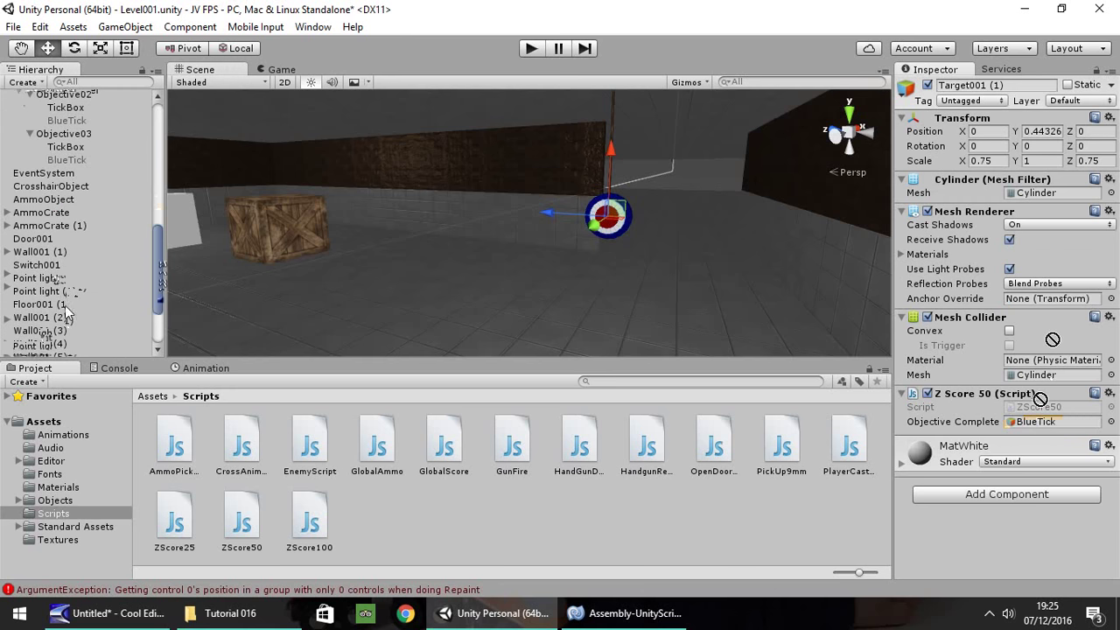
{"action": "scroll", "coordinate": [64, 254], "scroll_direction": "down", "scroll_amount": 3}
{"action": "left_click", "coordinate": [69, 324]}
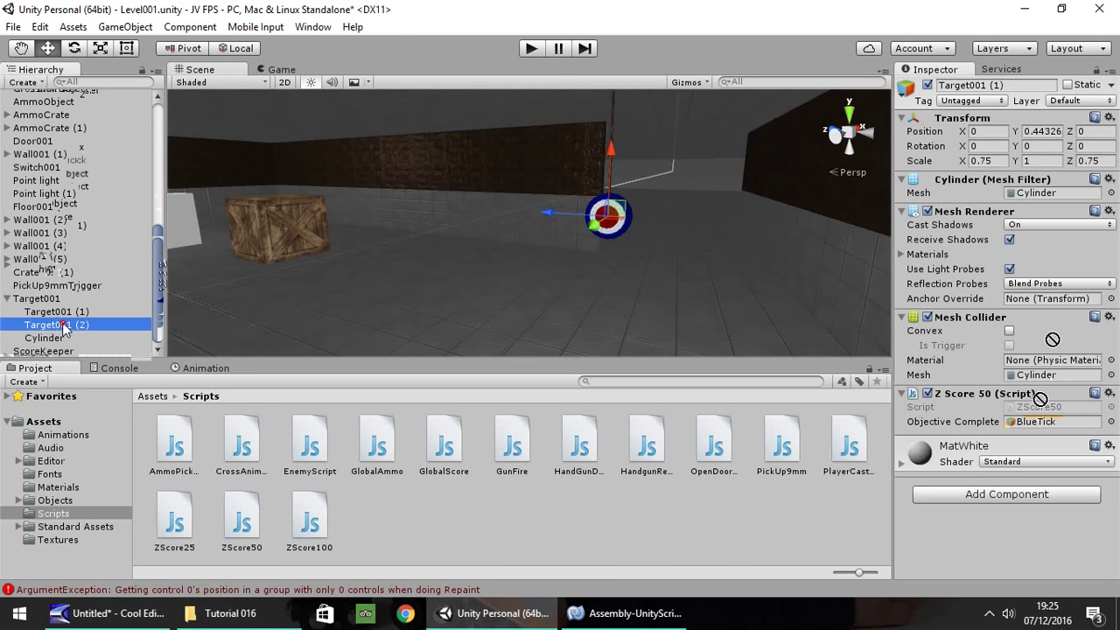
{"action": "scroll", "coordinate": [131, 289], "scroll_direction": "up", "scroll_amount": 6}
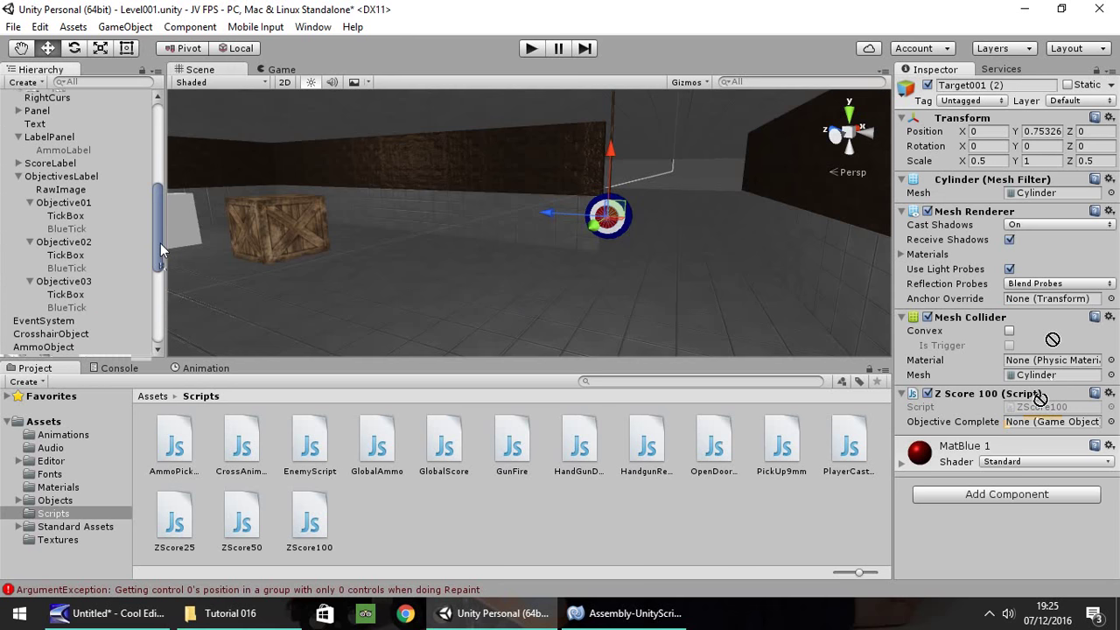
{"action": "left_click", "coordinate": [72, 309]}
{"action": "left_click_drag", "start_coordinate": [72, 317], "coordinate": [1037, 424]}
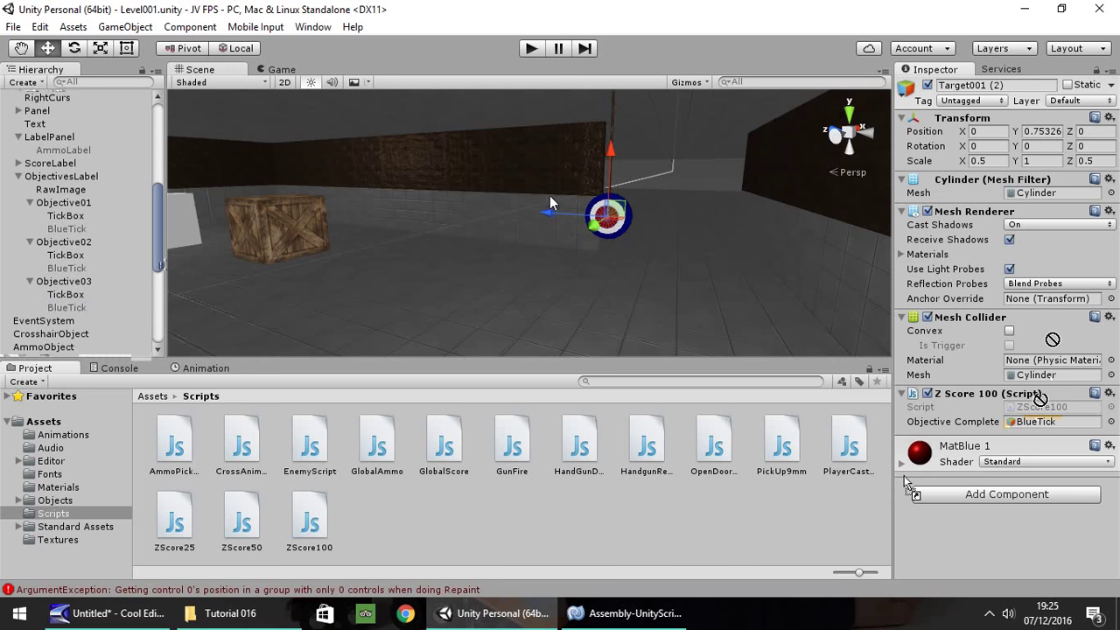
Step: Play-test the level by taking the 9mm pistol from the crate and opening the door with its wall button
{"action": "left_click", "coordinate": [531, 50]}
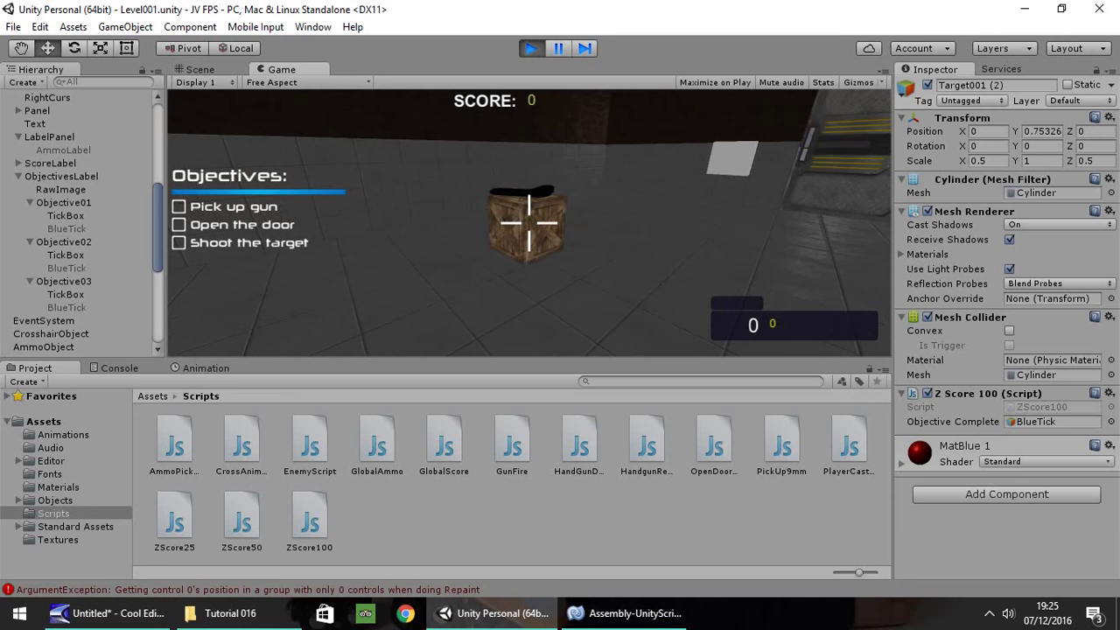
{"action": "key", "text": "w"}
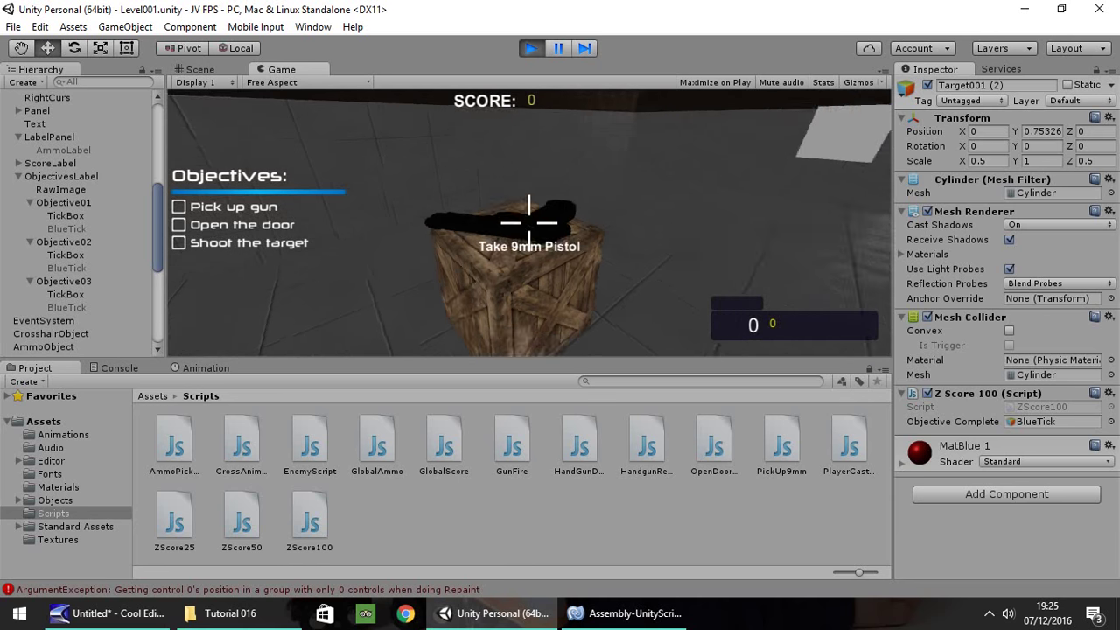
{"action": "key", "text": "e"}
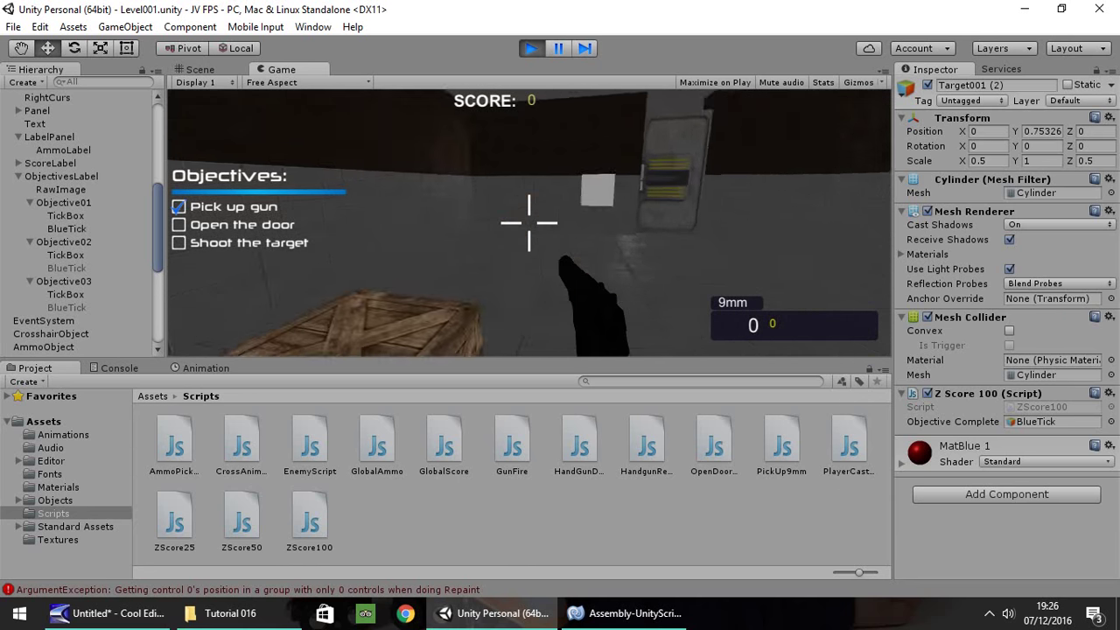
{"action": "key", "text": "e"}
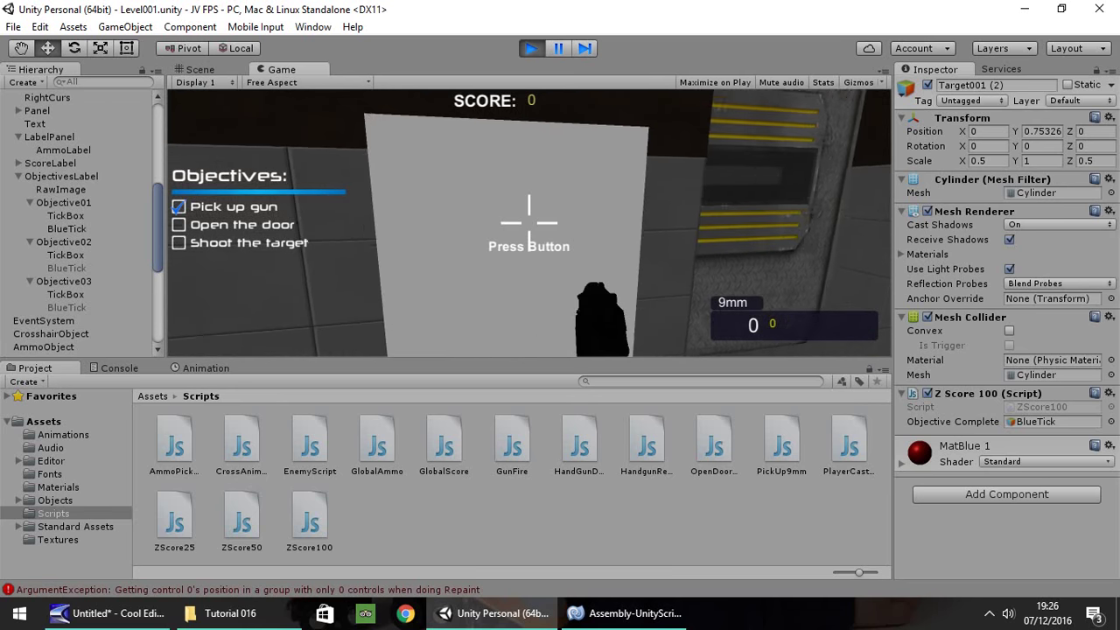
{"action": "key", "text": "w"}
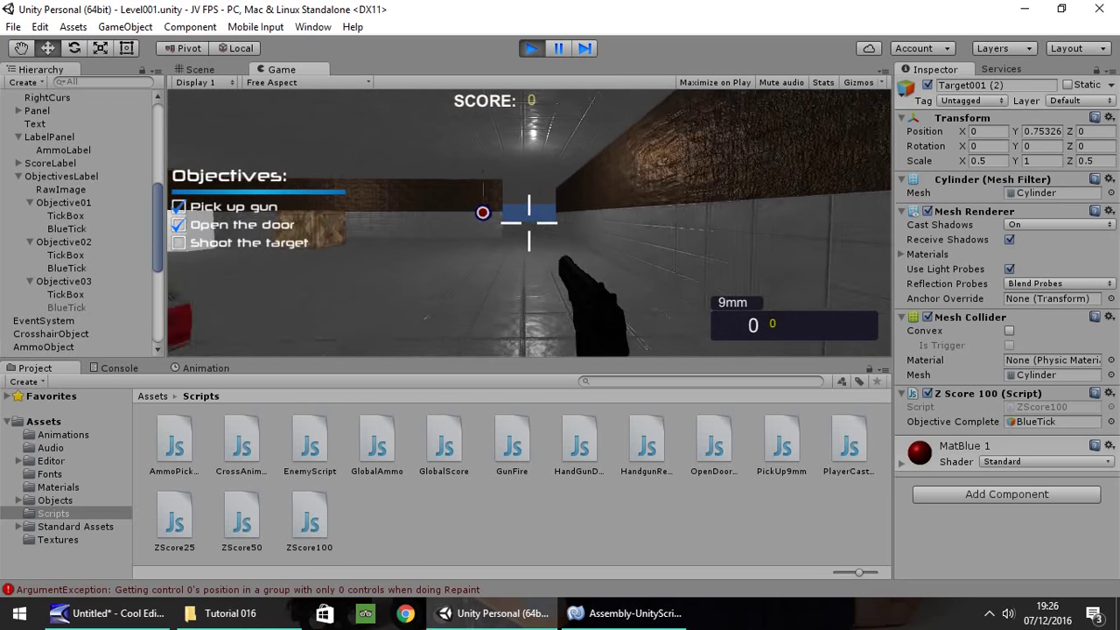
Step: Collect the ammo beyond the door, shoot the hanging target to test the third objective, and stop the play-test
{"action": "key", "text": "w"}
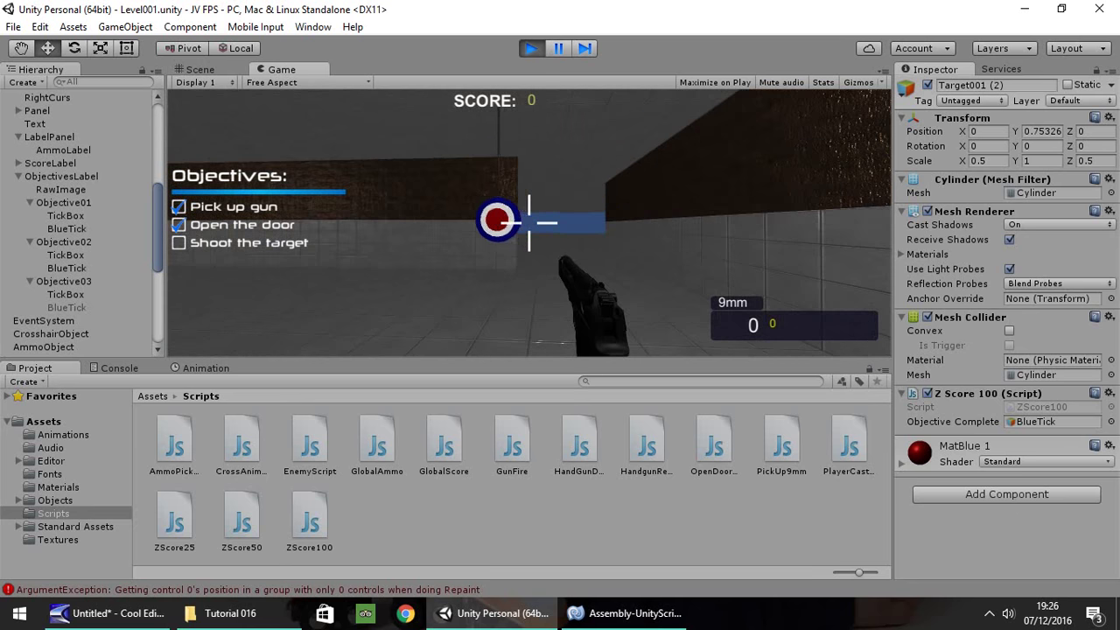
{"action": "key", "text": "w"}
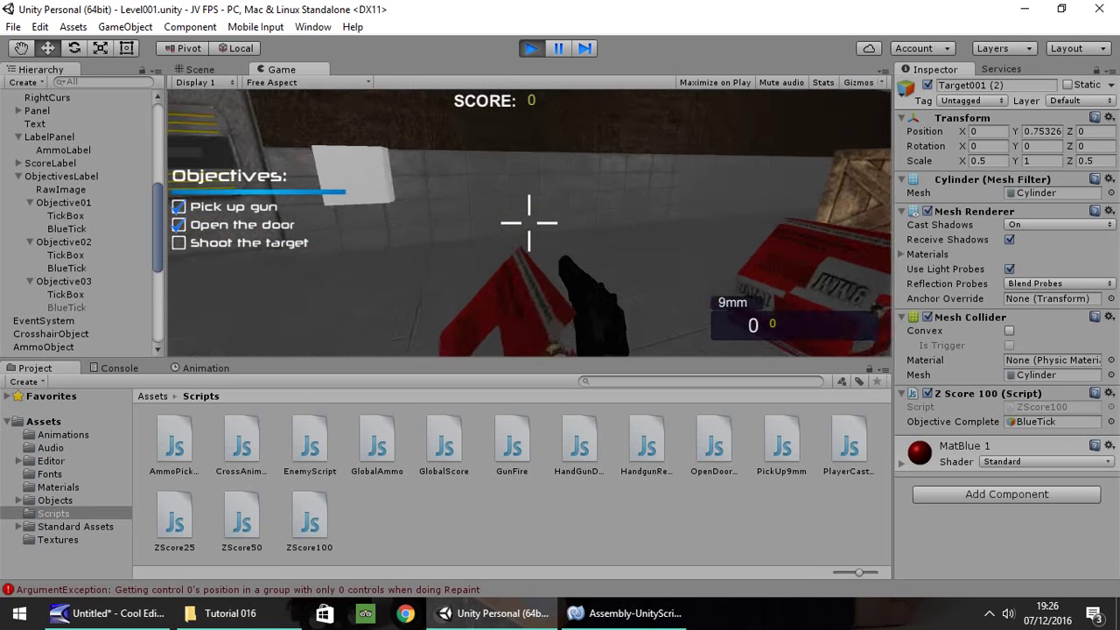
{"action": "key", "text": "w"}
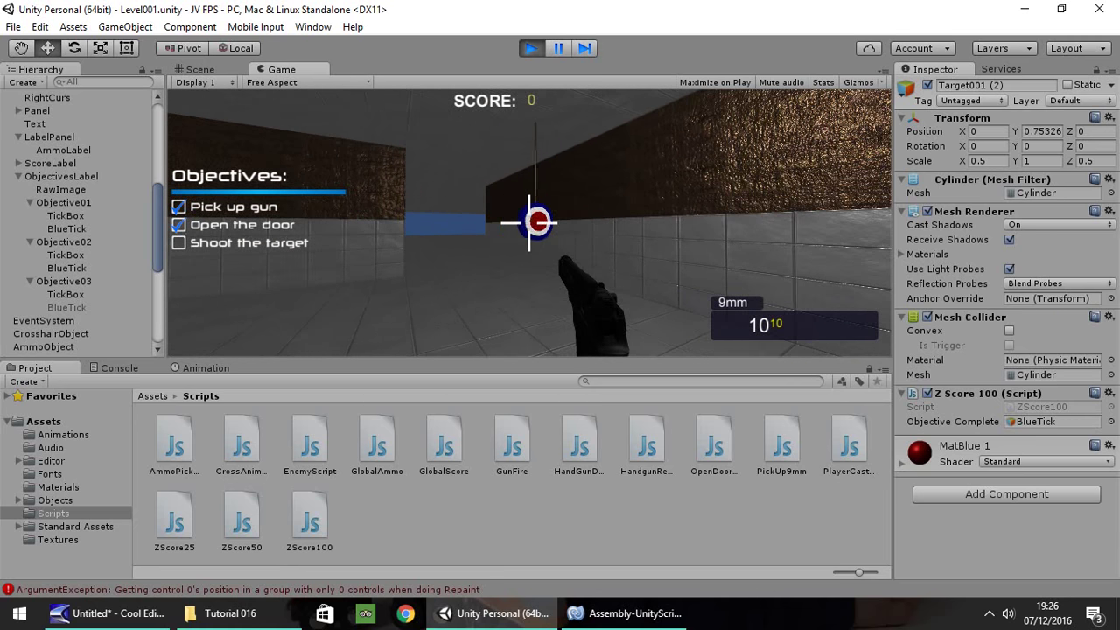
{"action": "left_click", "coordinate": [528, 223]}
{"action": "key", "text": "w"}
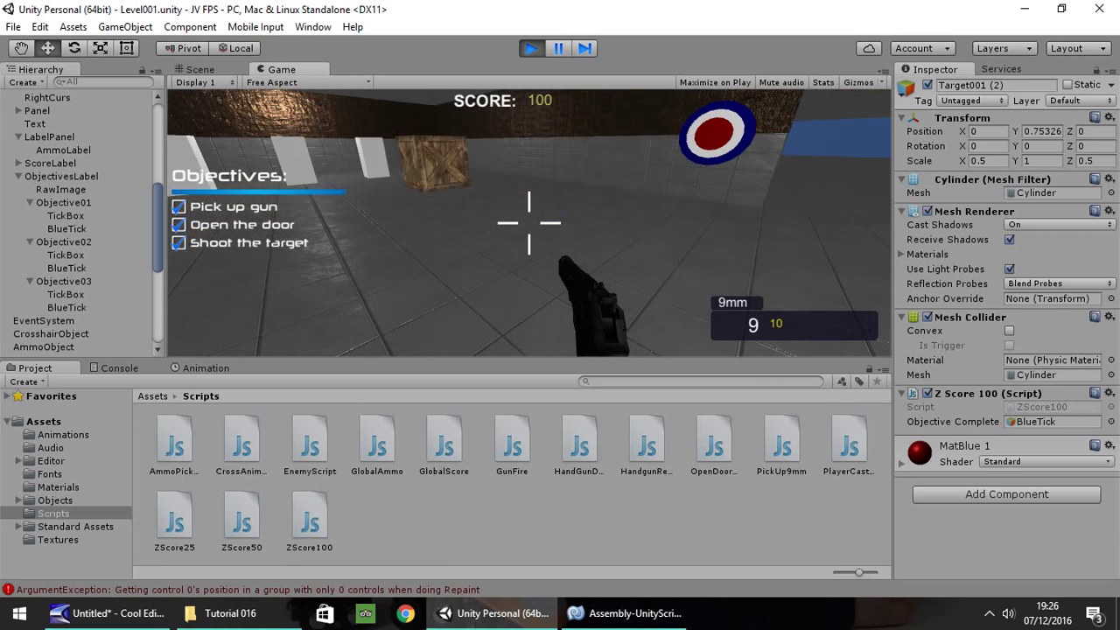
{"action": "left_click", "coordinate": [529, 222]}
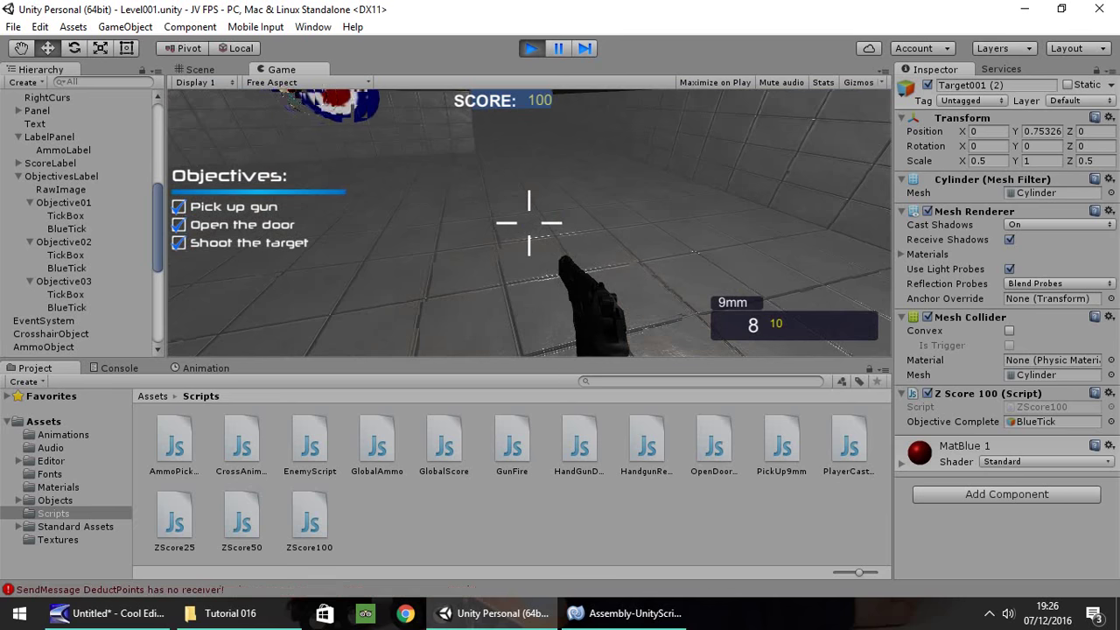
{"action": "key", "text": "ctrl+p"}
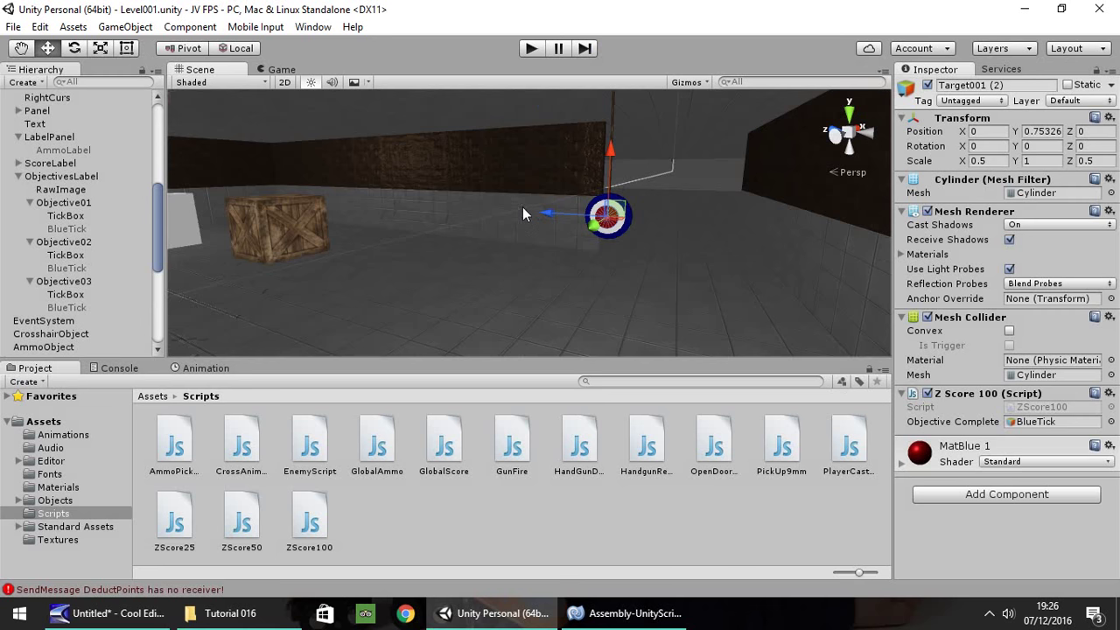
Step: Import the MP5K folder from the Tutorial 016 folder into the project's Objects folder
{"action": "middle_click_drag", "start_coordinate": [522, 213], "coordinate": [454, 252]}
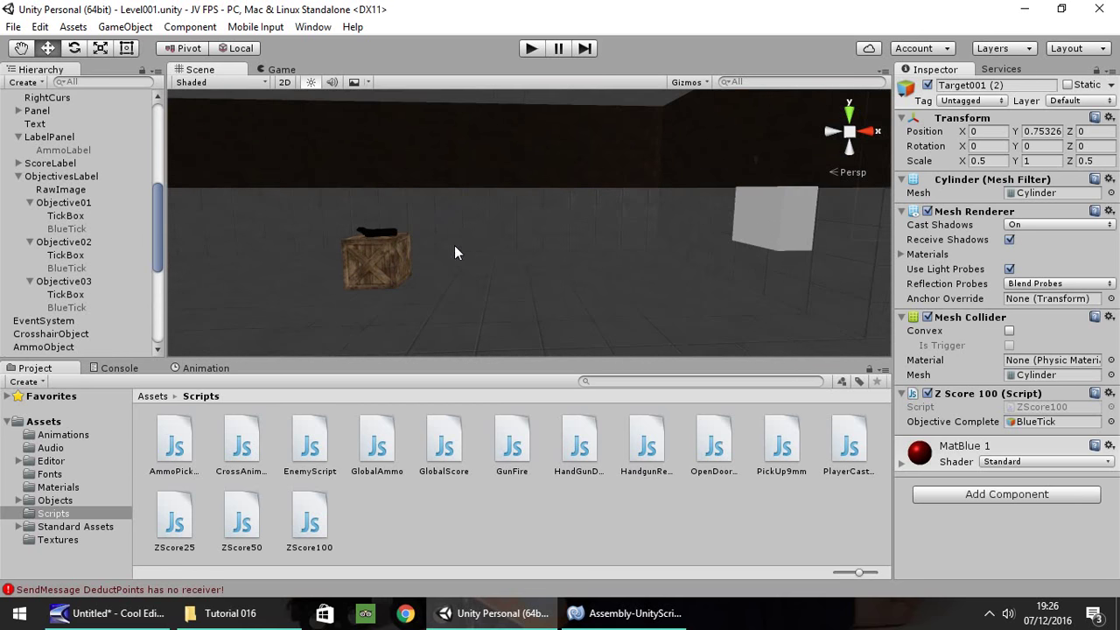
{"action": "left_click", "coordinate": [76, 499]}
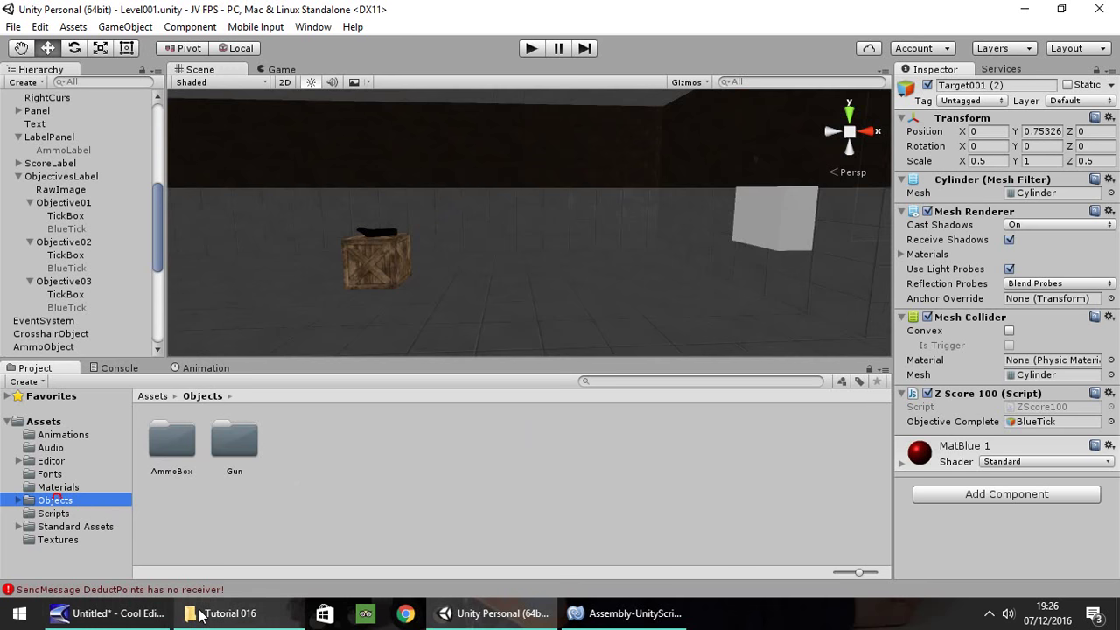
{"action": "left_click", "coordinate": [230, 613]}
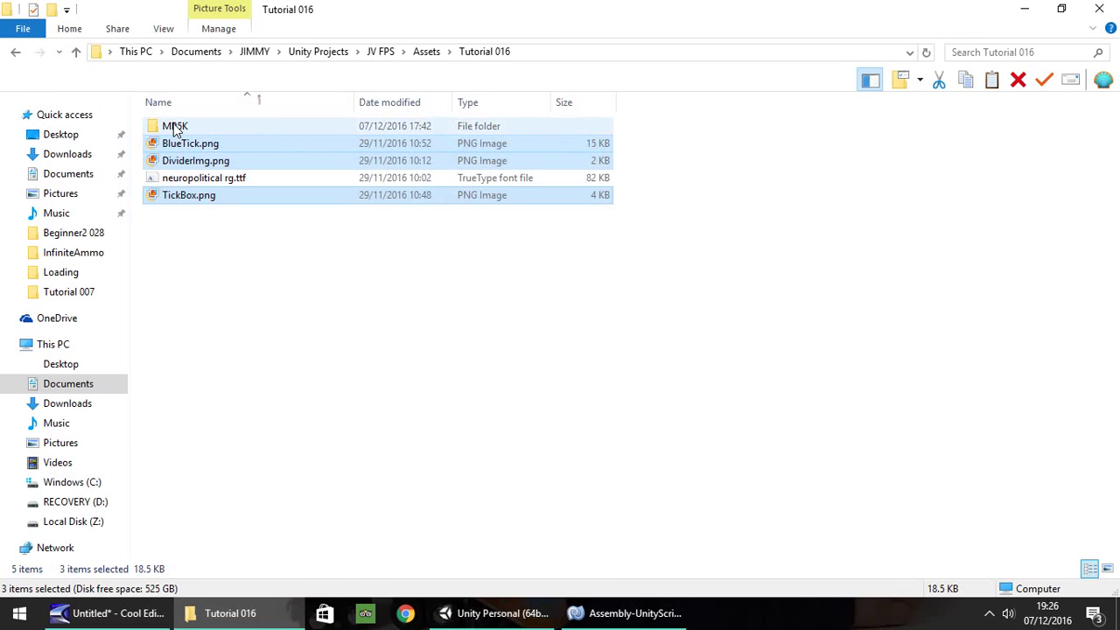
{"action": "left_click_drag", "start_coordinate": [175, 129], "coordinate": [250, 612]}
{"action": "left_click_drag", "start_coordinate": [180, 129], "coordinate": [340, 445]}
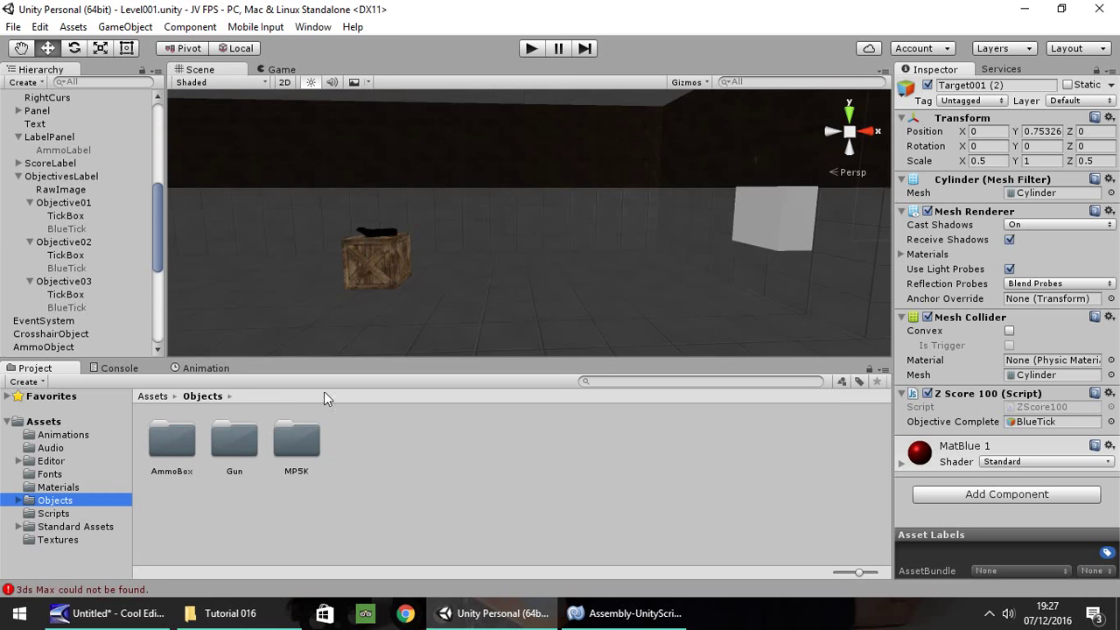
Step: Open the imported MP5K folder and activate the M9 under FirstPersonCharacter as a positioning reference
{"action": "double_click", "coordinate": [298, 449]}
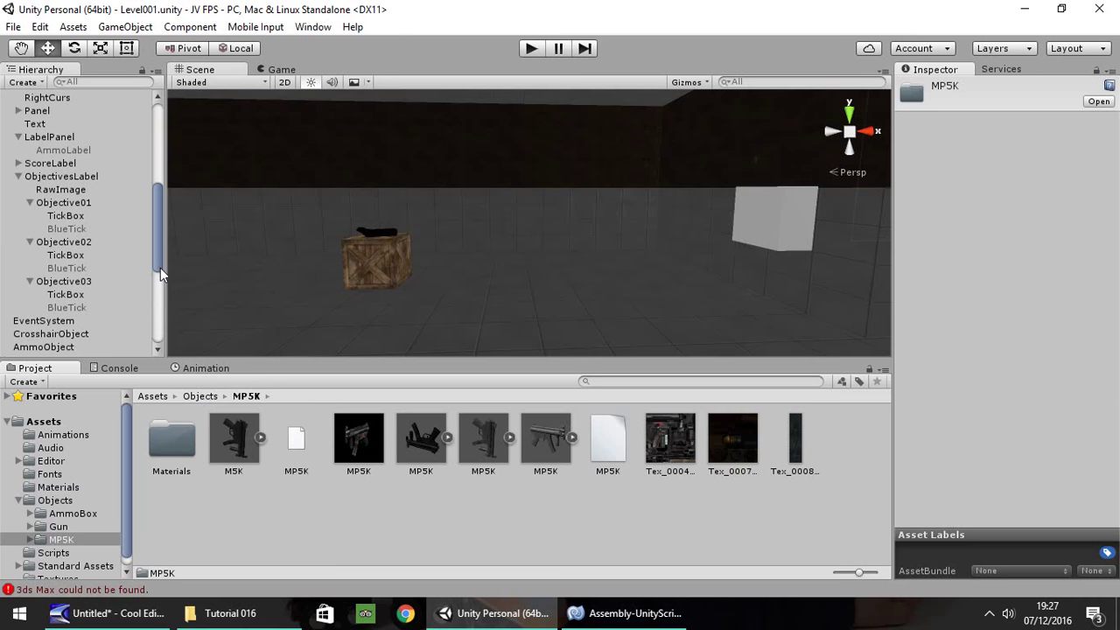
{"action": "left_click_drag", "start_coordinate": [160, 268], "coordinate": [150, 162]}
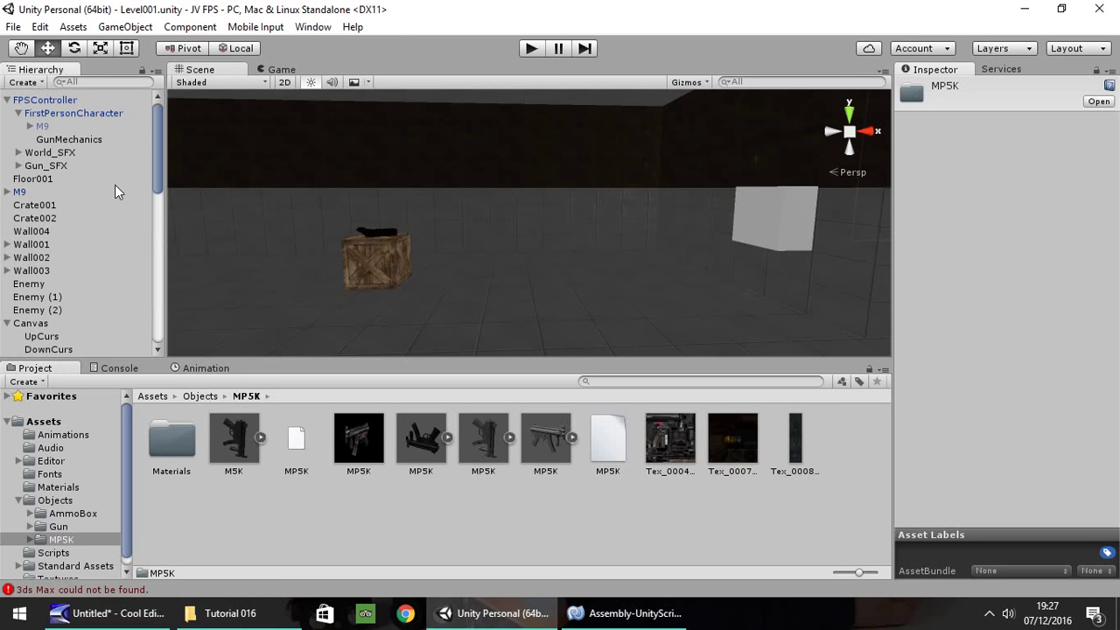
{"action": "left_click", "coordinate": [48, 126]}
{"action": "double_click", "coordinate": [48, 127]}
{"action": "right_click_drag", "start_coordinate": [449, 237], "coordinate": [802, 98]}
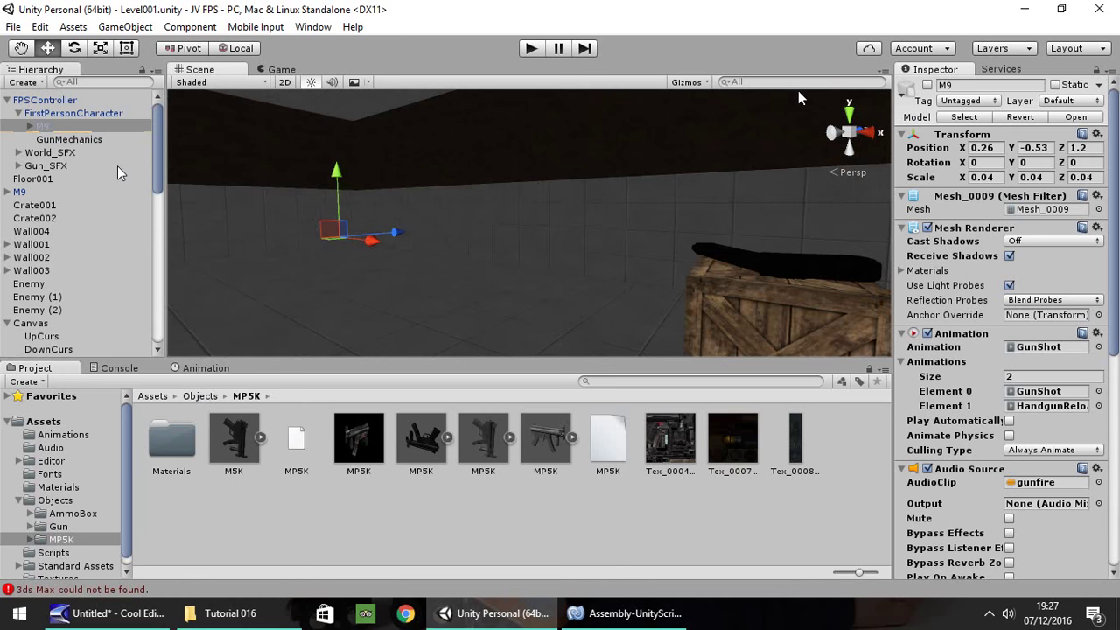
{"action": "left_click", "coordinate": [924, 86]}
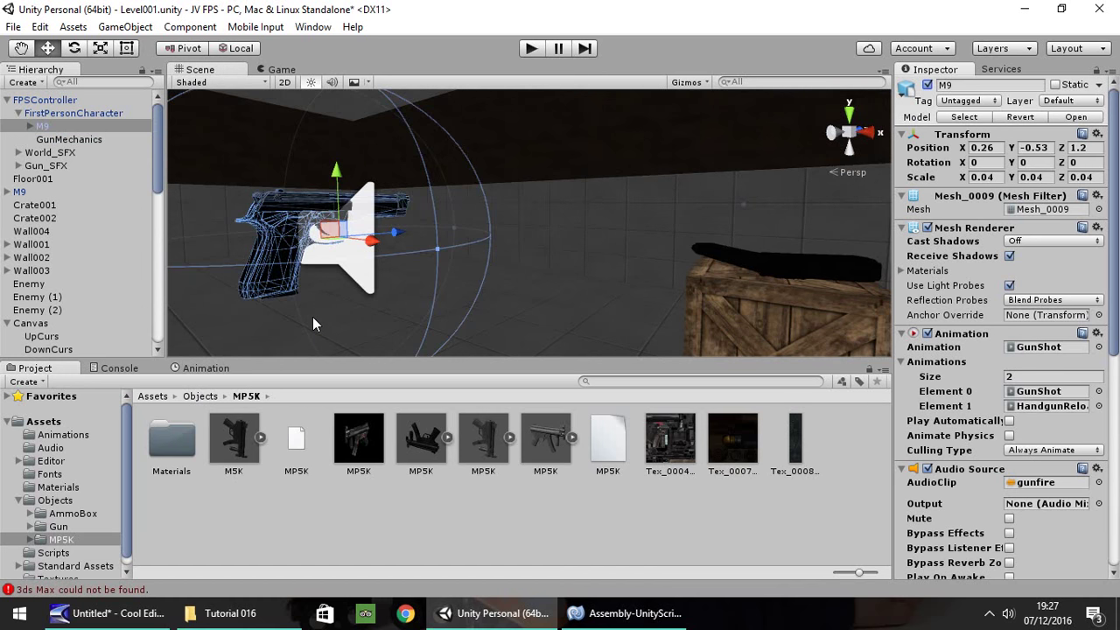
Step: Discard a trial M5K model and place the first MP5K model over the M9 at about X -21.47, Y 1.64, Z -8.412
{"action": "left_click_drag", "start_coordinate": [235, 440], "coordinate": [460, 242]}
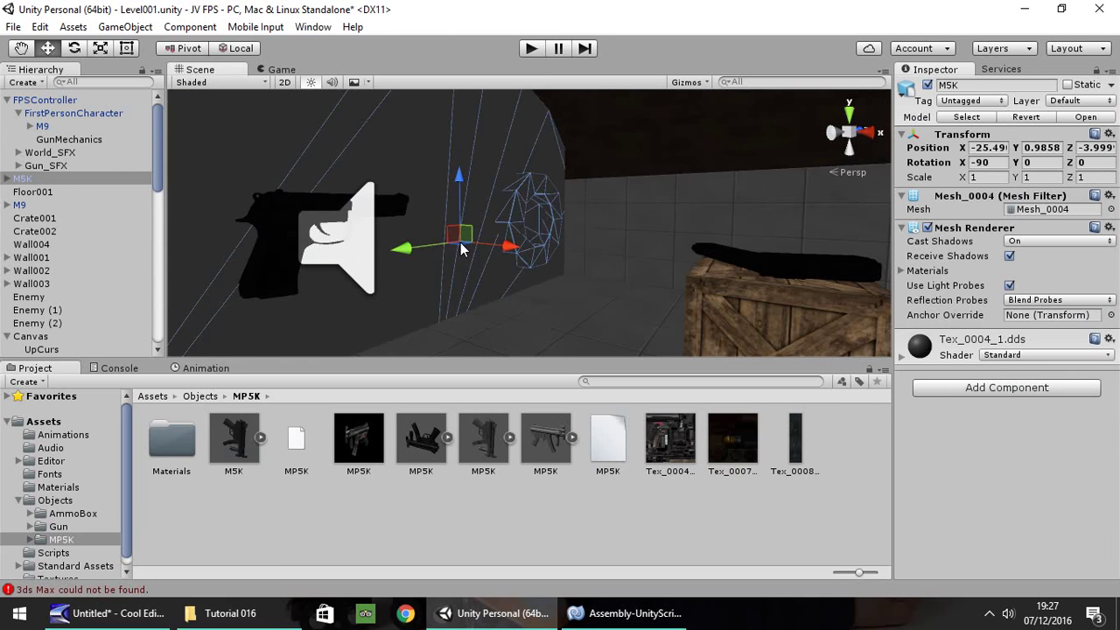
{"action": "key", "text": "Delete"}
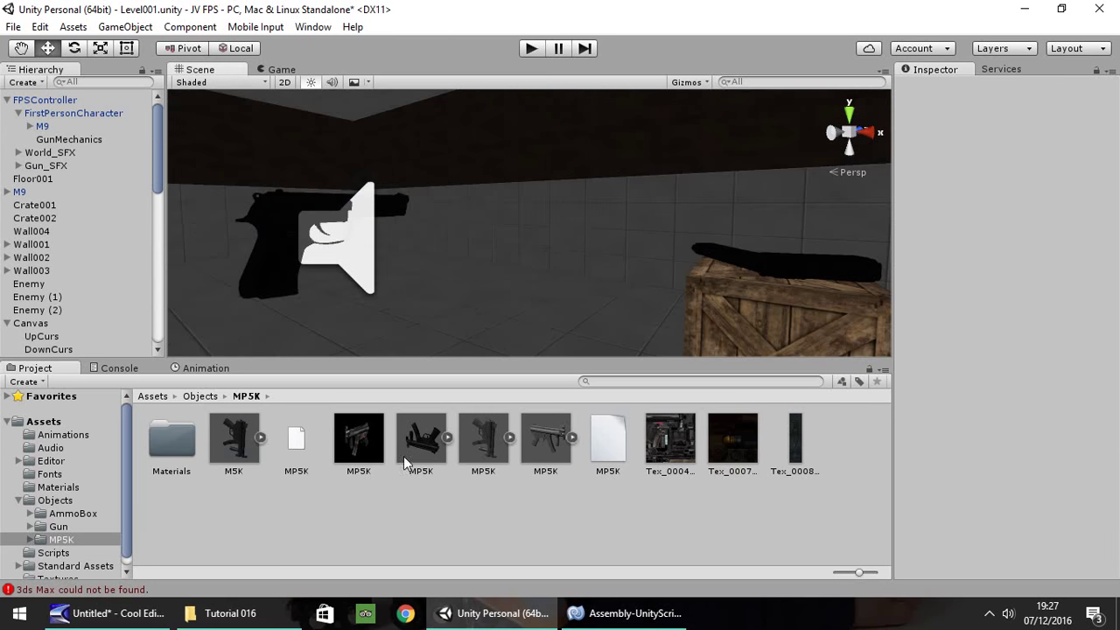
{"action": "left_click_drag", "start_coordinate": [420, 437], "coordinate": [441, 278]}
{"action": "right_click_drag", "start_coordinate": [364, 285], "coordinate": [423, 264]}
{"action": "left_click_drag", "start_coordinate": [401, 242], "coordinate": [546, 326]}
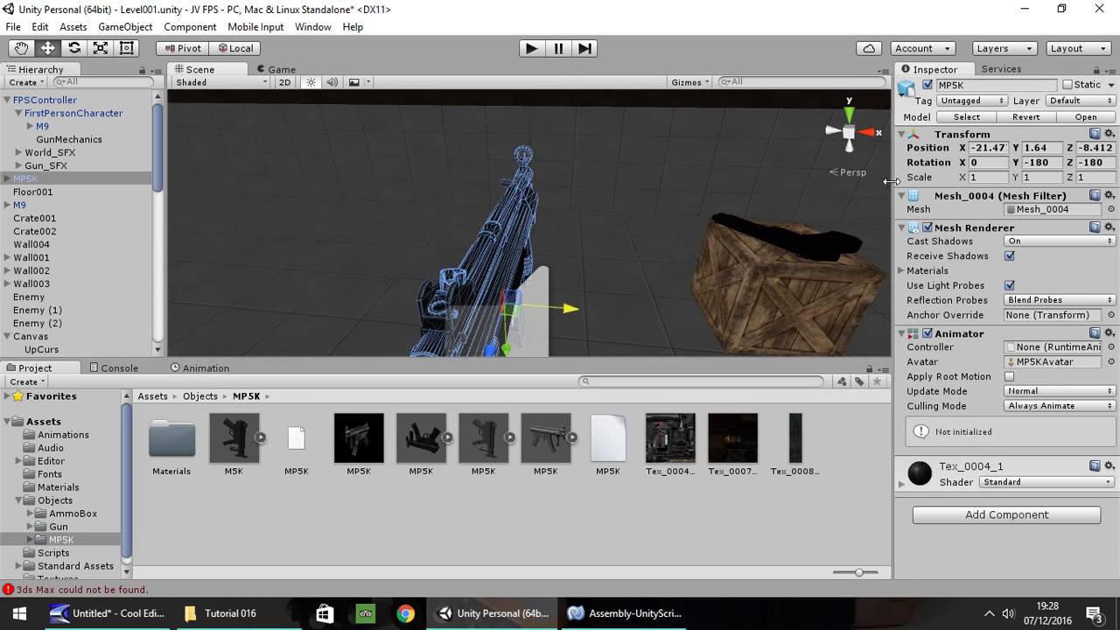
Step: Set the MP5K's scale to 0.75 on the X, Y and Z axes
{"action": "left_click", "coordinate": [979, 178]}
{"action": "type", "text": ".75"}
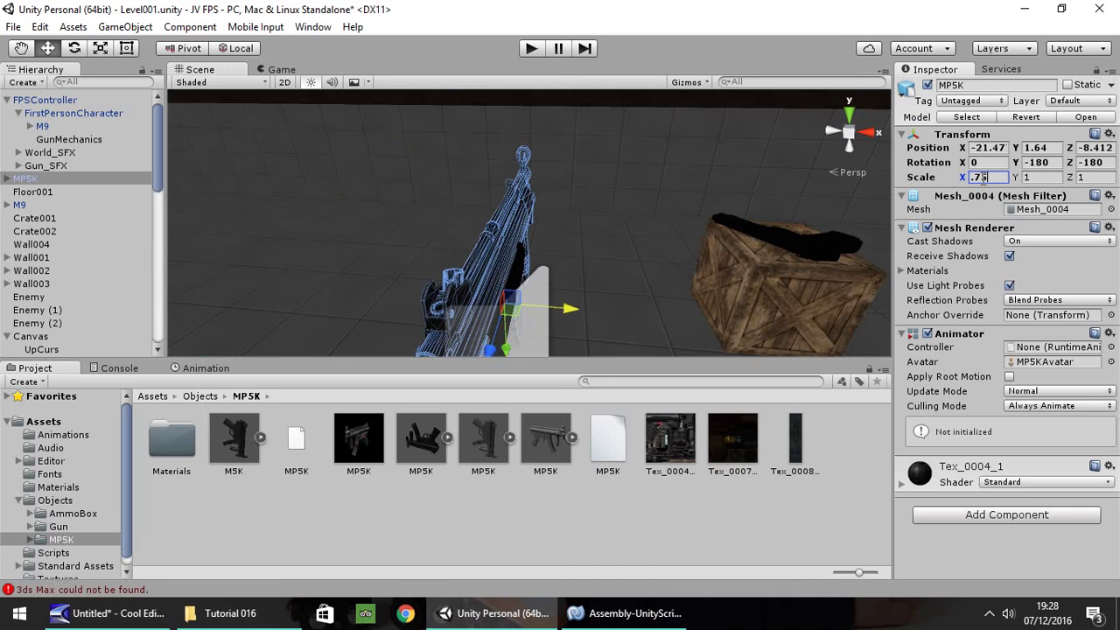
{"action": "key", "text": "Tab"}
{"action": "type", "text": ".75"}
{"action": "key", "text": "Tab"}
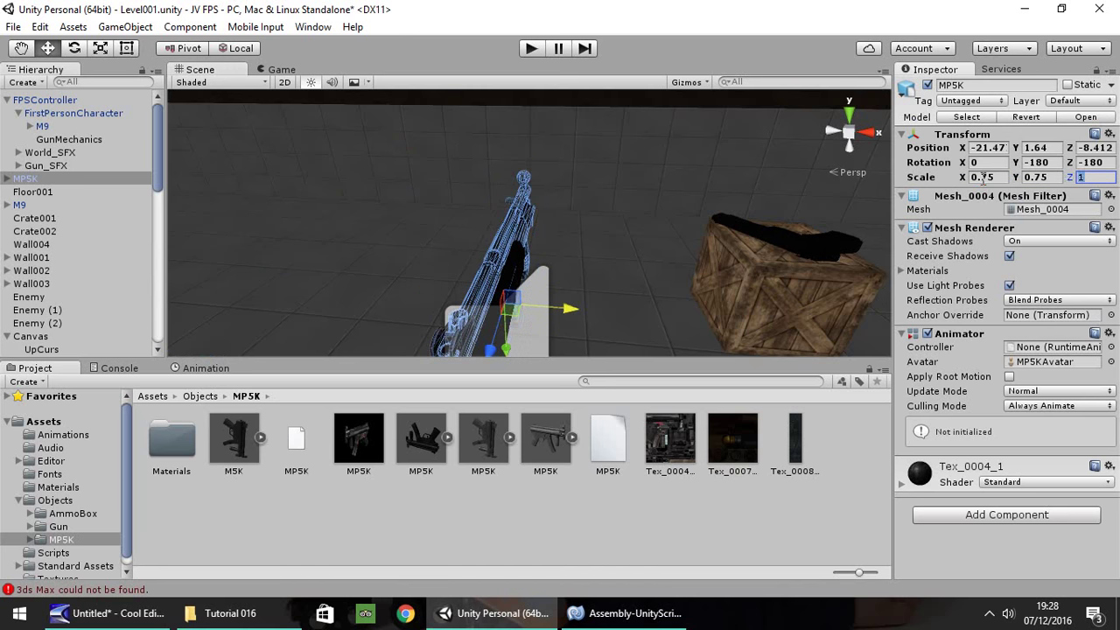
{"action": "type", "text": ".75"}
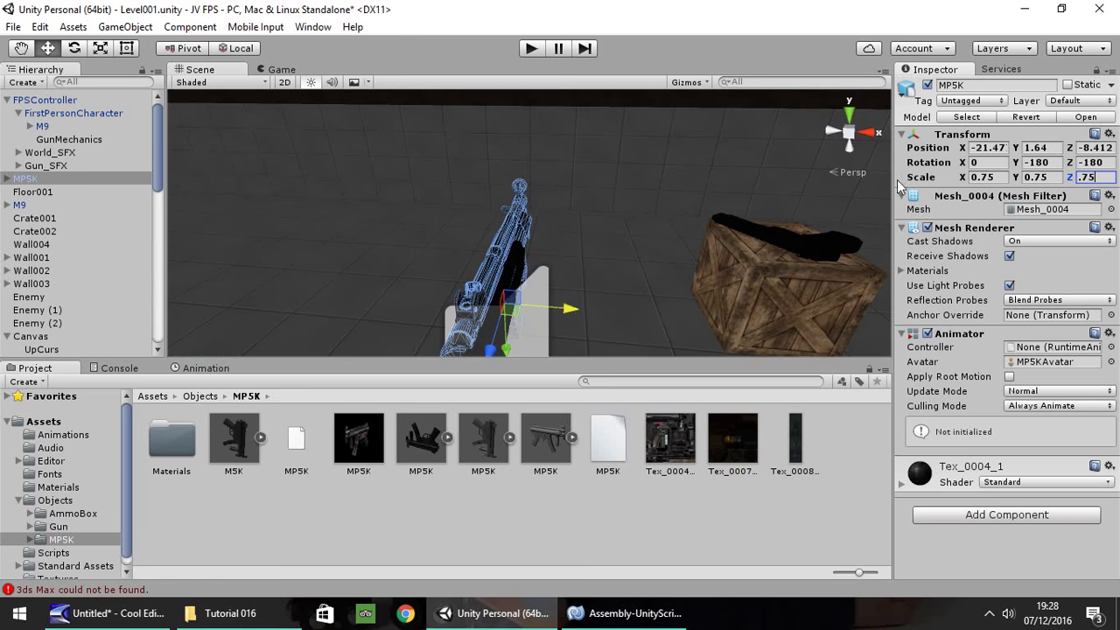
Step: Parent the MP5K to FirstPersonCharacter and deactivate the M9 under the same parent
{"action": "right_click_drag", "start_coordinate": [644, 229], "coordinate": [411, 172]}
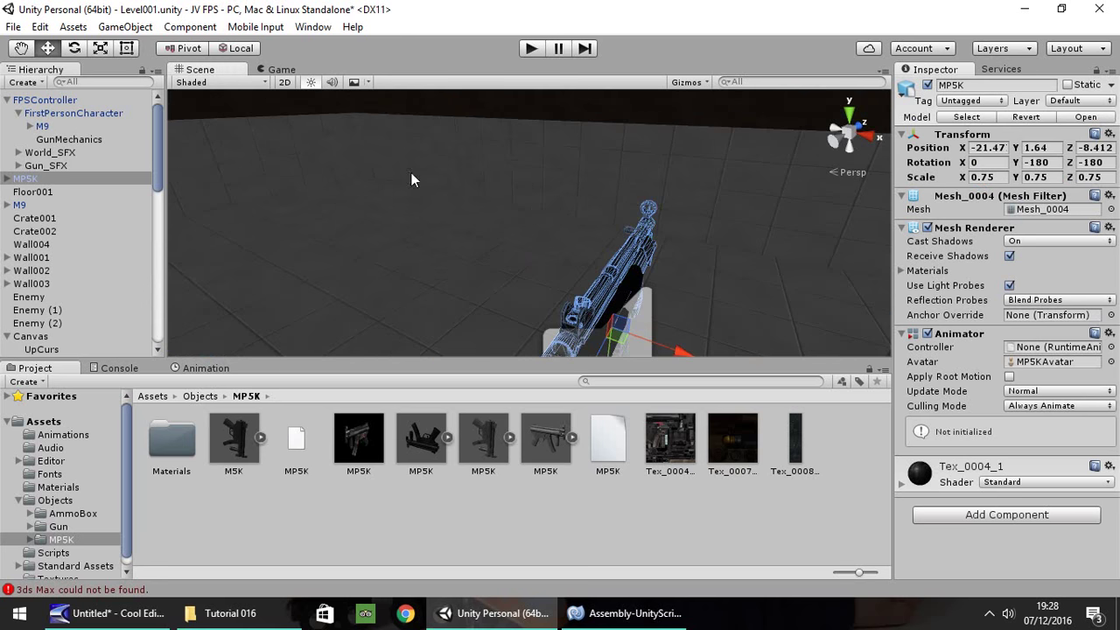
{"action": "left_click_drag", "start_coordinate": [26, 179], "coordinate": [70, 118]}
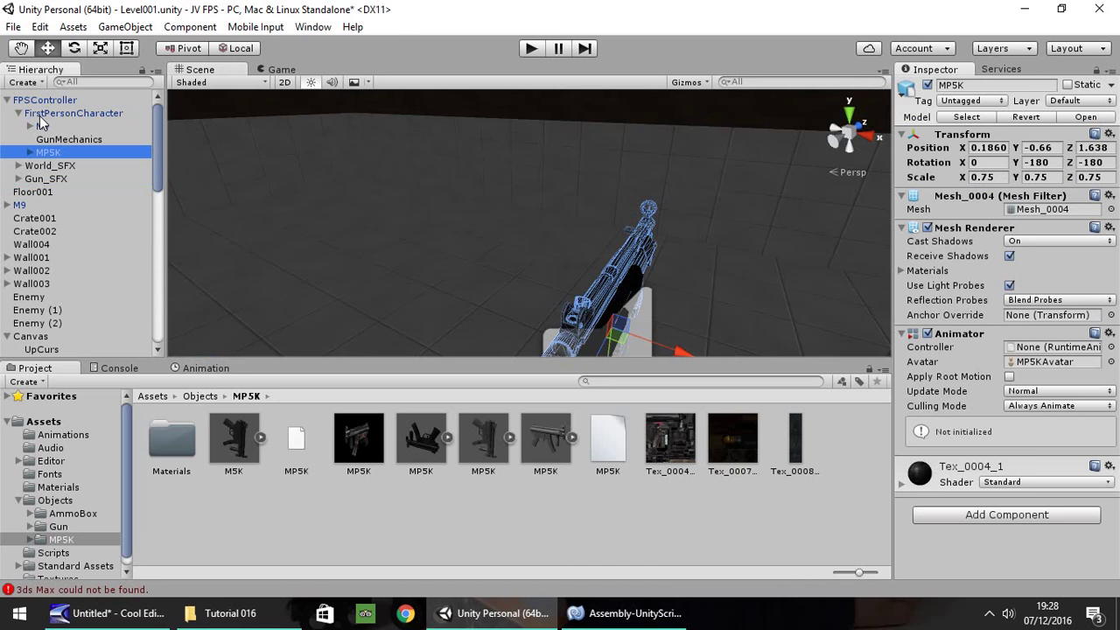
{"action": "left_click", "coordinate": [83, 128]}
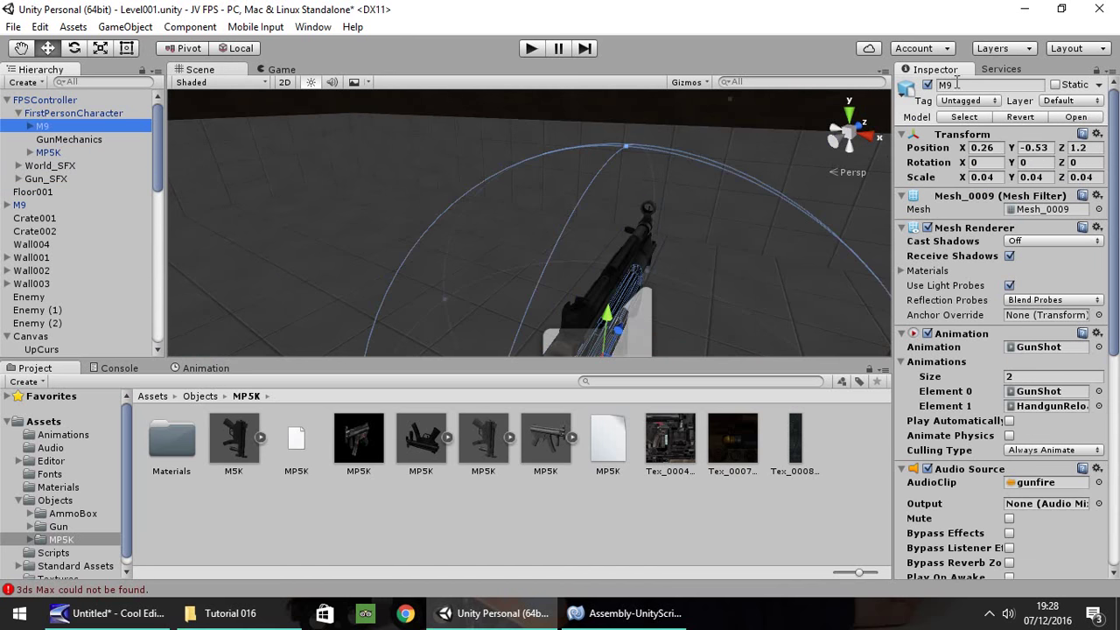
{"action": "left_click", "coordinate": [928, 85]}
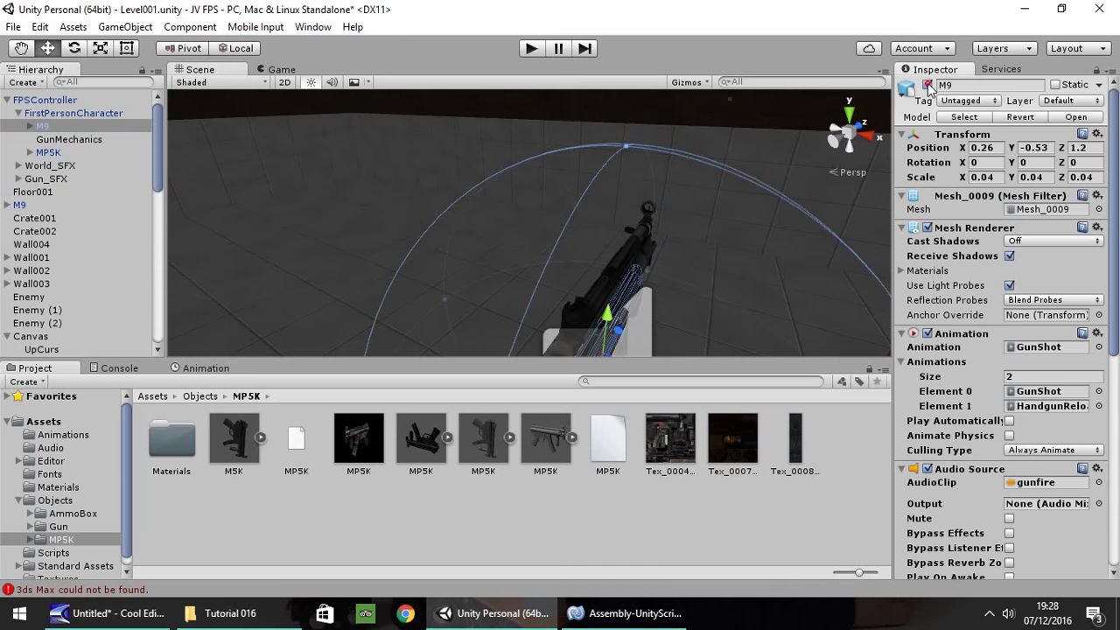
Step: Check the MP5K's first-person view in play mode, stop, and lower the MP5K to a Y position of about -0.735
{"action": "left_click", "coordinate": [531, 49]}
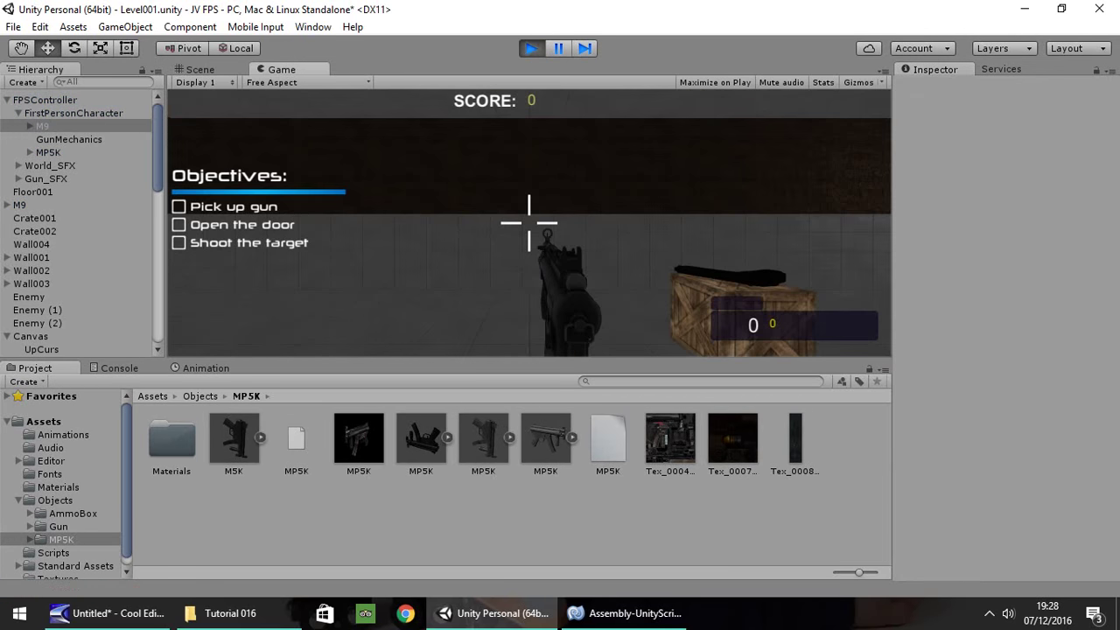
{"action": "key", "text": "ctrl+p"}
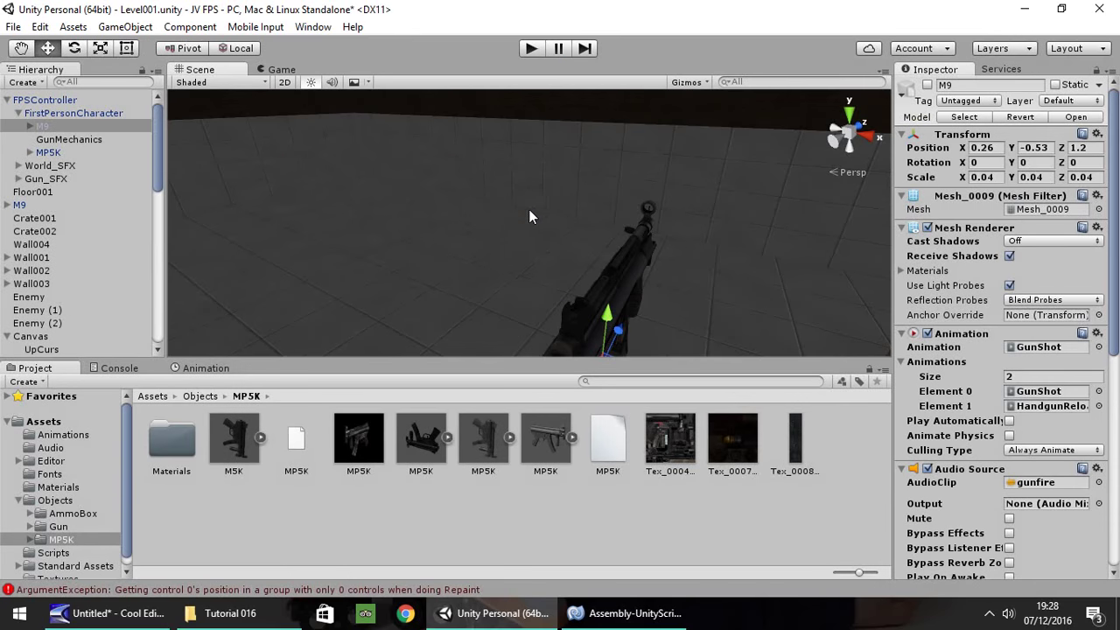
{"action": "left_click_drag", "start_coordinate": [610, 315], "coordinate": [608, 329]}
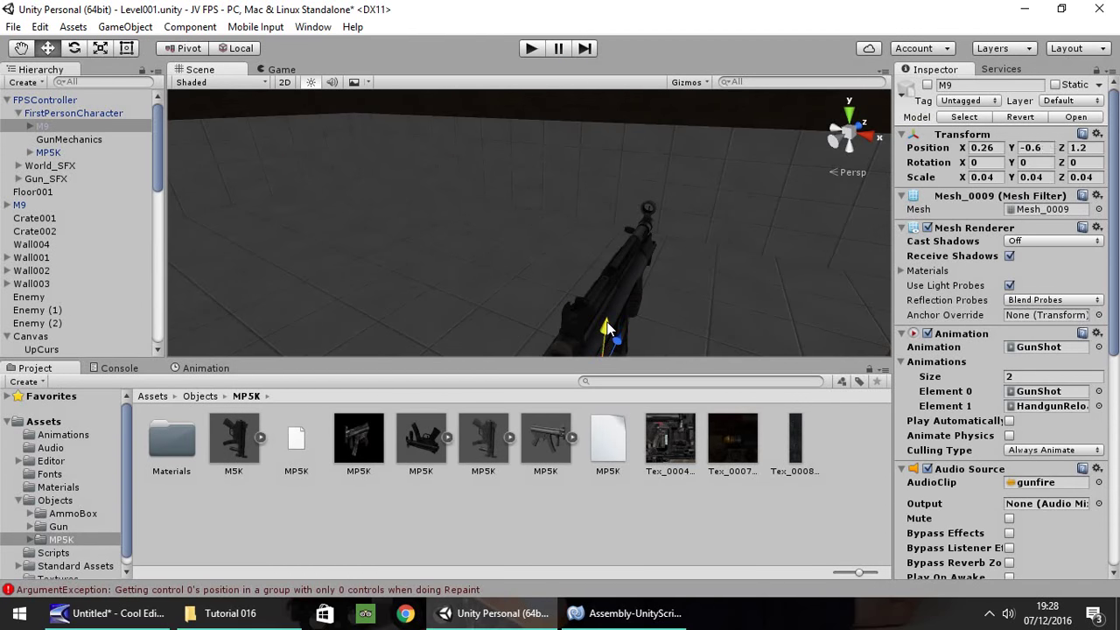
{"action": "key", "text": "ctrl+z"}
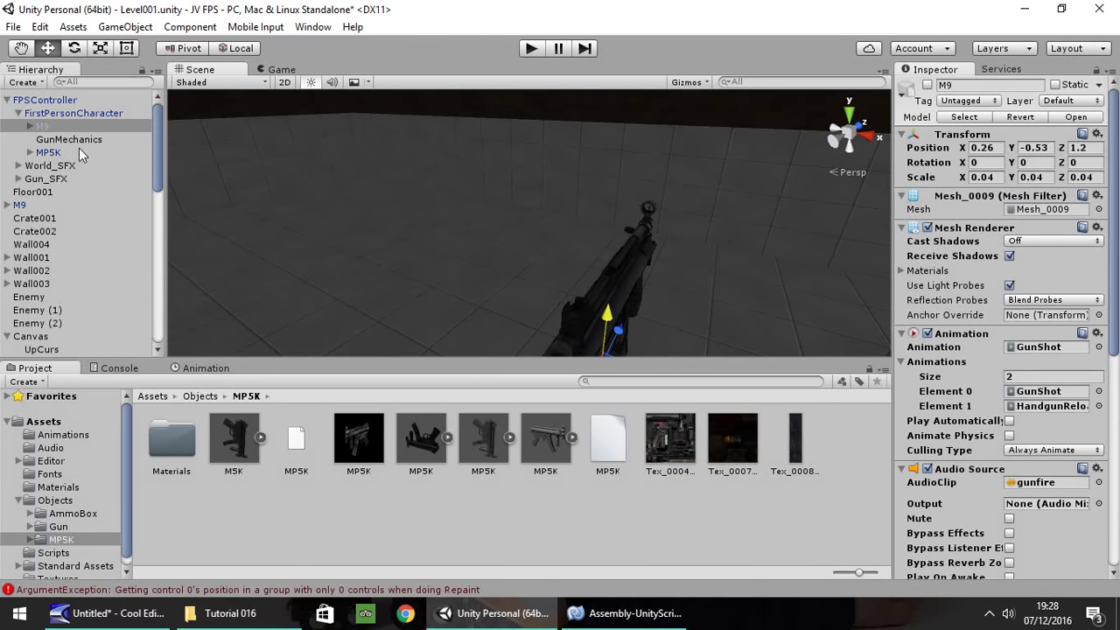
{"action": "left_click", "coordinate": [51, 153]}
{"action": "key", "text": "f"}
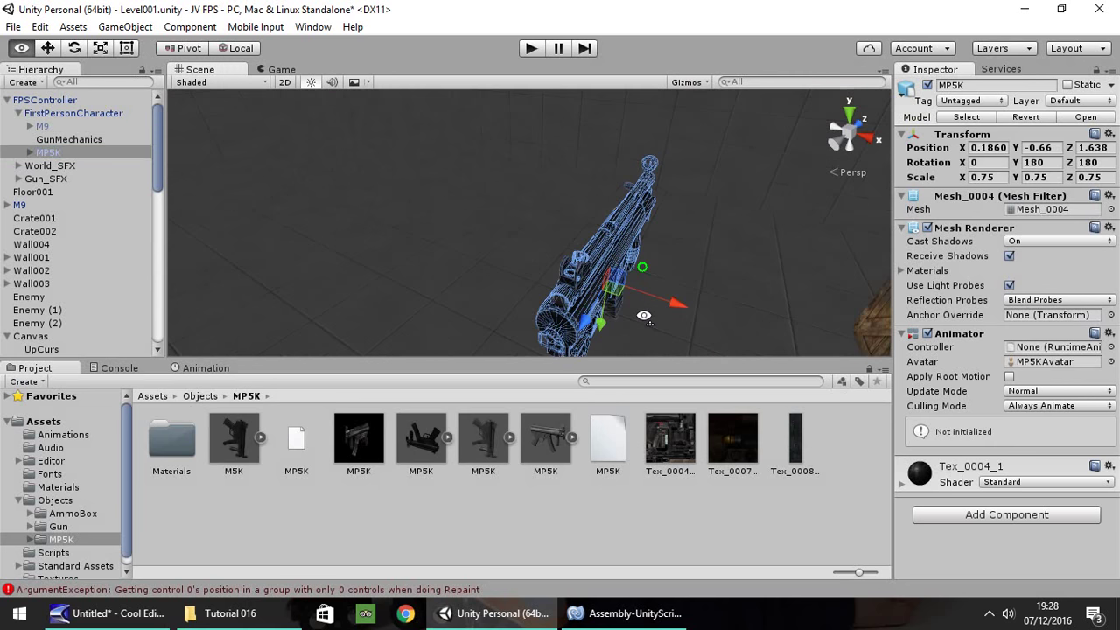
{"action": "left_click_drag", "start_coordinate": [599, 307], "coordinate": [599, 316]}
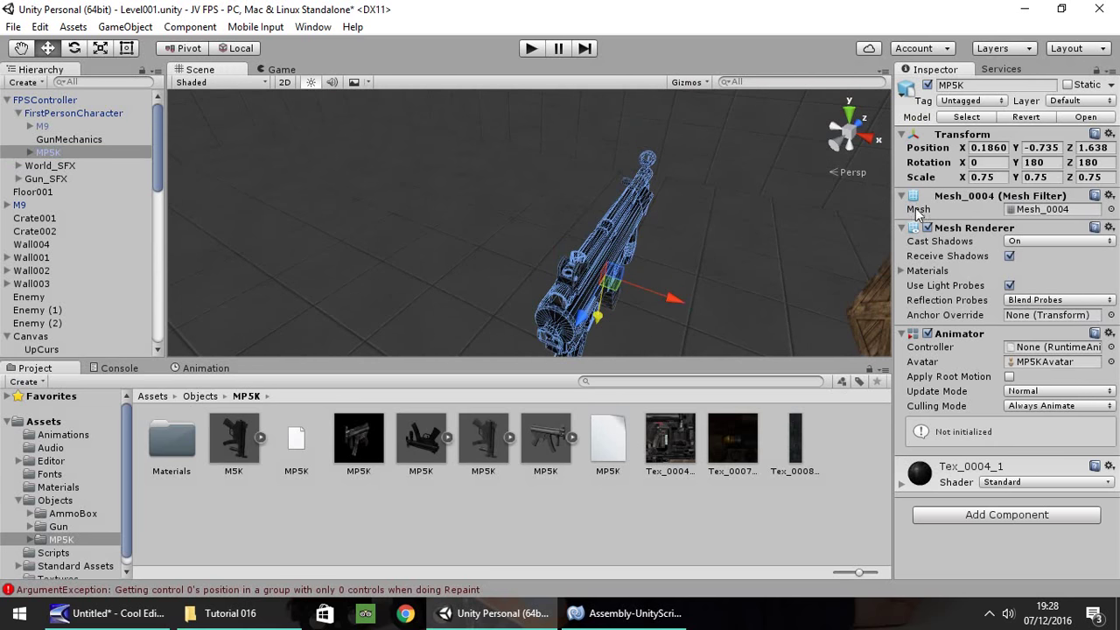
Step: Set the MP5K's Y rotation to about 170.2, check its first-person view in play mode, and stop
{"action": "left_click_drag", "start_coordinate": [1015, 162], "coordinate": [748, 155]}
{"action": "left_click", "coordinate": [530, 49]}
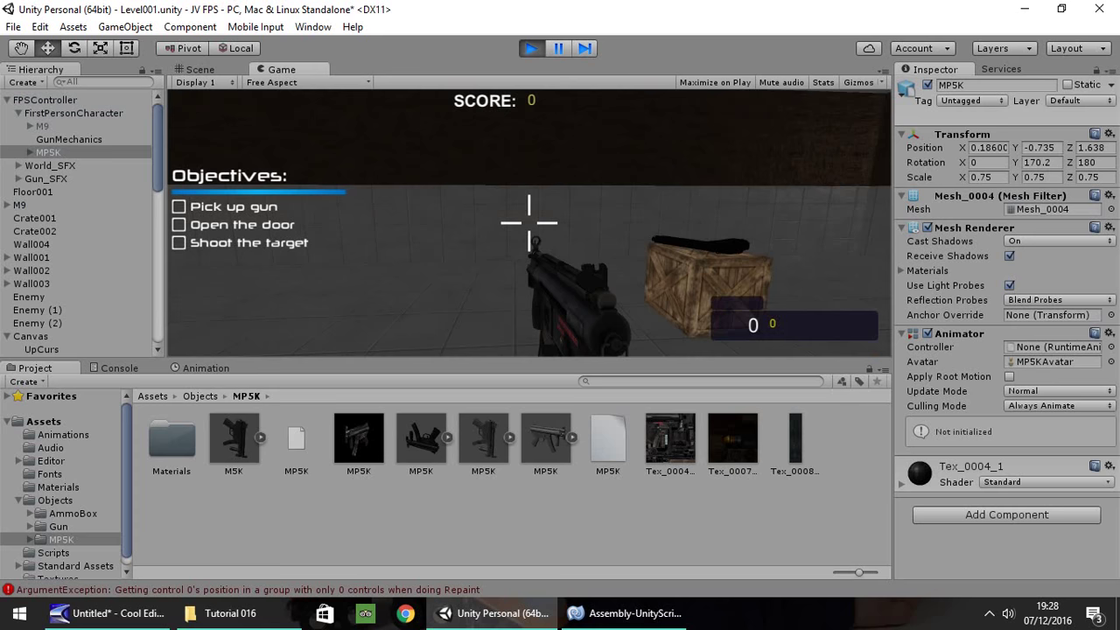
{"action": "key", "text": "ctrl+p"}
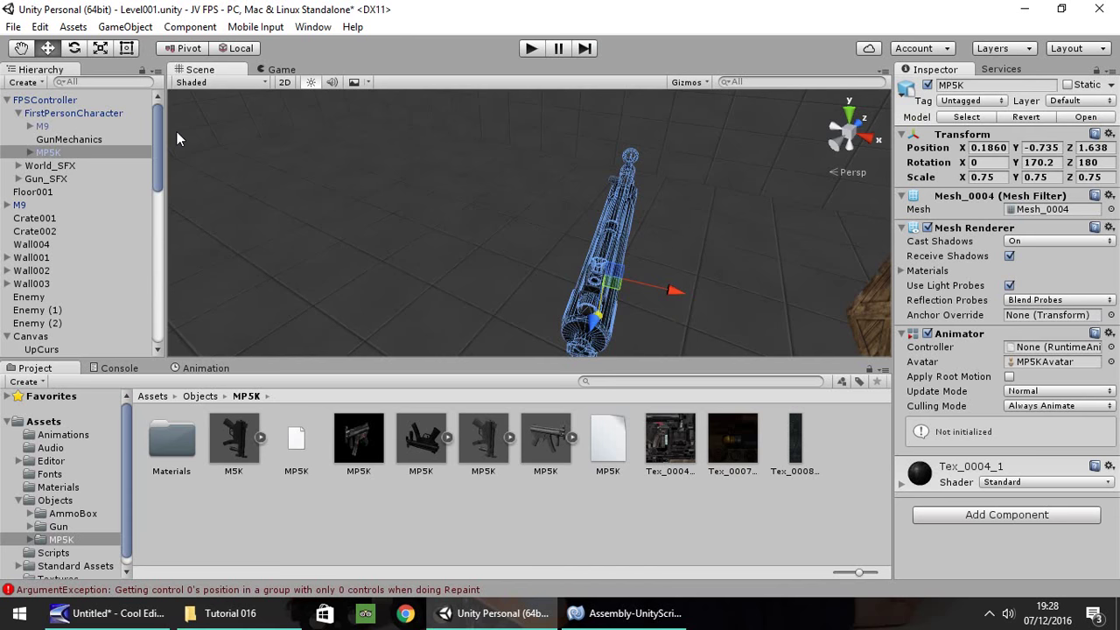
Step: Duplicate AmmoLabel under the Canvas's LabelPanel and rename the original to 9mmLabel
{"action": "left_click_drag", "start_coordinate": [155, 157], "coordinate": [157, 210]}
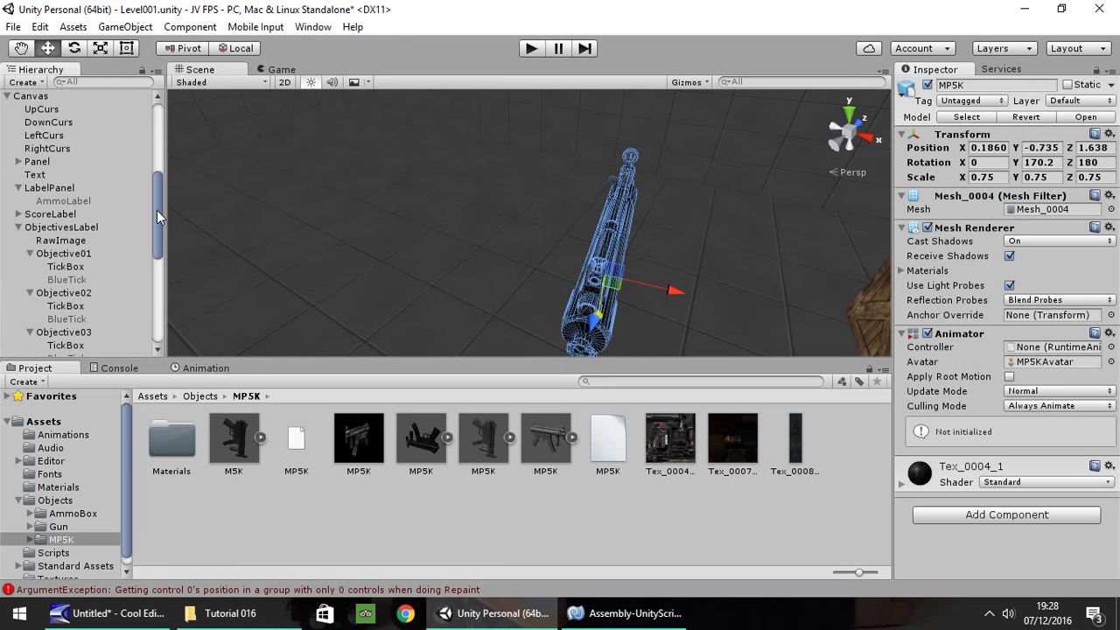
{"action": "double_click", "coordinate": [39, 174]}
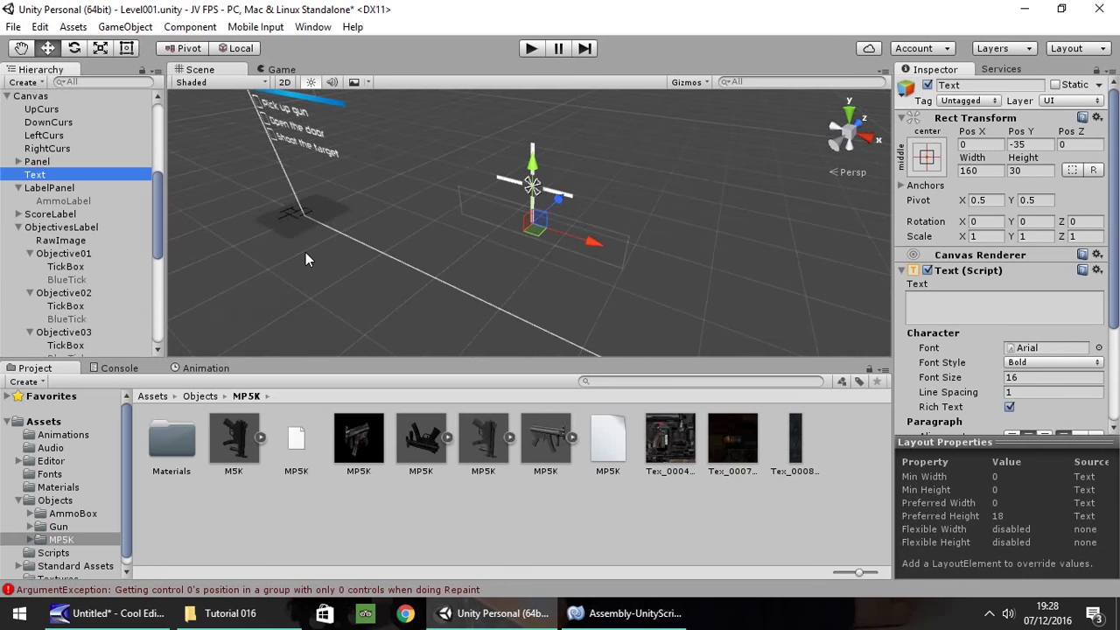
{"action": "double_click", "coordinate": [49, 187]}
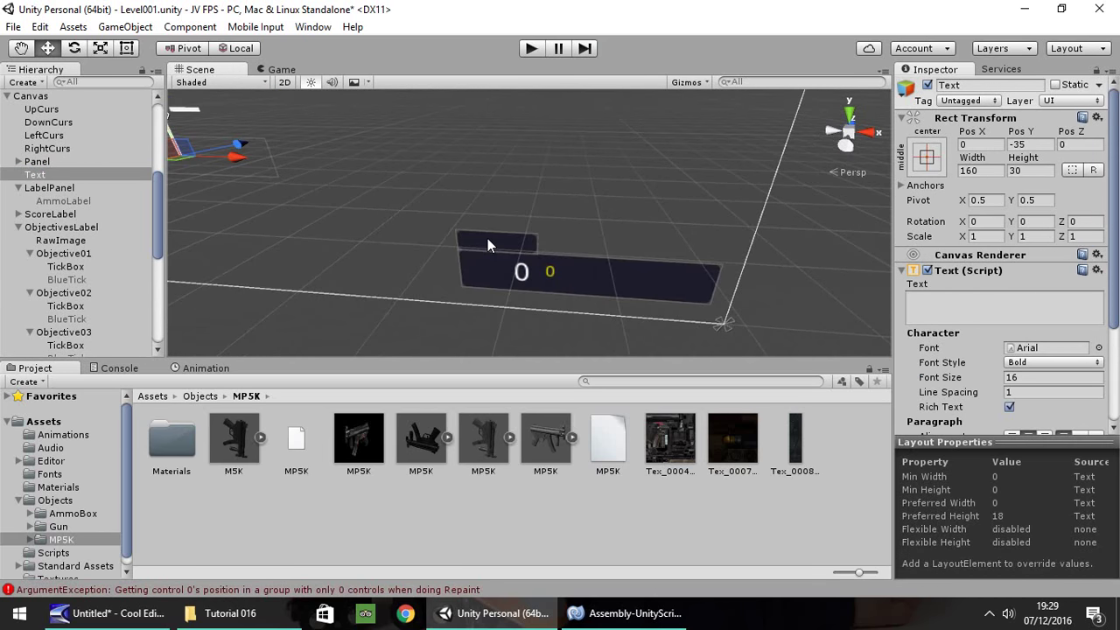
{"action": "left_click", "coordinate": [63, 200]}
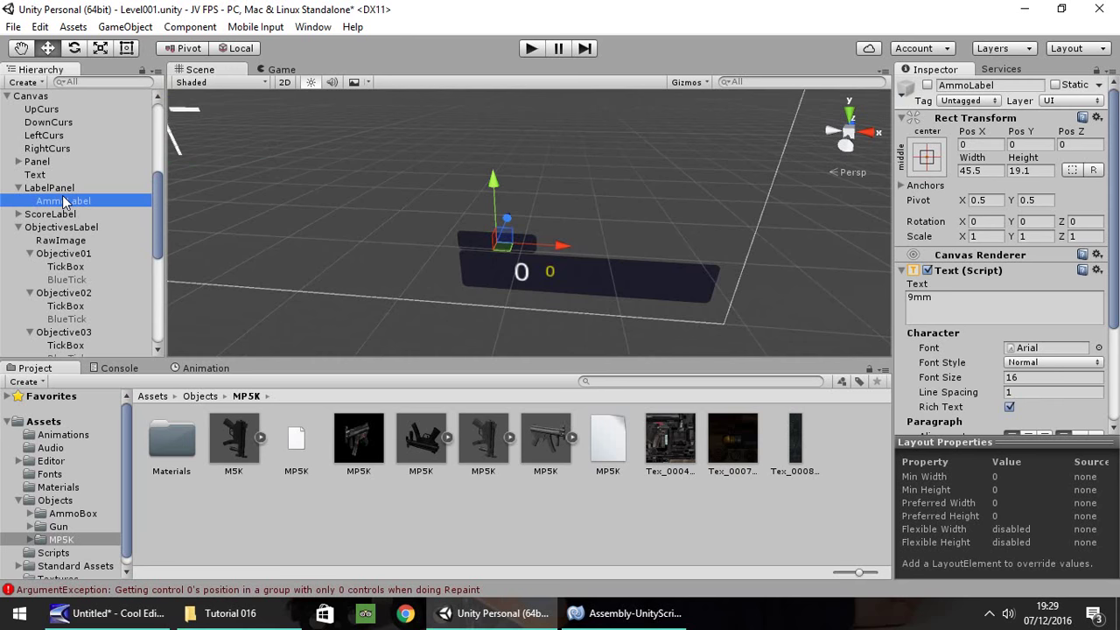
{"action": "key", "text": "ctrl+d"}
{"action": "right_click", "coordinate": [67, 203]}
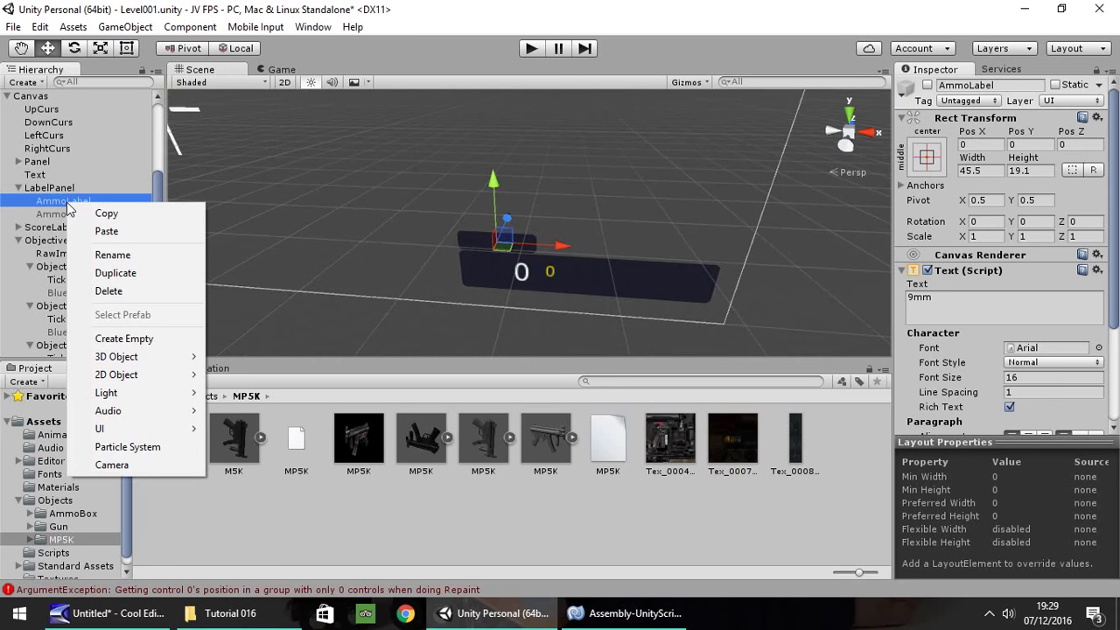
{"action": "left_click", "coordinate": [119, 255]}
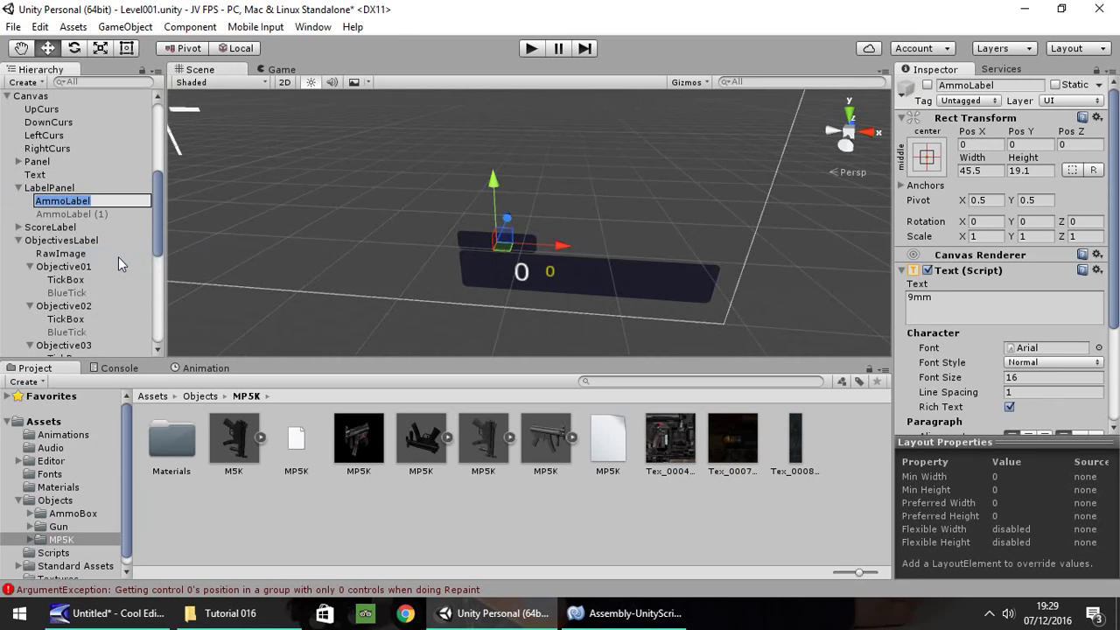
{"action": "type", "text": "9mm"}
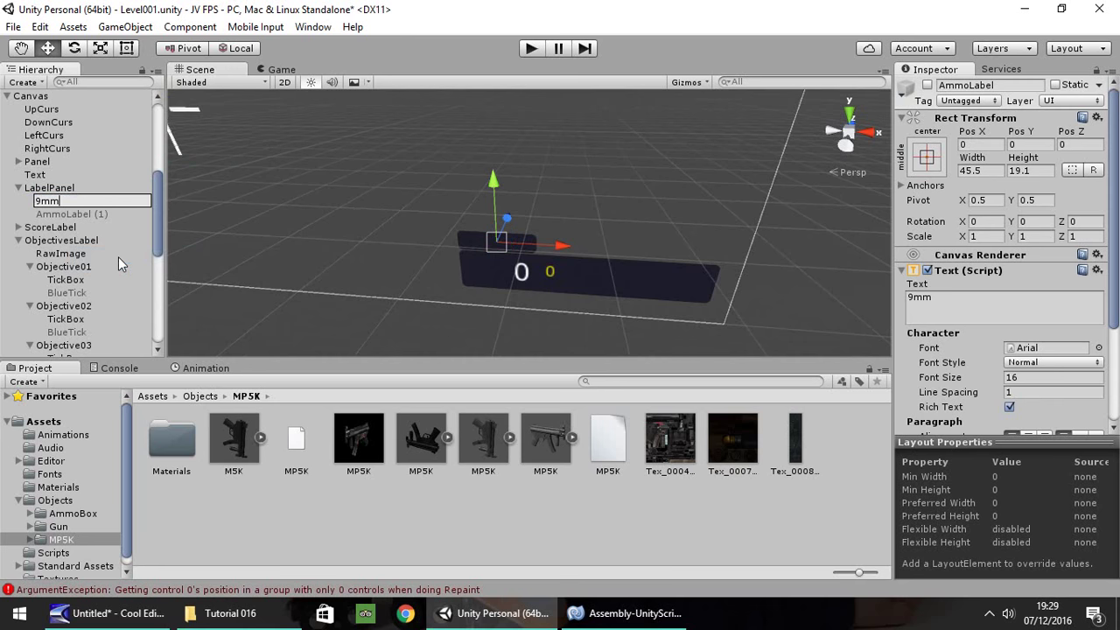
{"action": "type", "text": "Label"}
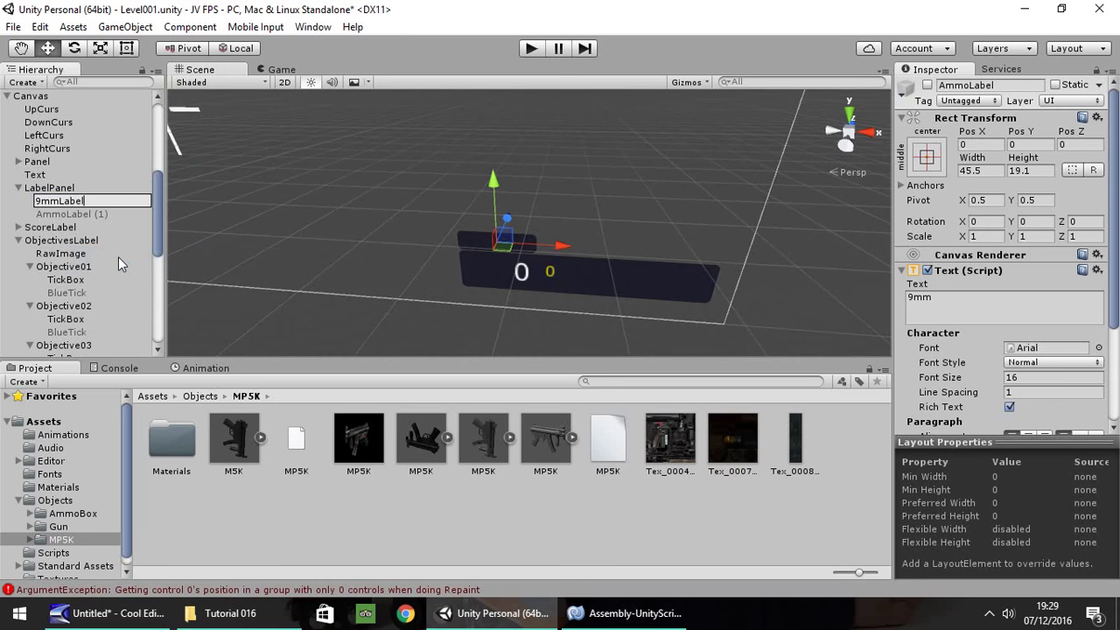
Step: Rename the duplicated ammo label to SMGLabel and set its displayed text to SMG
{"action": "left_click", "coordinate": [76, 215]}
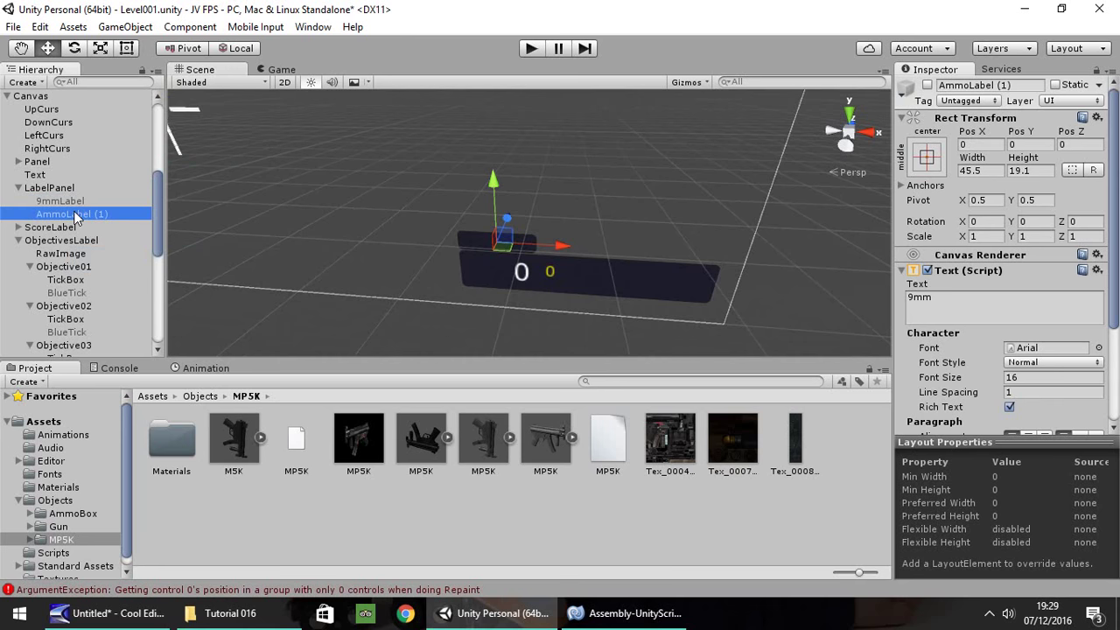
{"action": "left_click", "coordinate": [76, 214]}
{"action": "type", "text": "S"}
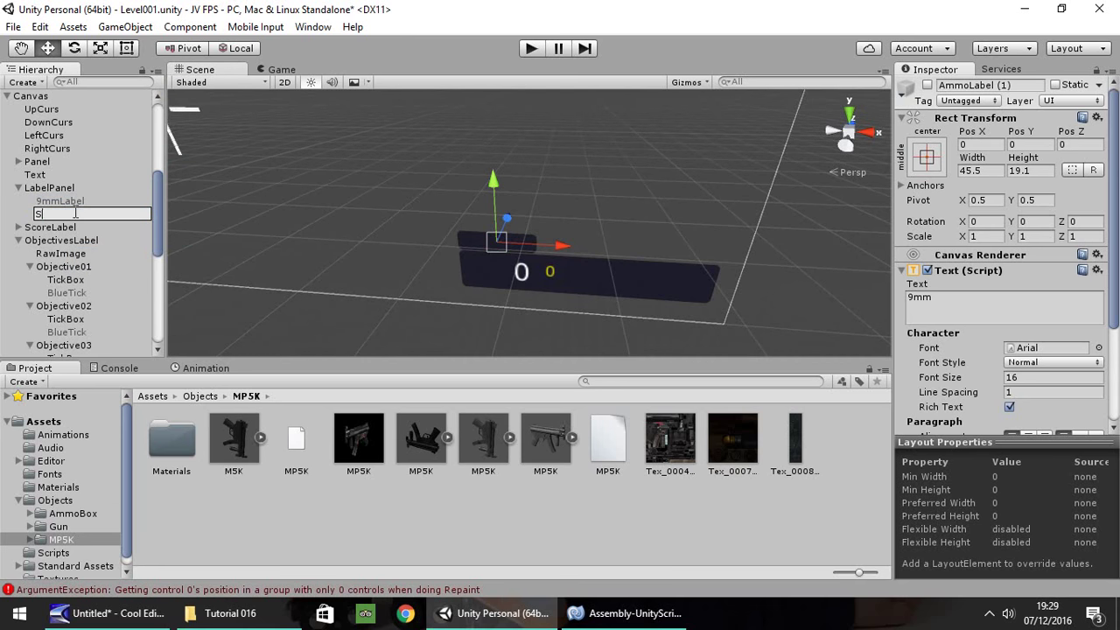
{"action": "type", "text": "MGLabel"}
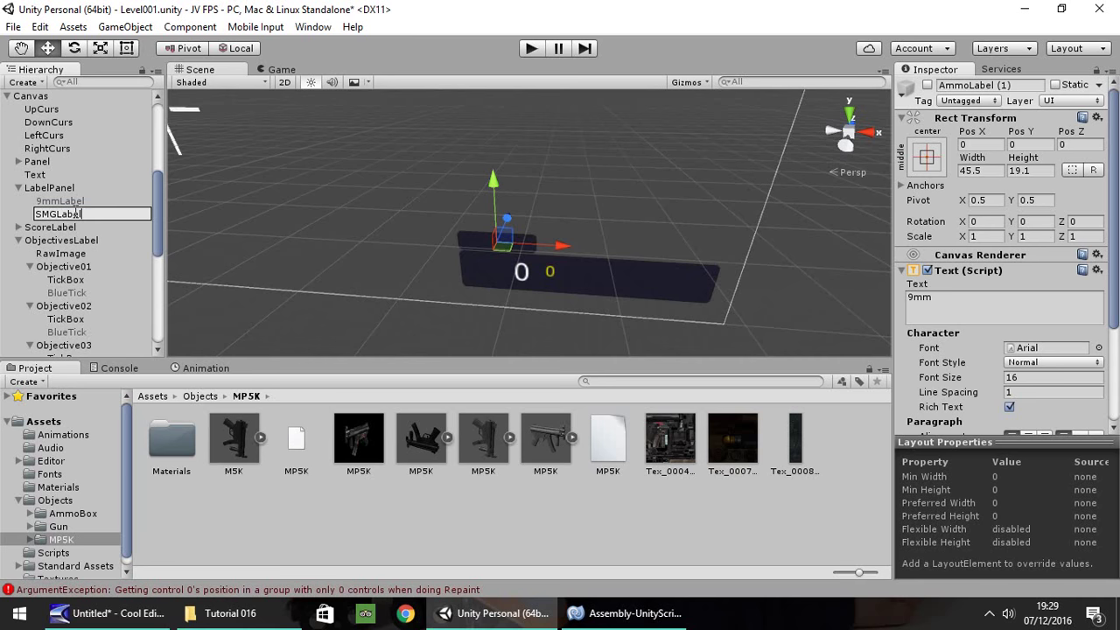
{"action": "key", "text": "Return"}
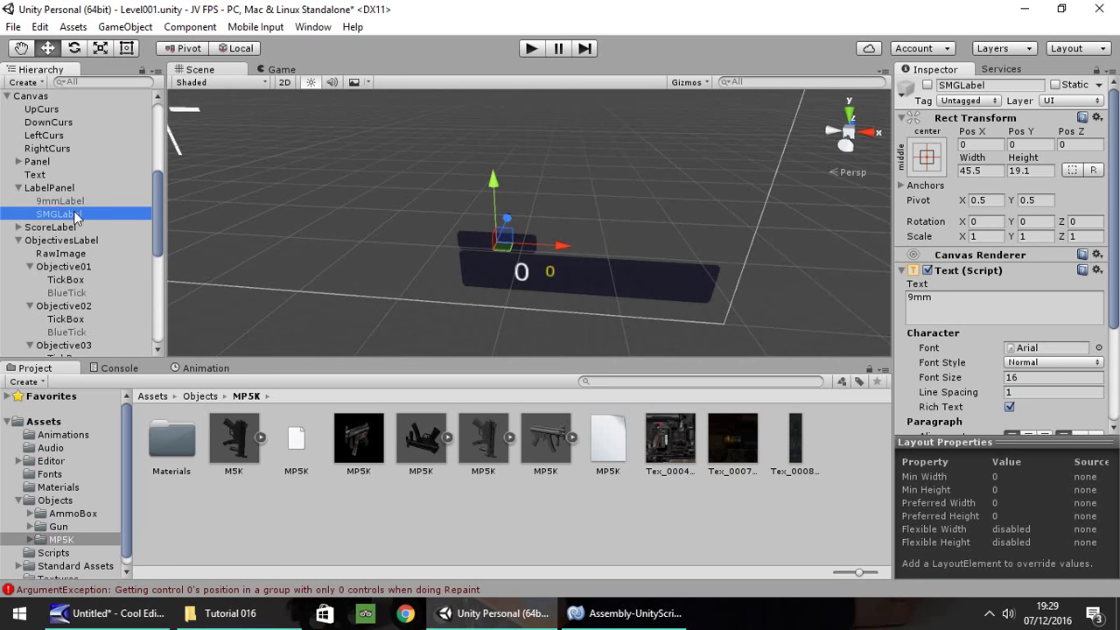
{"action": "left_click", "coordinate": [943, 300]}
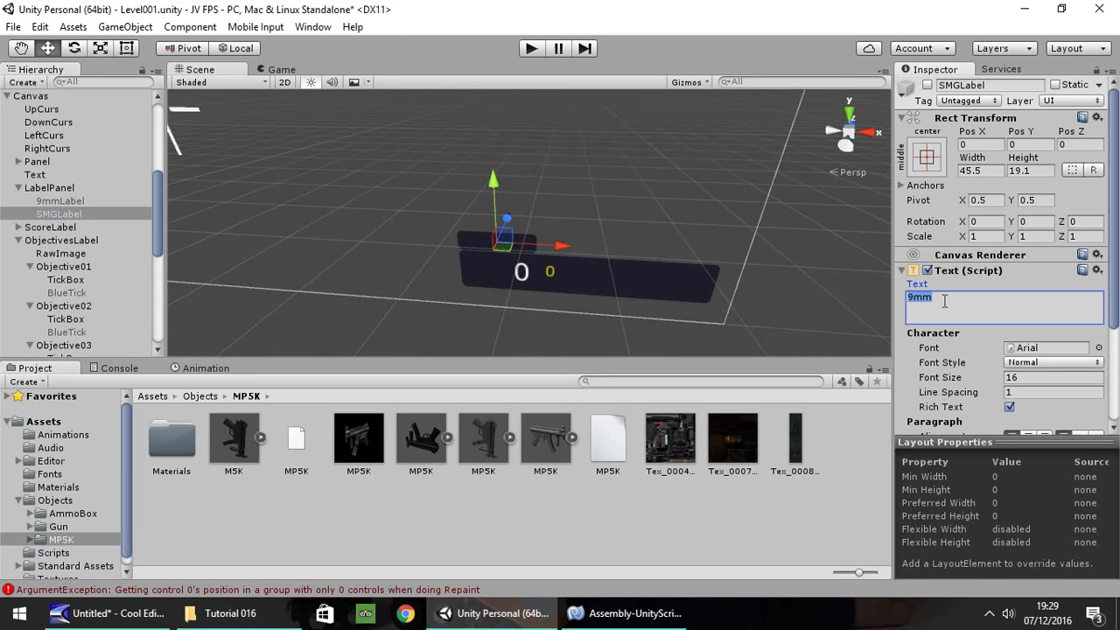
{"action": "type", "text": "SMG"}
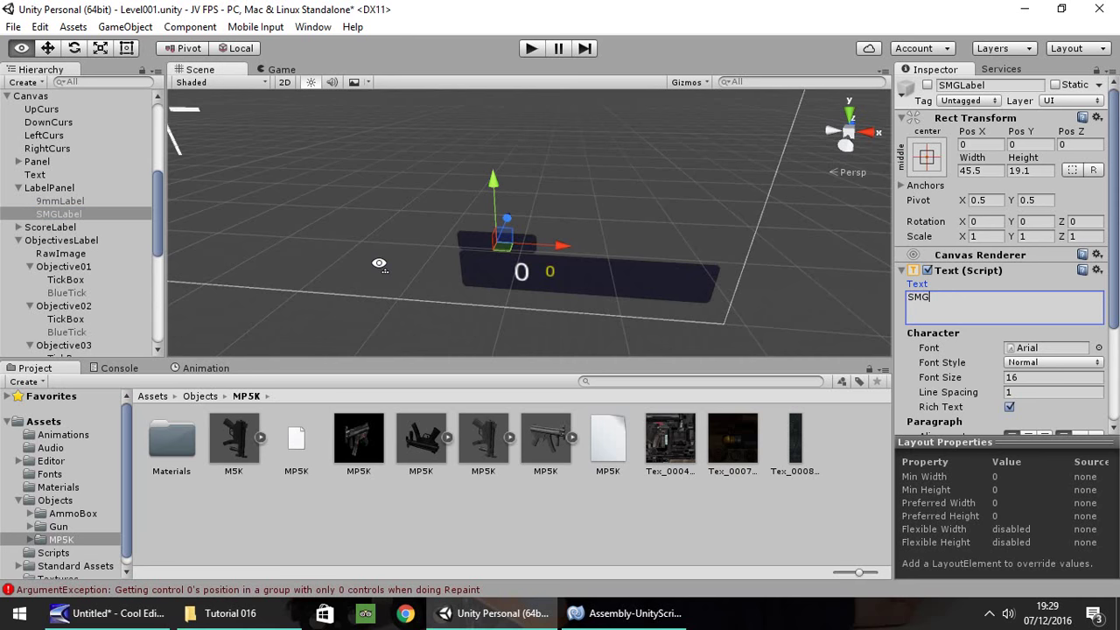
Step: Review PickUp9mmTrigger around the gun crate, and deactivate the MP5K under FirstPersonCharacter
{"action": "middle_click_drag", "start_coordinate": [438, 295], "coordinate": [236, 295]}
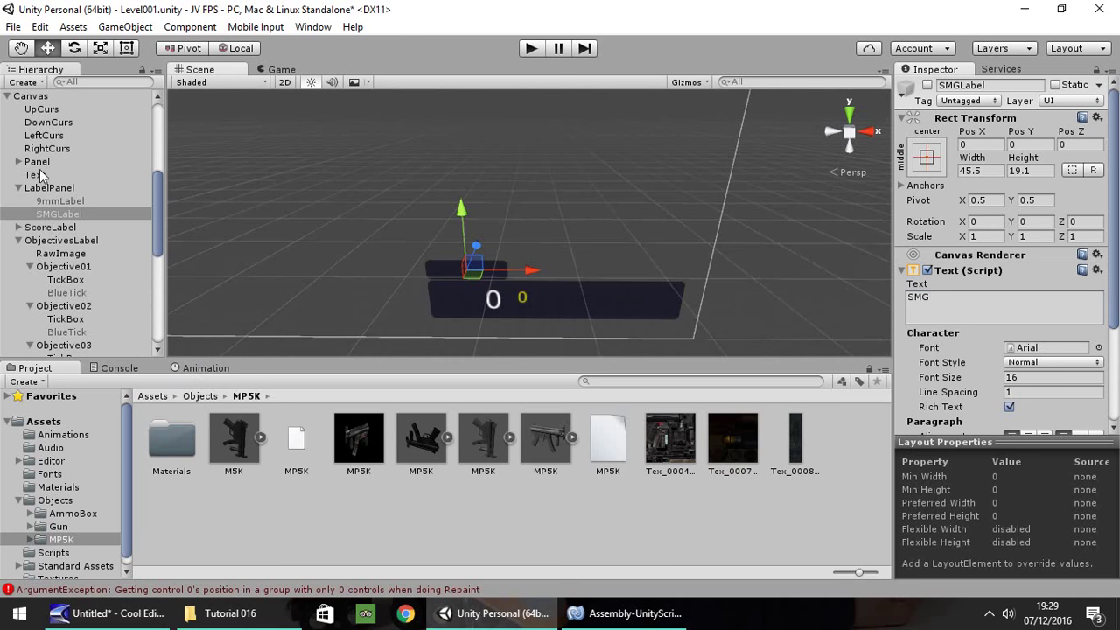
{"action": "left_click_drag", "start_coordinate": [157, 193], "coordinate": [149, 308]}
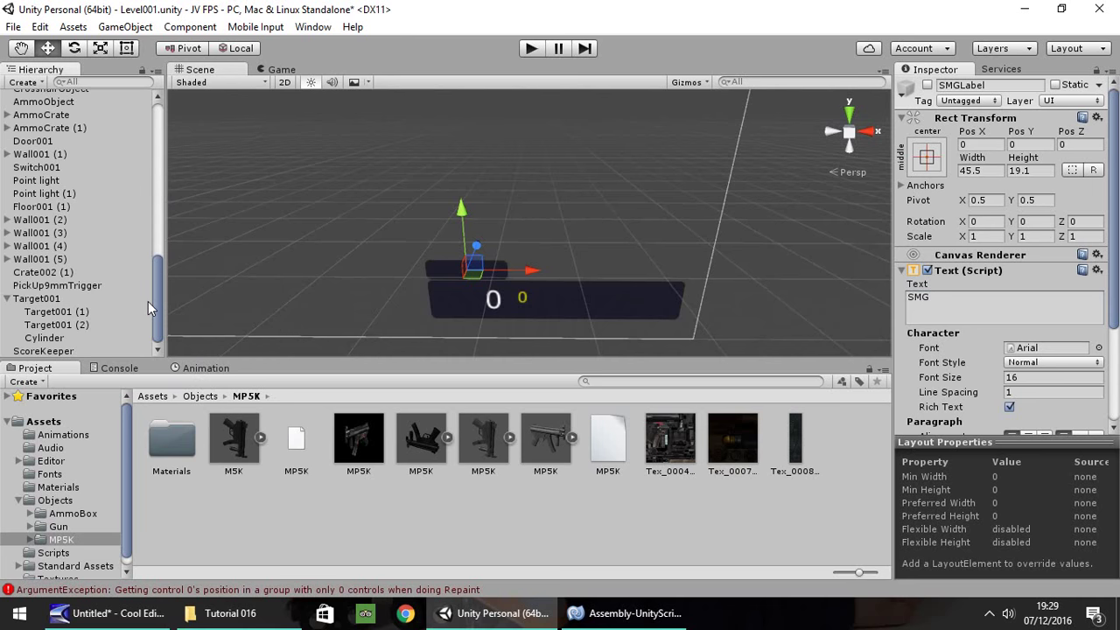
{"action": "double_click", "coordinate": [57, 285]}
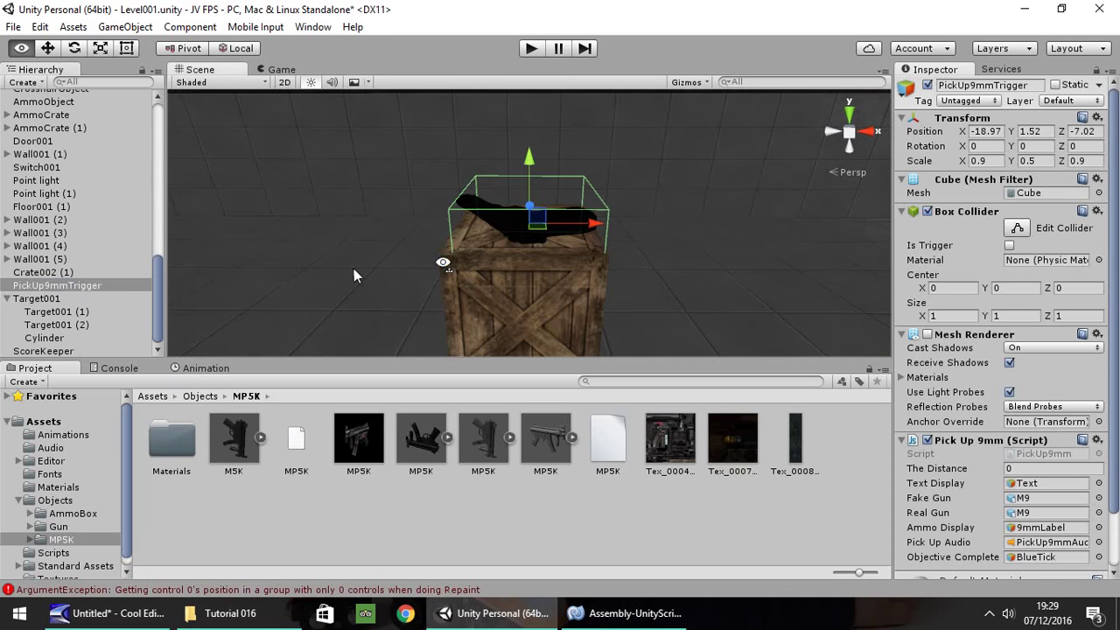
{"action": "key", "text": "s"}
{"action": "right_click_drag", "start_coordinate": [353, 271], "coordinate": [560, 271]}
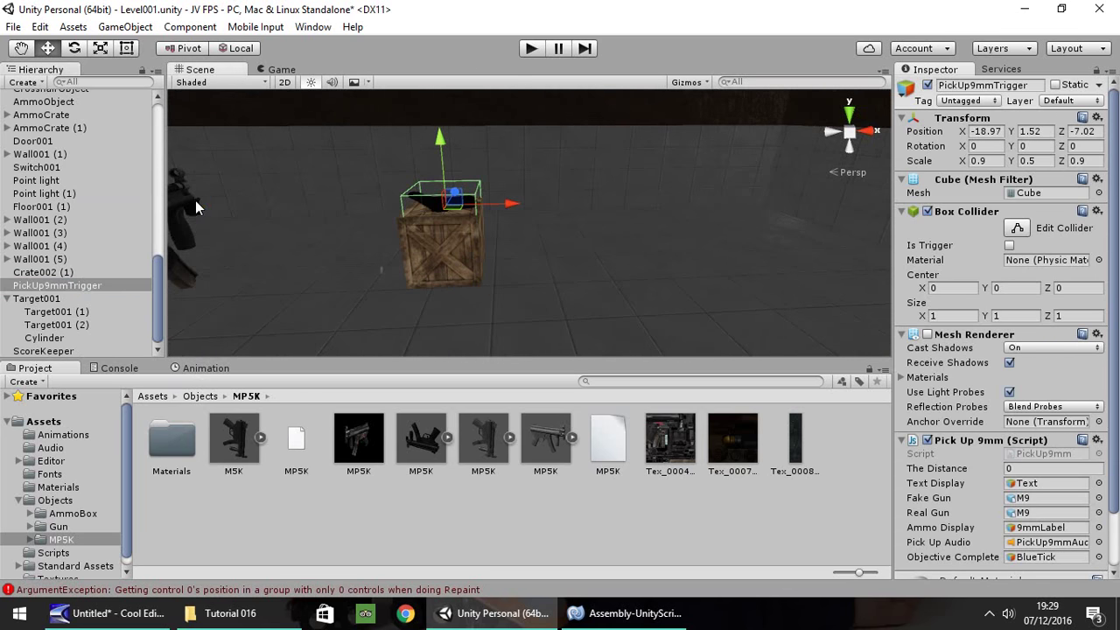
{"action": "left_click", "coordinate": [195, 200]}
{"action": "scroll", "coordinate": [53, 121], "scroll_direction": "up", "scroll_amount": 3}
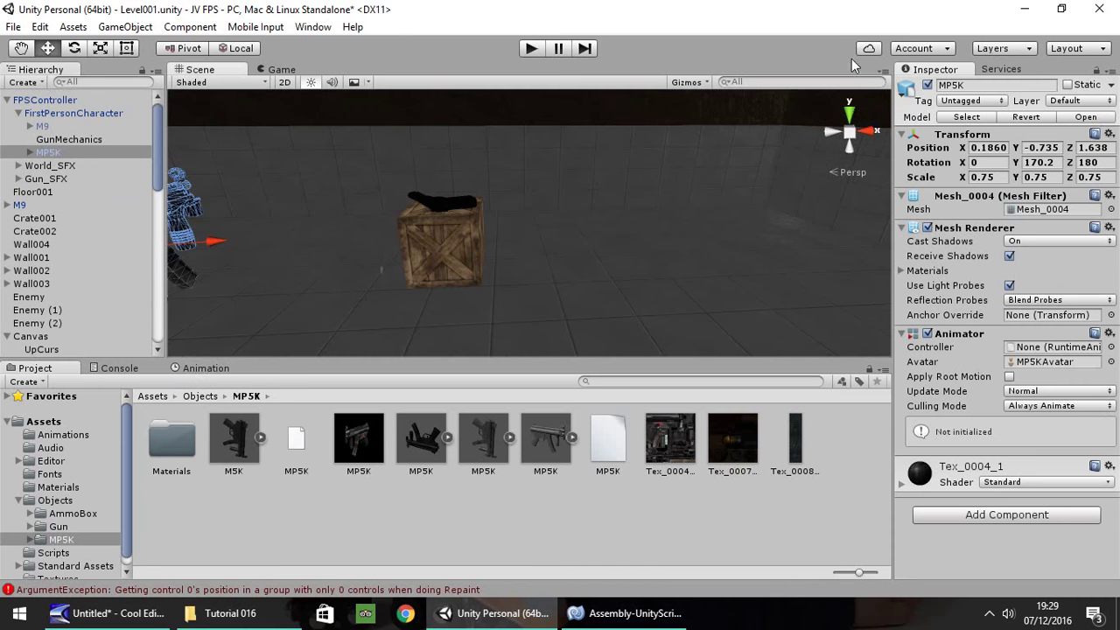
{"action": "left_click", "coordinate": [927, 85]}
Step: Duplicate the crate under the M9 pickup and move the copy along X to -16.5
{"action": "left_click", "coordinate": [447, 243]}
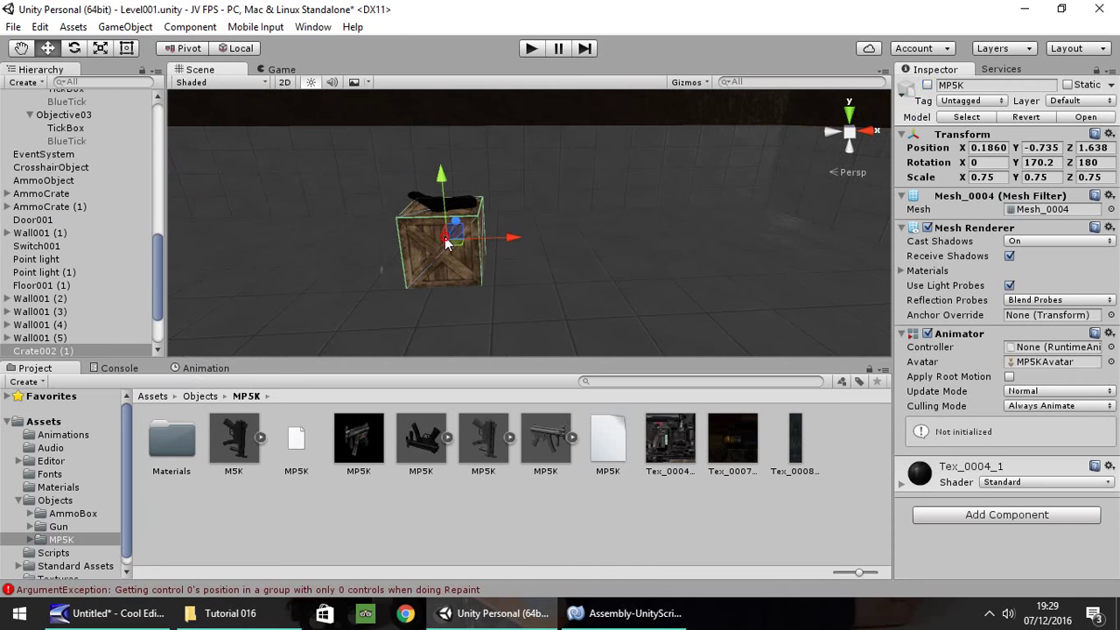
{"action": "key", "text": "ctrl+d"}
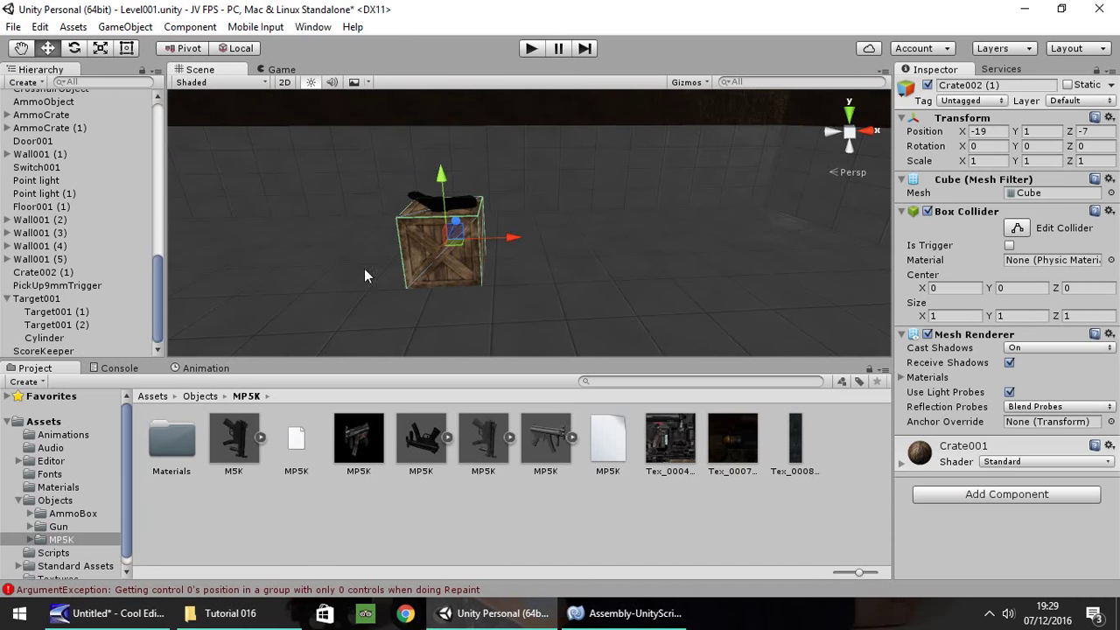
{"action": "left_click_drag", "start_coordinate": [510, 245], "coordinate": [687, 237]}
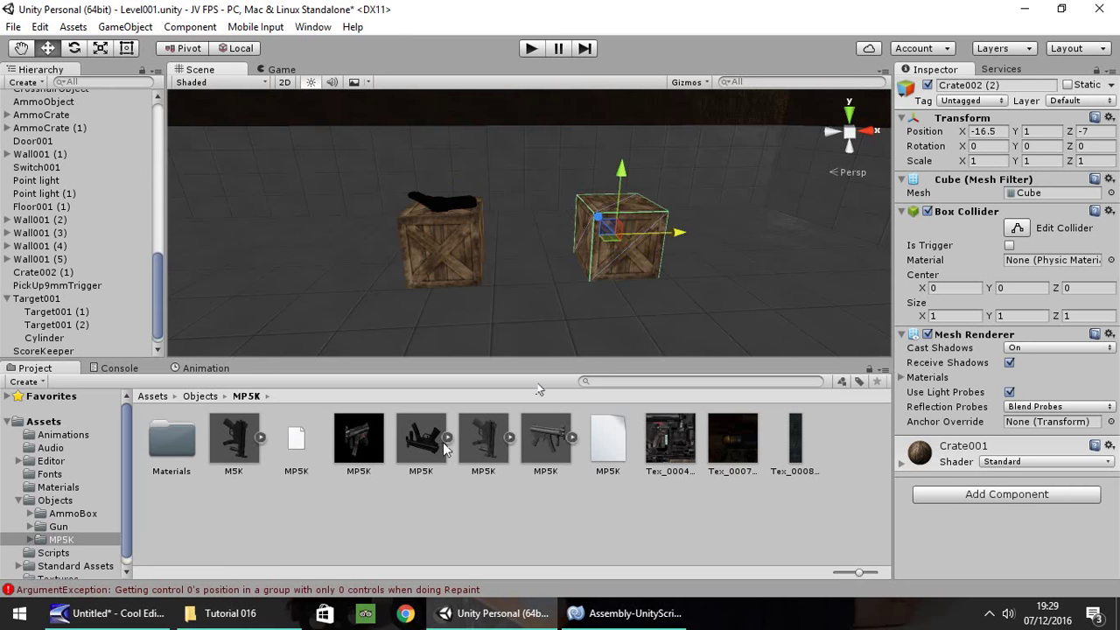
Step: Place the second MP5K model on the new crate and set its Z rotation to 90
{"action": "left_click_drag", "start_coordinate": [443, 442], "coordinate": [615, 224]}
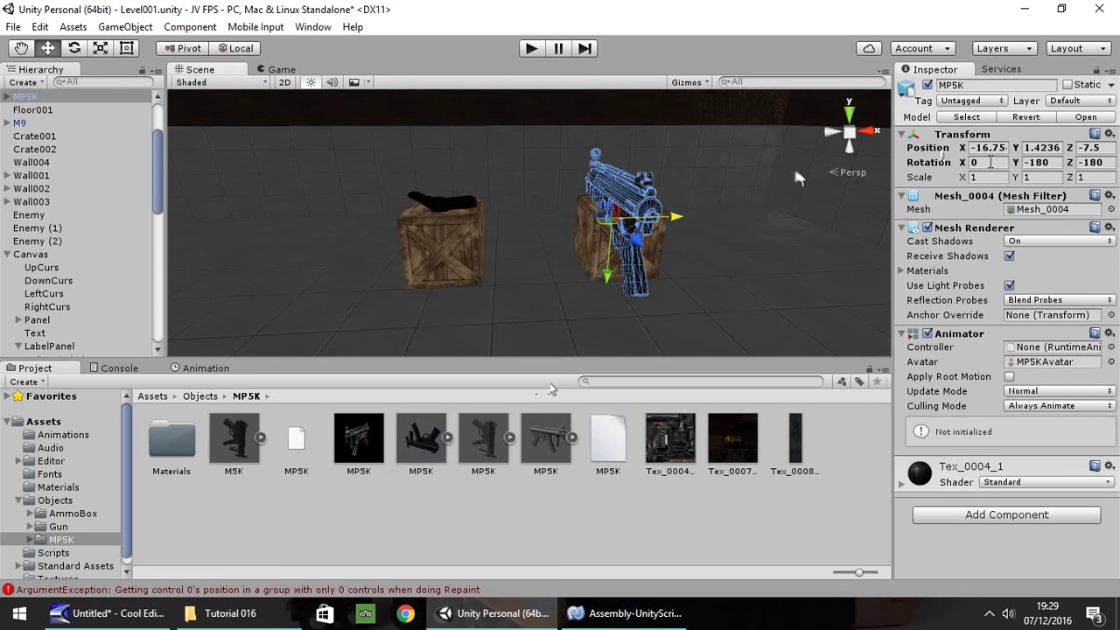
{"action": "key", "text": "Tab"}
{"action": "key", "text": "Tab"}
{"action": "type", "text": "90"}
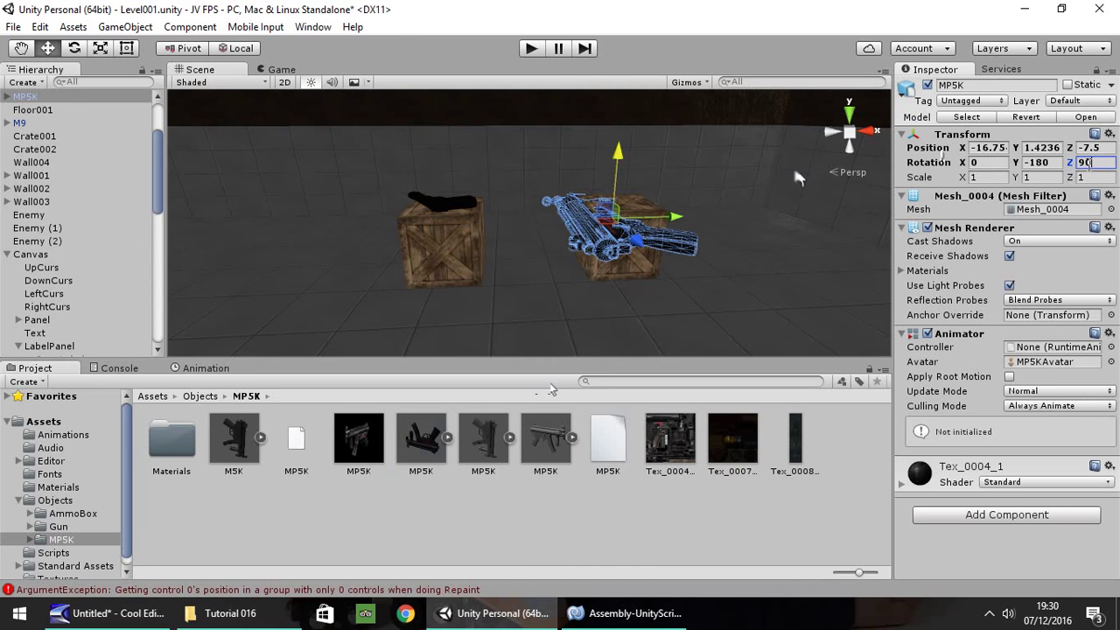
Step: Scale the crate's MP5K to 0.75 on the X, Y and Z axes
{"action": "left_click", "coordinate": [998, 176]}
{"action": "type", "text": "0.7"}
{"action": "key", "text": "Tab"}
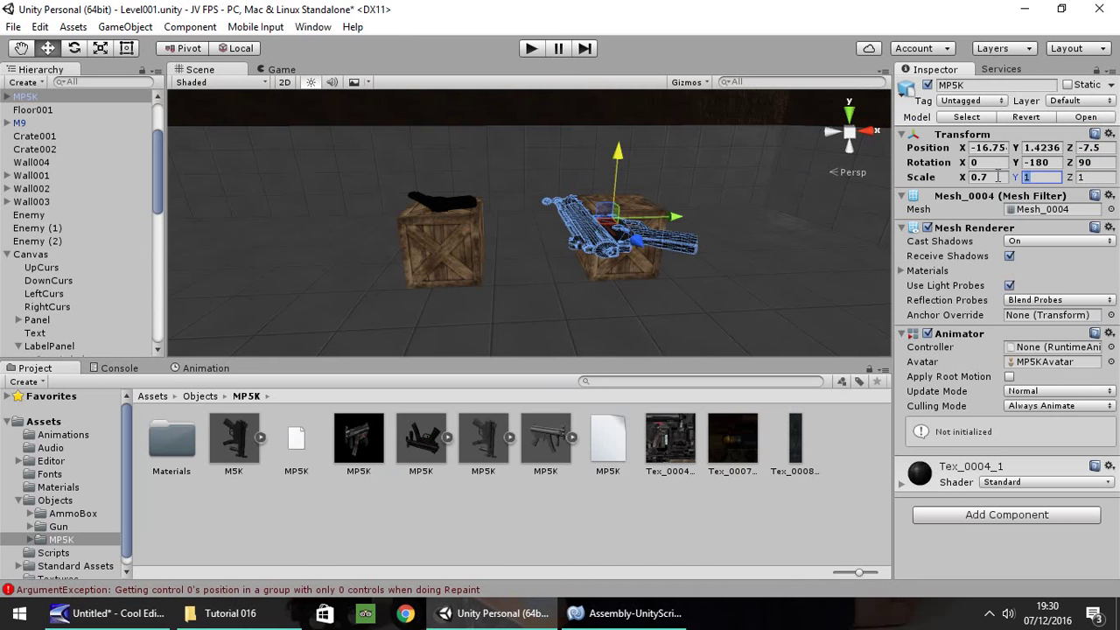
{"action": "key", "text": "shift+Tab"}
{"action": "type", "text": "0.75"}
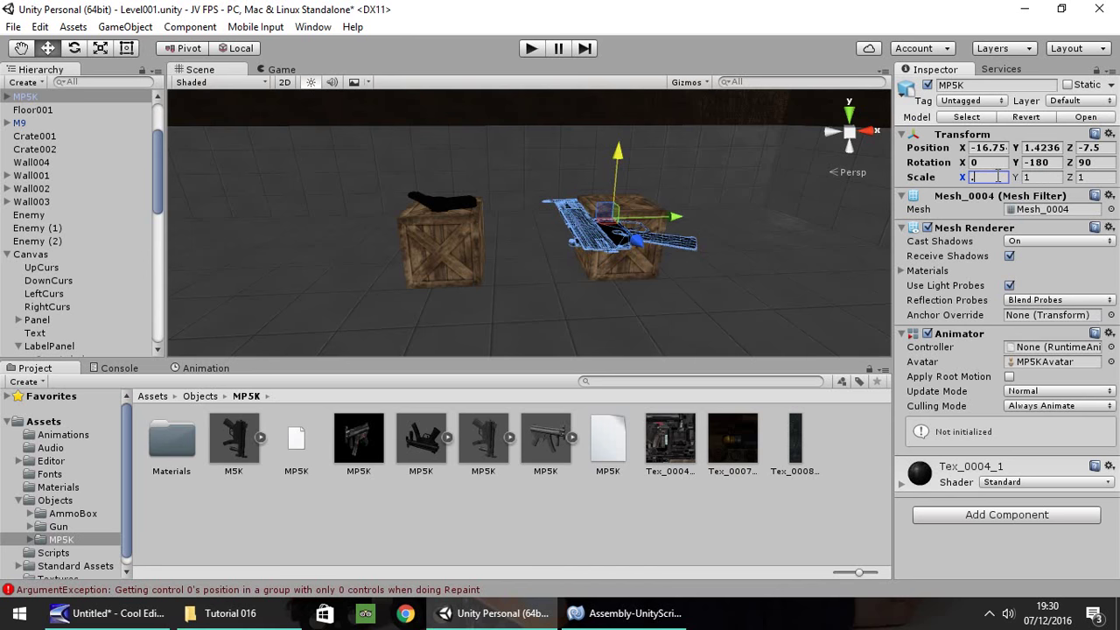
{"action": "key", "text": "Tab"}
{"action": "type", "text": ".75"}
{"action": "key", "text": "Tab"}
{"action": "type", "text": ".7"}
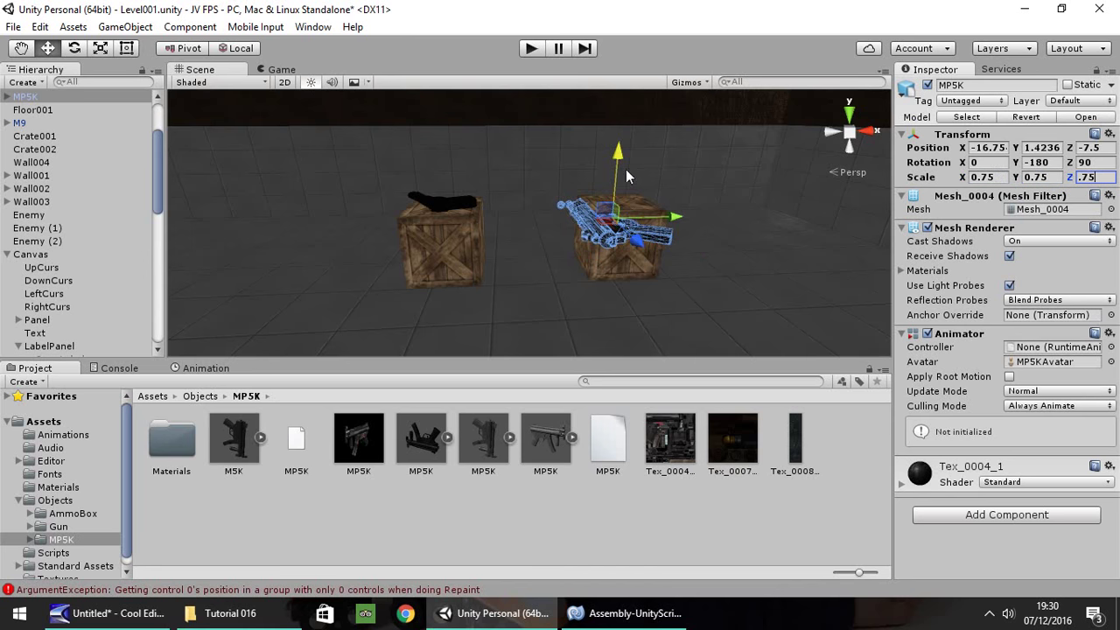
Step: Rest the MP5K on the crate top at about X -16.33, Y 1.6, Z -6.91, with a Y rotation of about -206.9
{"action": "left_click_drag", "start_coordinate": [625, 175], "coordinate": [622, 151]}
{"action": "right_click_drag", "start_coordinate": [535, 215], "coordinate": [648, 272]}
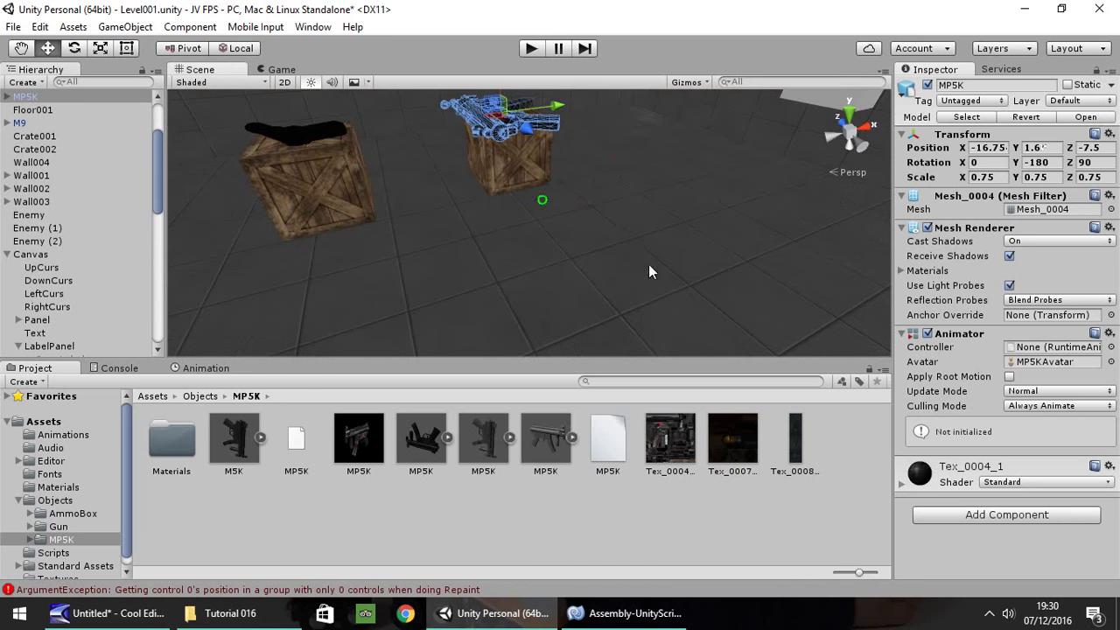
{"action": "key", "text": "f"}
{"action": "left_click_drag", "start_coordinate": [573, 344], "coordinate": [551, 307]}
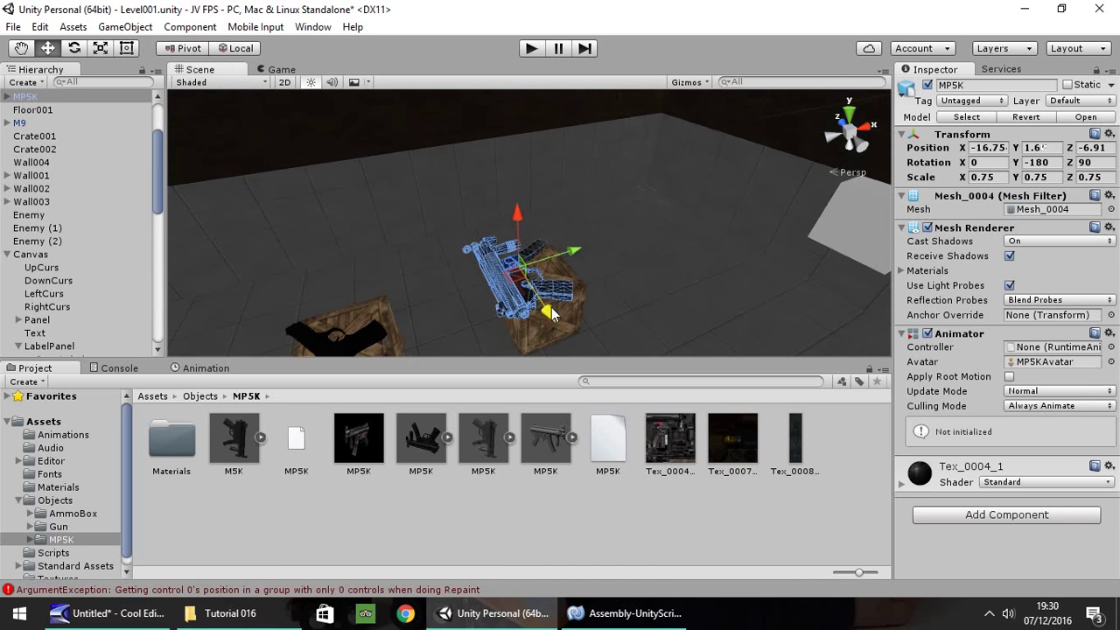
{"action": "left_click_drag", "start_coordinate": [572, 266], "coordinate": [601, 250]}
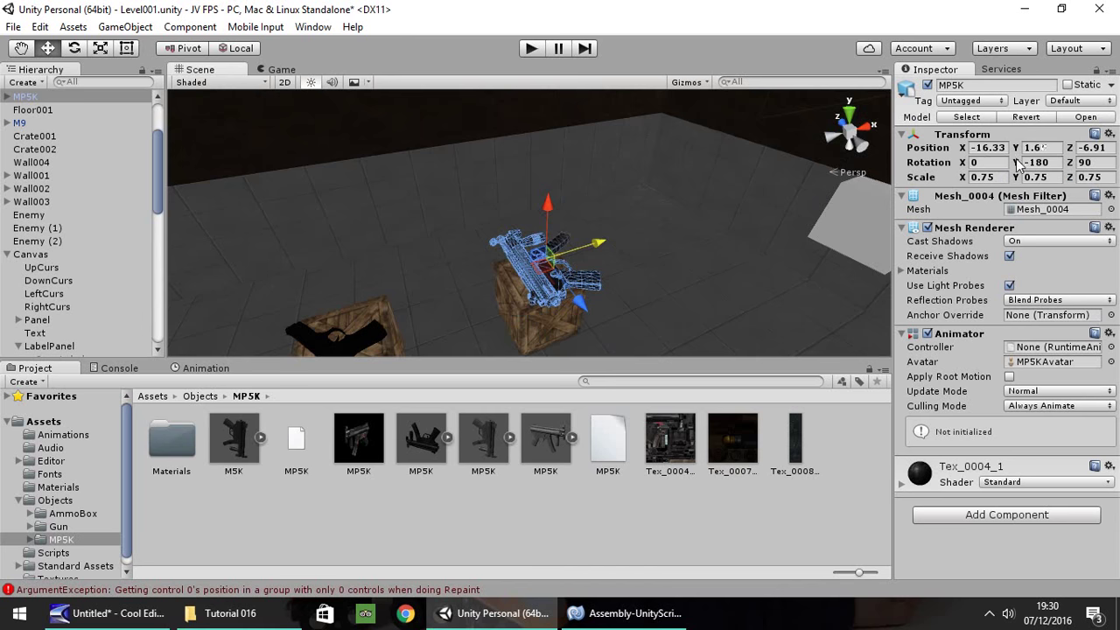
{"action": "left_click_drag", "start_coordinate": [1017, 162], "coordinate": [375, 175]}
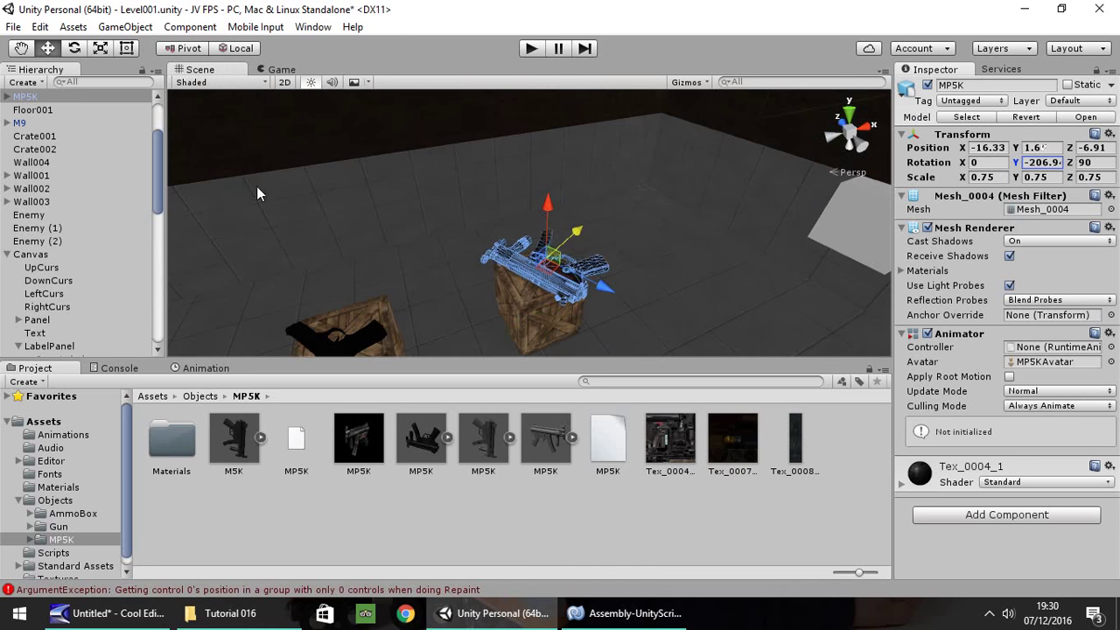
Step: Duplicate PickUp9mmTrigger and move the copy over the MP5K crate, to about X -16.47, Y 1.52, Z -7.07
{"action": "left_click_drag", "start_coordinate": [154, 150], "coordinate": [156, 302]}
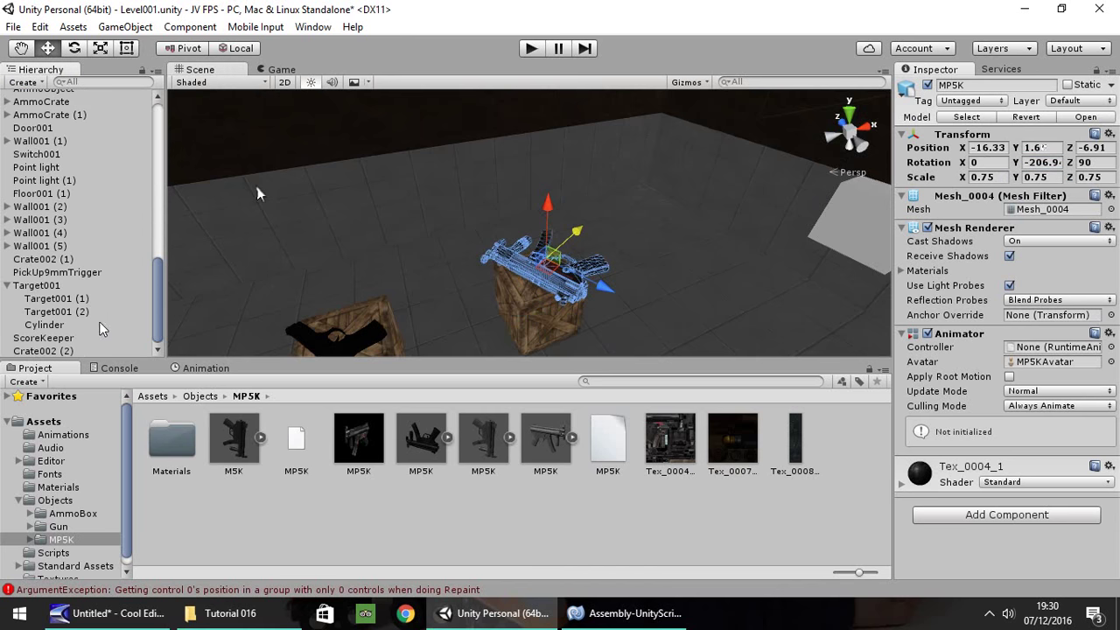
{"action": "left_click", "coordinate": [74, 272]}
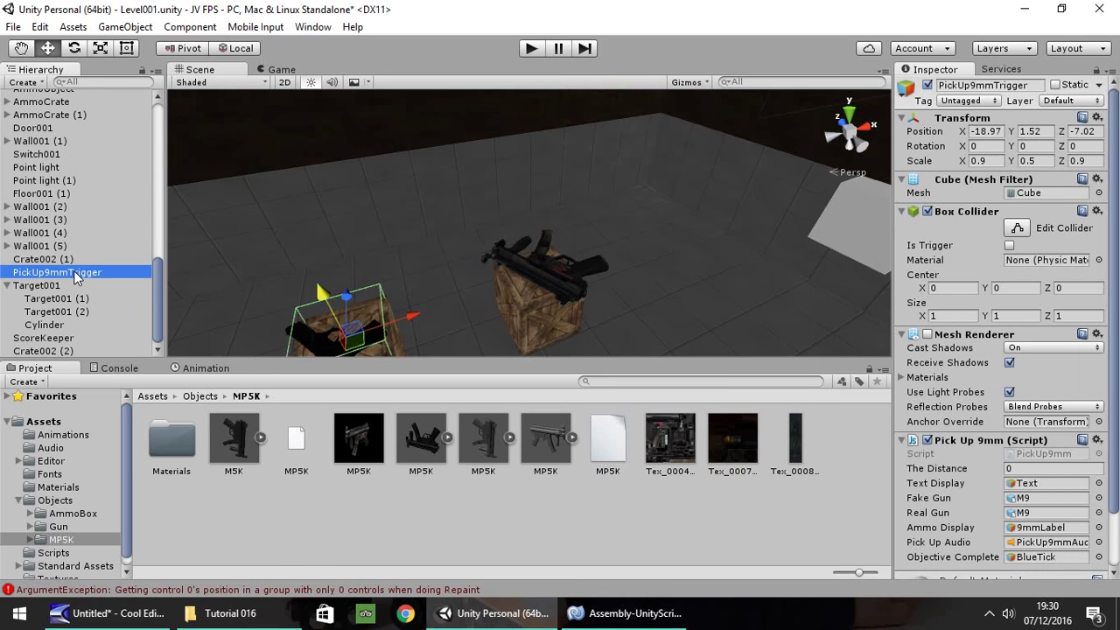
{"action": "key", "text": "ctrl+d"}
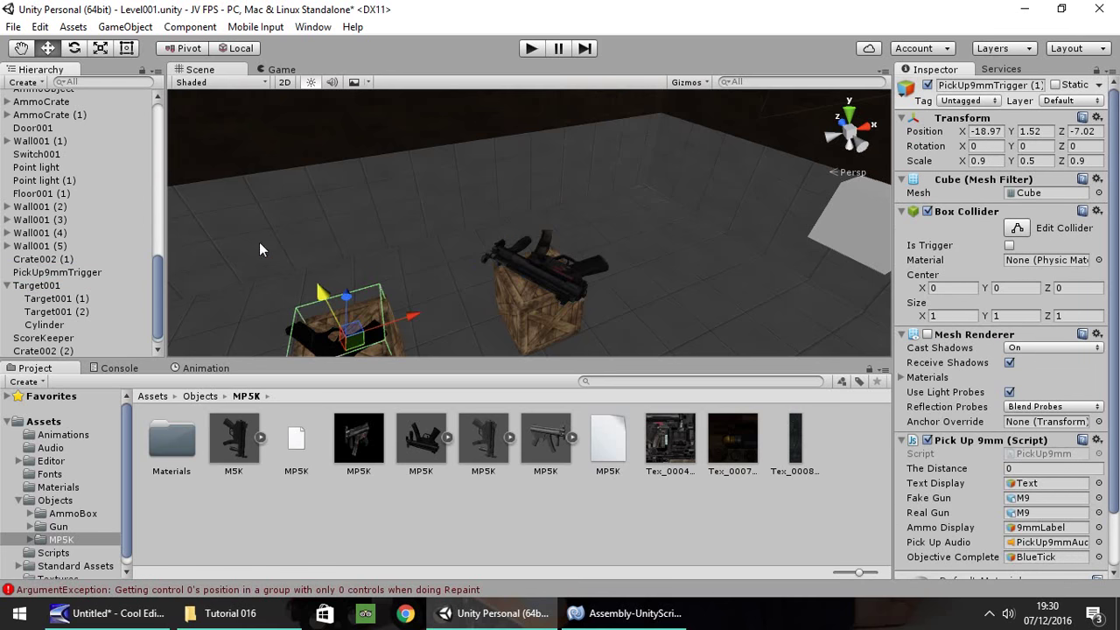
{"action": "left_click_drag", "start_coordinate": [329, 273], "coordinate": [596, 187], "text": "alt"}
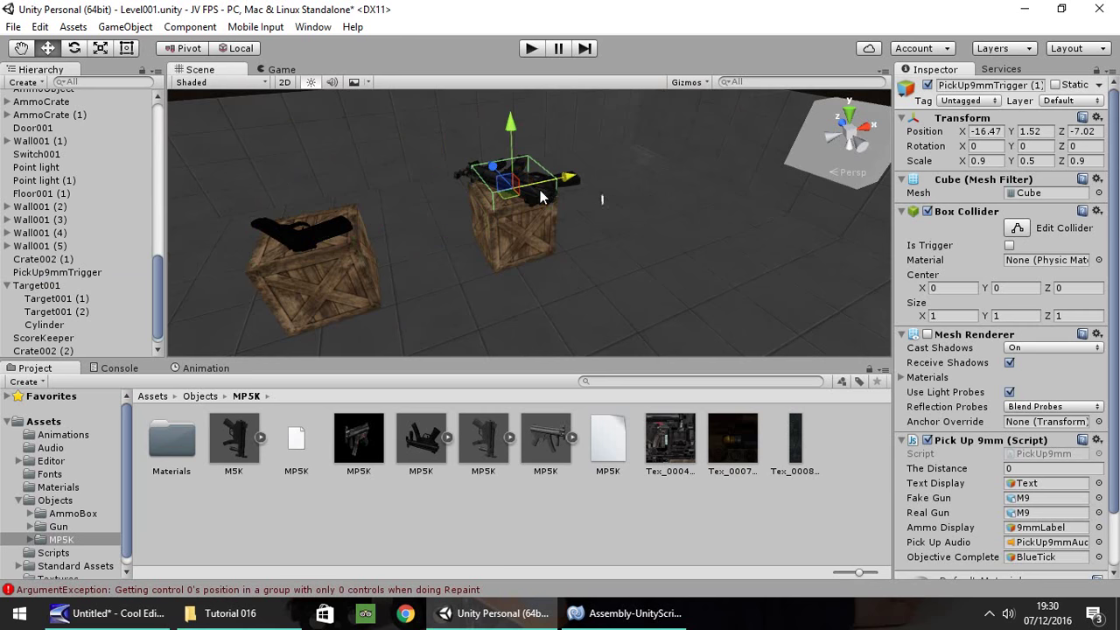
{"action": "left_click_drag", "start_coordinate": [496, 167], "coordinate": [495, 166]}
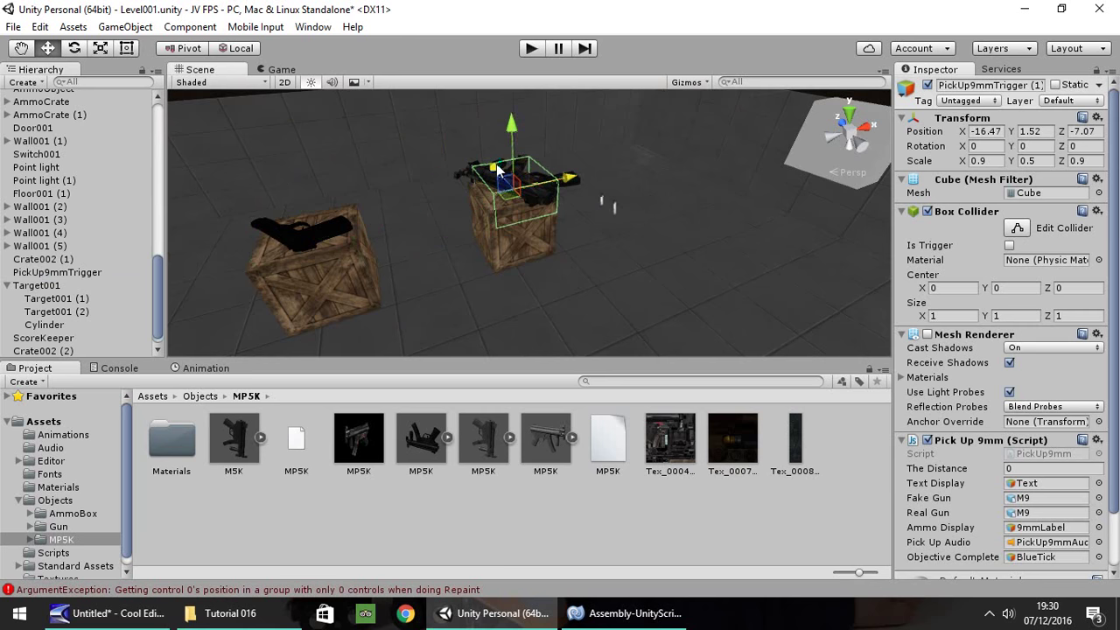
Step: Rename the duplicated trigger as PickUpSMGTrigger
{"action": "scroll", "coordinate": [982, 347], "scroll_direction": "down", "scroll_amount": 3}
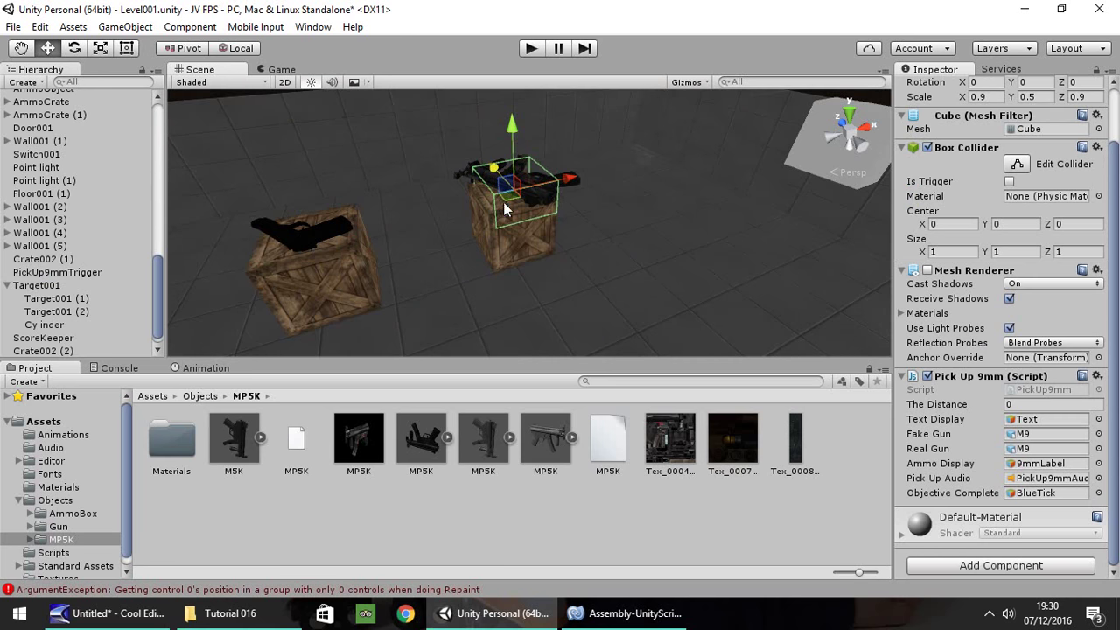
{"action": "scroll", "coordinate": [80, 308], "scroll_direction": "down", "scroll_amount": 1}
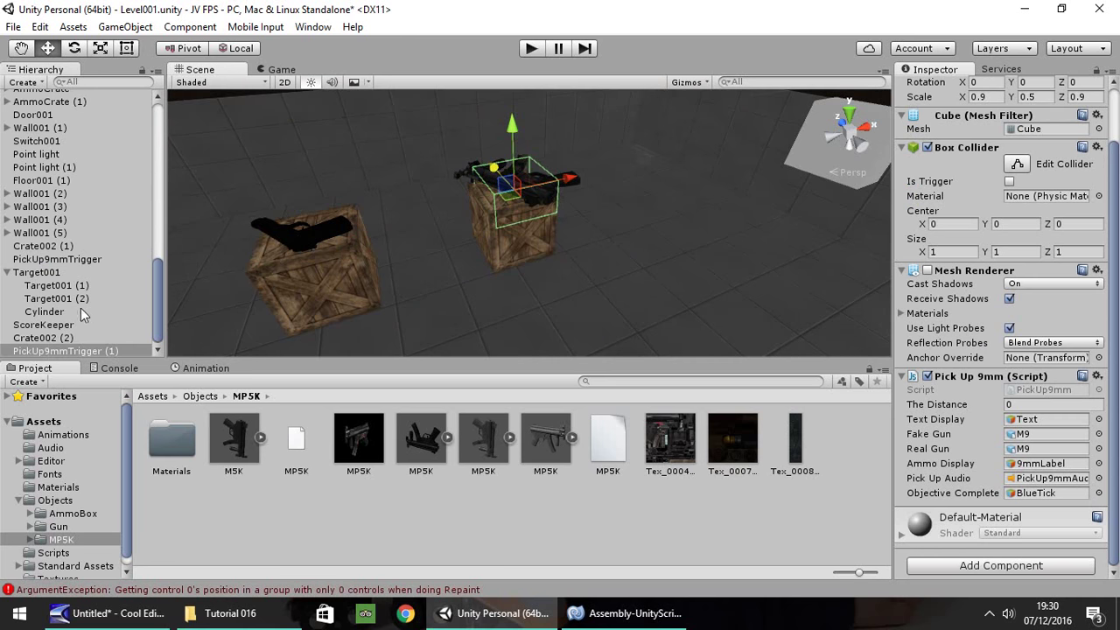
{"action": "right_click", "coordinate": [56, 350]}
{"action": "left_click", "coordinate": [96, 129]}
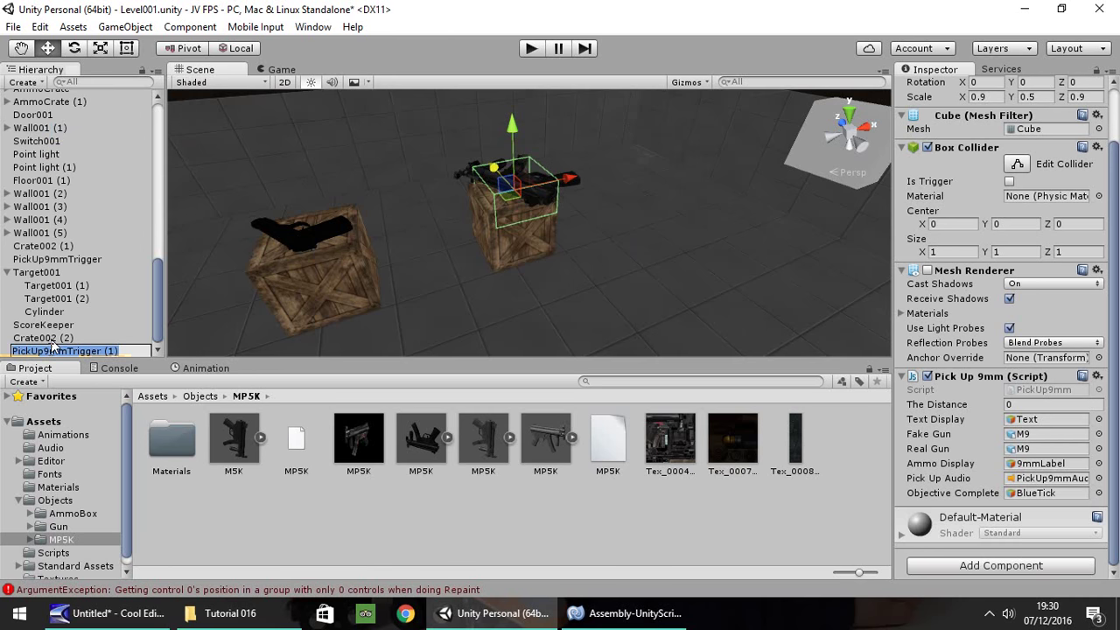
{"action": "type", "text": "P"}
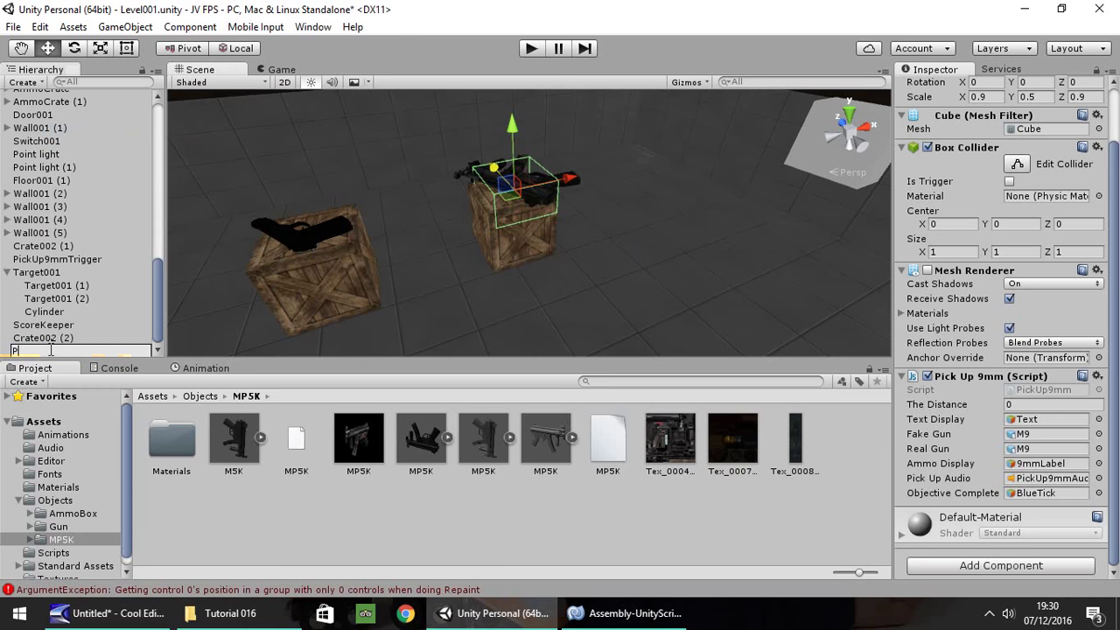
{"action": "type", "text": "ickUpSM"}
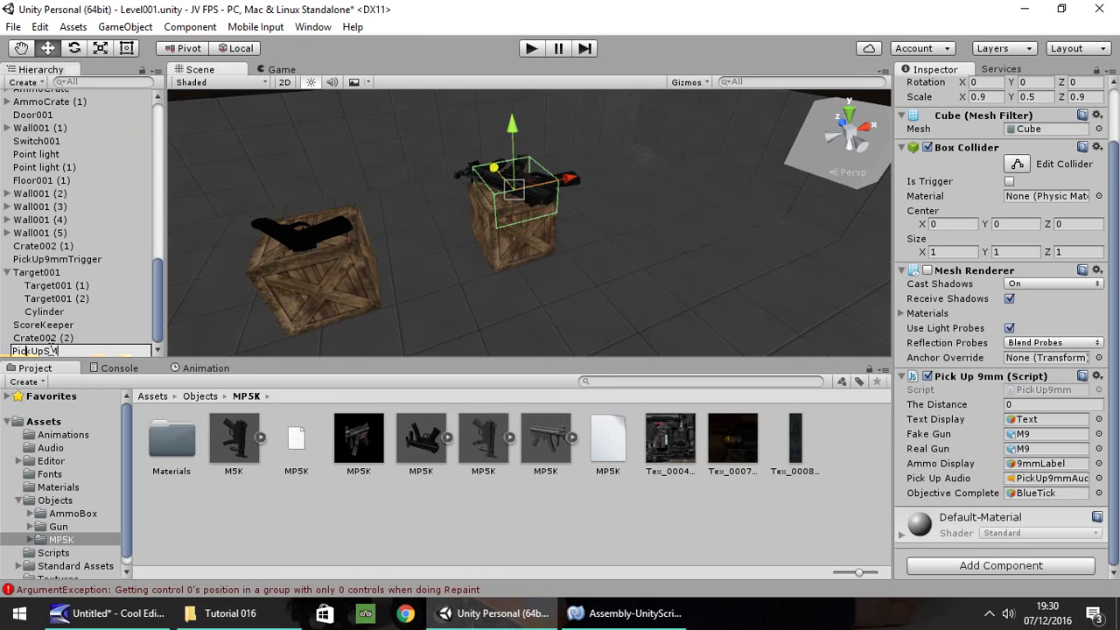
{"action": "type", "text": "GTrigger"}
{"action": "key", "text": "Return"}
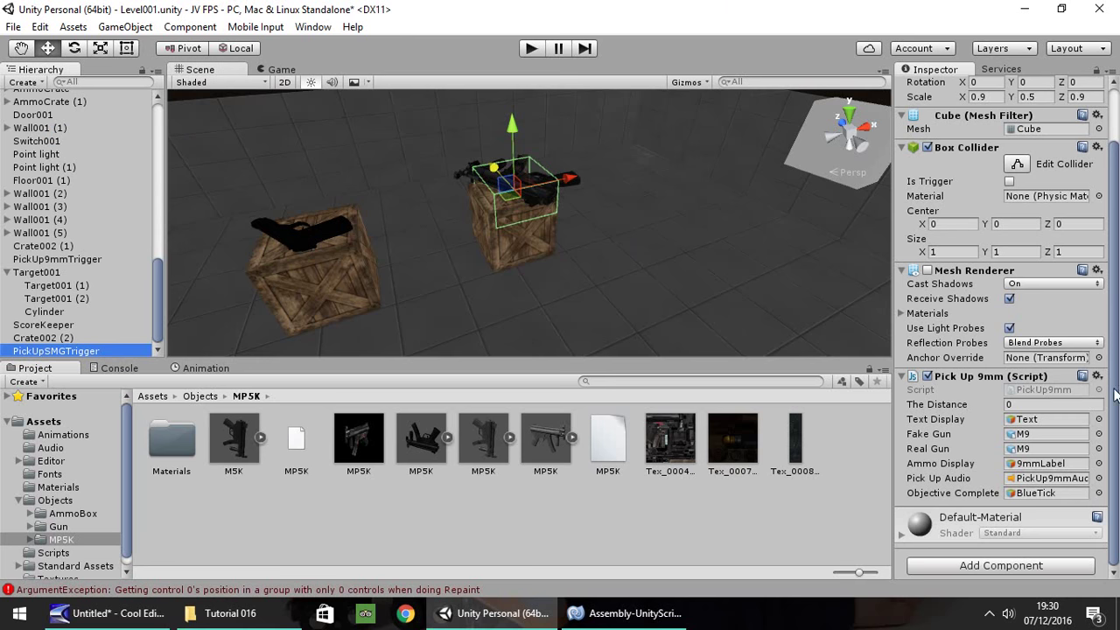
Step: Duplicate the PickUp9mm script in the Scripts folder and name the copy PickUpSMG
{"action": "left_click", "coordinate": [1042, 387]}
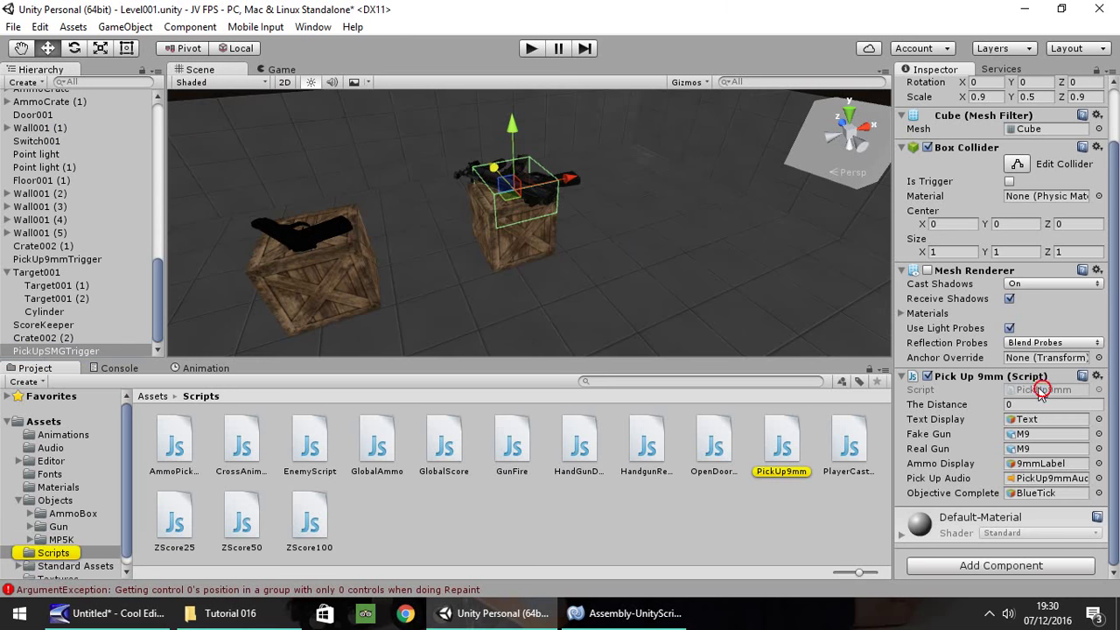
{"action": "left_click", "coordinate": [782, 447]}
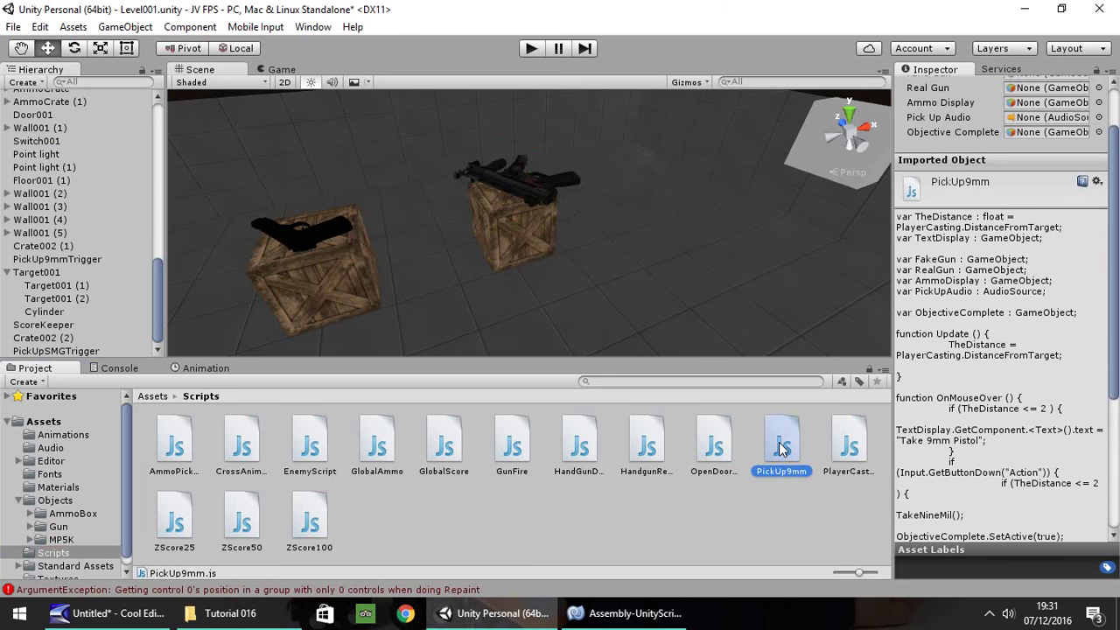
{"action": "key", "text": "ctrl+d"}
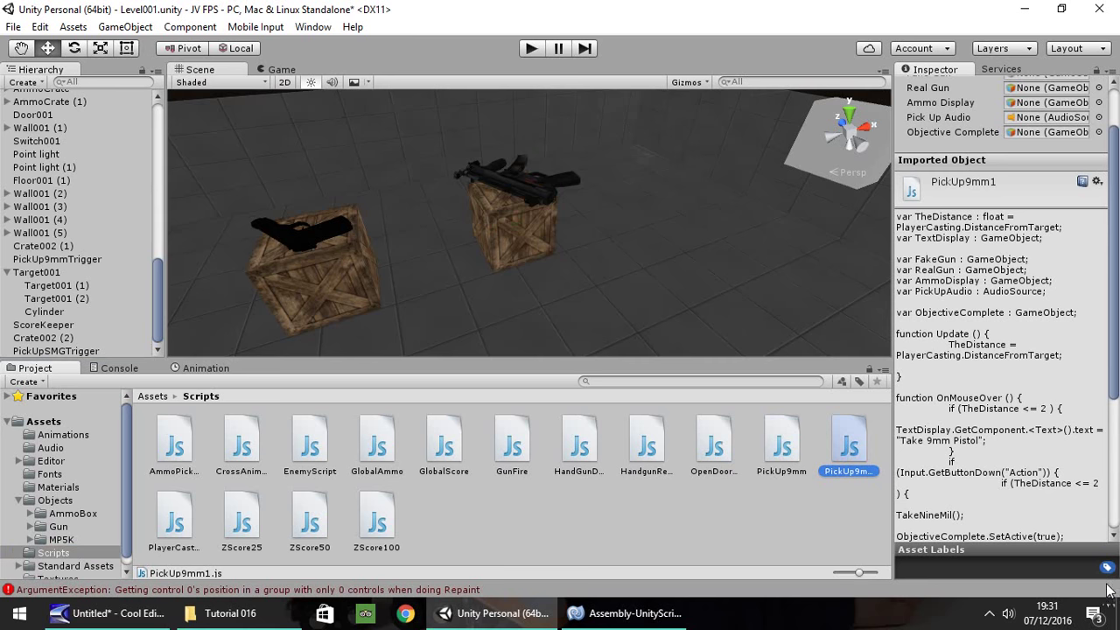
{"action": "right_click", "coordinate": [853, 457]}
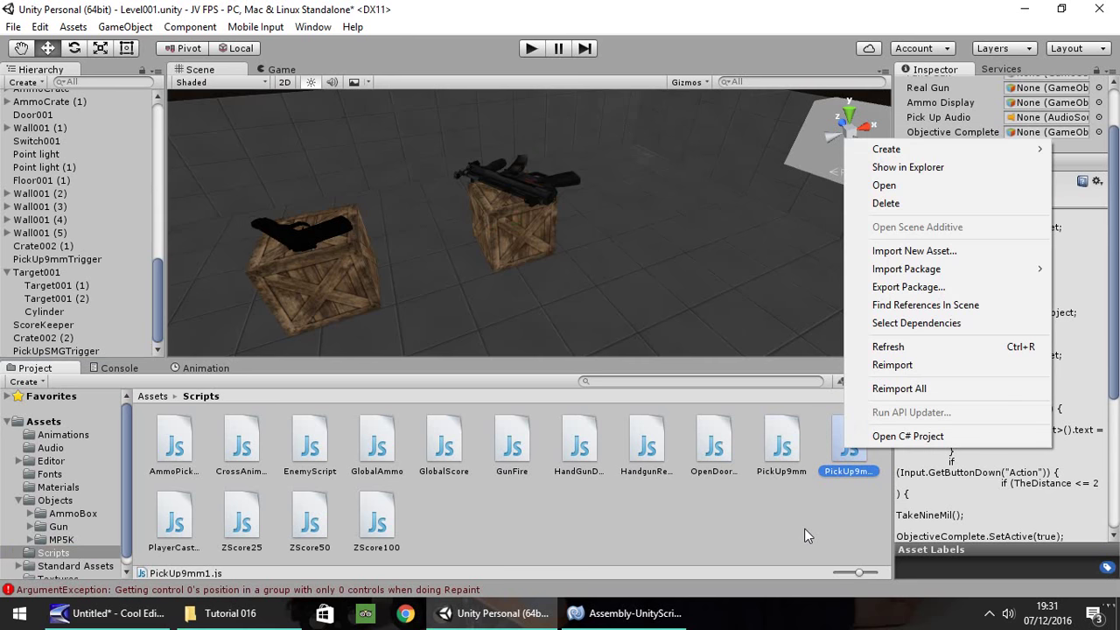
{"action": "left_click", "coordinate": [809, 534]}
{"action": "left_click", "coordinate": [847, 447]}
{"action": "left_click", "coordinate": [847, 471]}
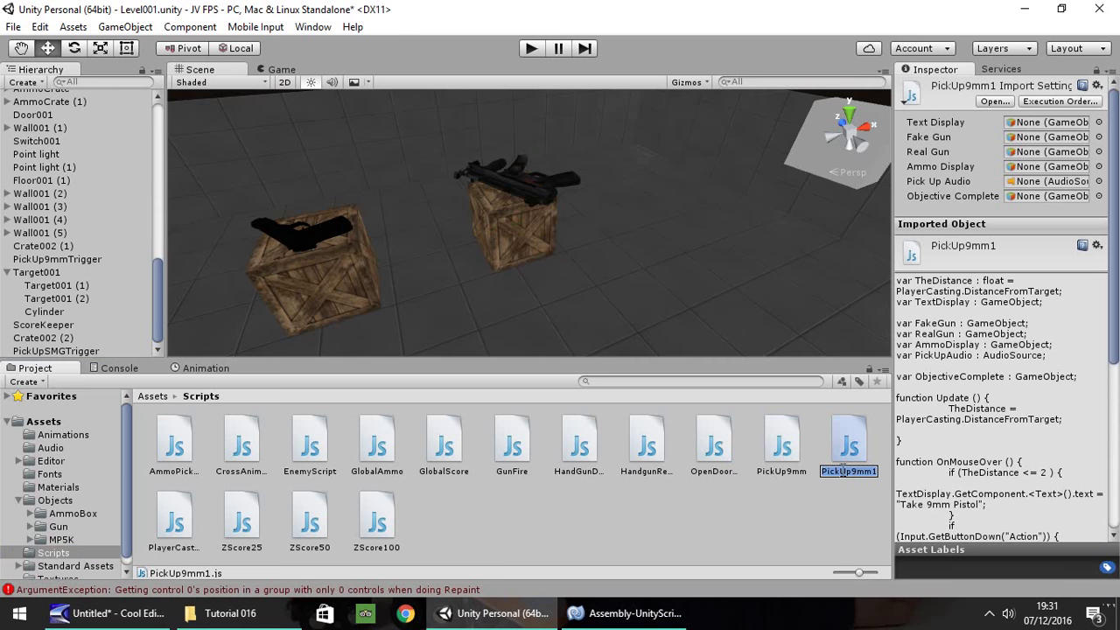
{"action": "type", "text": "PickUpSMG"}
{"action": "key", "text": "Return"}
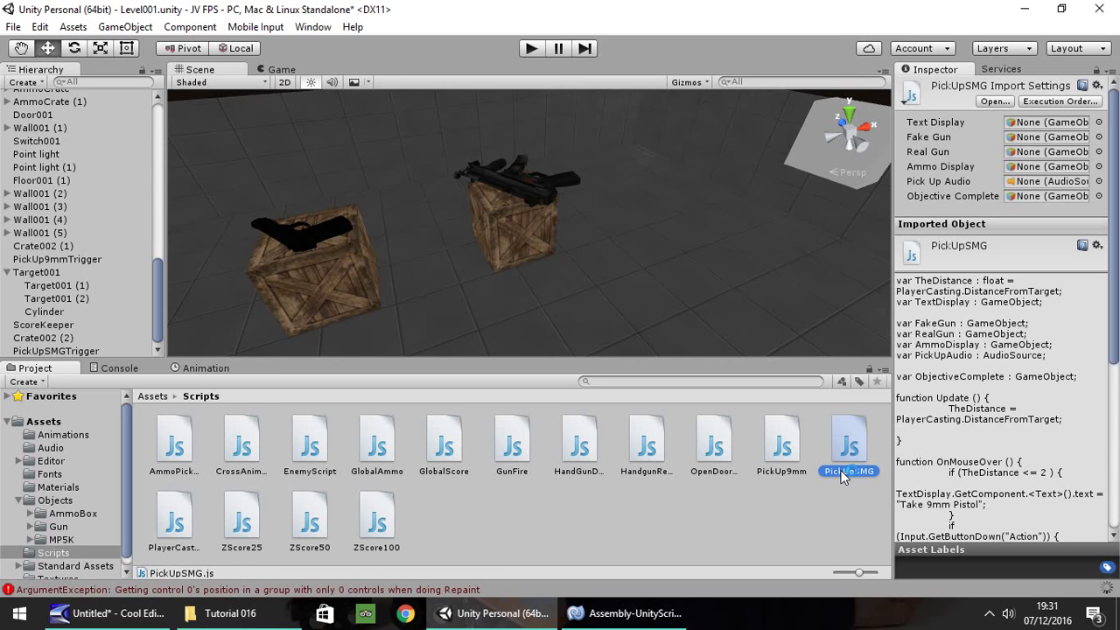
Step: In the PickUpSMG script's OnMouseOver function, change the displayed text to "Take SMG"
{"action": "double_click", "coordinate": [842, 472]}
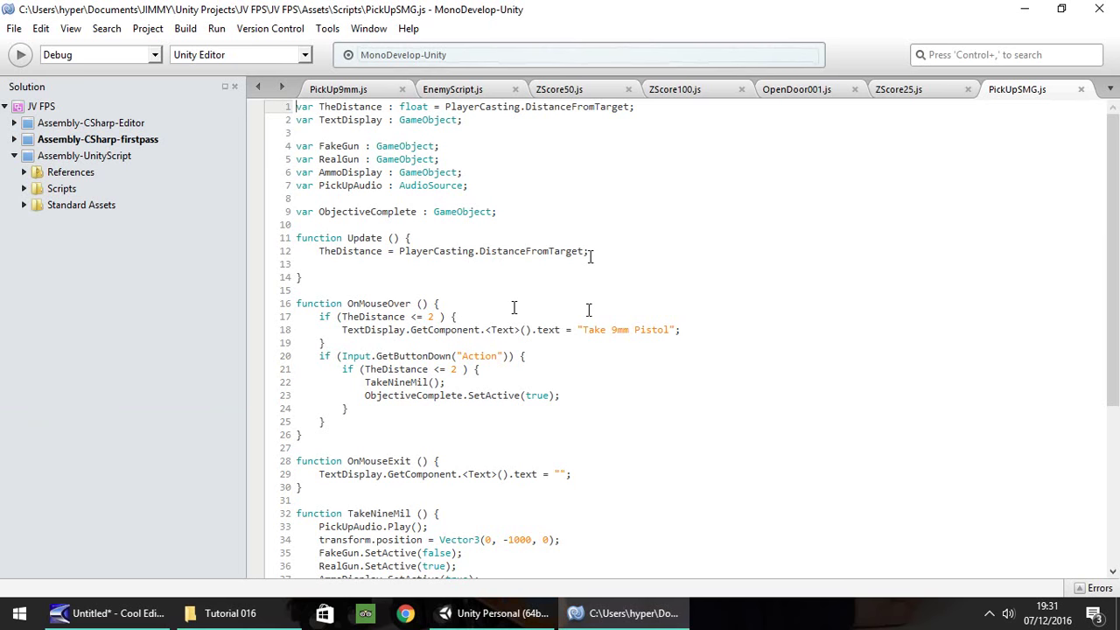
{"action": "left_click_drag", "start_coordinate": [611, 330], "coordinate": [670, 330]}
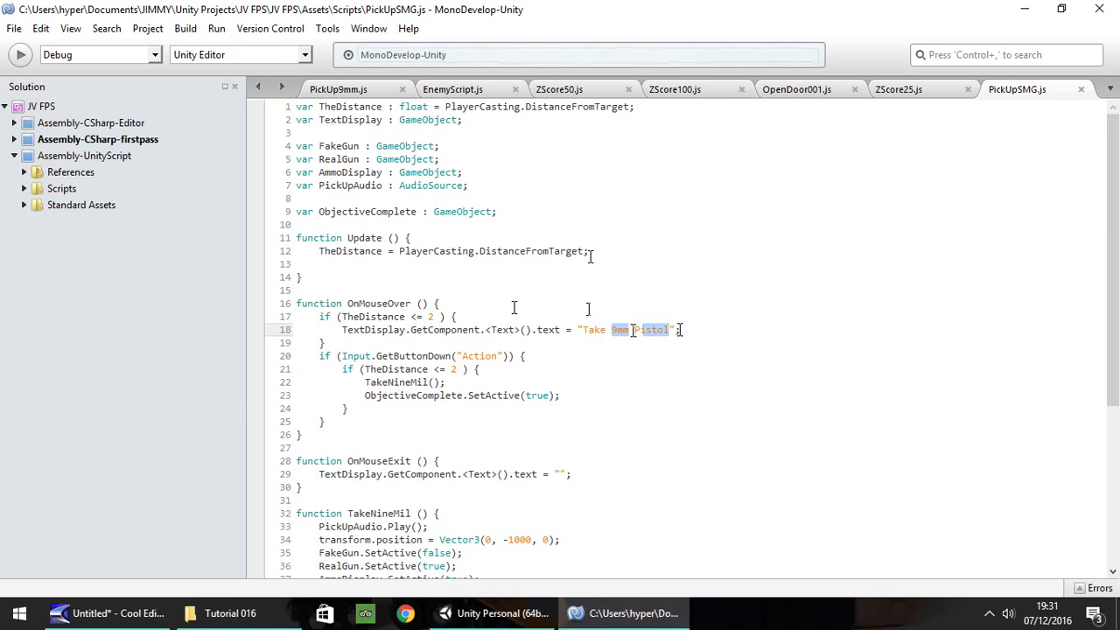
{"action": "key", "text": "BackSpace"}
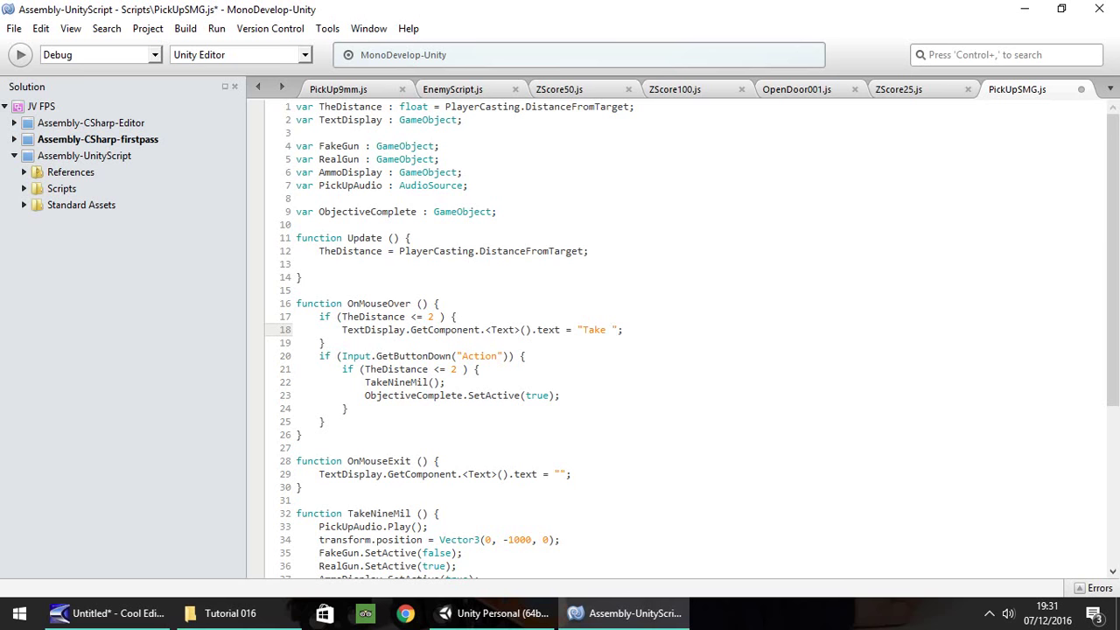
{"action": "type", "text": "SMG"}
{"action": "scroll", "coordinate": [457, 374], "scroll_direction": "down", "scroll_amount": 7}
{"action": "scroll", "coordinate": [462, 382], "scroll_direction": "up", "scroll_amount": 3}
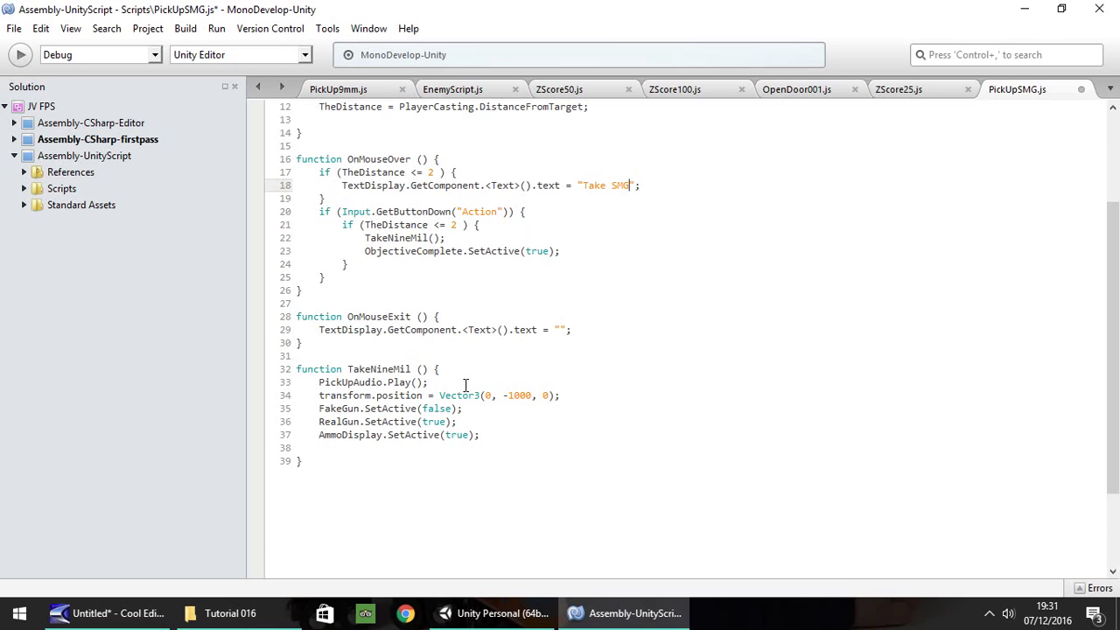
{"action": "scroll", "coordinate": [516, 376], "scroll_direction": "up", "scroll_amount": 4}
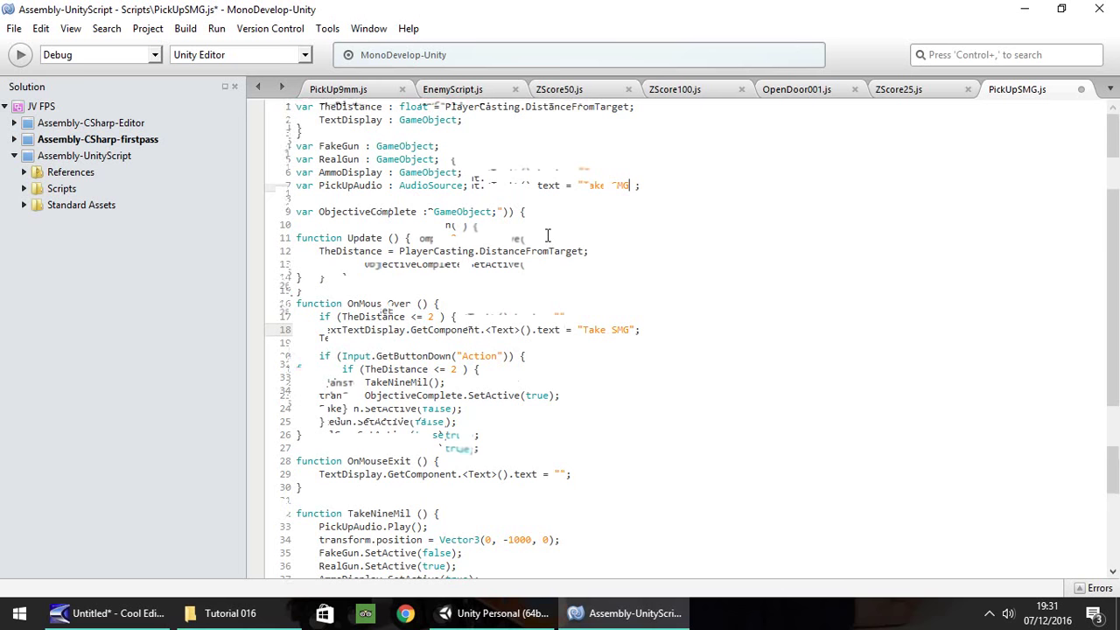
Step: Return to Unity and attach the PickUpSMG script to PickUpSMGTrigger
{"action": "left_click", "coordinate": [494, 612]}
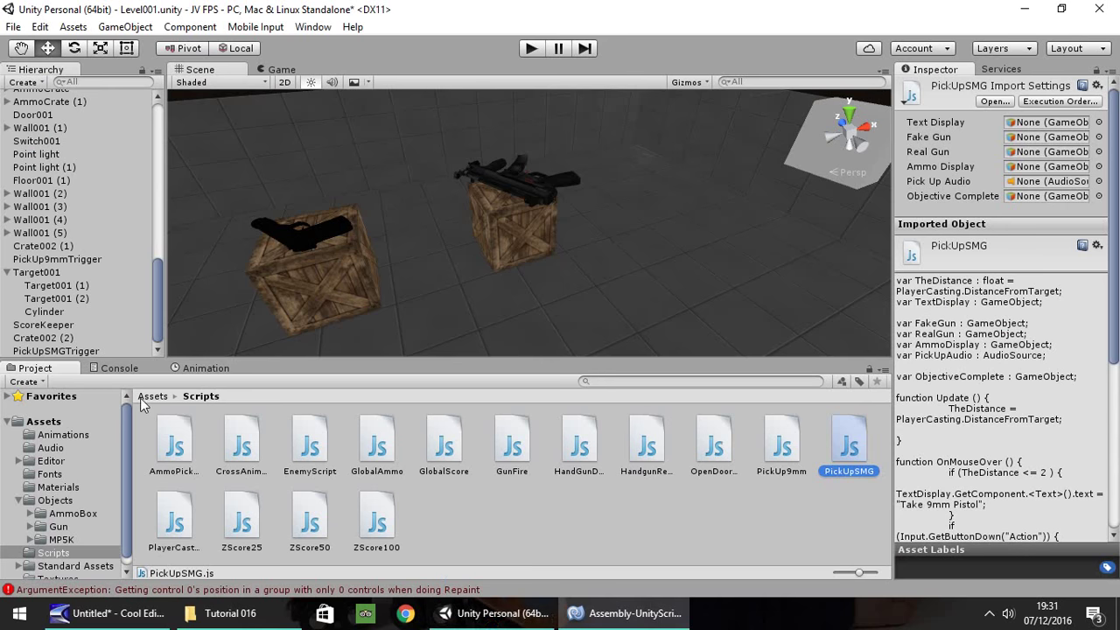
{"action": "left_click", "coordinate": [97, 351]}
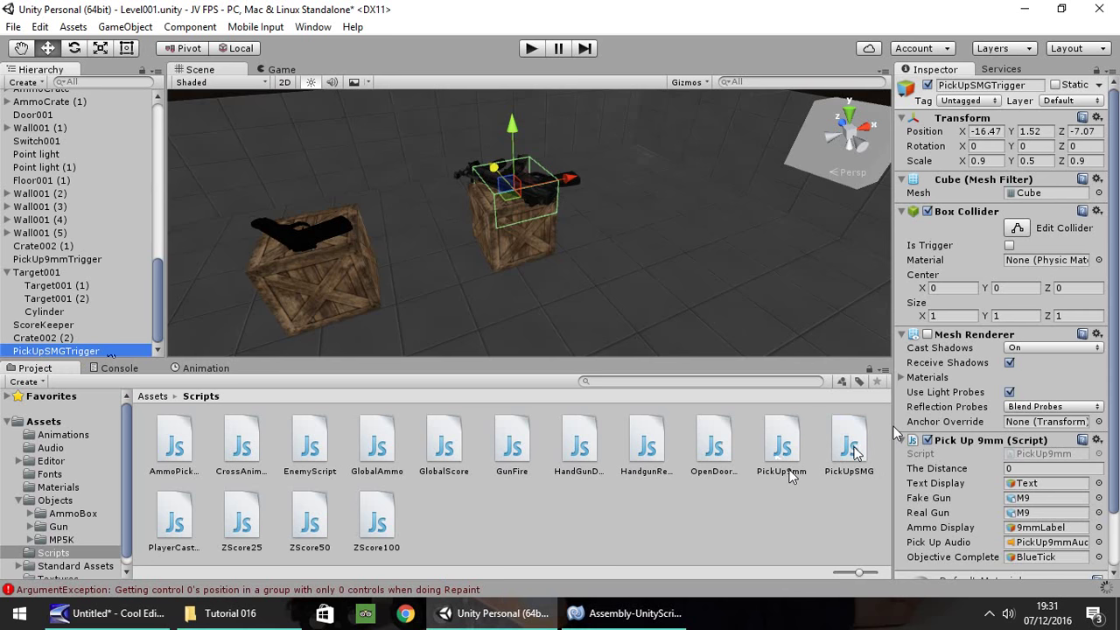
{"action": "left_click_drag", "start_coordinate": [783, 448], "coordinate": [75, 353]}
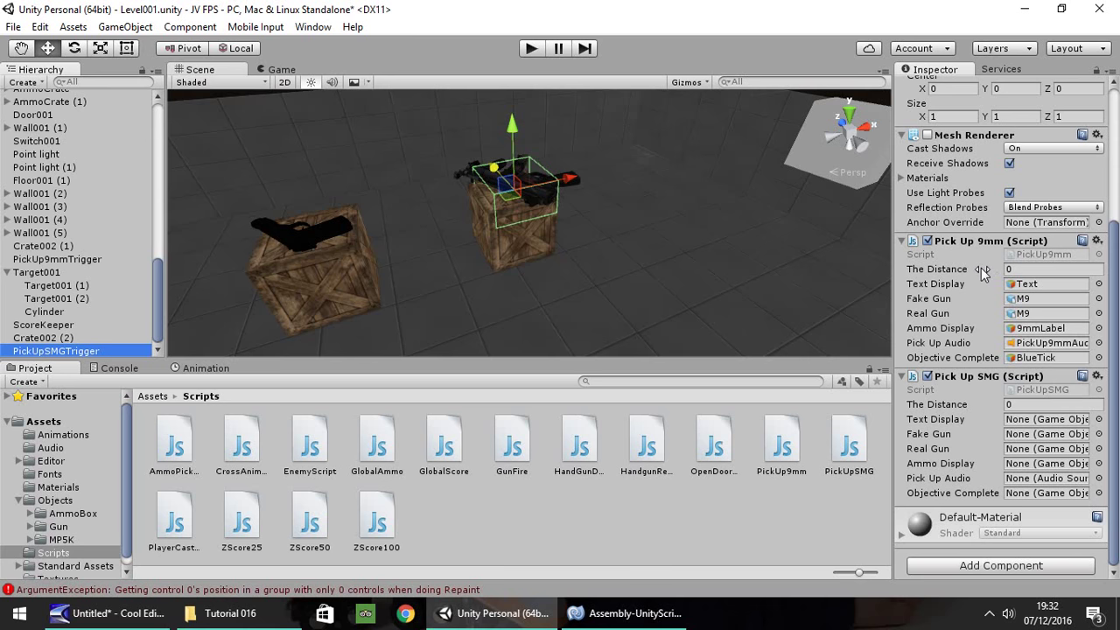
Step: In the Pick Up SMG script component, assign the Text object as Text Display and the crate's MP5K as Fake Gun
{"action": "left_click", "coordinate": [1033, 284]}
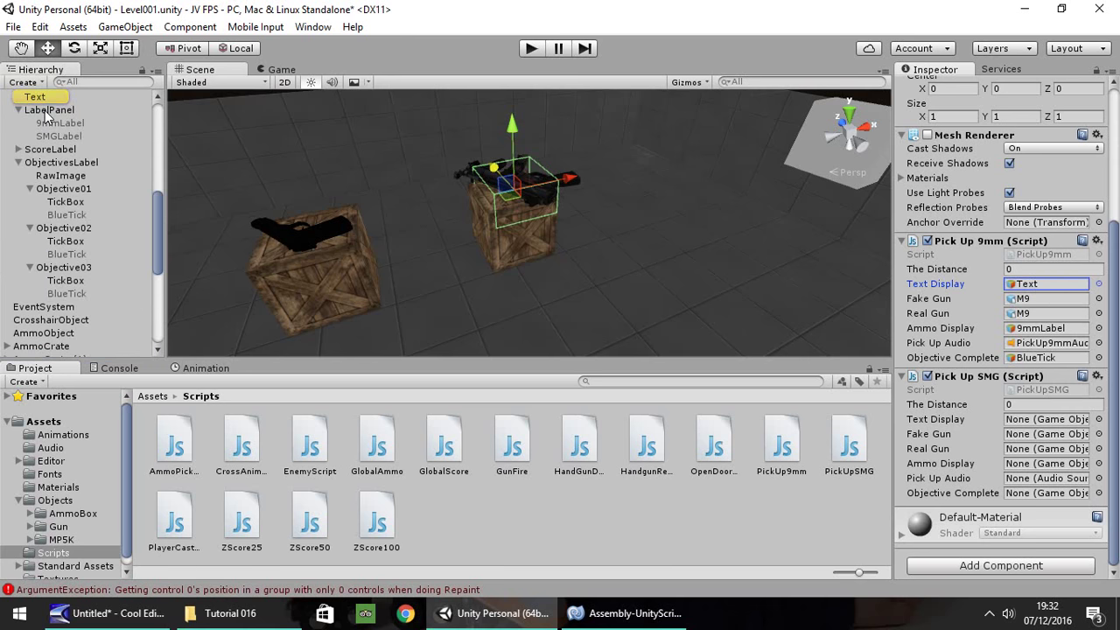
{"action": "left_click_drag", "start_coordinate": [35, 97], "coordinate": [1038, 421]}
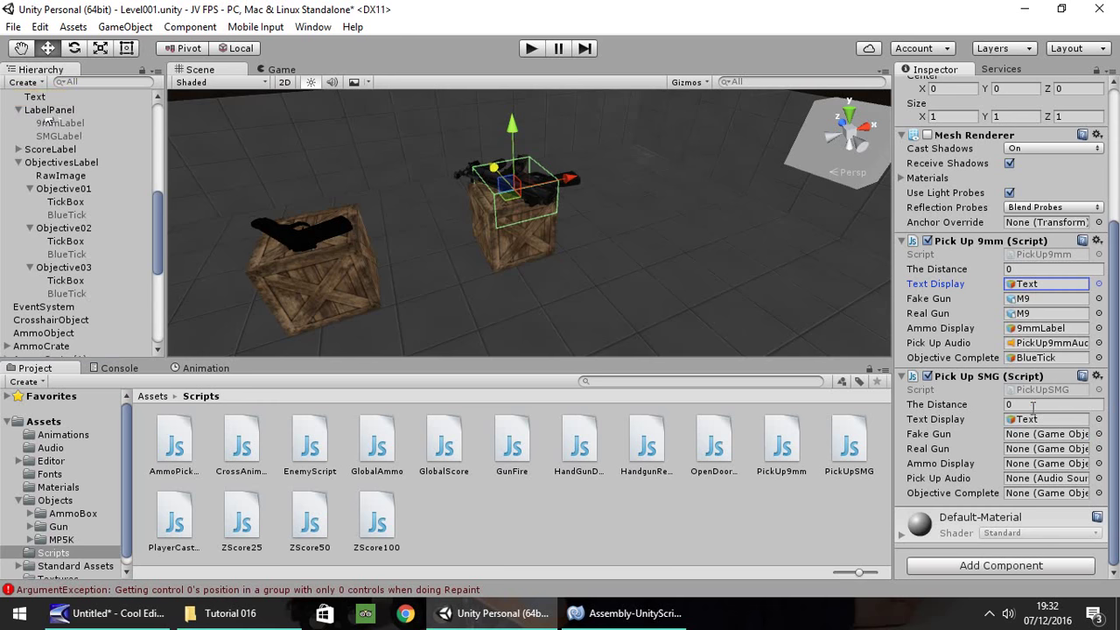
{"action": "left_click", "coordinate": [1035, 300]}
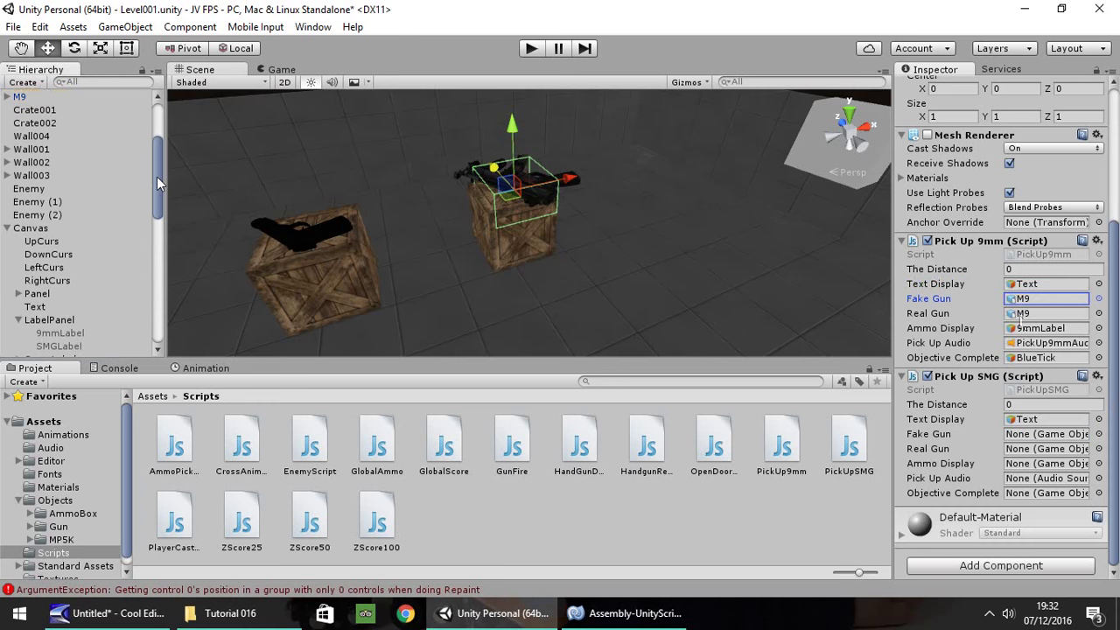
{"action": "scroll", "coordinate": [157, 176], "scroll_direction": "up", "scroll_amount": 2}
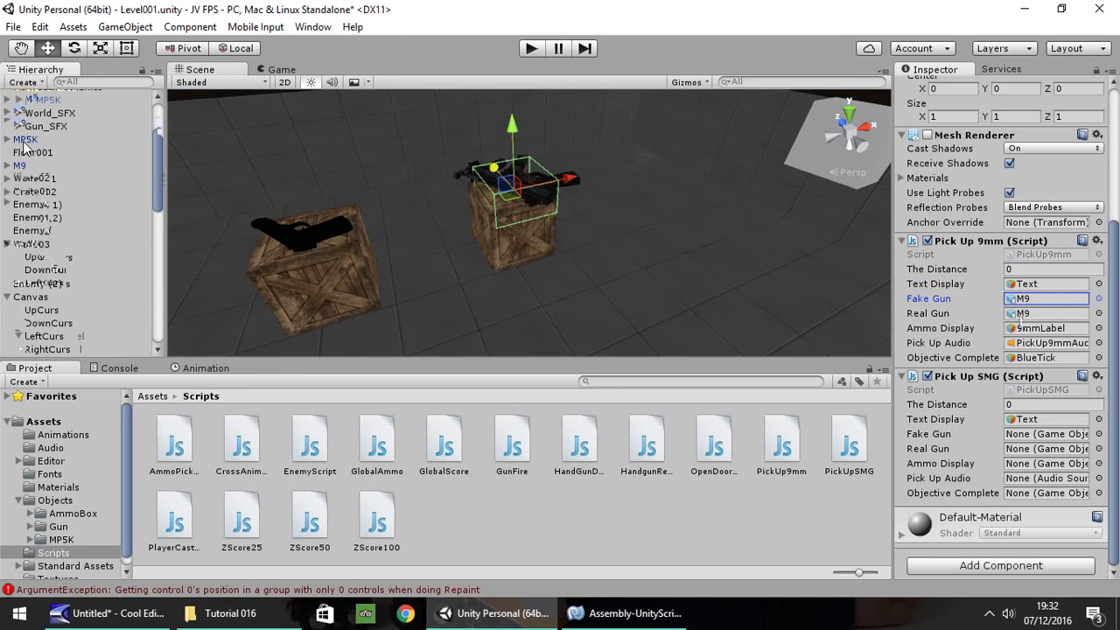
{"action": "left_click_drag", "start_coordinate": [24, 140], "coordinate": [1046, 435]}
Step: Assign FirstPersonCharacter's MP5K as the Pick Up SMG script's Real Gun and SMGLabel as its Ammo Display
{"action": "left_click", "coordinate": [1028, 449]}
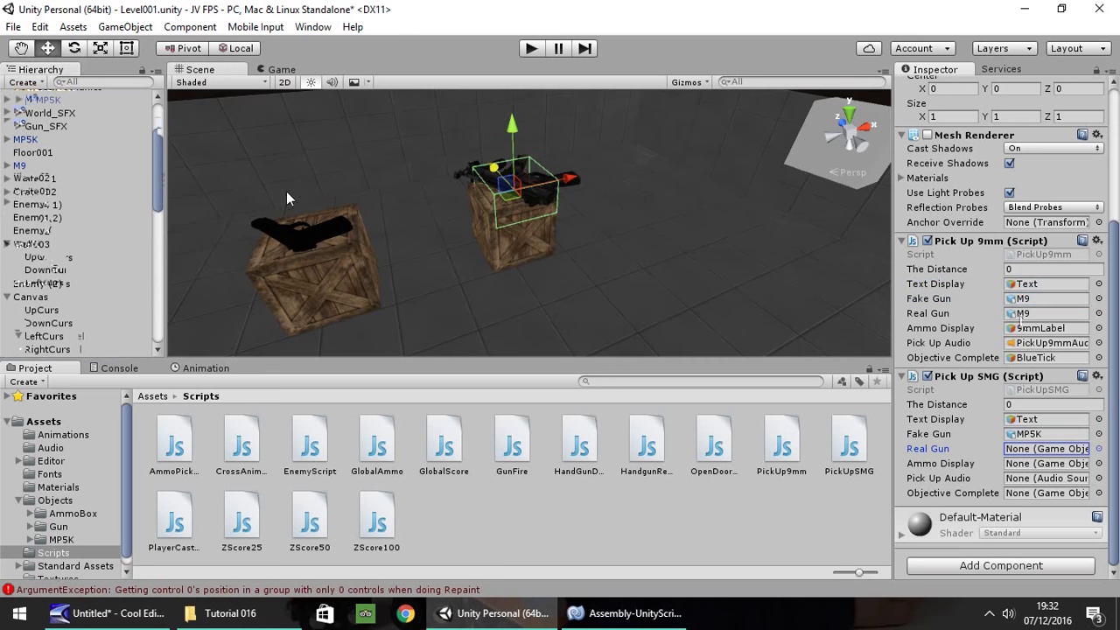
{"action": "left_click_drag", "start_coordinate": [152, 181], "coordinate": [155, 159]}
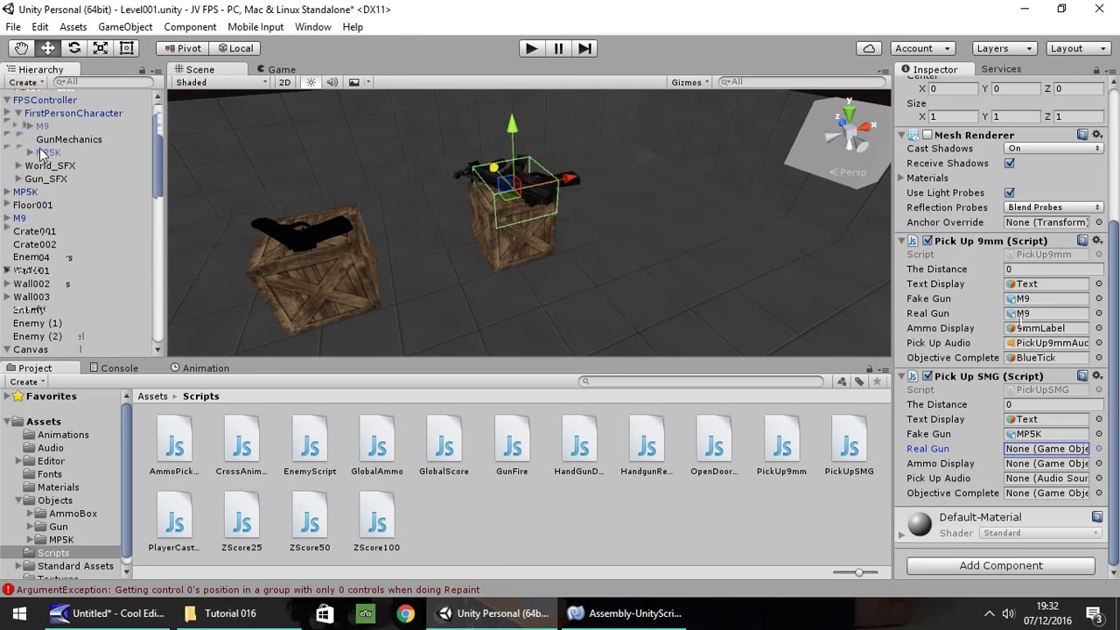
{"action": "left_click_drag", "start_coordinate": [48, 154], "coordinate": [1031, 450]}
{"action": "left_click", "coordinate": [1032, 464]}
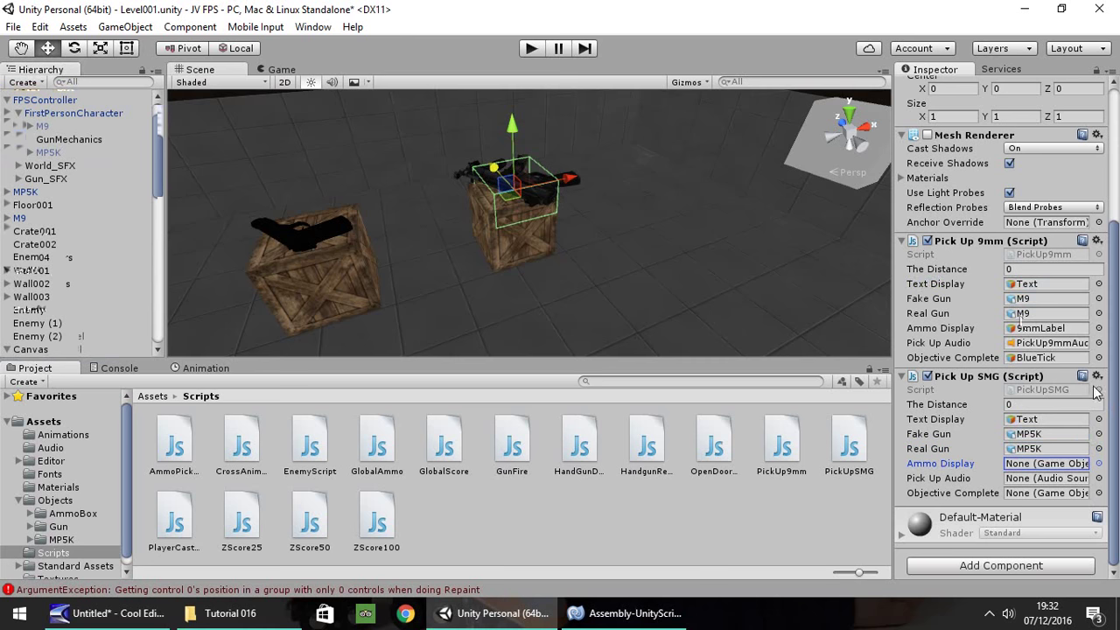
{"action": "left_click", "coordinate": [1043, 328]}
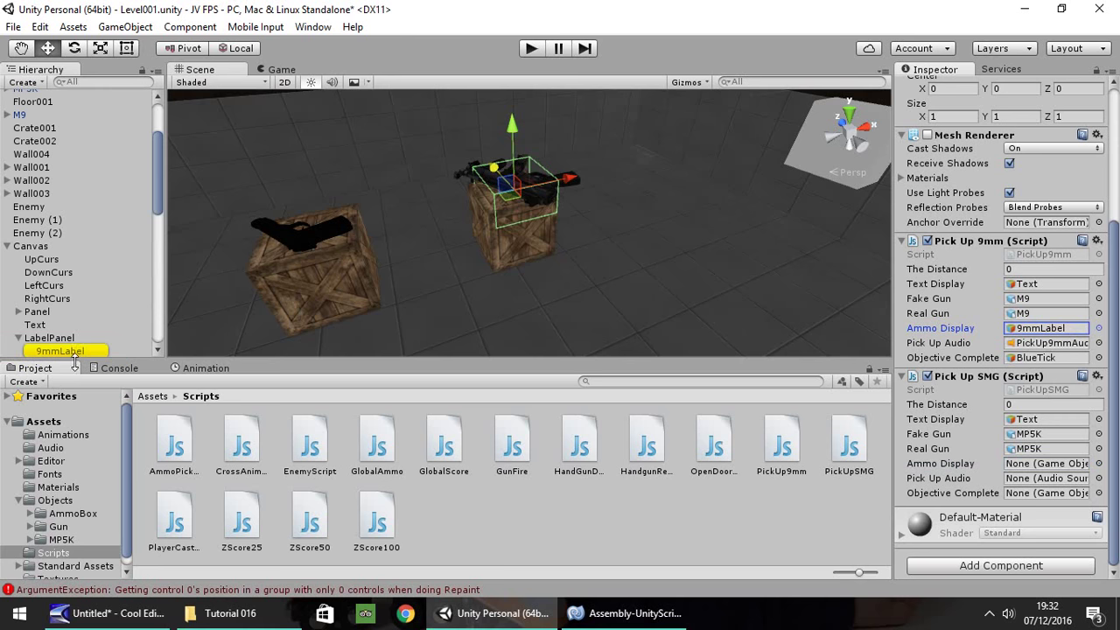
{"action": "left_click_drag", "start_coordinate": [51, 315], "coordinate": [1030, 465]}
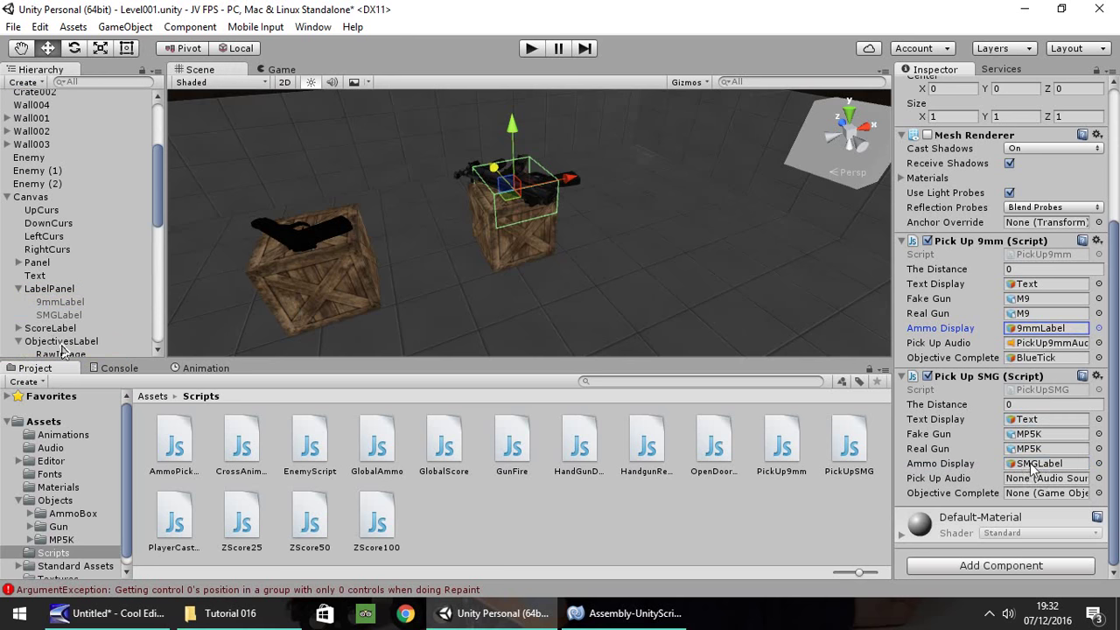
Step: In the Pick Up SMG script component, assign PickUp9mmAudio as Pick Up Audio and Objective01's BlueTick as Objective Complete
{"action": "left_click", "coordinate": [1066, 343]}
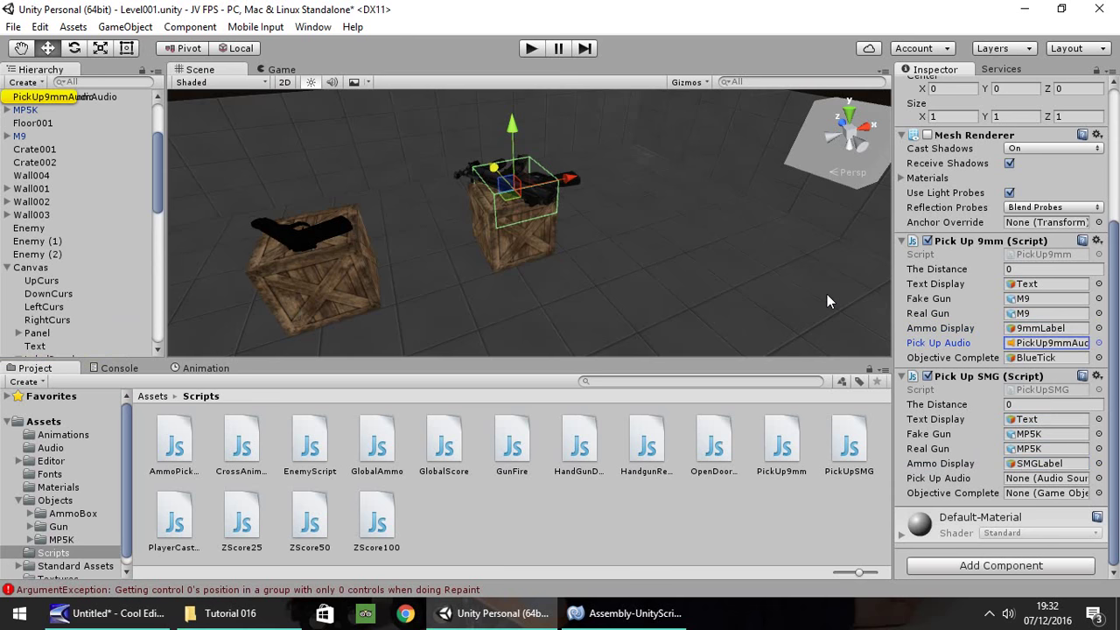
{"action": "scroll", "coordinate": [10, 129], "scroll_direction": "up", "scroll_amount": 3}
{"action": "left_click", "coordinate": [58, 198]}
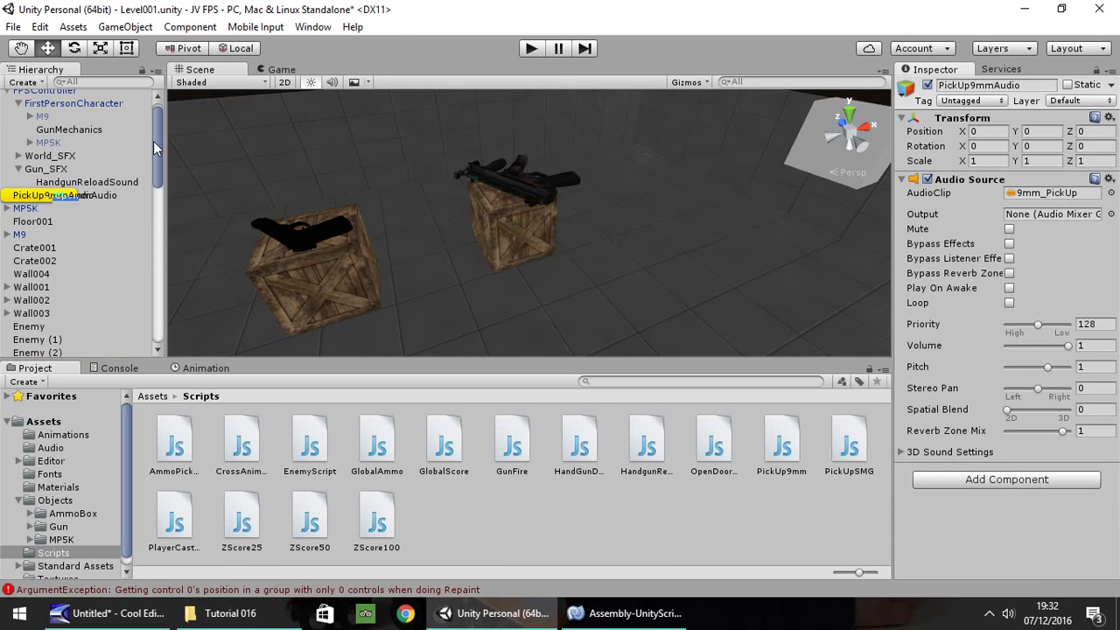
{"action": "mouse_move", "coordinate": [155, 142]}
{"action": "left_mouse_down"}
{"action": "mouse_move", "coordinate": [151, 277]}
{"action": "mouse_move", "coordinate": [94, 333]}
{"action": "mouse_move", "coordinate": [154, 180]}
{"action": "mouse_move", "coordinate": [154, 140]}
{"action": "left_mouse_up"}
{"action": "left_click", "coordinate": [83, 351]}
{"action": "scroll", "coordinate": [1035, 366], "scroll_direction": "down", "scroll_amount": 5}
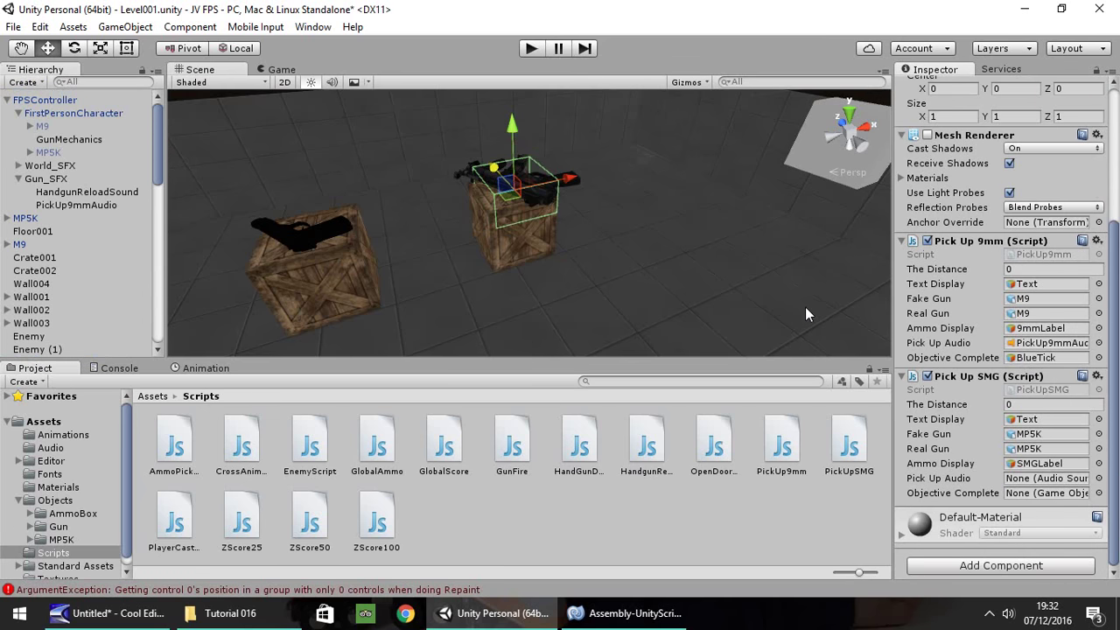
{"action": "left_click_drag", "start_coordinate": [77, 205], "coordinate": [1027, 481]}
{"action": "left_click", "coordinate": [1031, 359]}
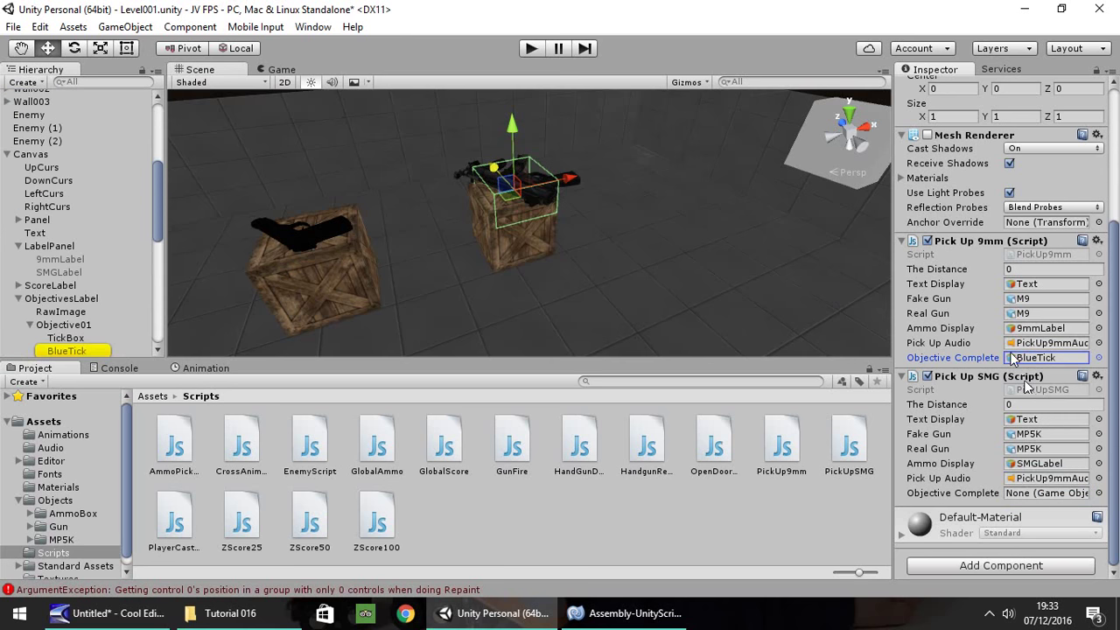
{"action": "left_click_drag", "start_coordinate": [70, 354], "coordinate": [1048, 492]}
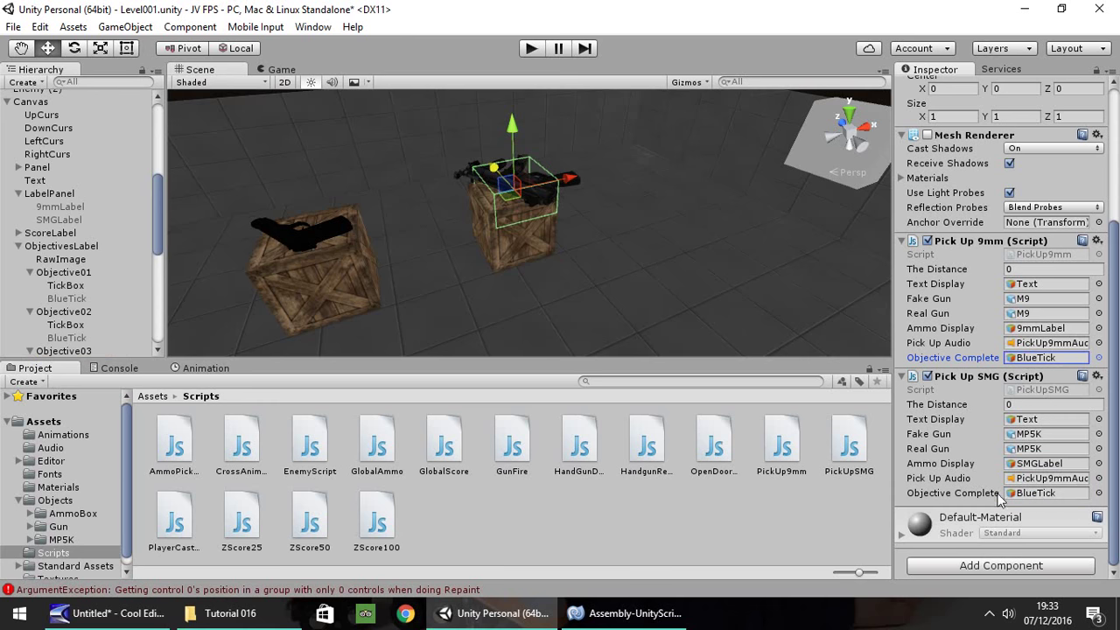
Step: Remove the Pick Up 9mm script component from the SMG pickup trigger and save the scene
{"action": "right_click", "coordinate": [957, 240]}
{"action": "left_click", "coordinate": [972, 274]}
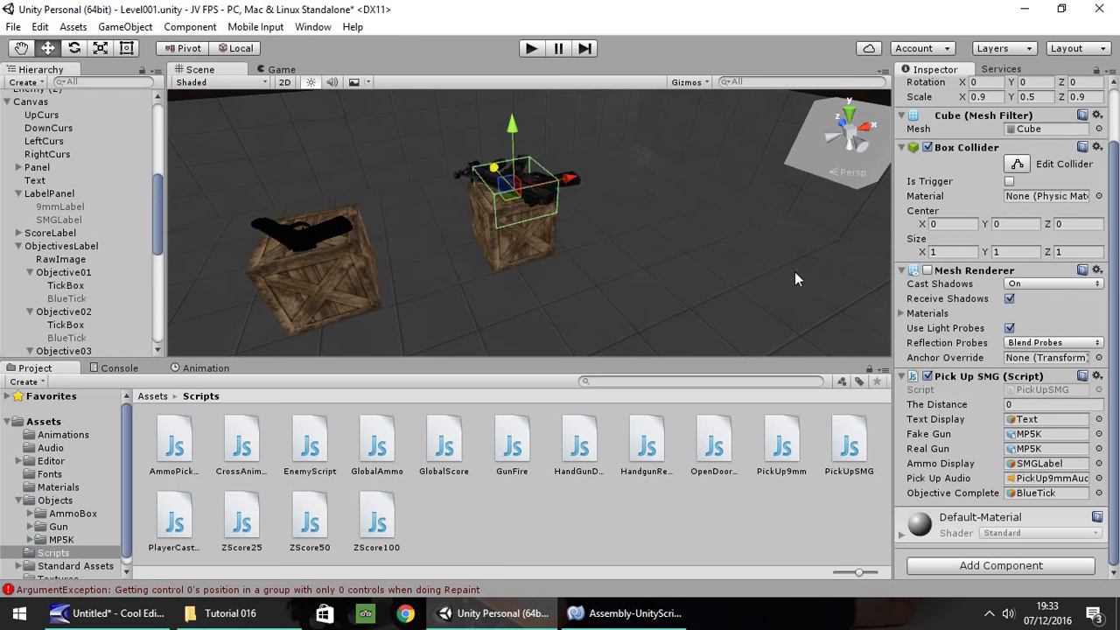
{"action": "key", "text": "ctrl+s"}
Step: Play-test the level by taking the SMG from its crate and walking around with it, and stop the game
{"action": "left_click", "coordinate": [531, 48]}
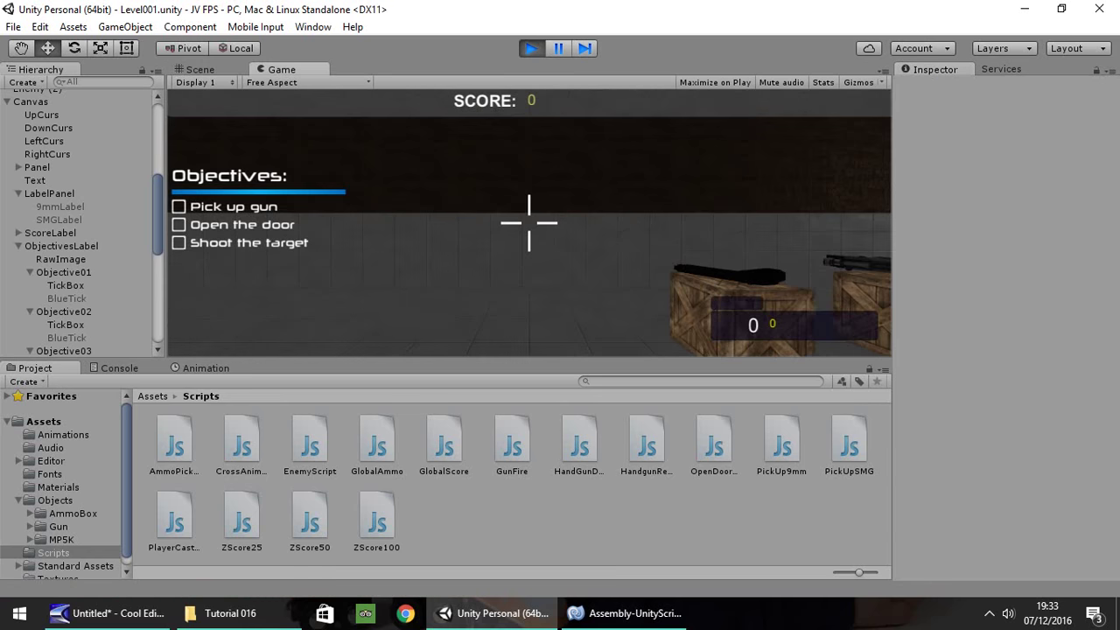
{"action": "key", "text": "w"}
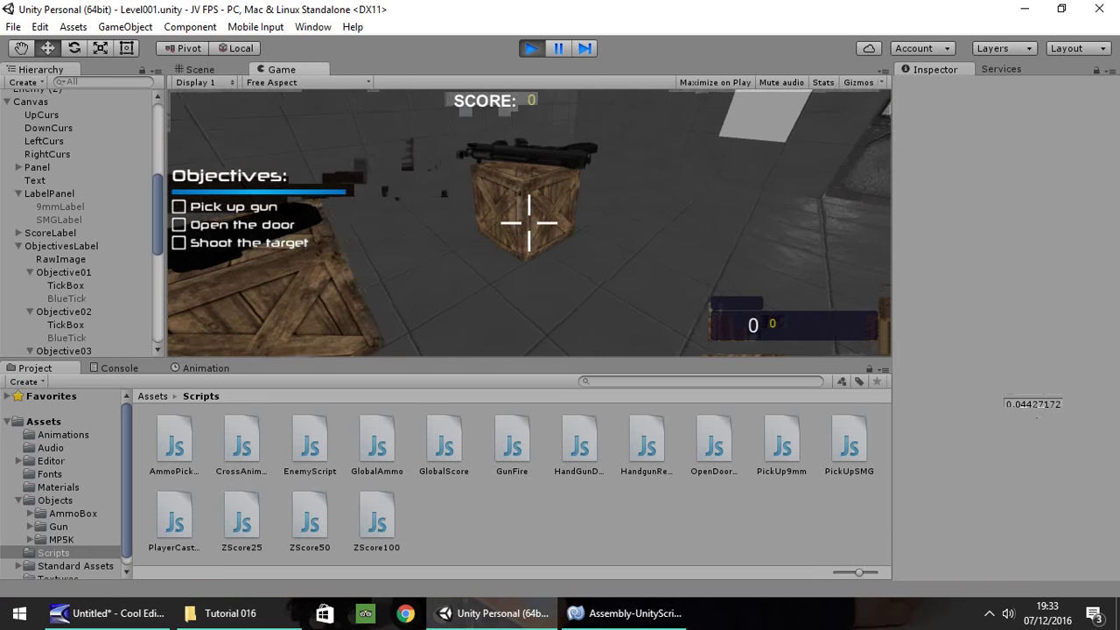
{"action": "key", "text": "w"}
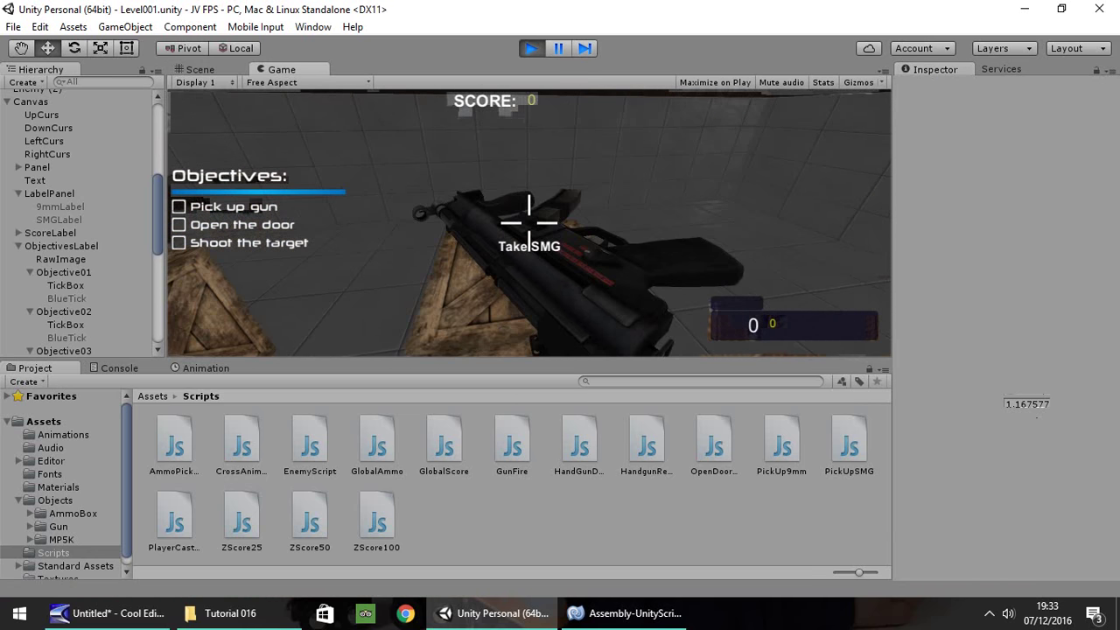
{"action": "key", "text": "e"}
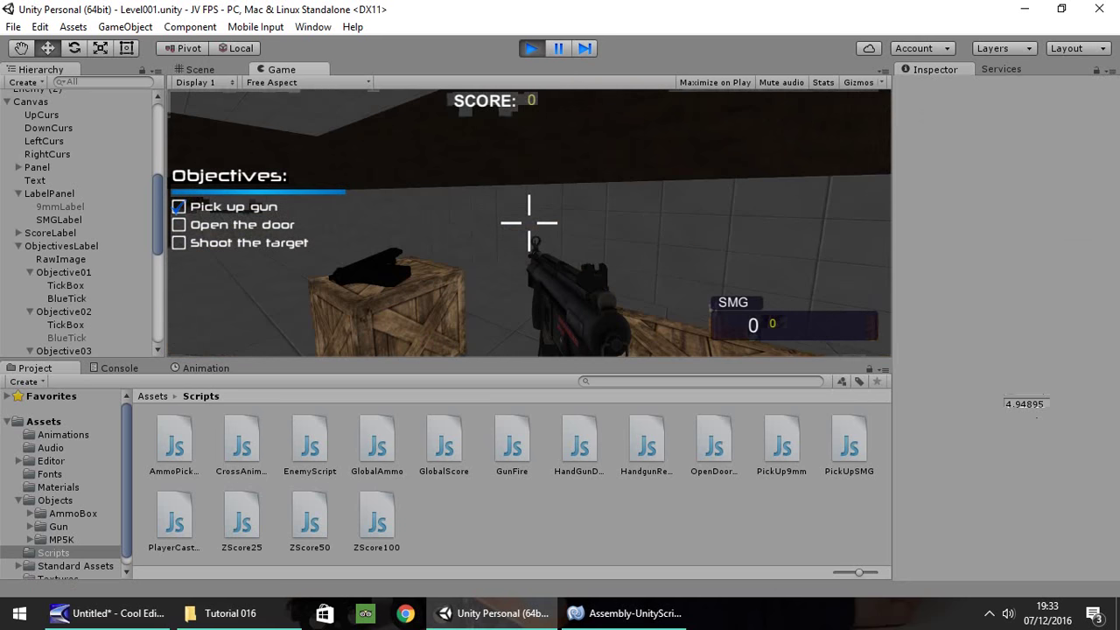
{"action": "key", "text": "w"}
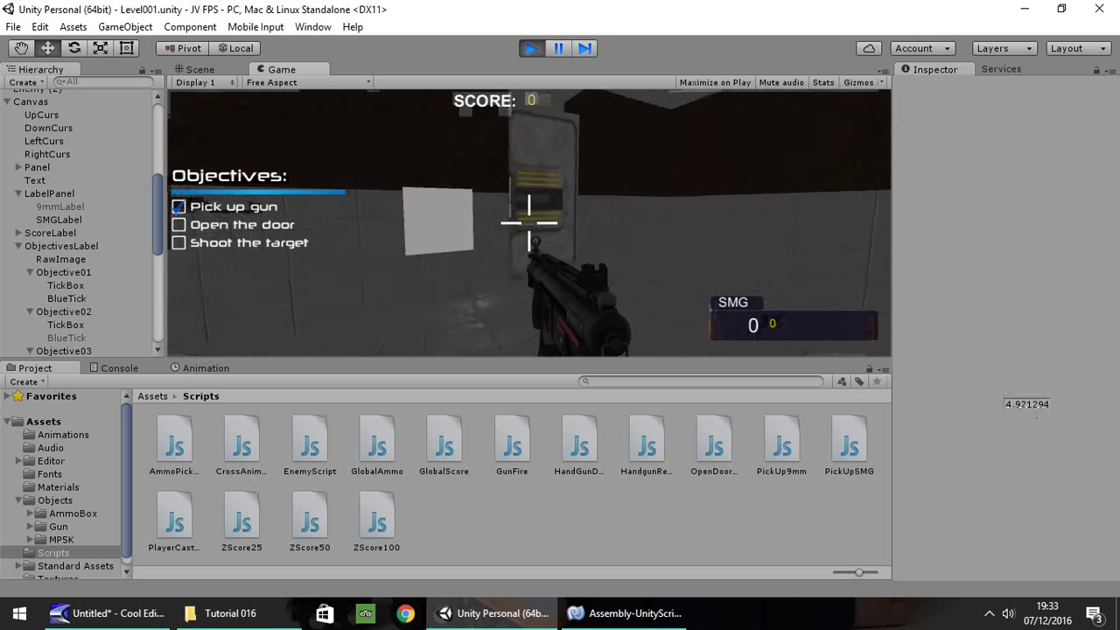
{"action": "key", "text": "w"}
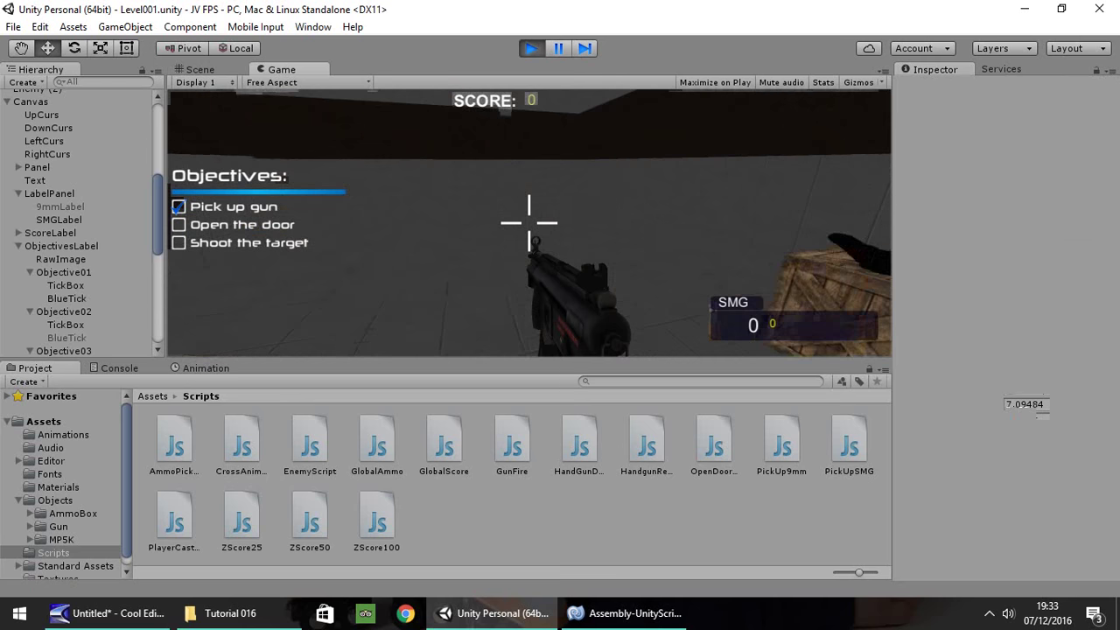
{"action": "key", "text": "ctrl+p"}
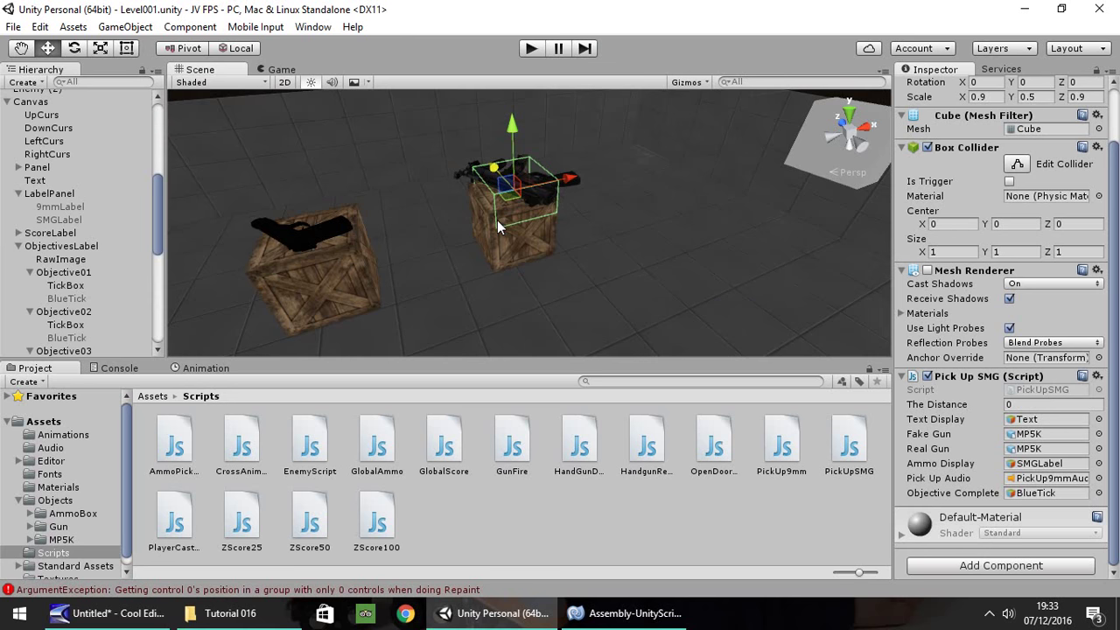
Step: Play-test the 9mm pickup by taking the pistol from its crate and walking around the room, and stop the game
{"action": "left_click", "coordinate": [531, 49]}
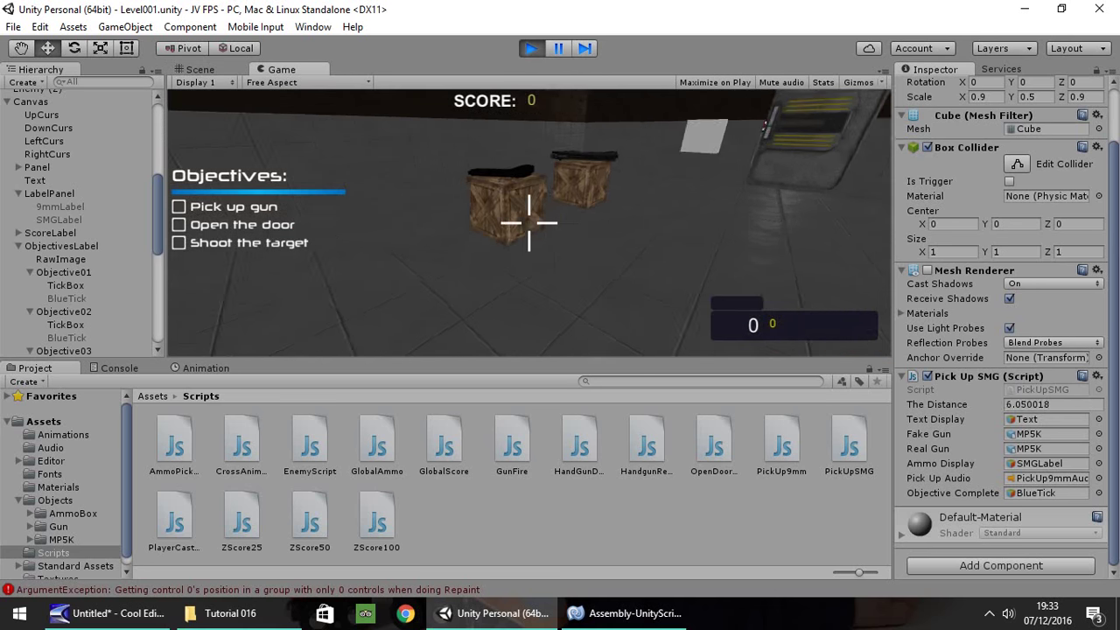
{"action": "key", "text": "w"}
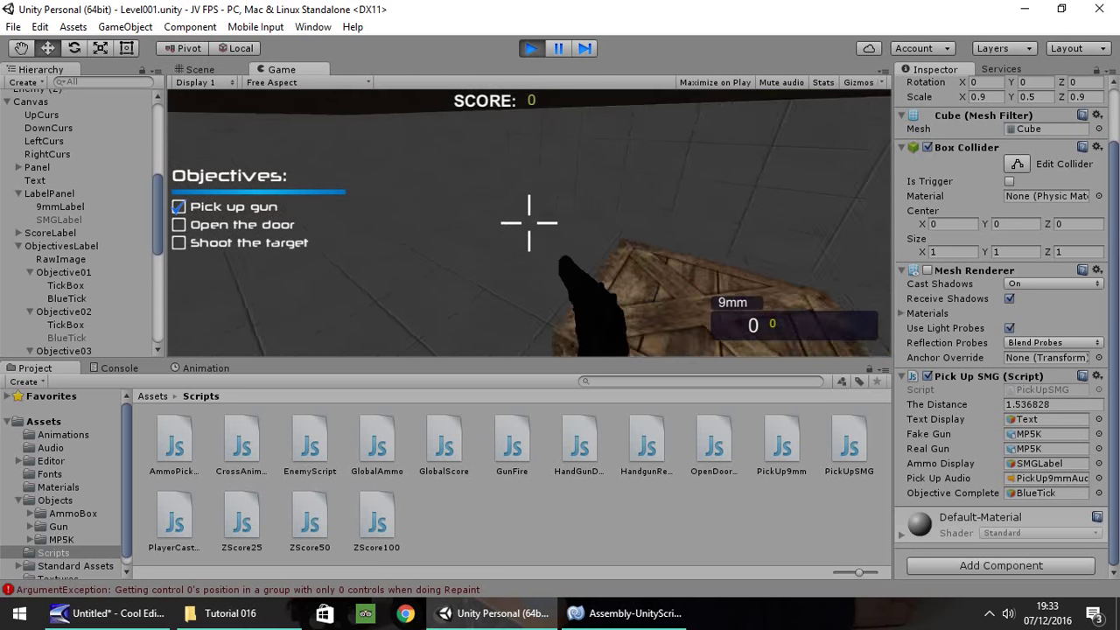
{"action": "key", "text": "w"}
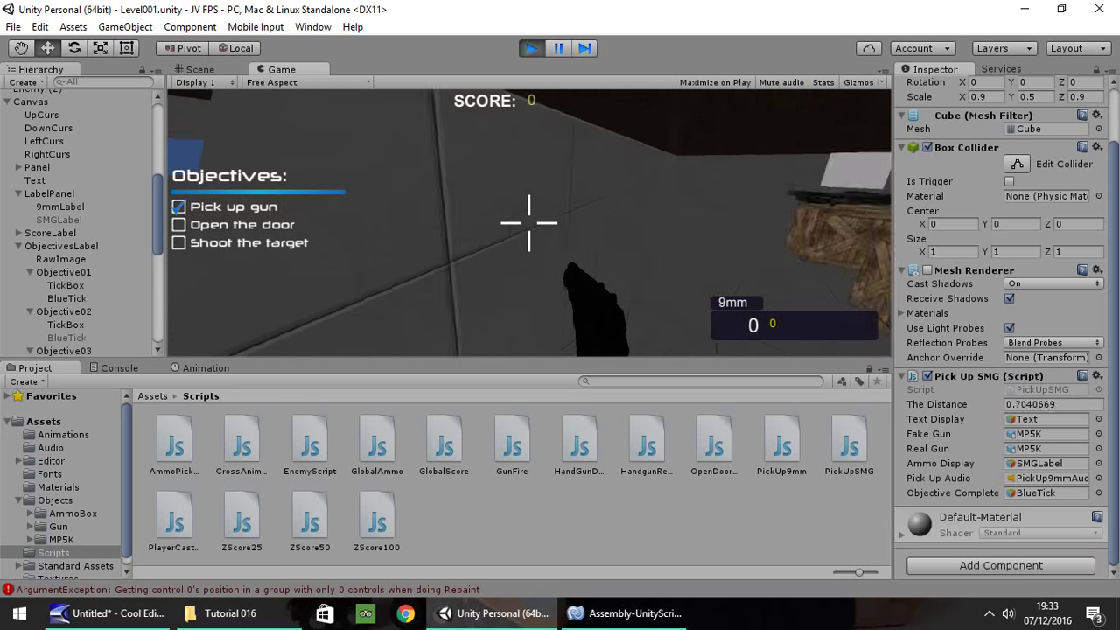
{"action": "key", "text": "w"}
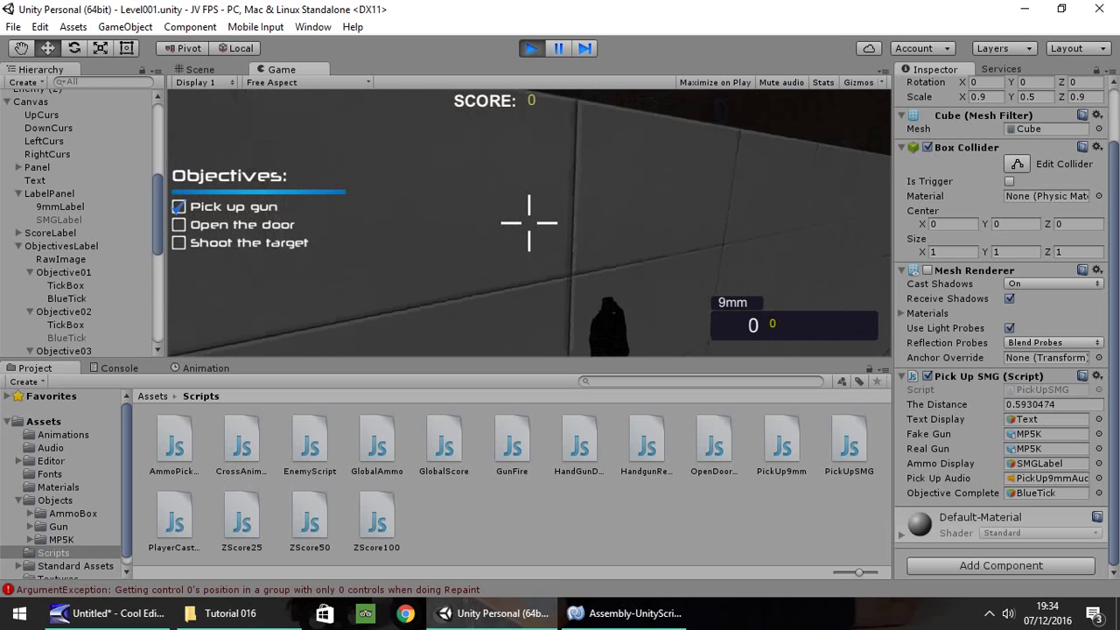
{"action": "key", "text": "w"}
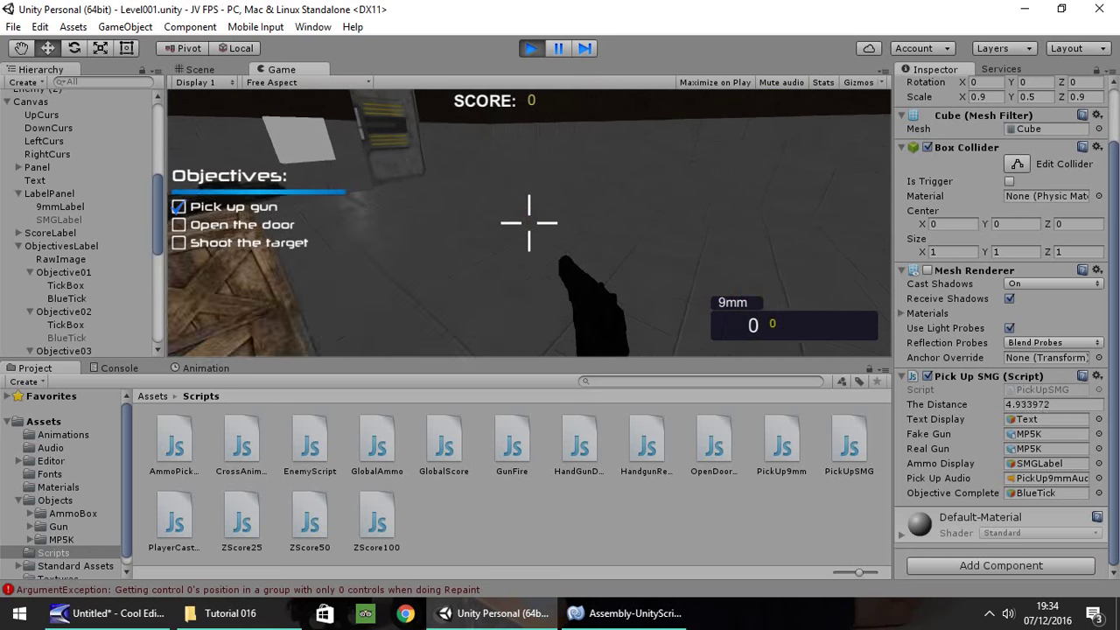
{"action": "key", "text": "ctrl+p"}
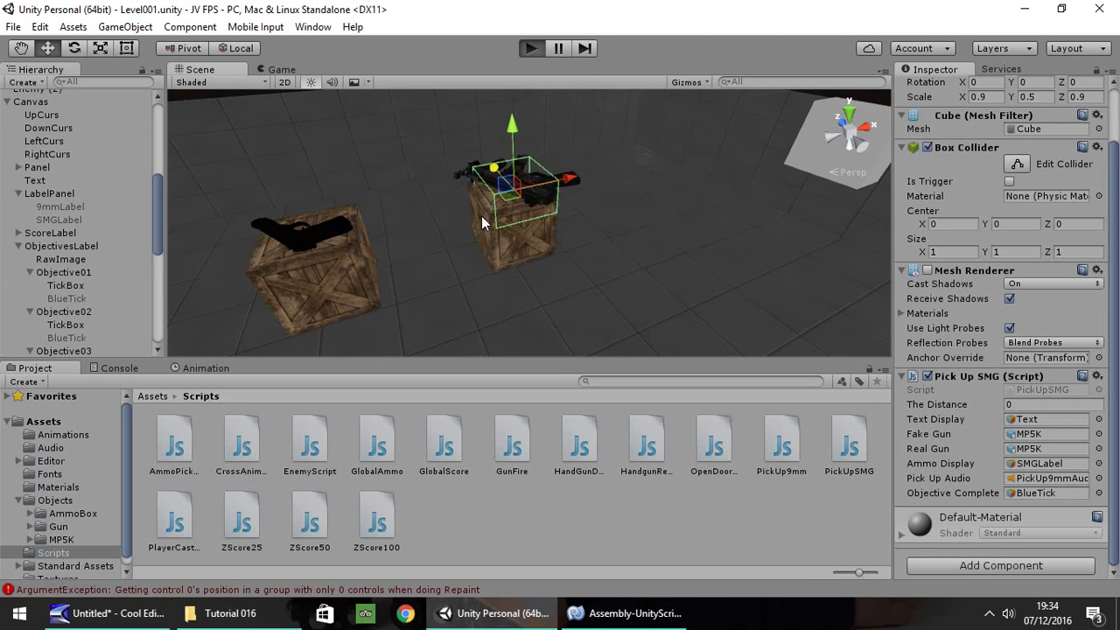
Step: Run the level once more to recheck the SMG pickup and its ammo label, and end the play test
{"action": "key", "text": "ctrl+p"}
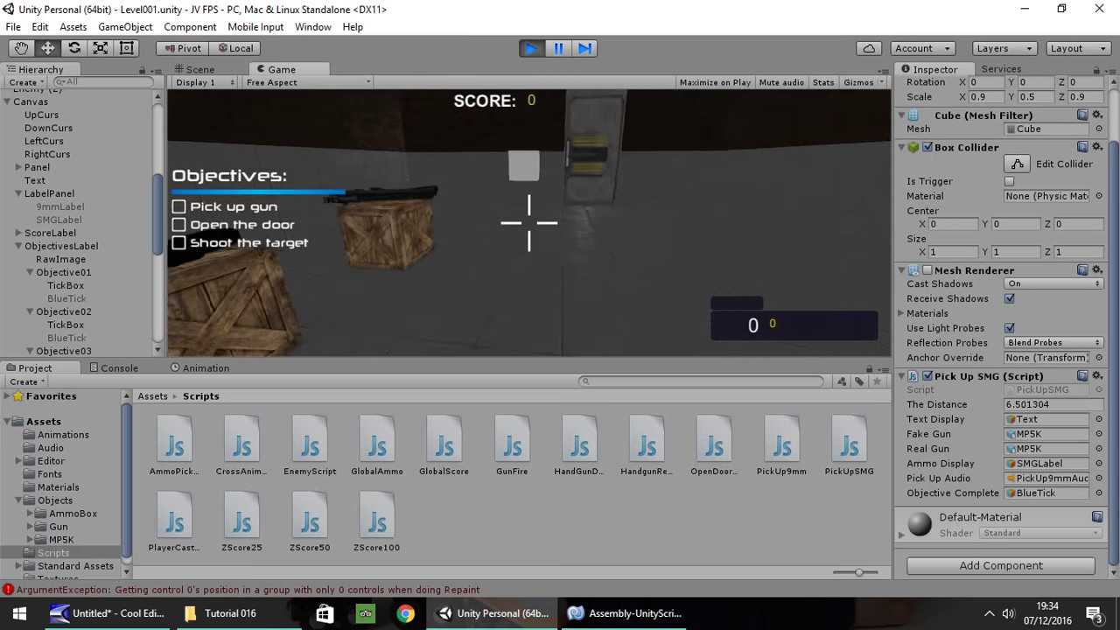
{"action": "key", "text": "e"}
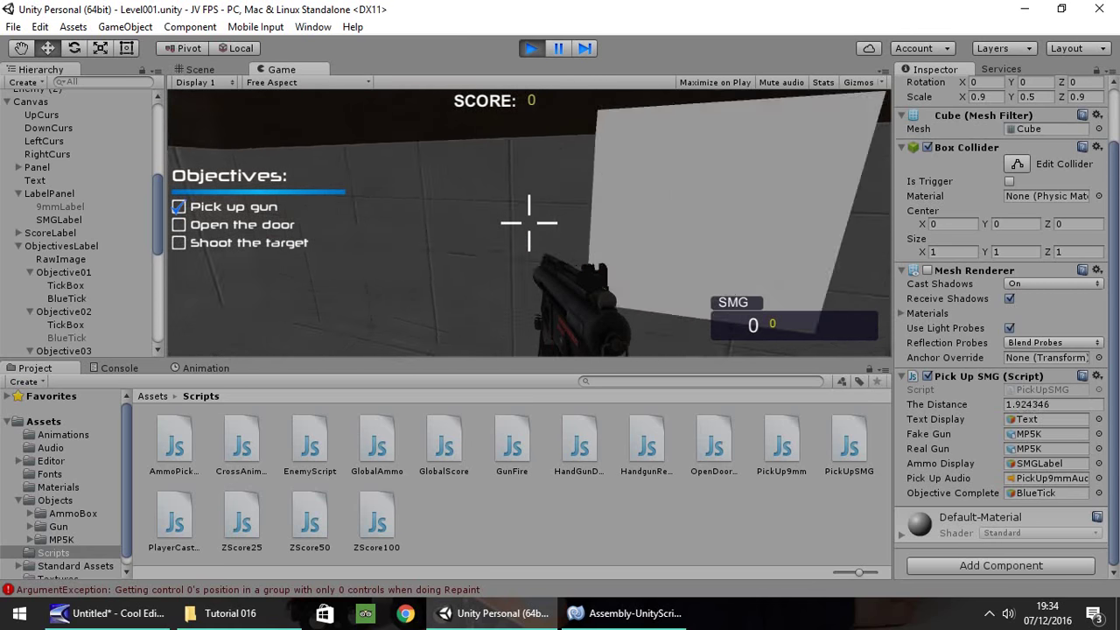
{"action": "key", "text": "w"}
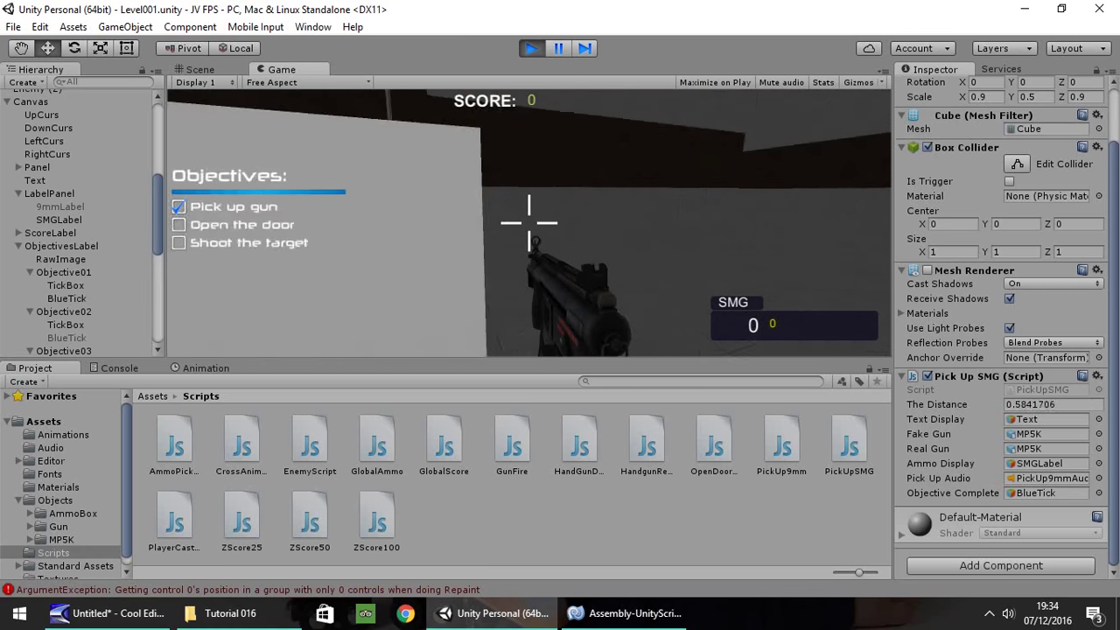
{"action": "key", "text": "s"}
{"action": "key", "text": "ctrl+p"}
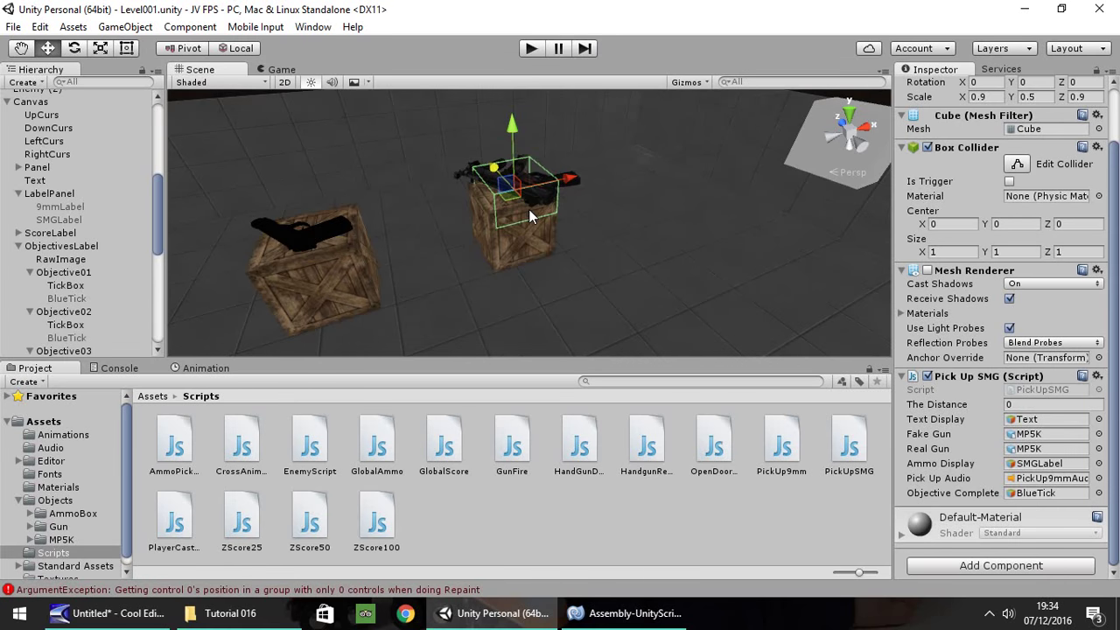